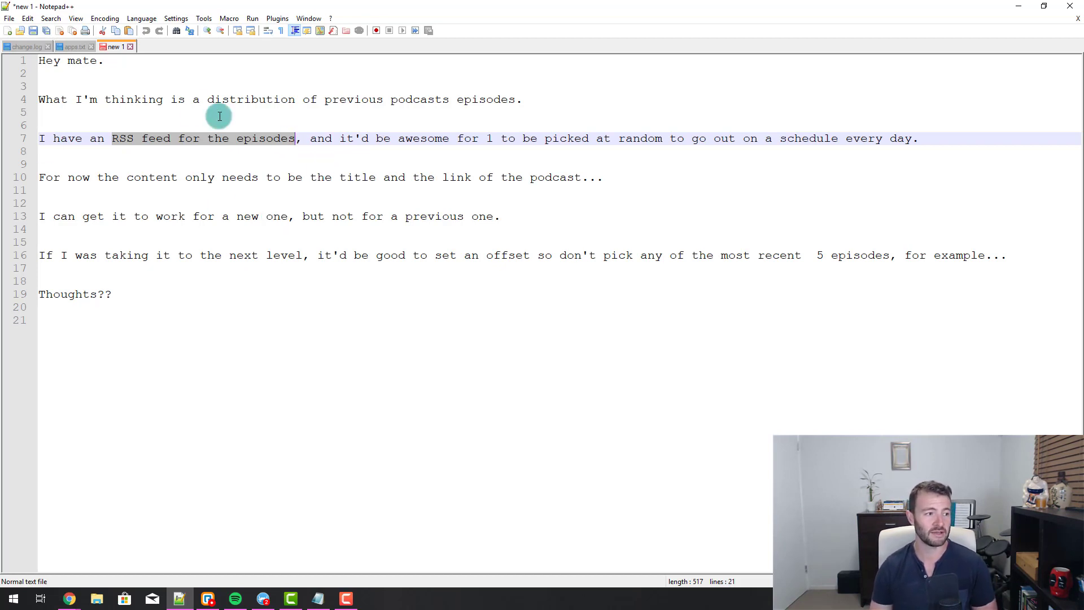
- Review the podcast distribution request in the note, focusing on the RSS feed, random scheduled selection, and title and link requirements
double_click(411, 99)
click(285, 138)
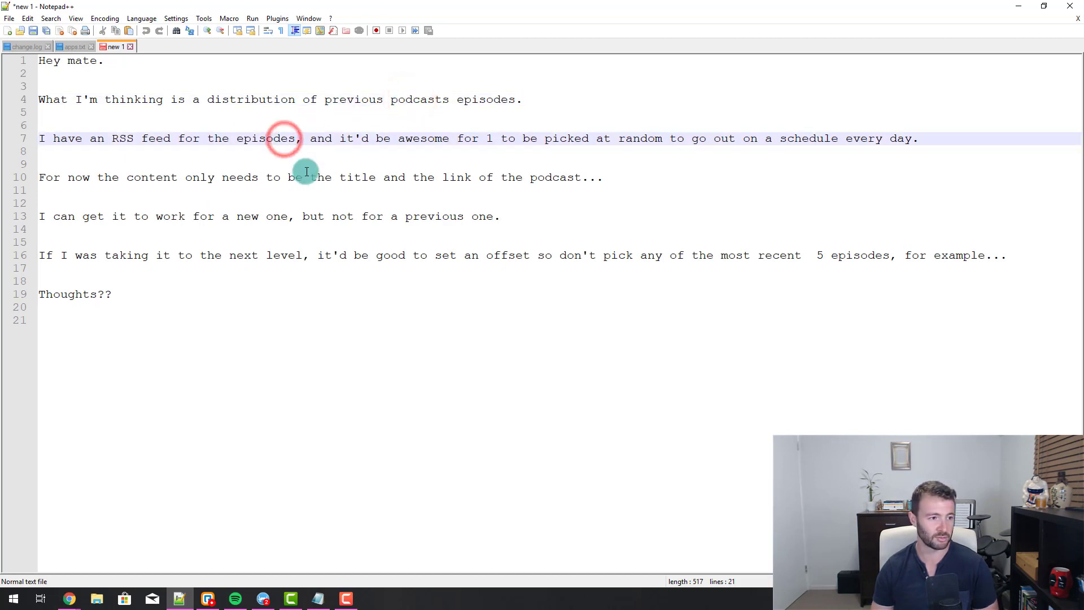
drag(487, 138, 853, 138)
click(516, 164)
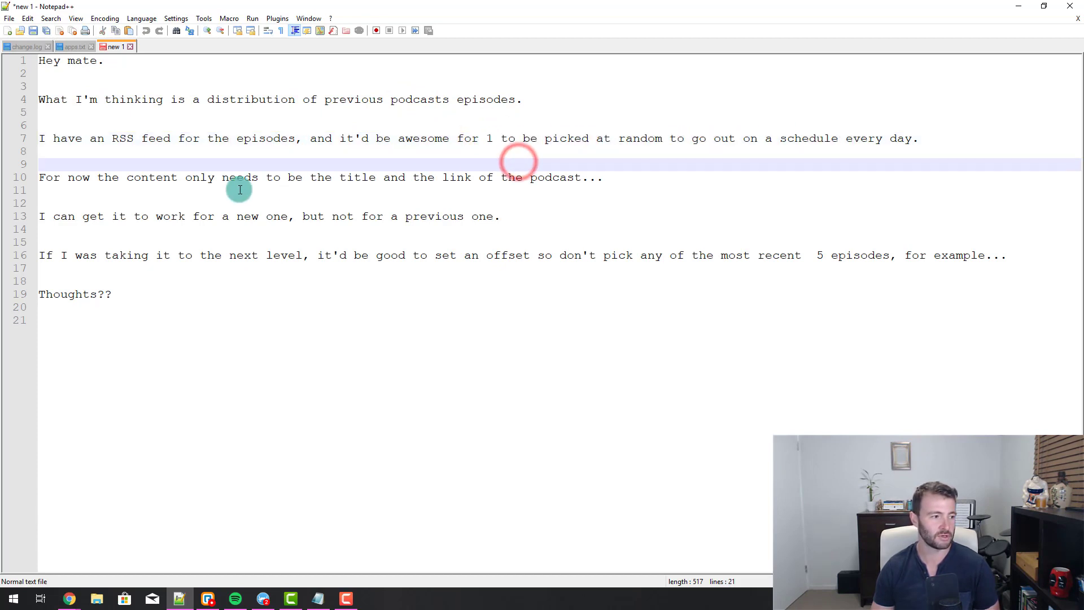
drag(346, 177, 582, 186)
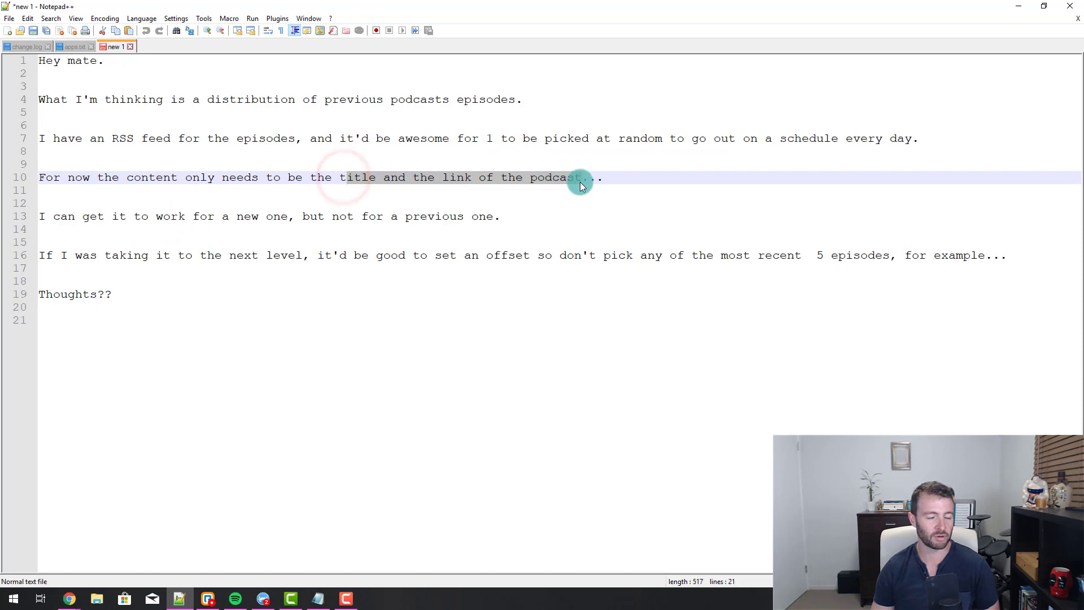
click(548, 213)
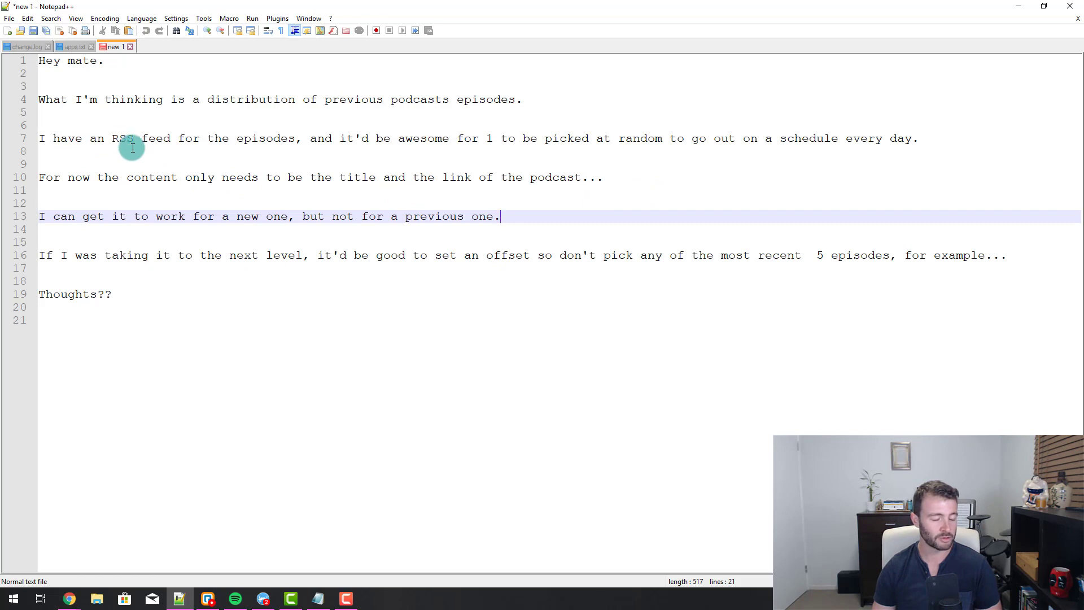
drag(486, 140, 659, 142)
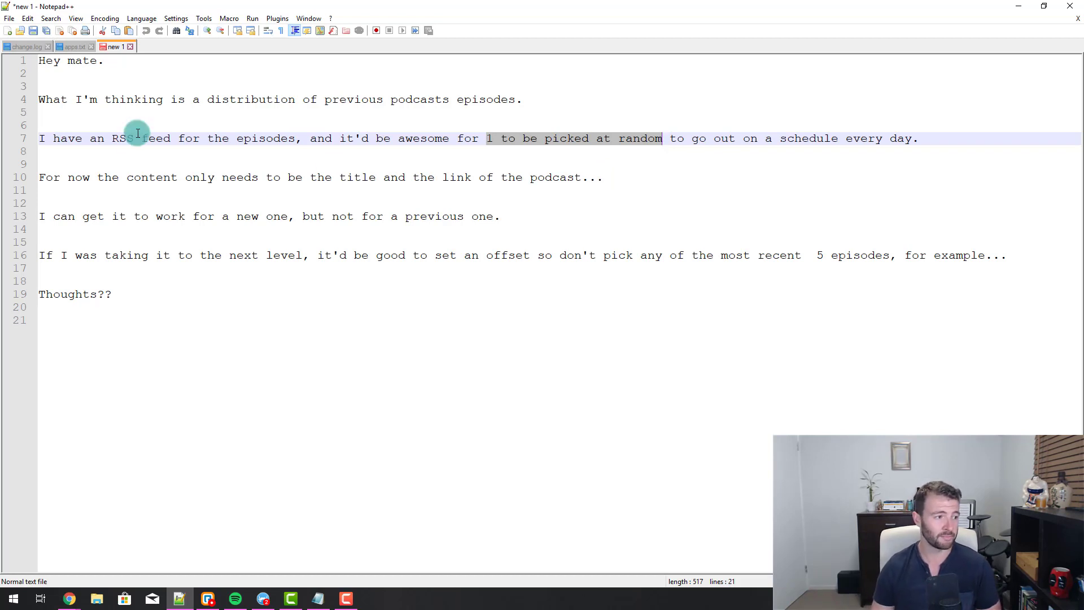
drag(113, 138, 169, 143)
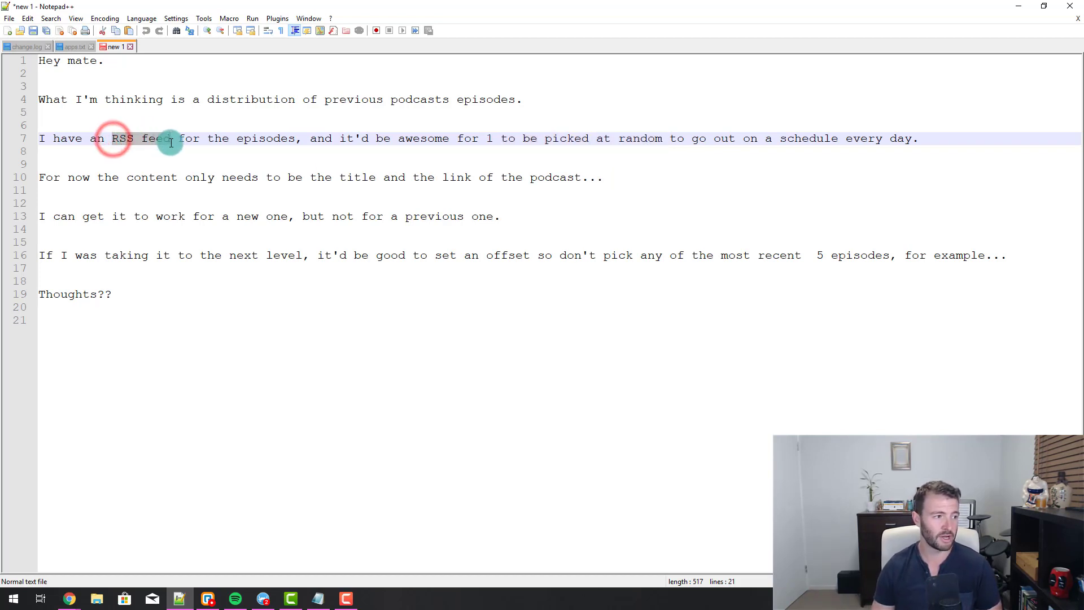
click(172, 163)
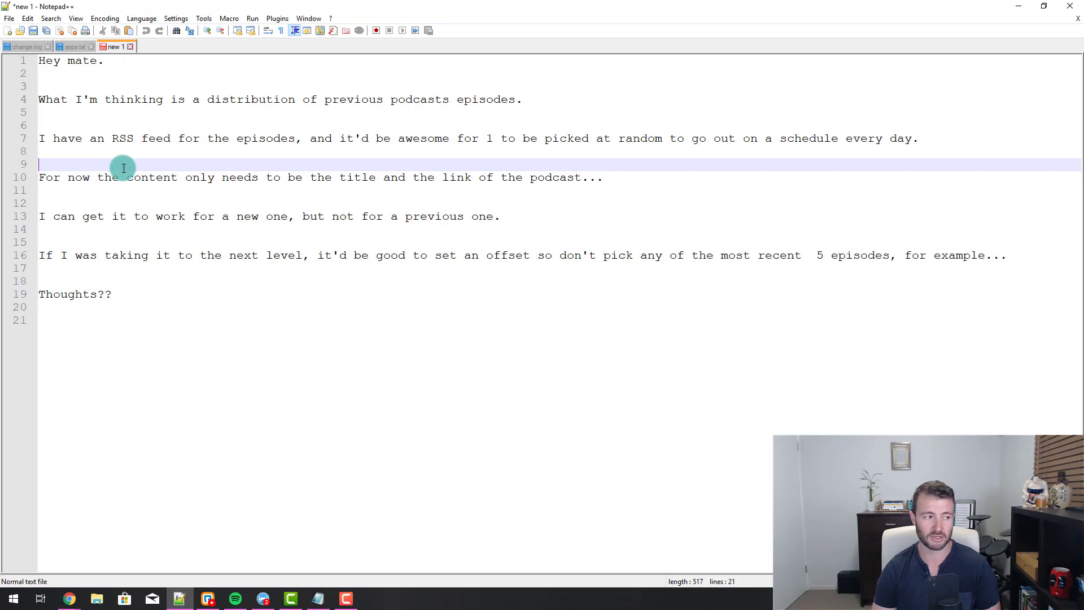
- Switch from the note to Zapier in the browser, search the app directory for "rss", and open the RSS integration page
click(1017, 15)
click(223, 273)
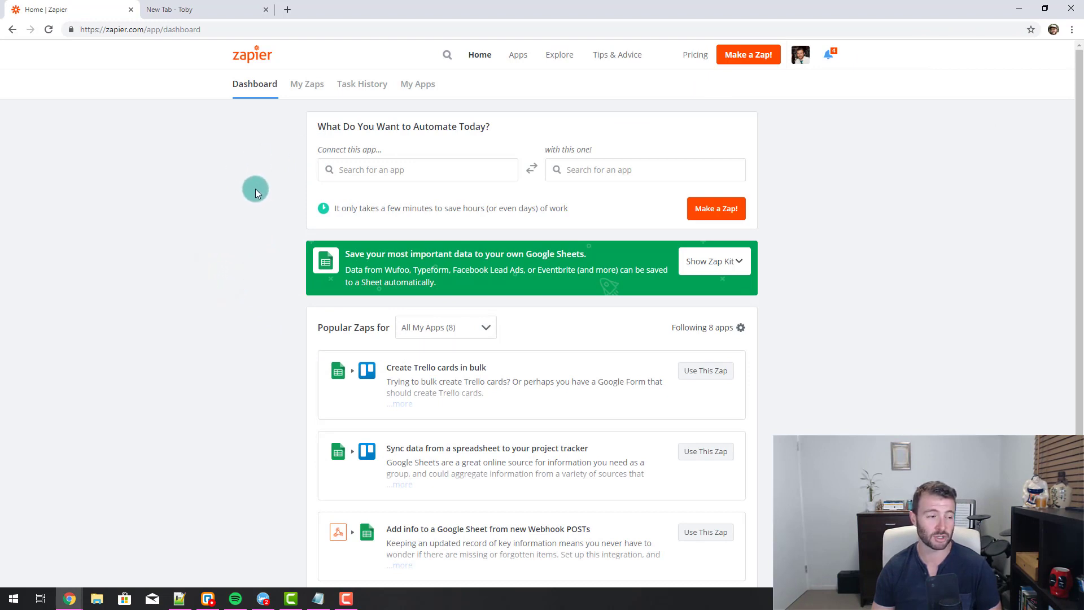
click(503, 55)
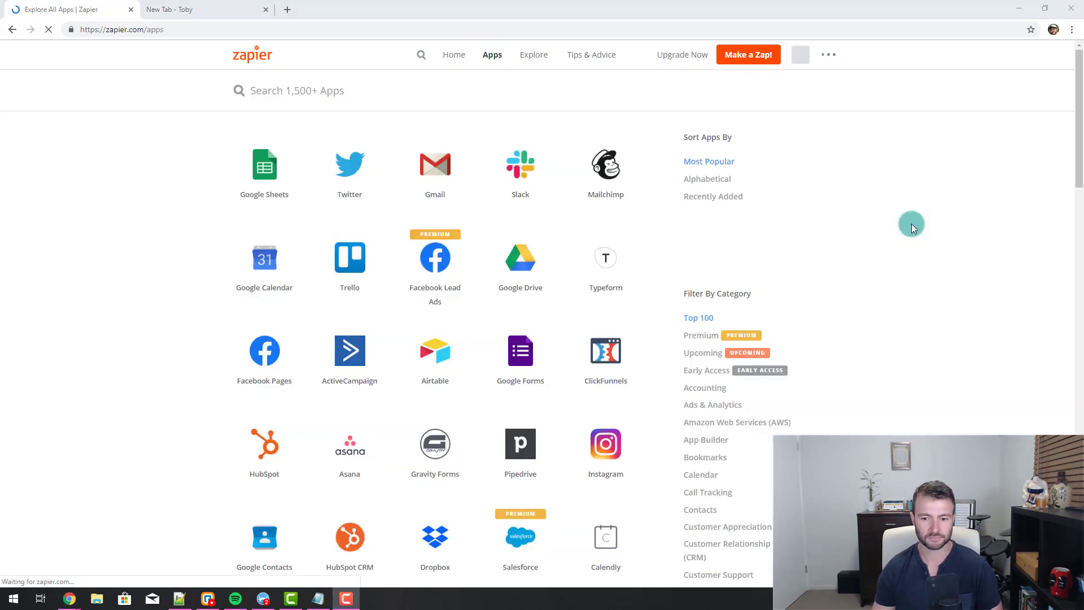
click(361, 80)
text(rss)
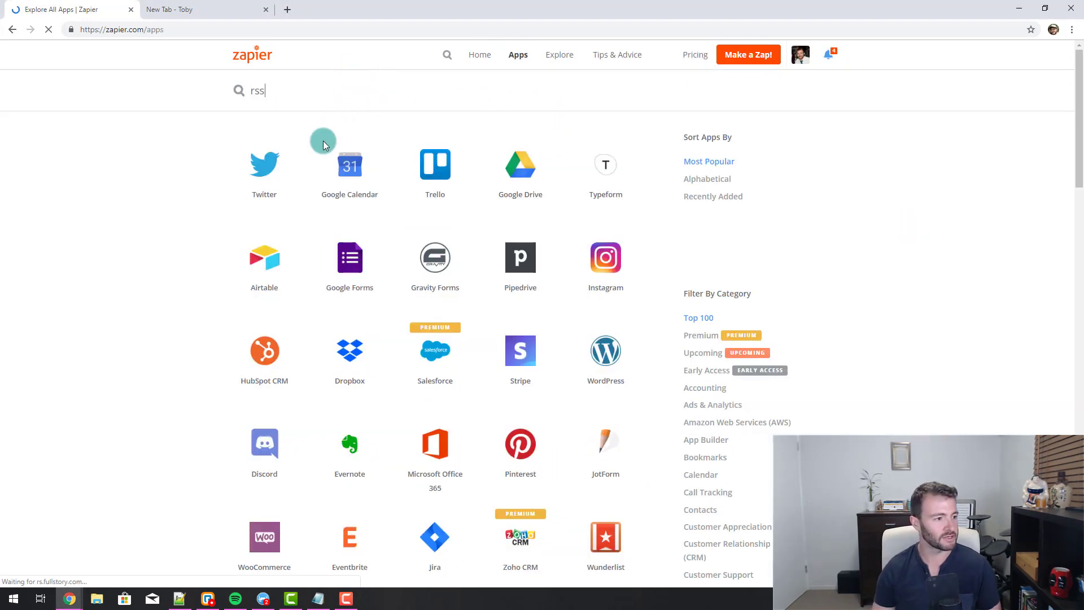
click(266, 162)
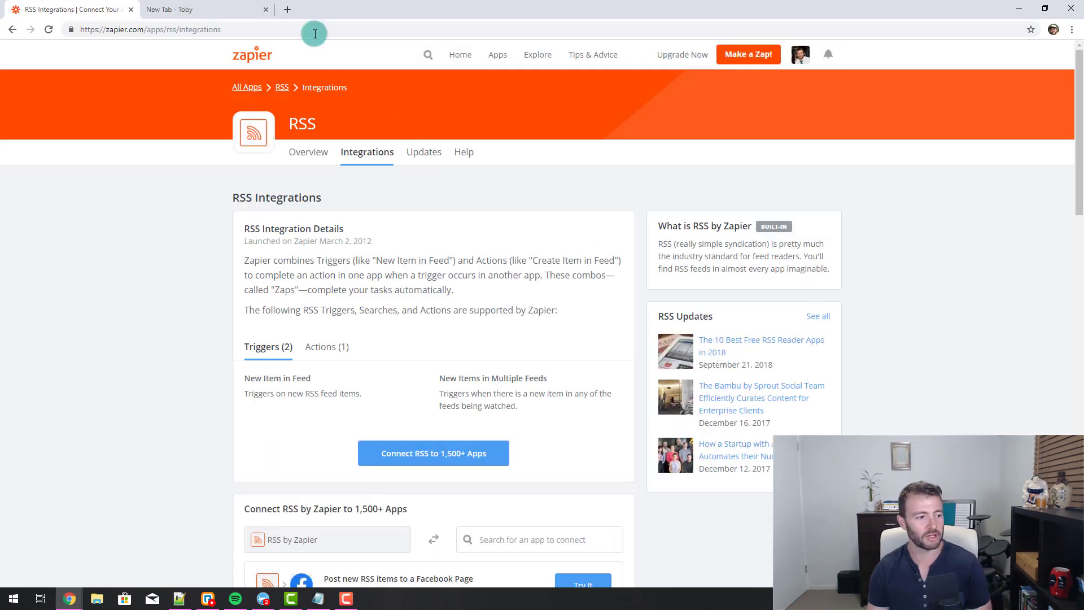
- Examine the triggers supported by the RSS integration and close the unused Toby browser tab
scroll(323, 299, down, 2)
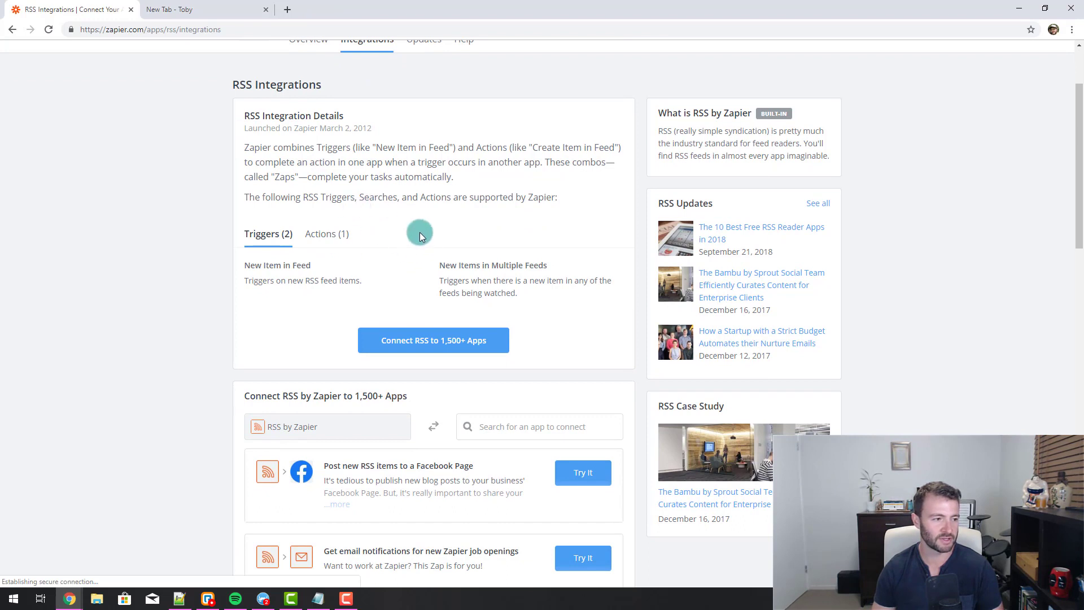
double_click(379, 197)
click(366, 211)
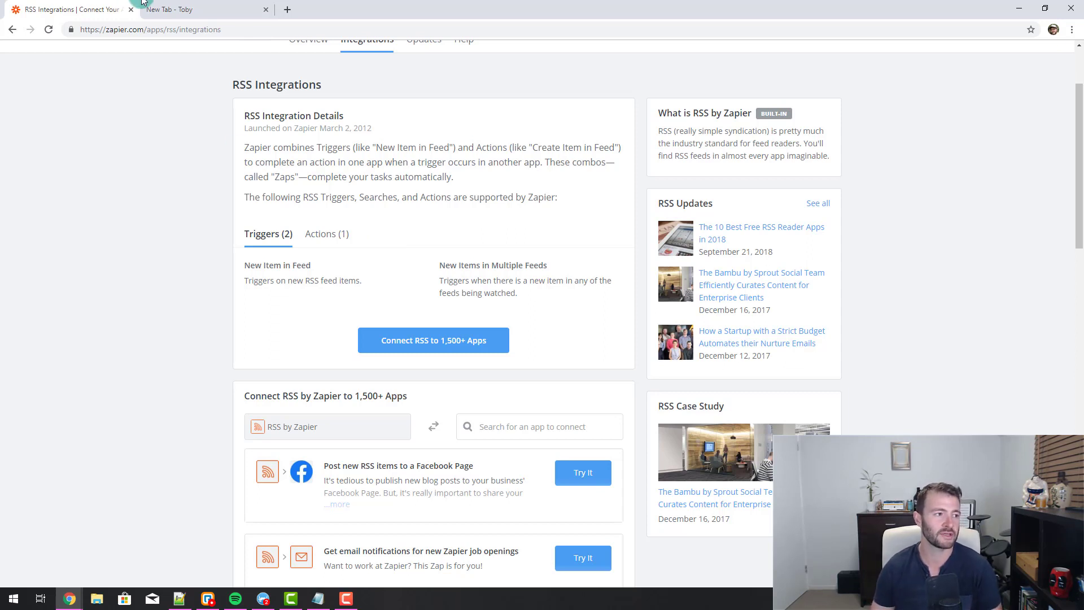
click(266, 9)
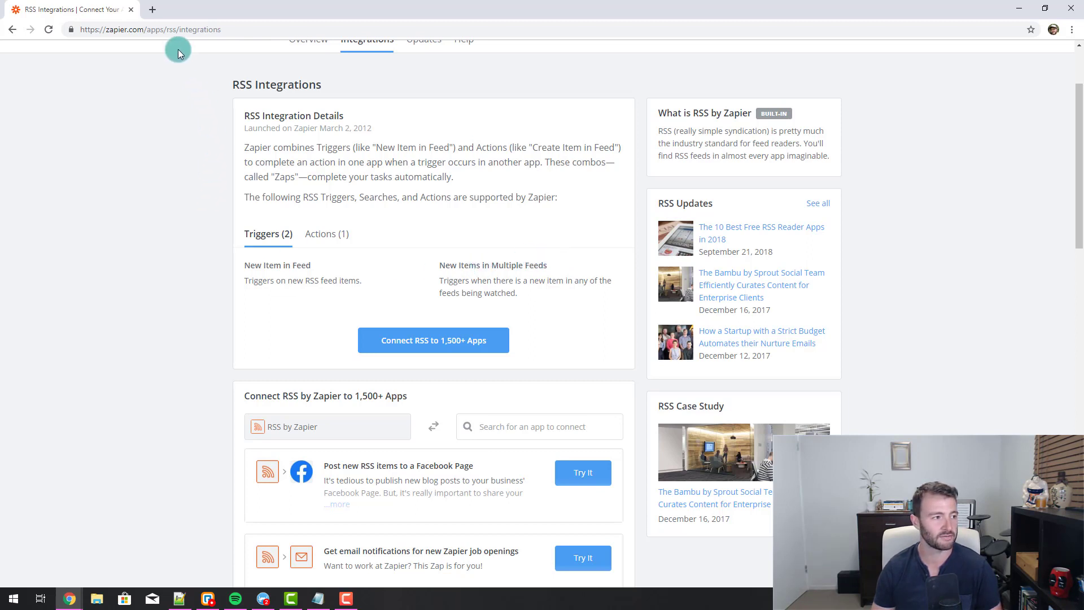
scroll(380, 186, up, 3)
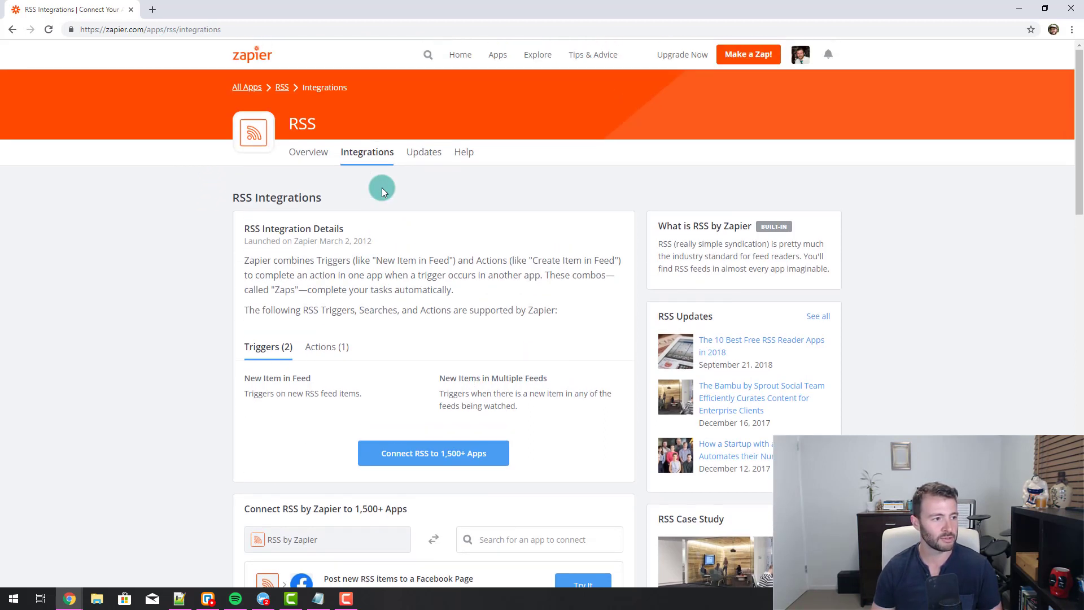
scroll(379, 134, down, 1)
scroll(379, 135, up, 1)
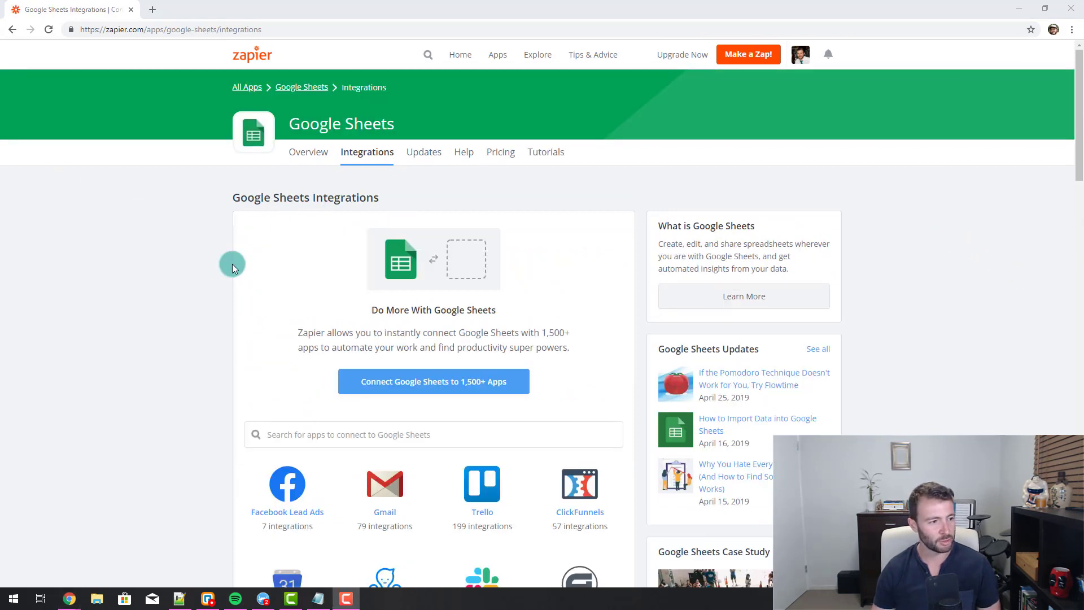
- Examine the searches supported by the Google Sheets integration, focusing on the Lookup Spreadsheet Row description
click(175, 259)
scroll(336, 368, down, 15)
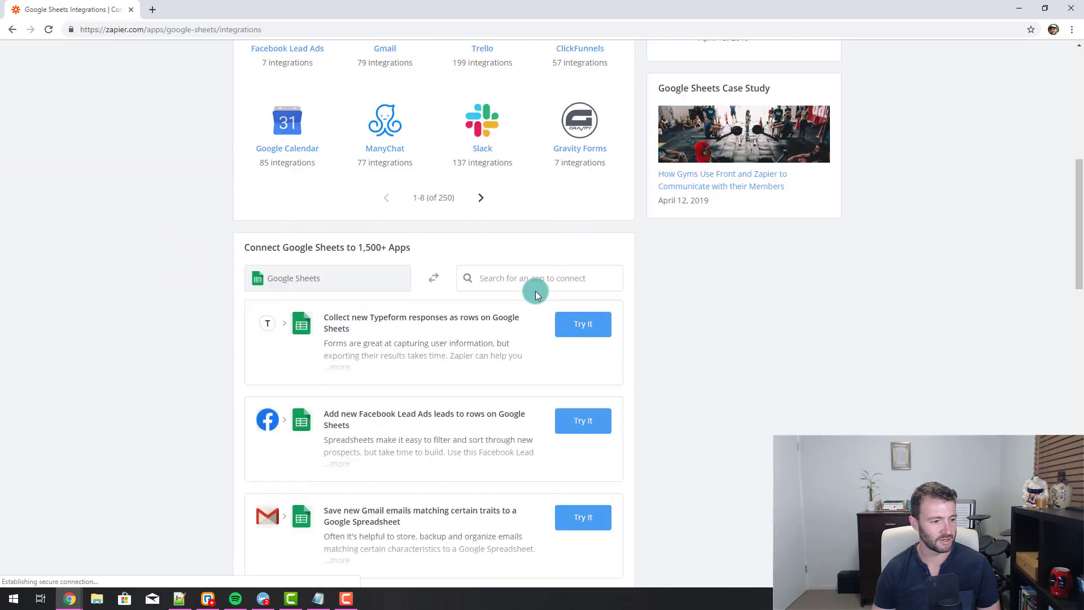
scroll(604, 311, down, 7)
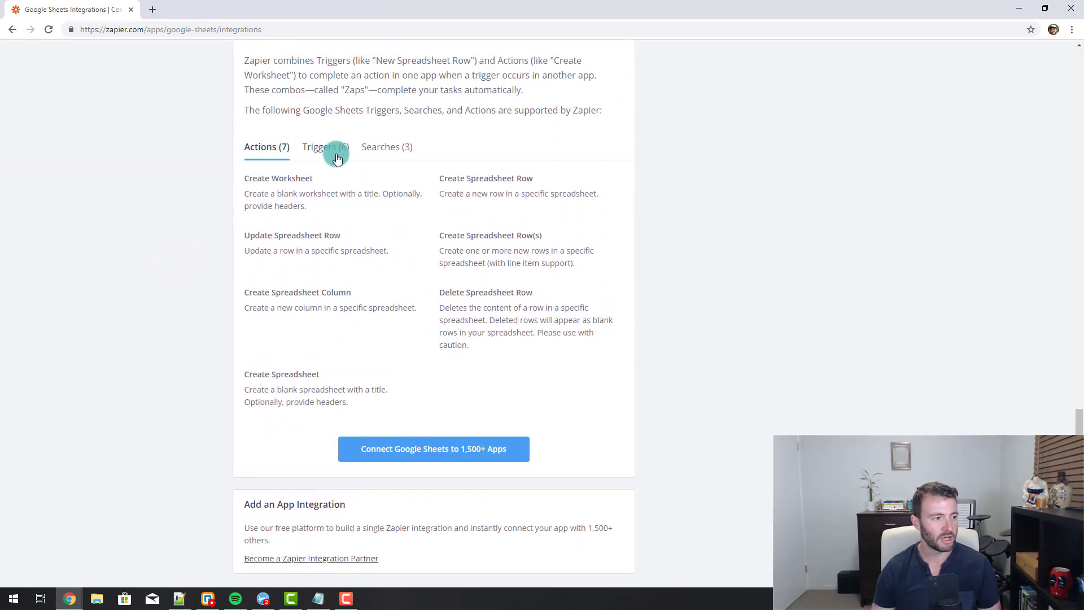
click(393, 154)
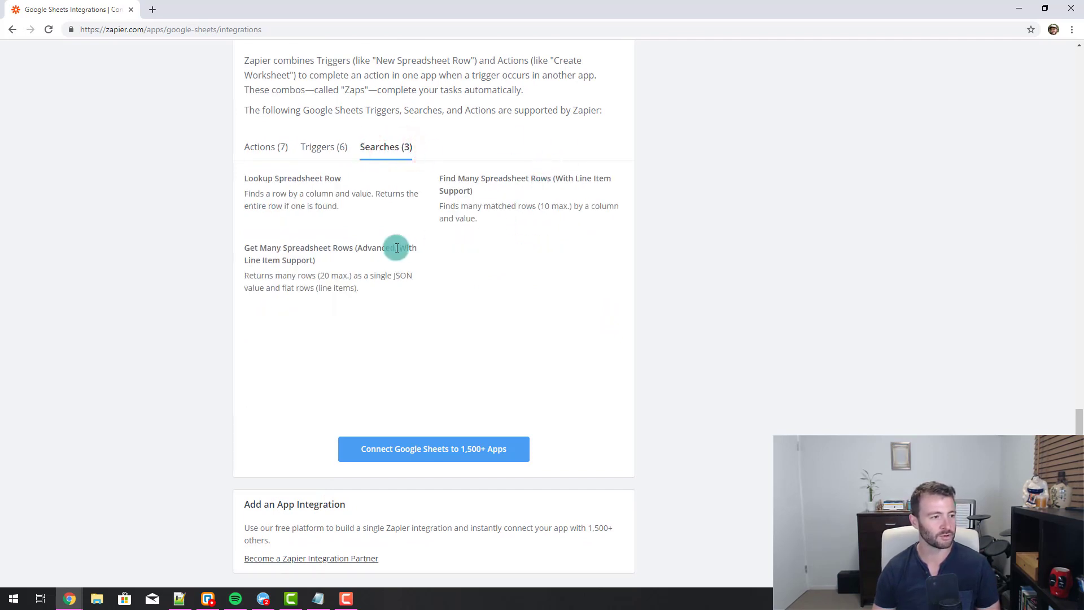
drag(362, 179, 238, 180)
click(294, 213)
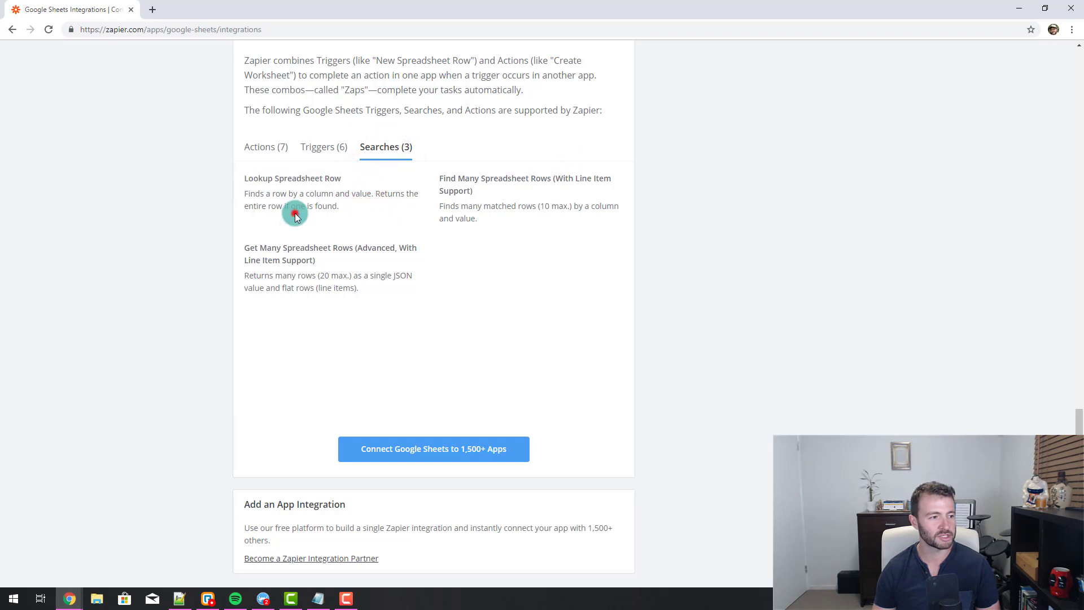
click(291, 196)
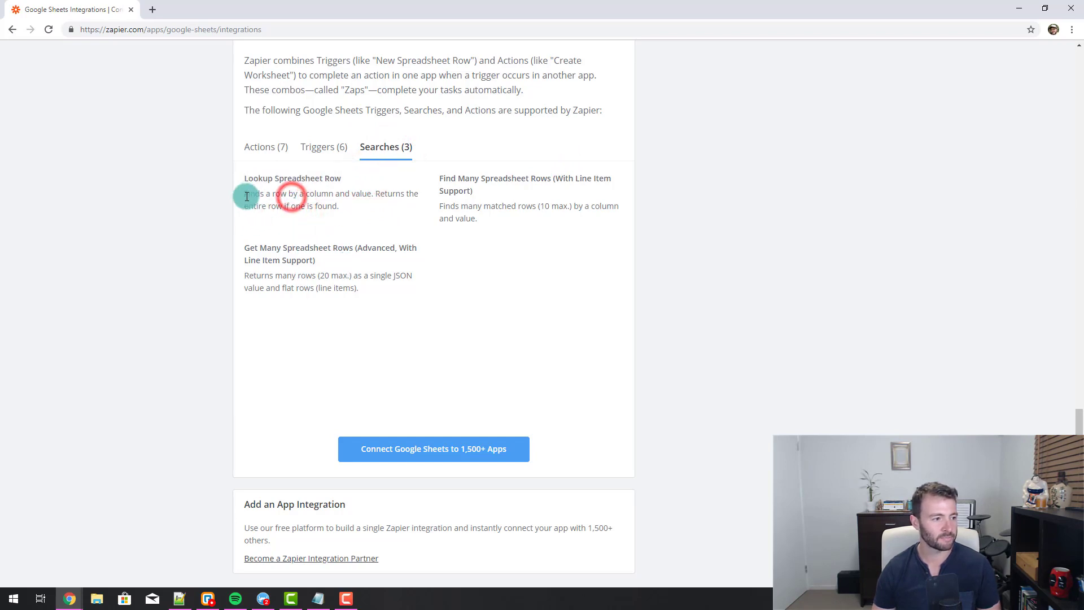
drag(244, 195, 348, 208)
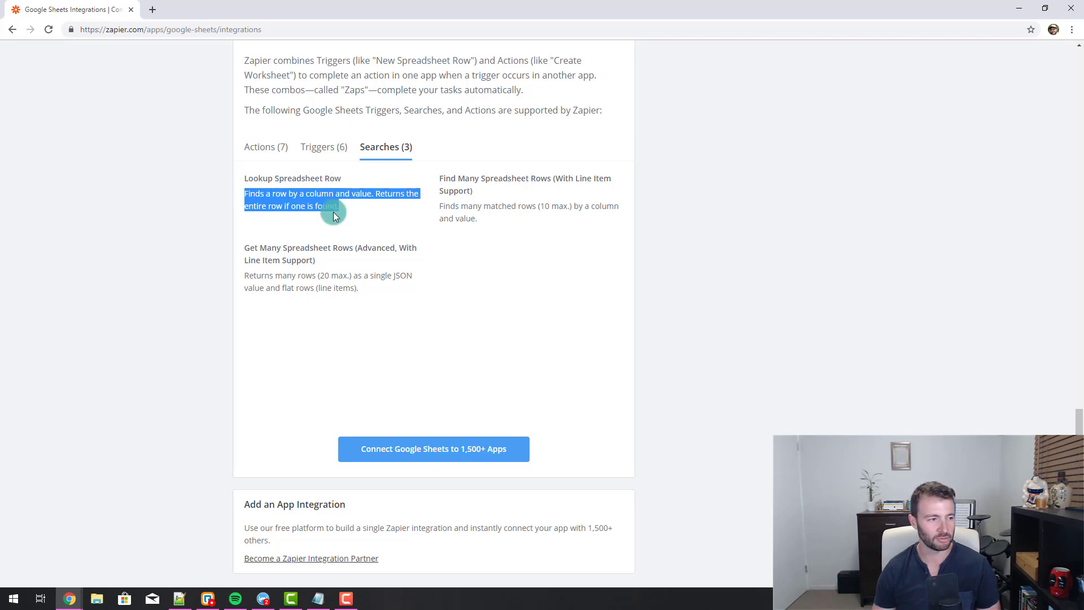
click(334, 210)
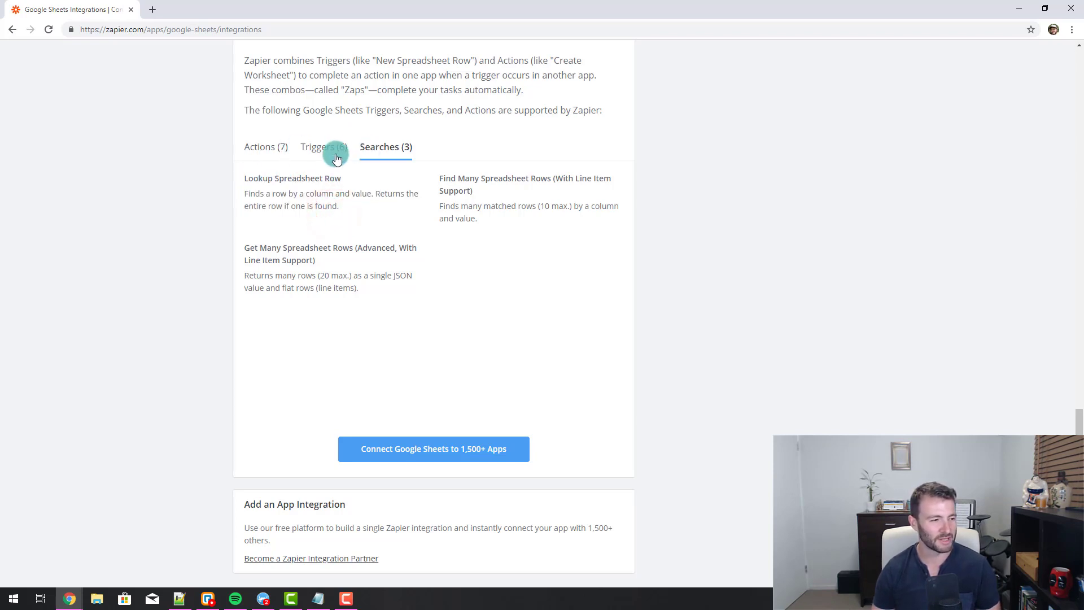
- Review the supported Google Sheets triggers and actions, focusing on the Create Spreadsheet Row action
click(329, 151)
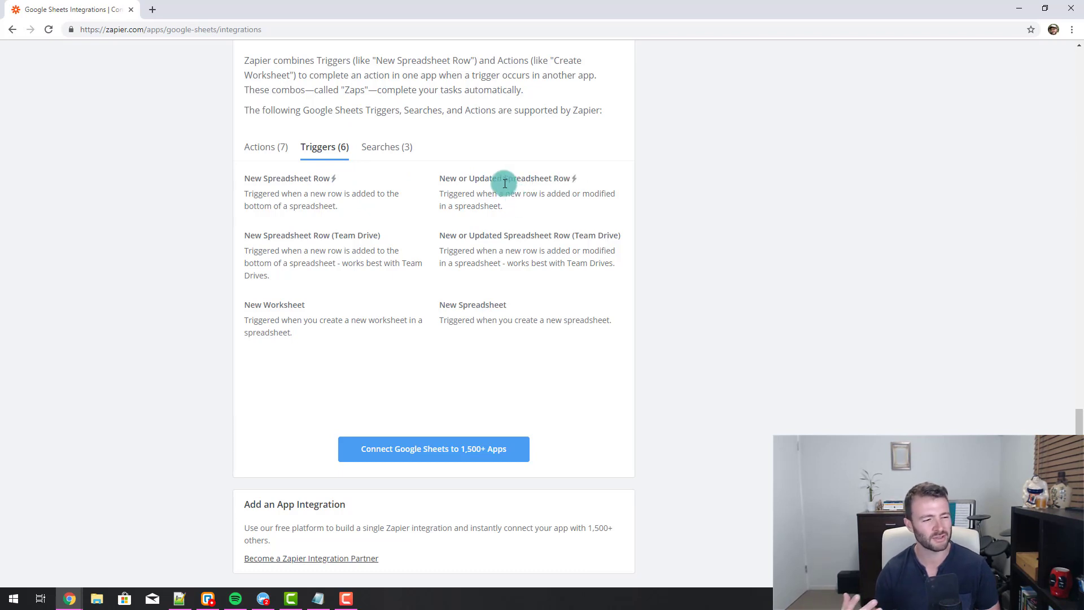
click(276, 152)
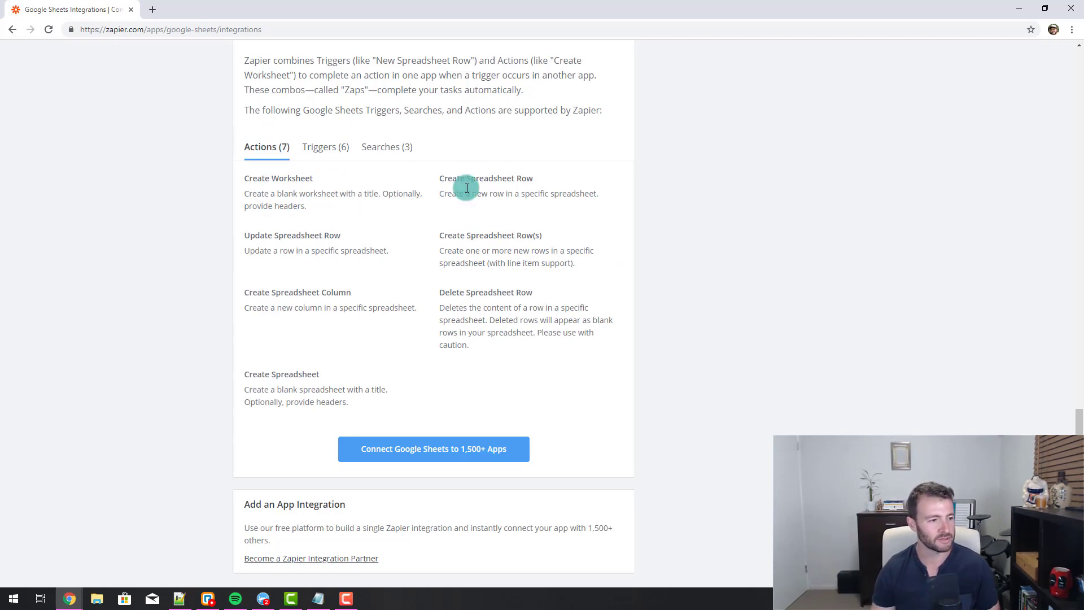
drag(440, 179, 520, 176)
click(499, 177)
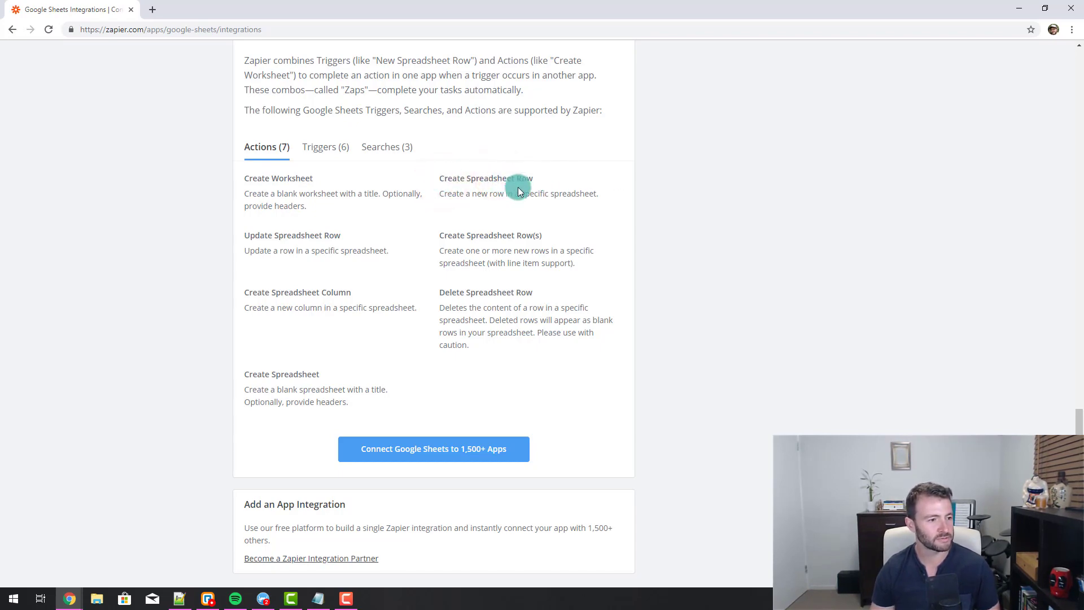
- Start a new Zap in a separate browser tab and bring its editor into view
scroll(518, 188, up, 15)
right_click(766, 66)
click(791, 74)
click(260, 5)
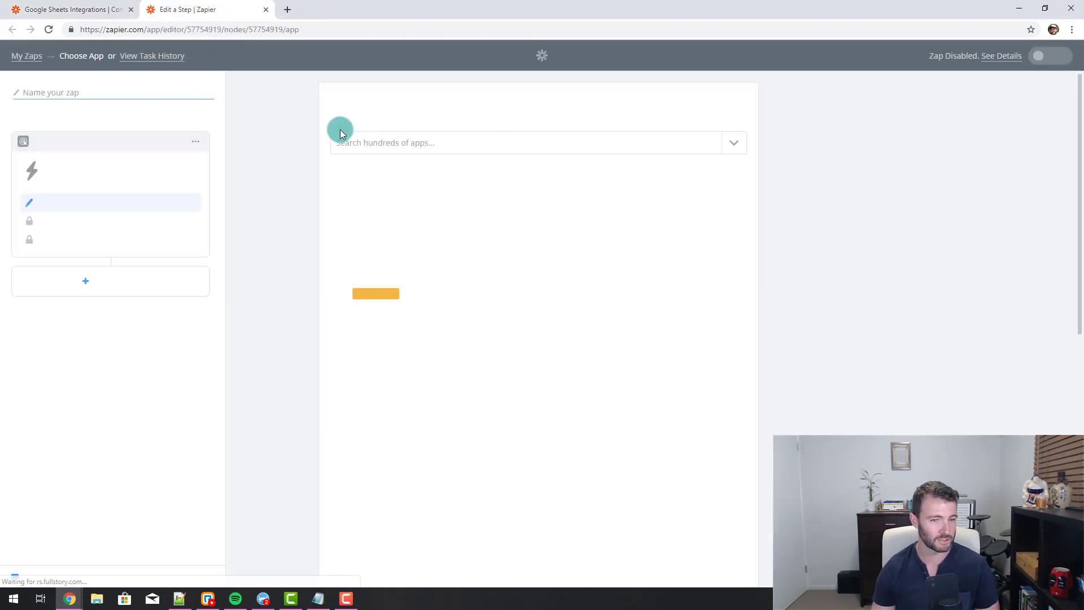
- Name the new Zap "Add new posts to sheet"
click(125, 96)
text(A)
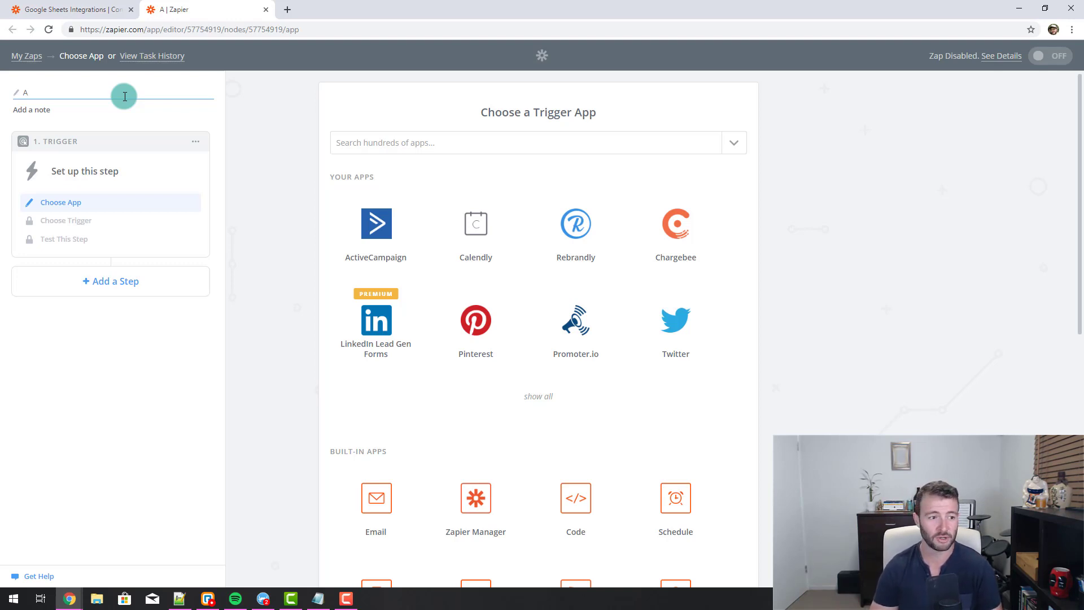
text(dd new p)
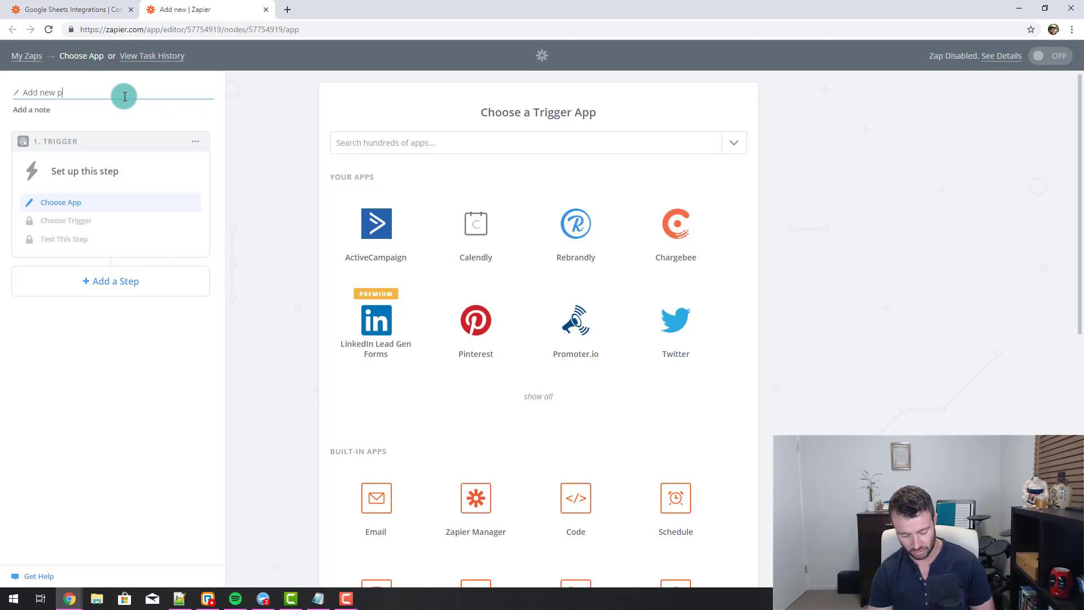
text(osts to sheet)
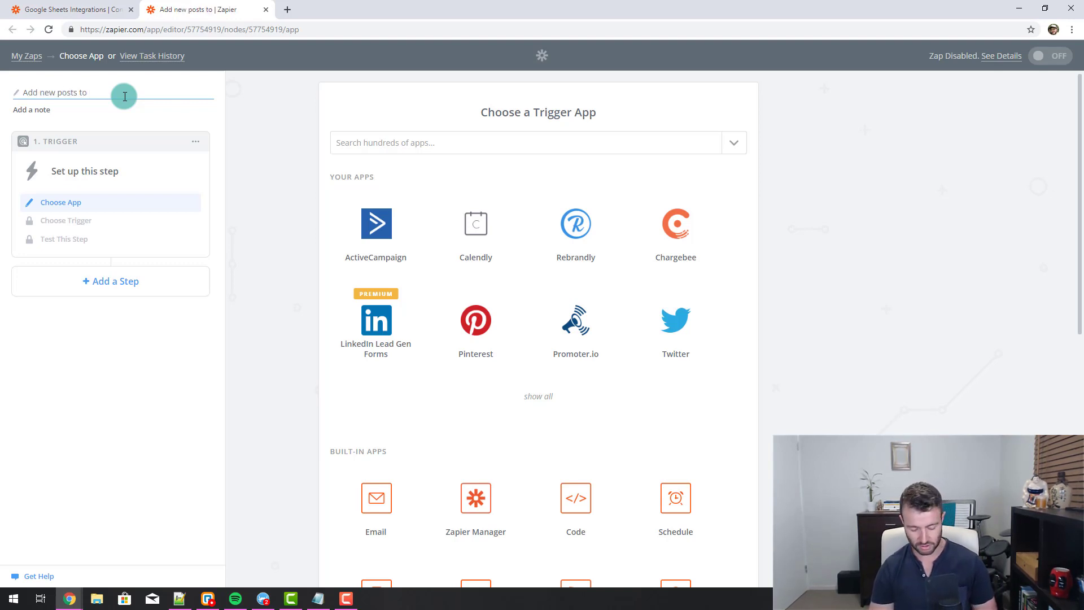
click(116, 108)
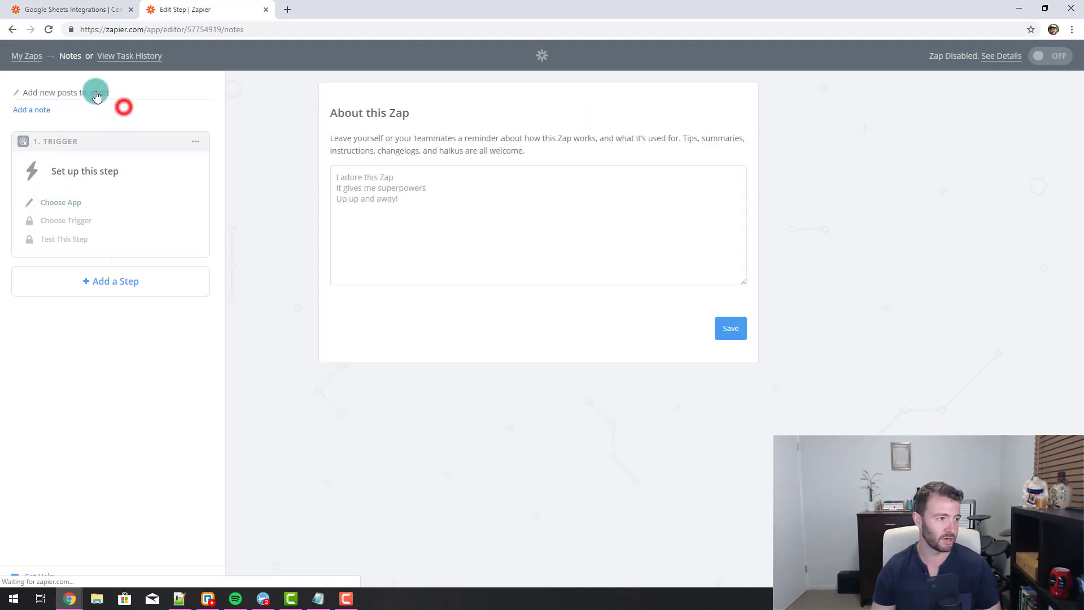
- Set the trigger app to RSS by Zapier with the New Item in Feed trigger and continue to its options
click(78, 204)
click(407, 145)
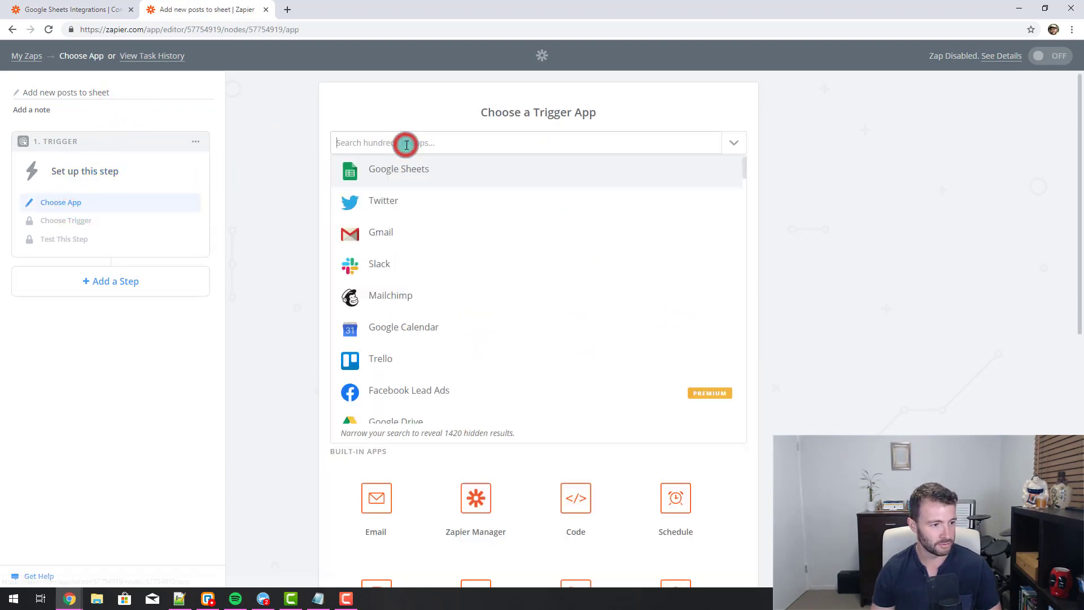
text(rss)
click(439, 174)
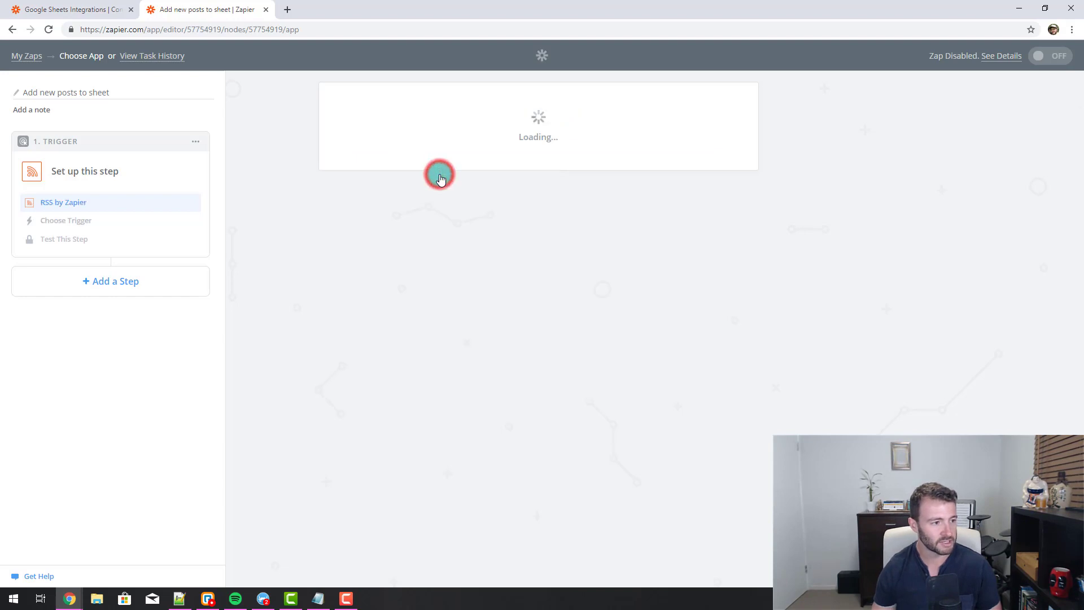
click(515, 273)
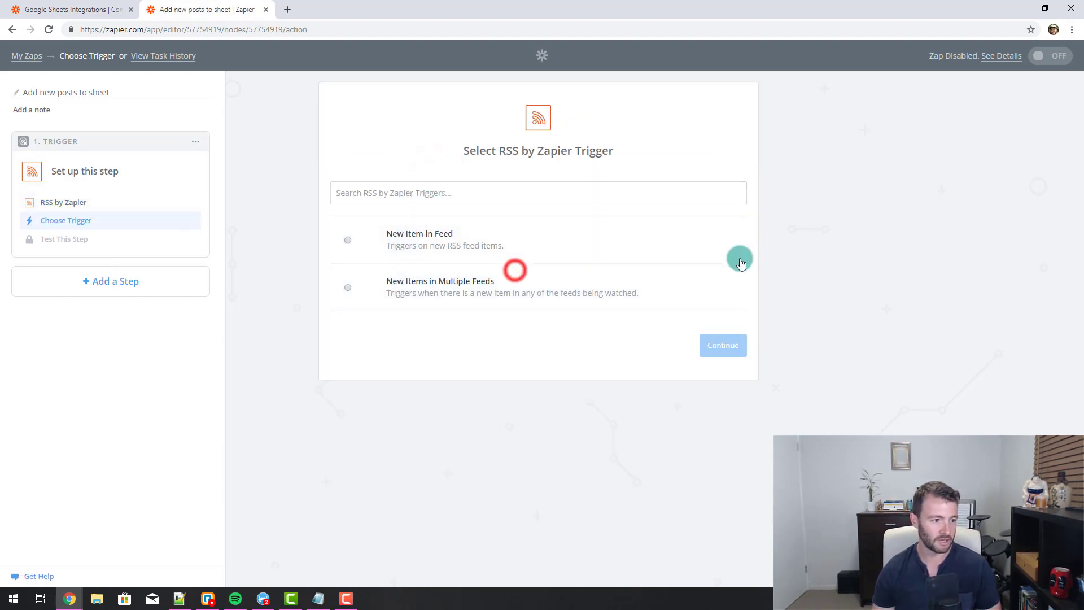
click(419, 257)
click(731, 346)
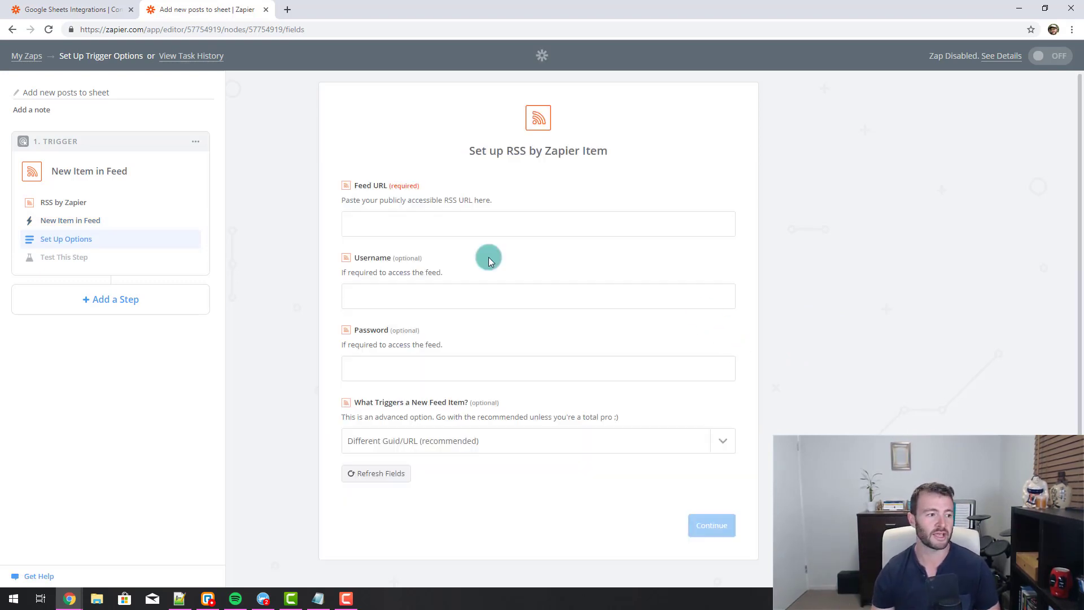
click(426, 220)
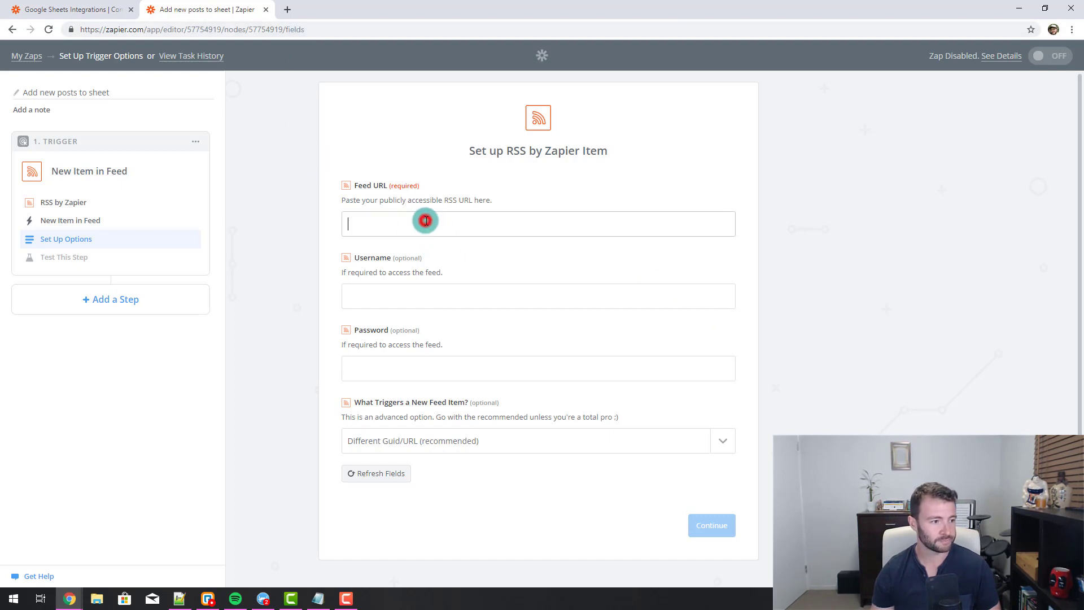
text(https)
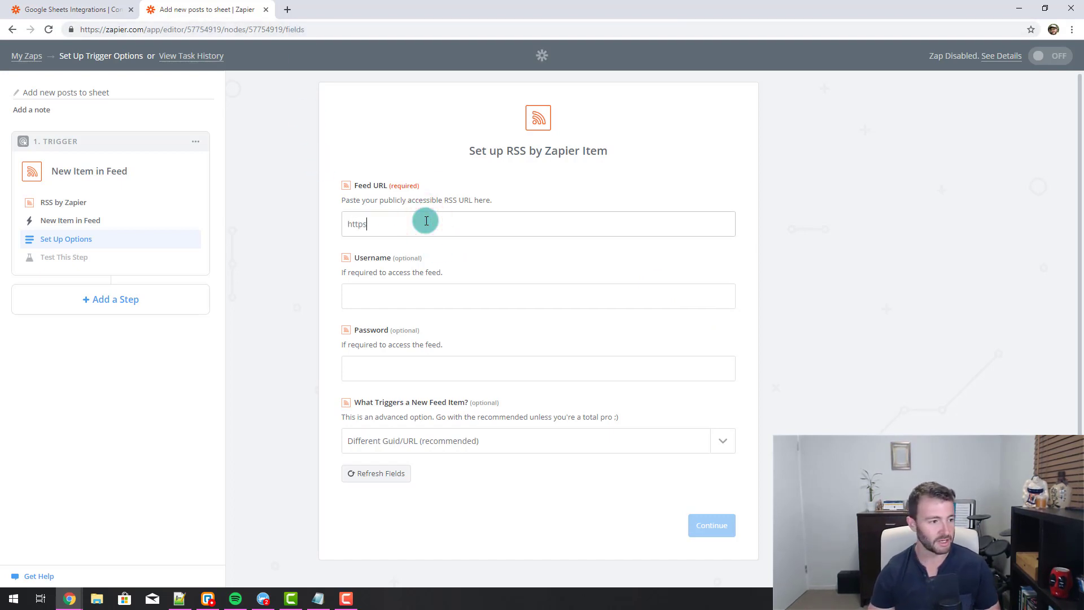
text(://conmtentsnare.com/feed)
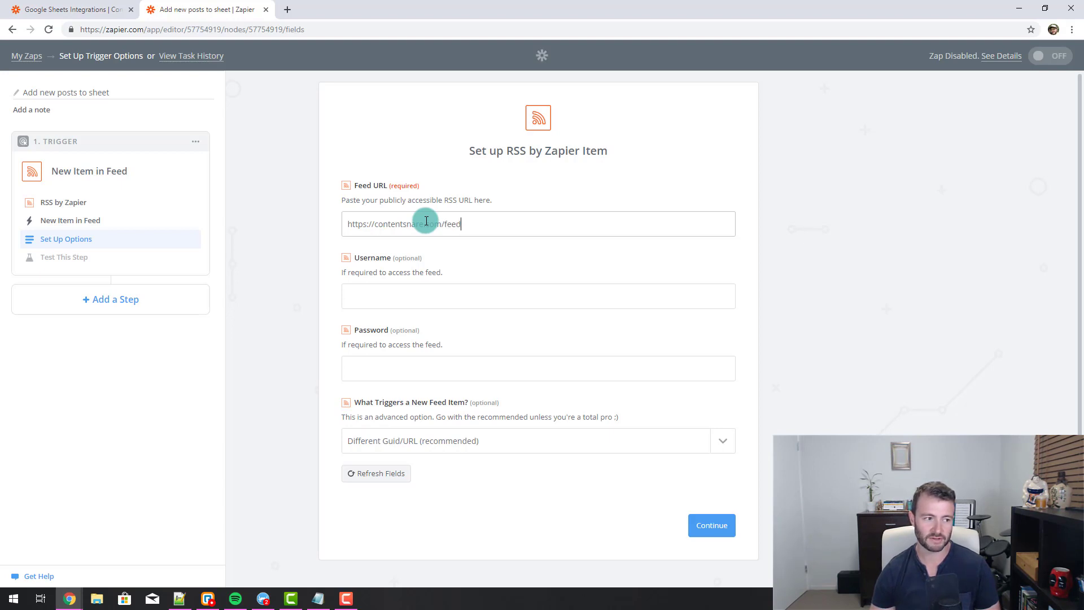
click(475, 184)
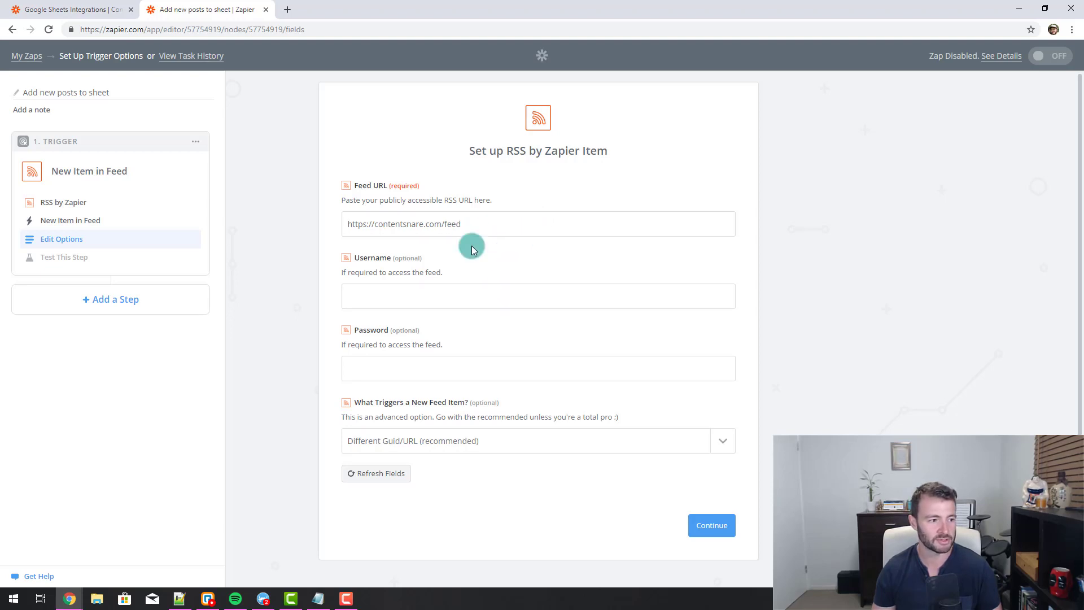
scroll(599, 307, down, 1)
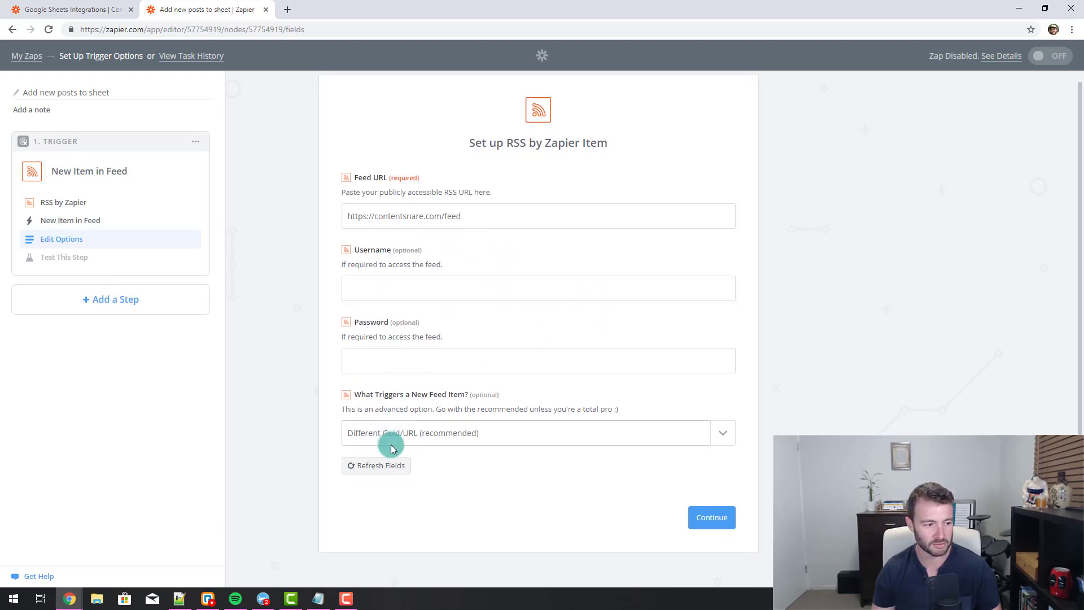
click(712, 518)
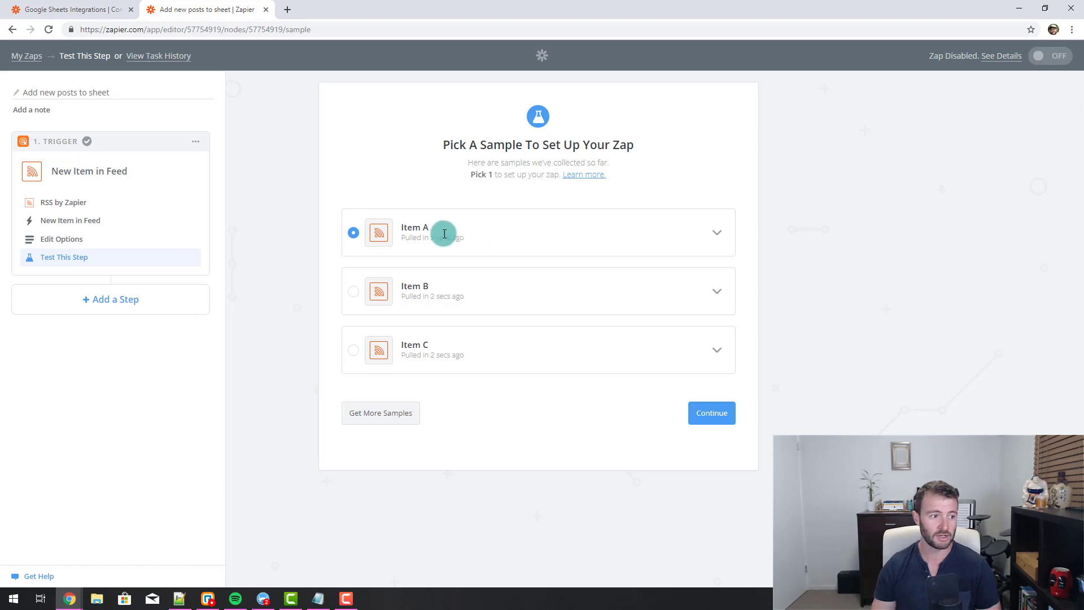
- Inspect the feed fields of sample Item A, accept it as the trigger sample and start adding a step
click(721, 228)
scroll(553, 317, down, 3)
scroll(621, 319, up, 3)
scroll(672, 338, down, 5)
scroll(669, 350, up, 5)
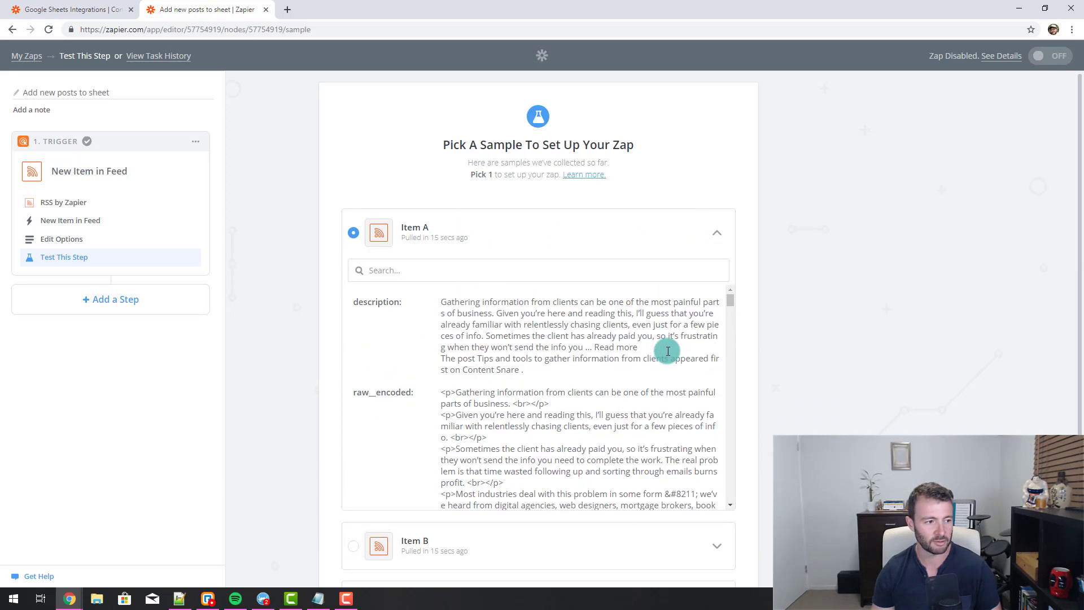
drag(441, 298, 581, 367)
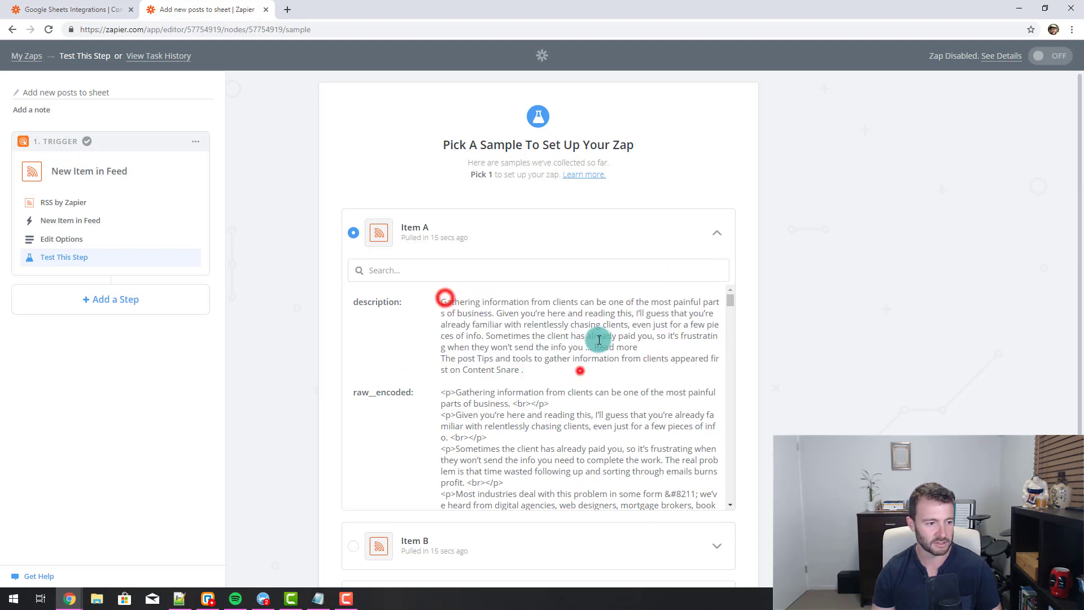
click(717, 233)
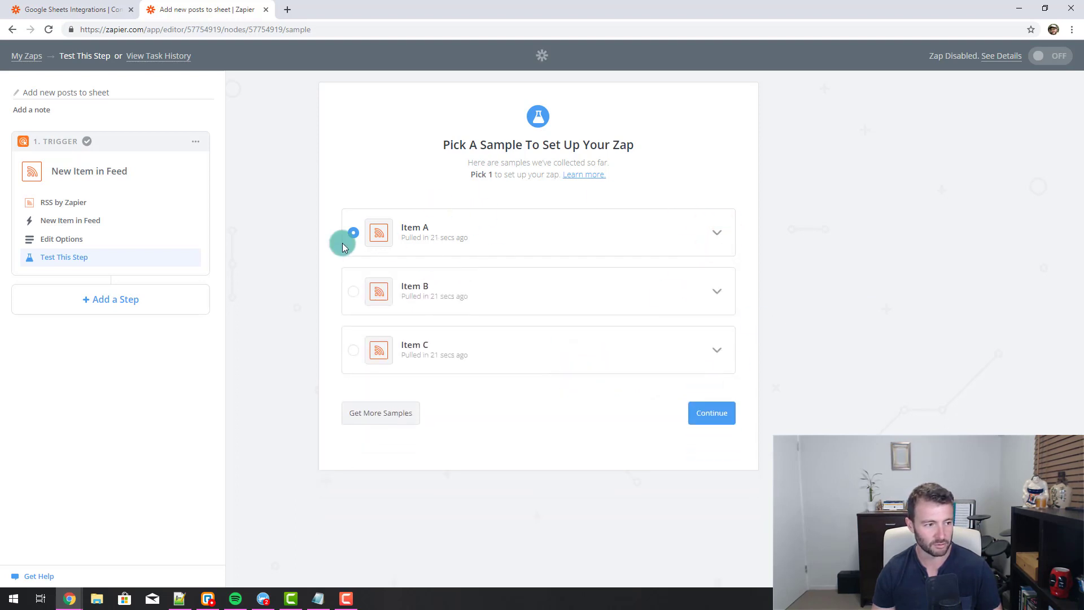
click(713, 420)
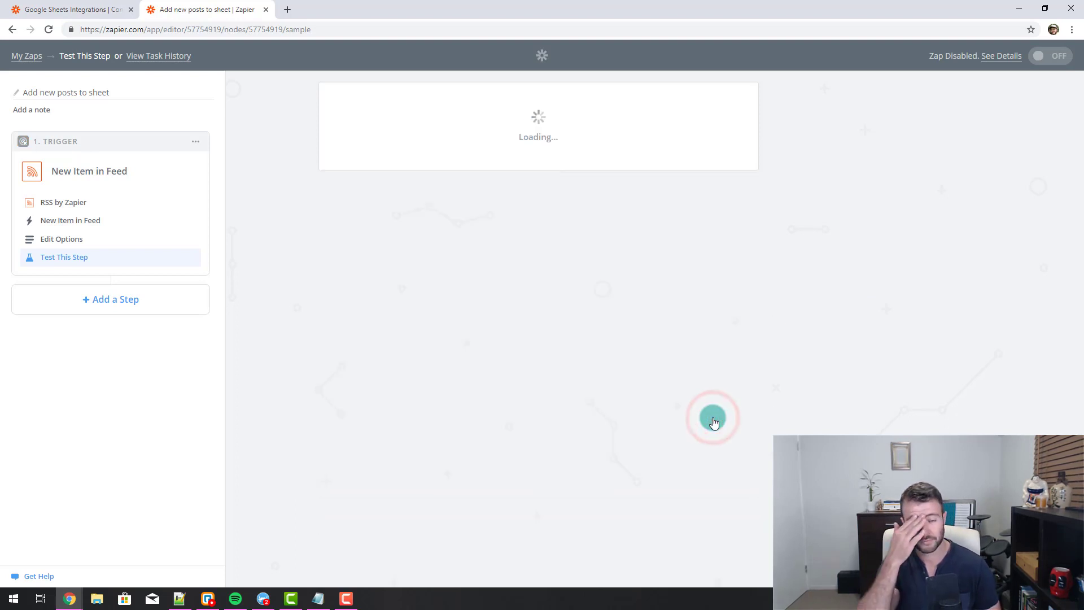
click(99, 301)
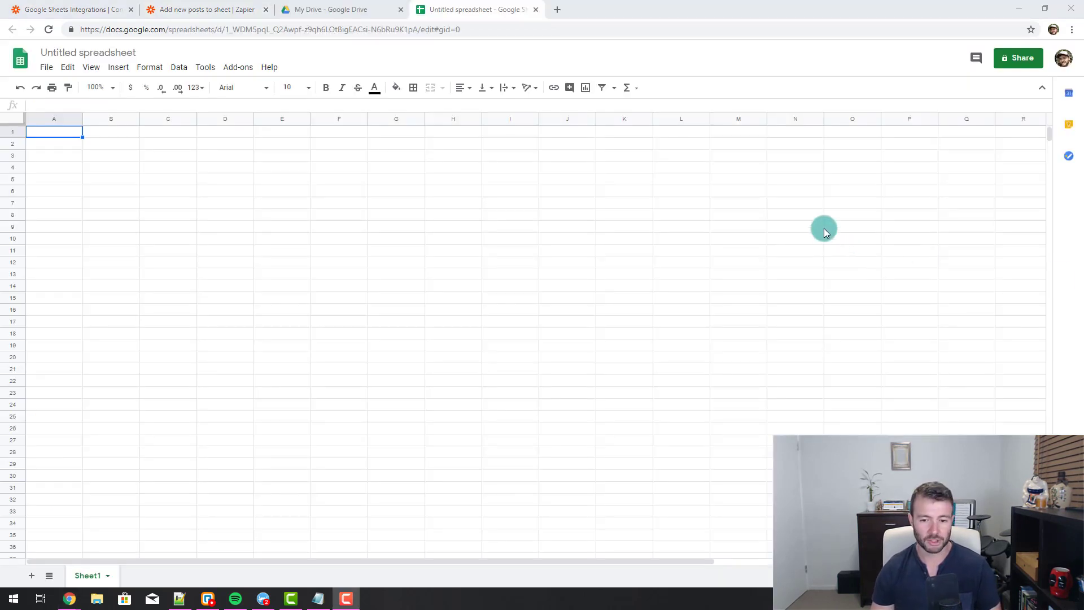
- In Google Sheets, rename the untitled spreadsheet to "Blog posts"
click(107, 56)
text(Blog posts)
click(252, 237)
click(45, 132)
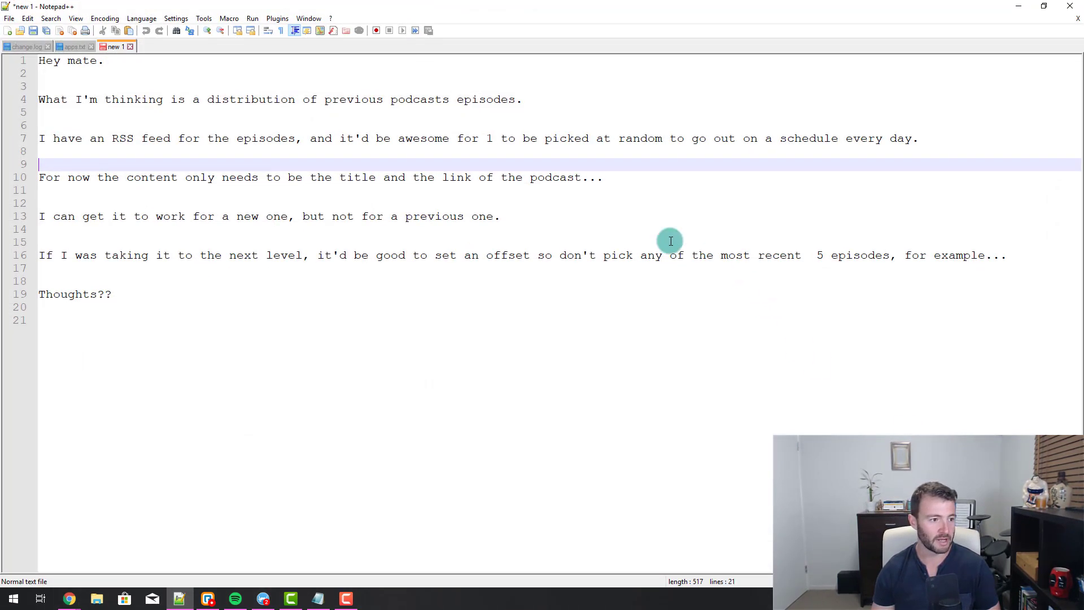
- Check the required post content in the Notepad++ notes and enter the headers "Title" and "Link" in cells A1 and B1
click(408, 260)
drag(325, 180, 484, 189)
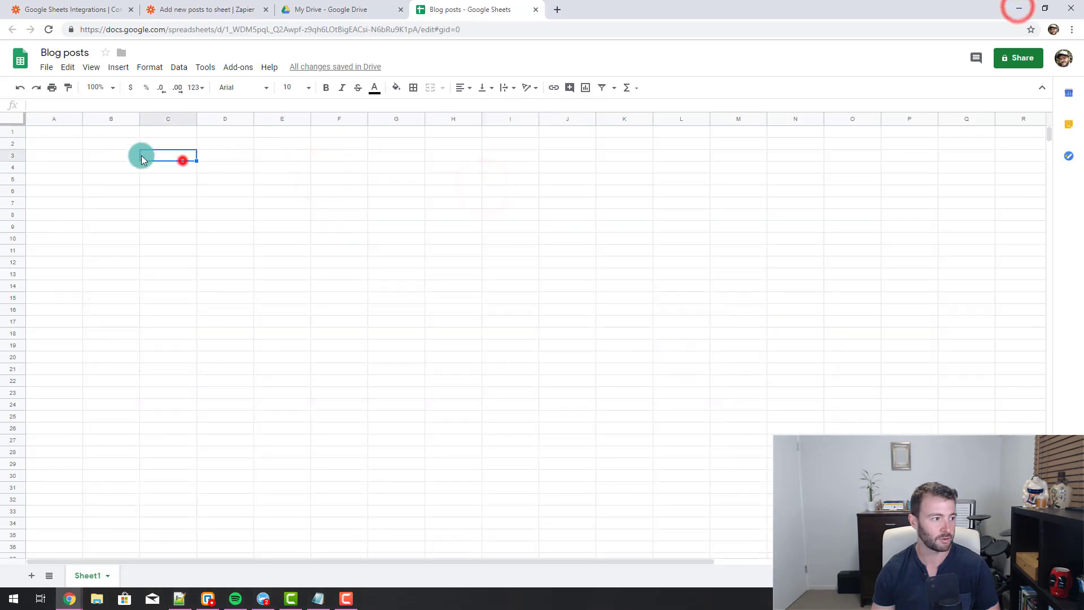
click(65, 131)
text(Title)
key(Tab)
text(L)
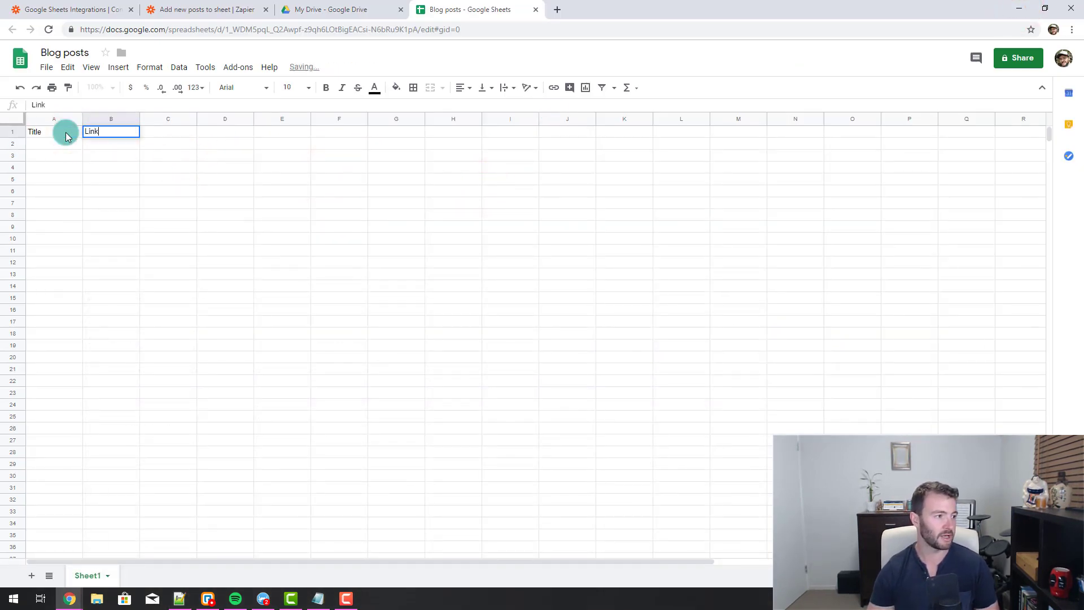
text(ink)
key(Return)
- Make the Title and Link header cells bold
click(66, 131)
key(shift+Right)
key(ctrl+b)
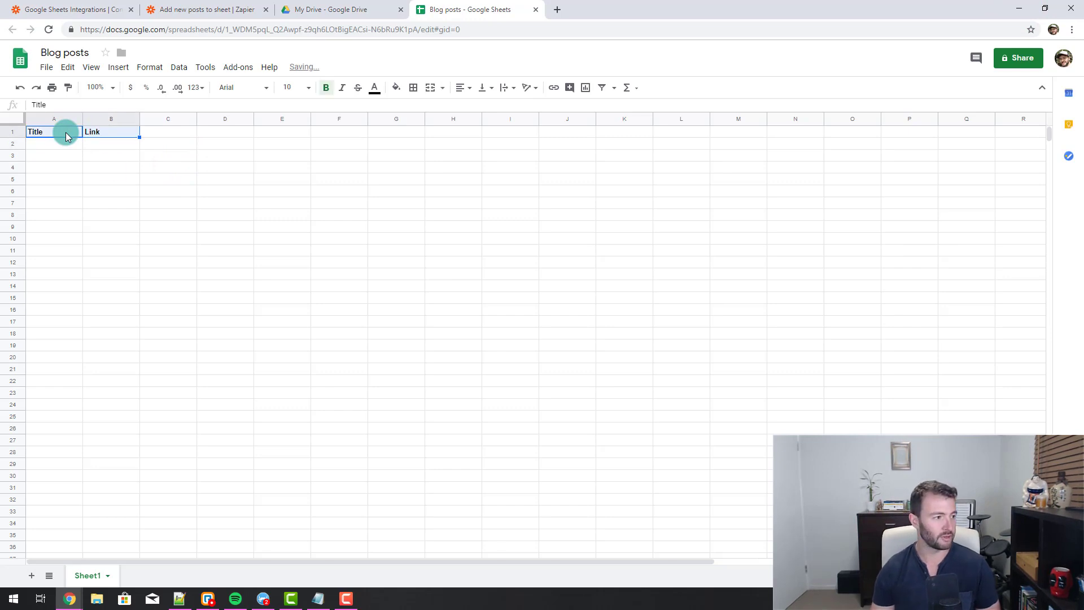
click(135, 212)
- Freeze the header row of the Blog posts sheet
click(13, 131)
click(93, 67)
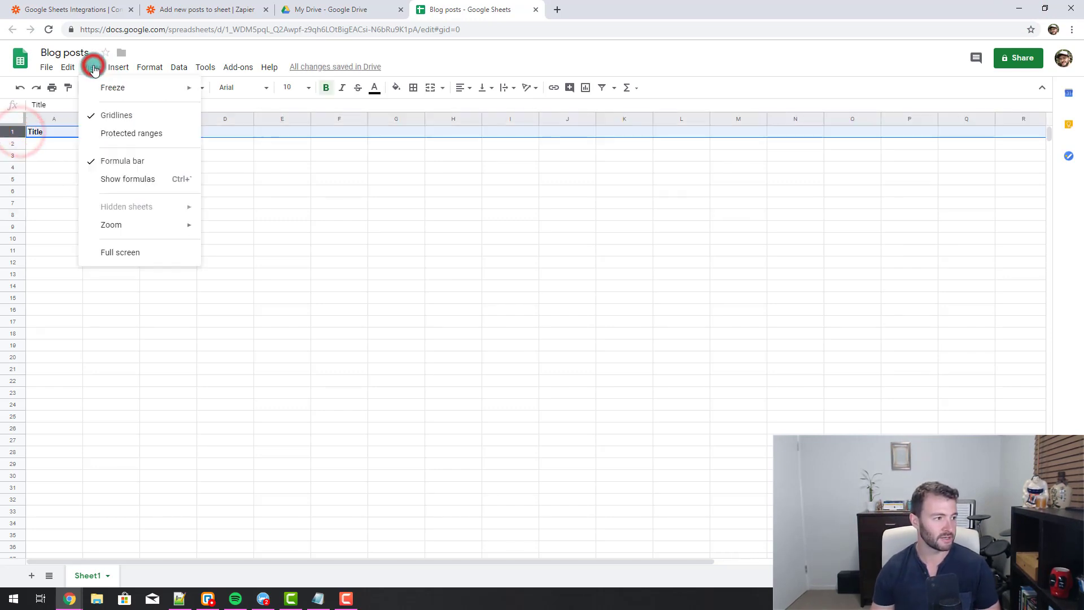
mouse_move(141, 87)
click(276, 109)
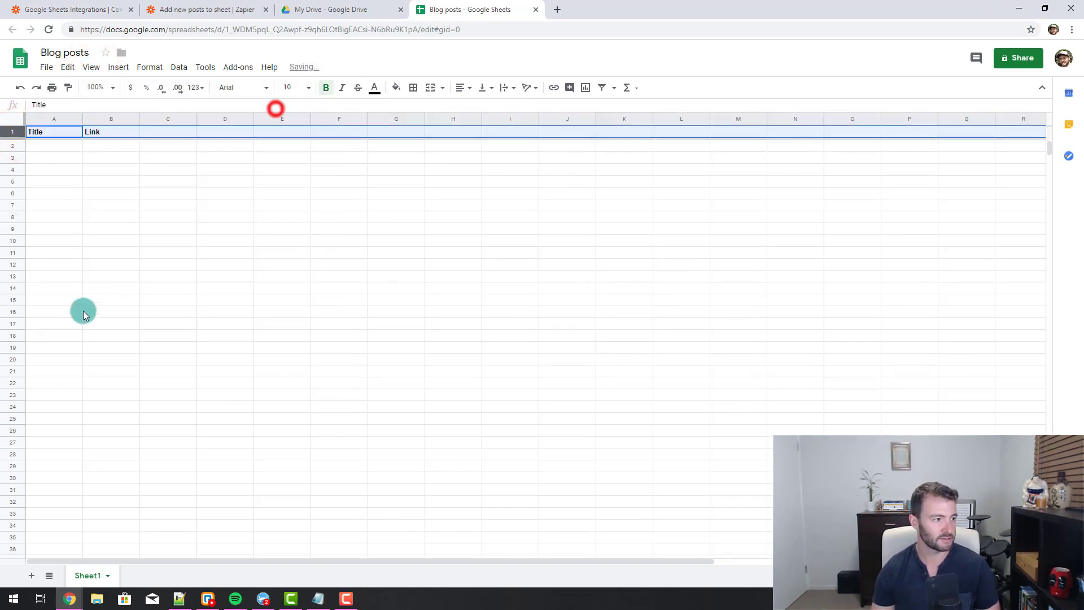
click(77, 312)
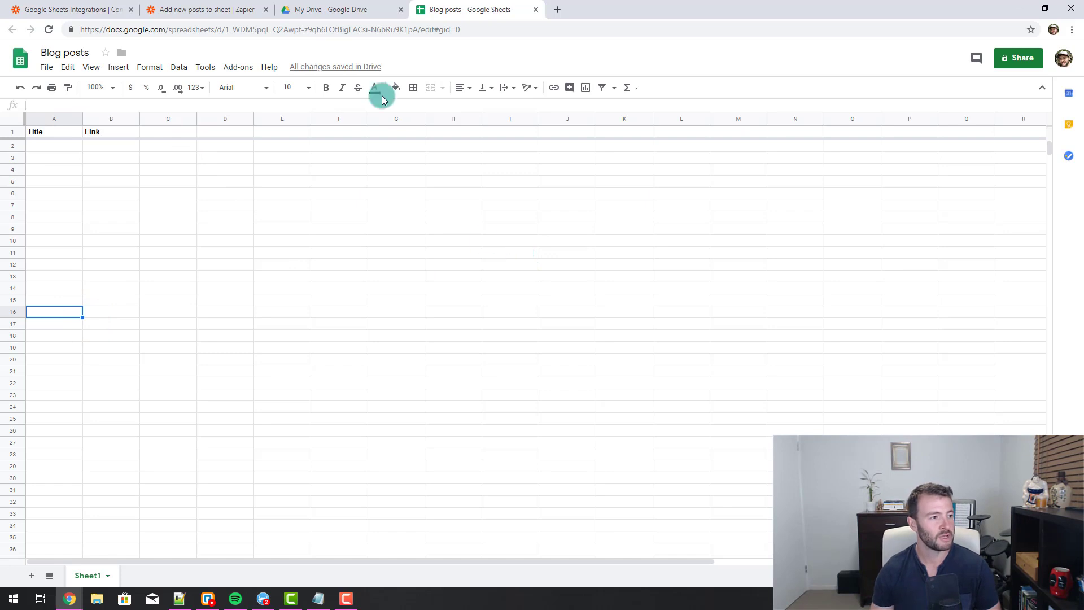
- Back in the Zap editor, add an action step that uses the Google Sheets app
click(216, 9)
click(141, 329)
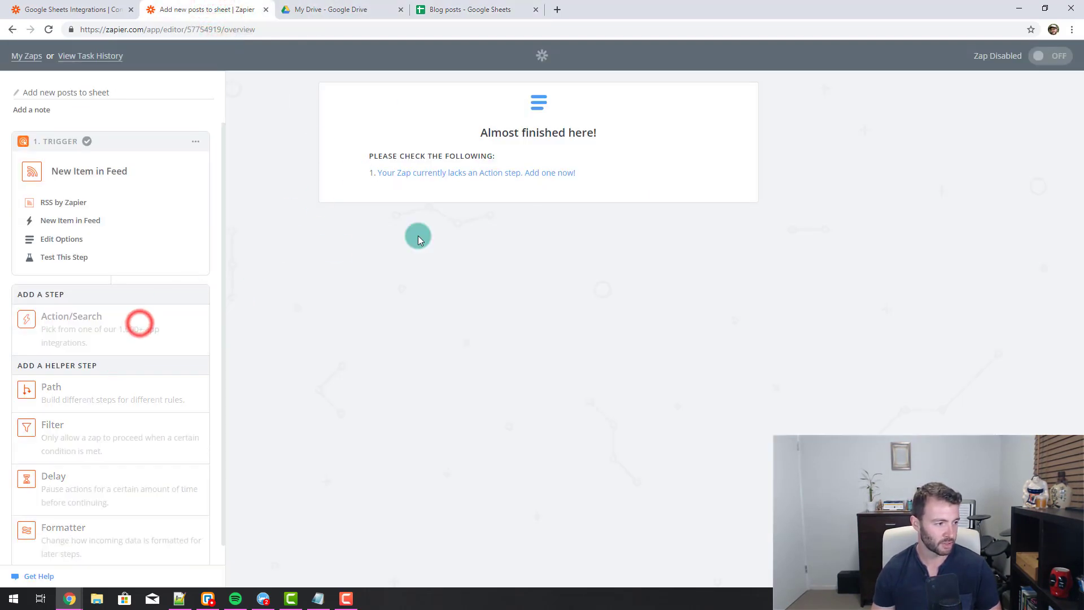
click(445, 146)
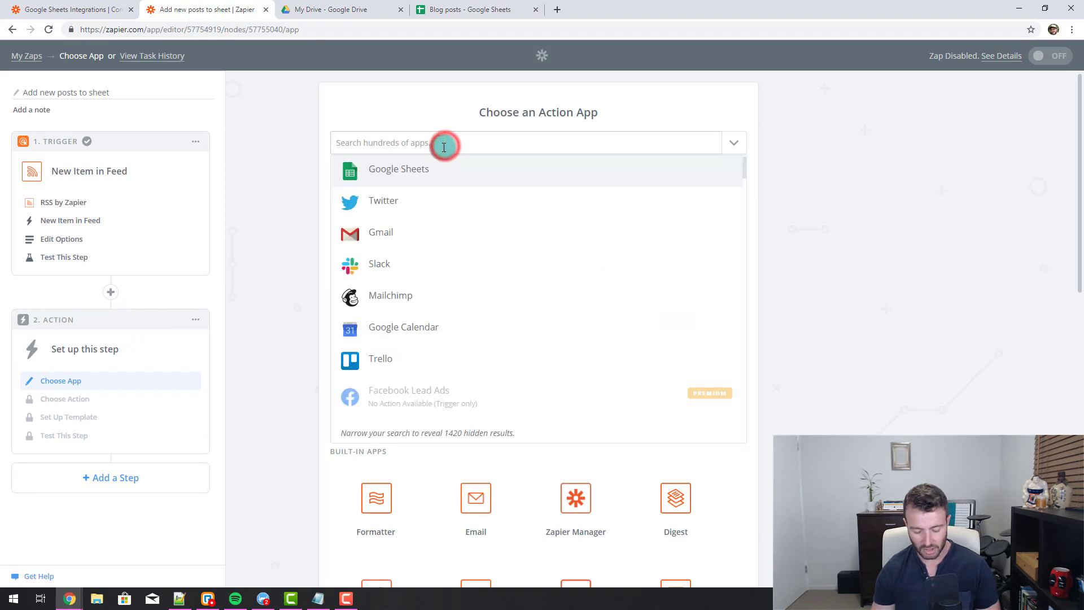
text(sheet)
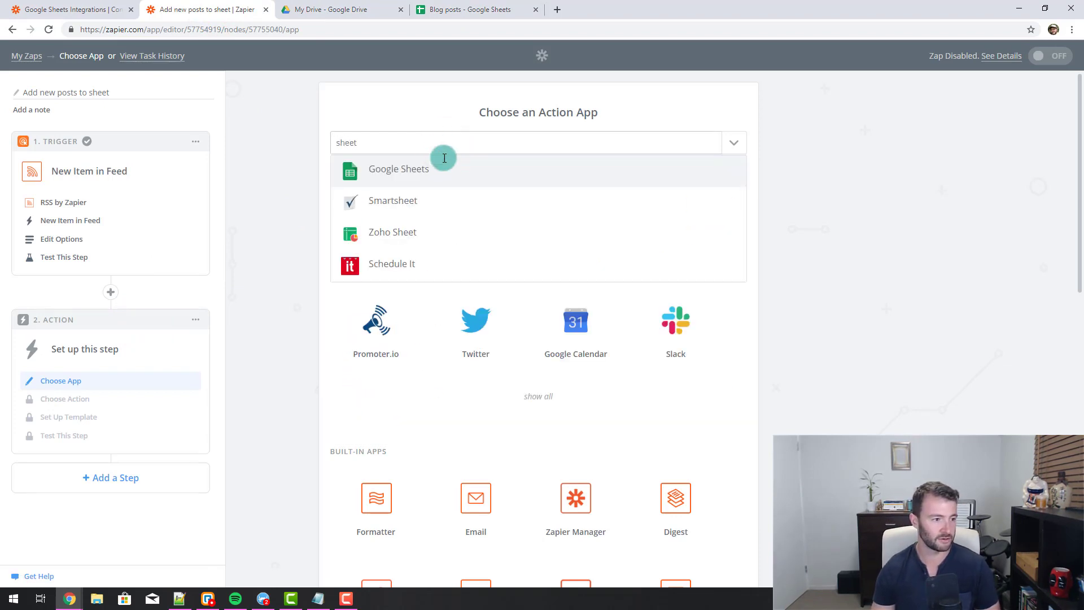
click(438, 168)
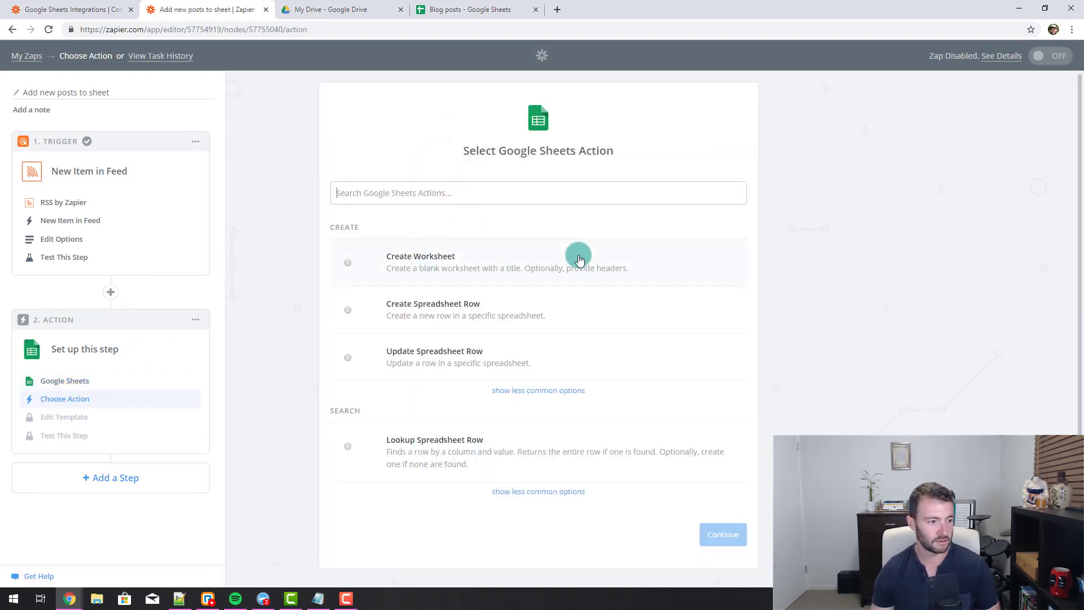
- Set the action to Create Spreadsheet Row and continue with the preselected Google Sheets account
scroll(576, 254, down, 1)
click(386, 281)
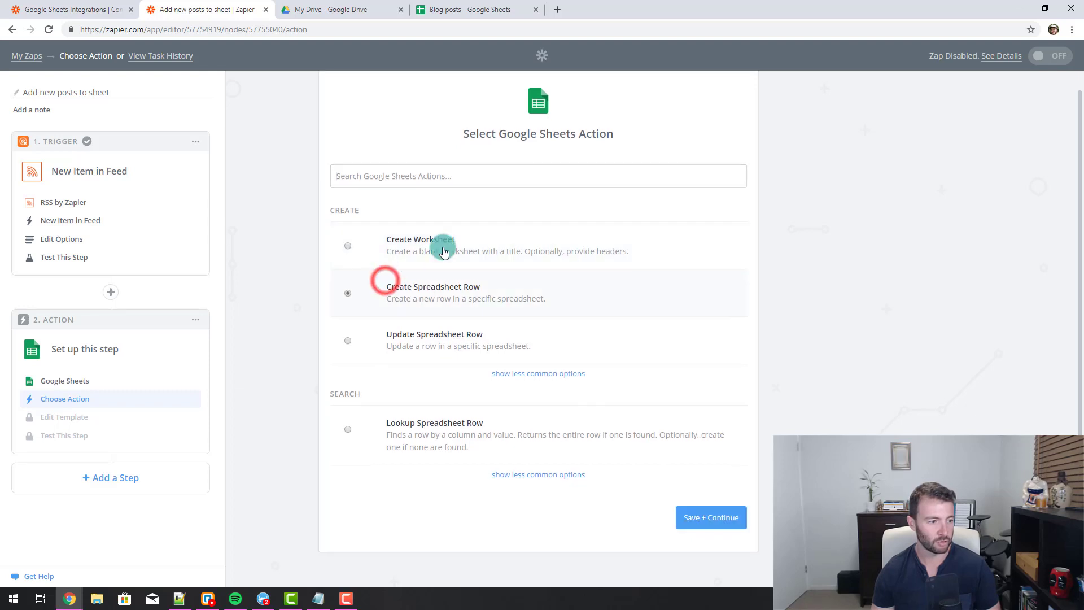
click(695, 517)
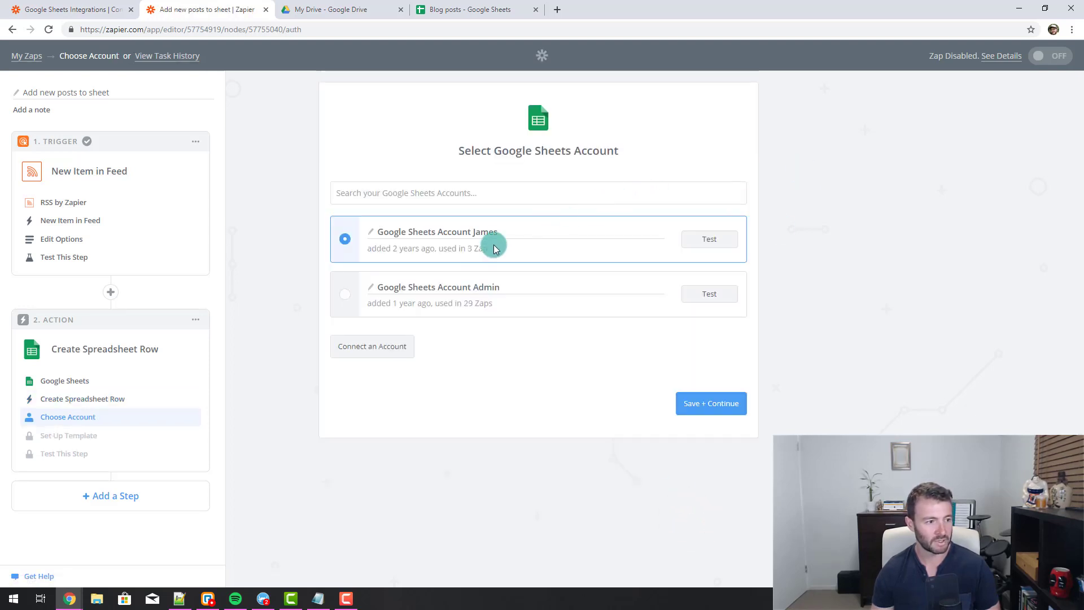
click(720, 413)
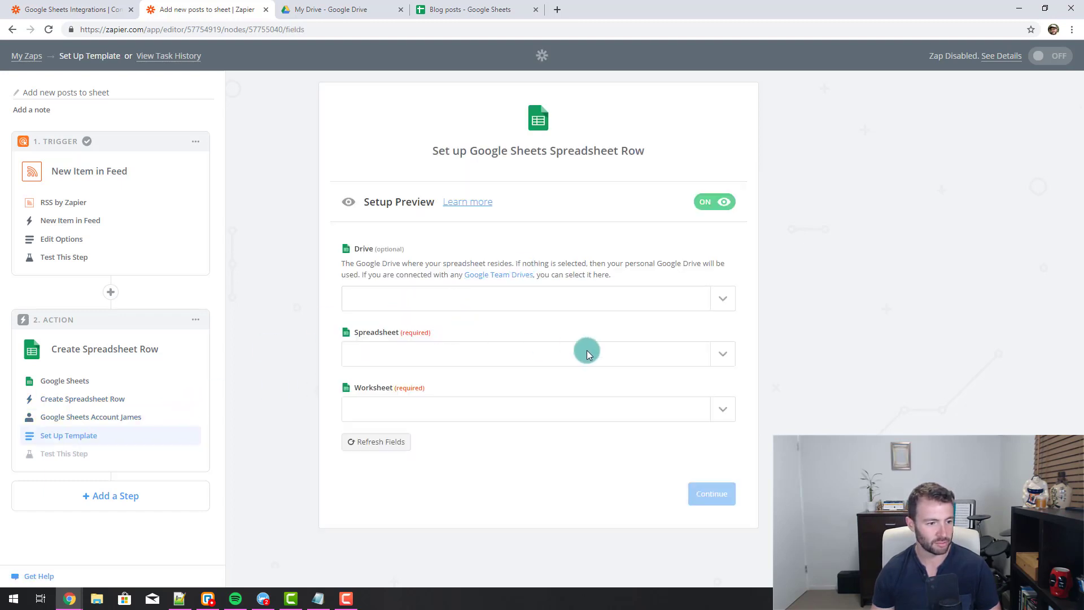
- Set the action's spreadsheet to "Blog posts" and its worksheet to "Sheet1"
click(711, 356)
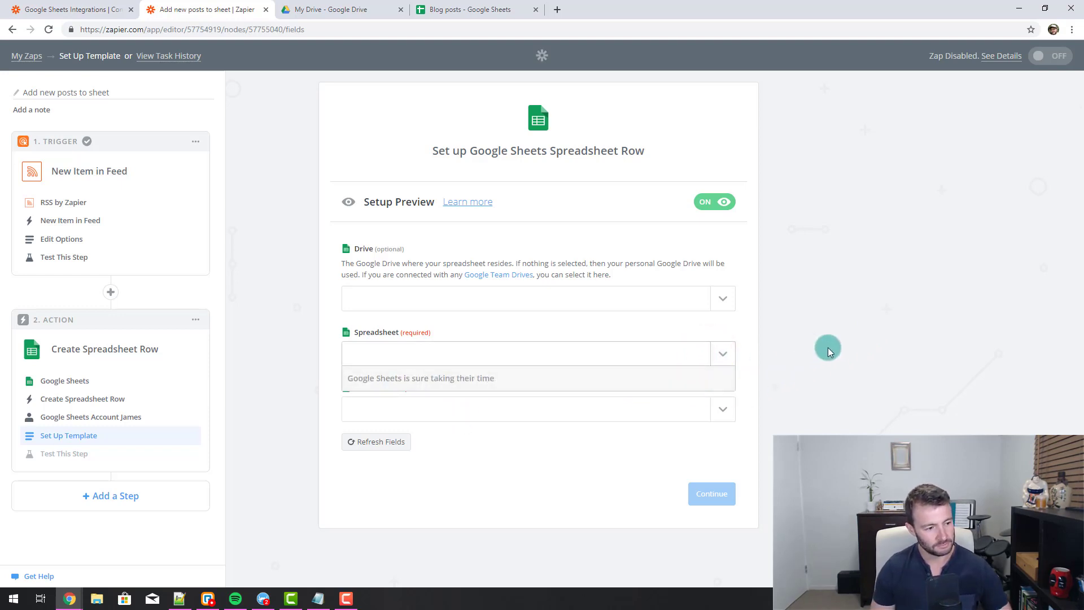
scroll(738, 414, down, 1)
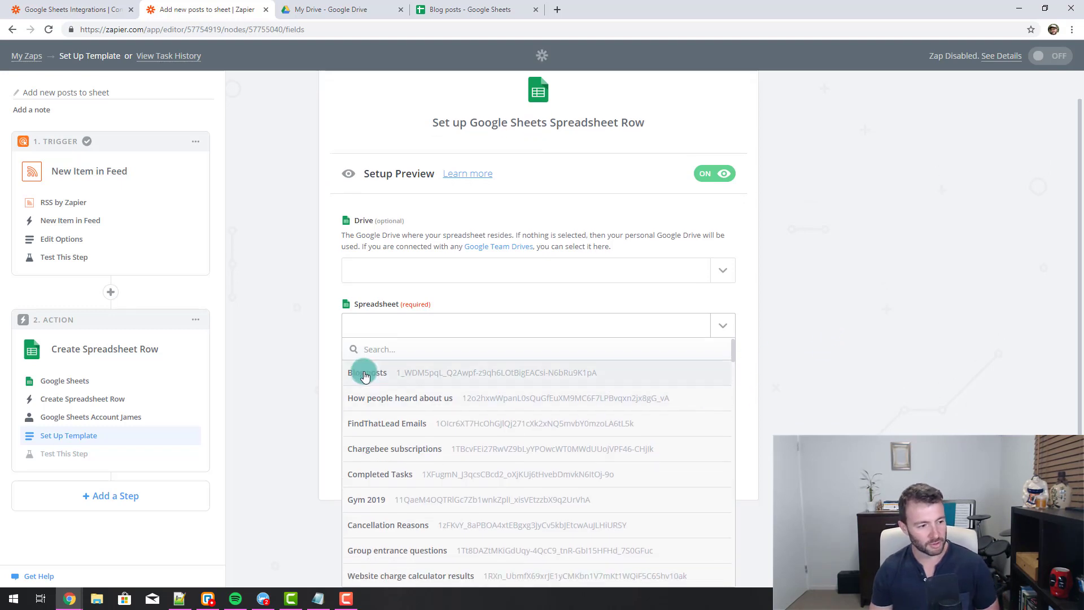
click(364, 374)
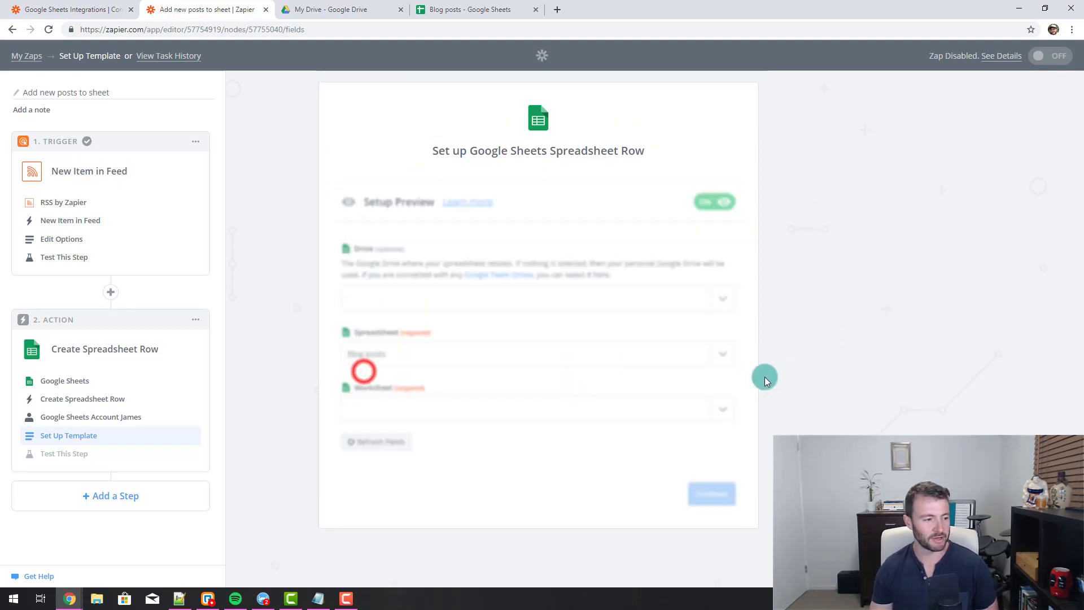
click(719, 411)
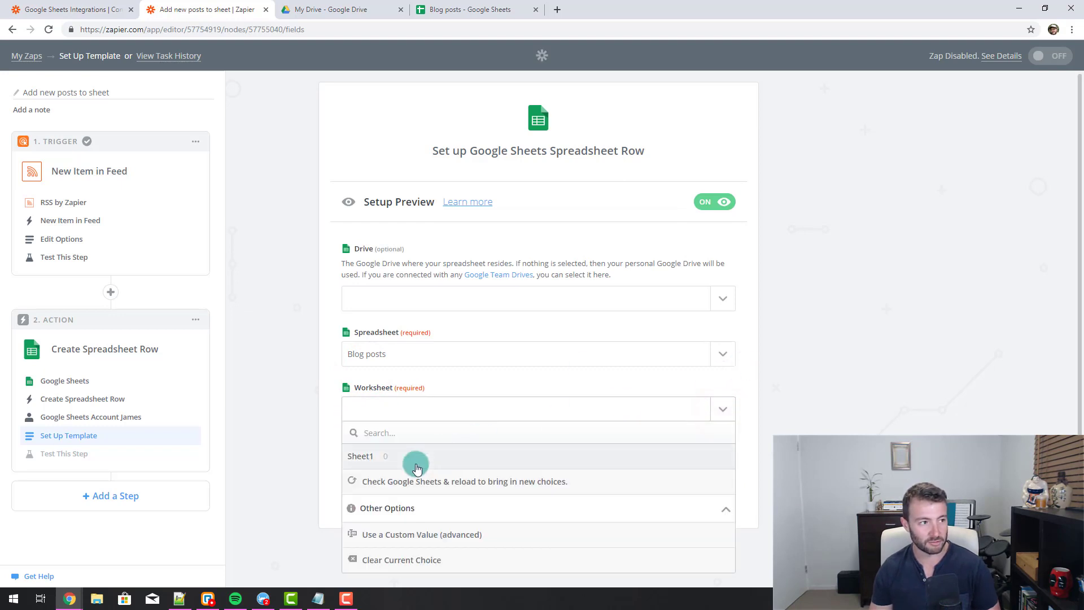
click(394, 460)
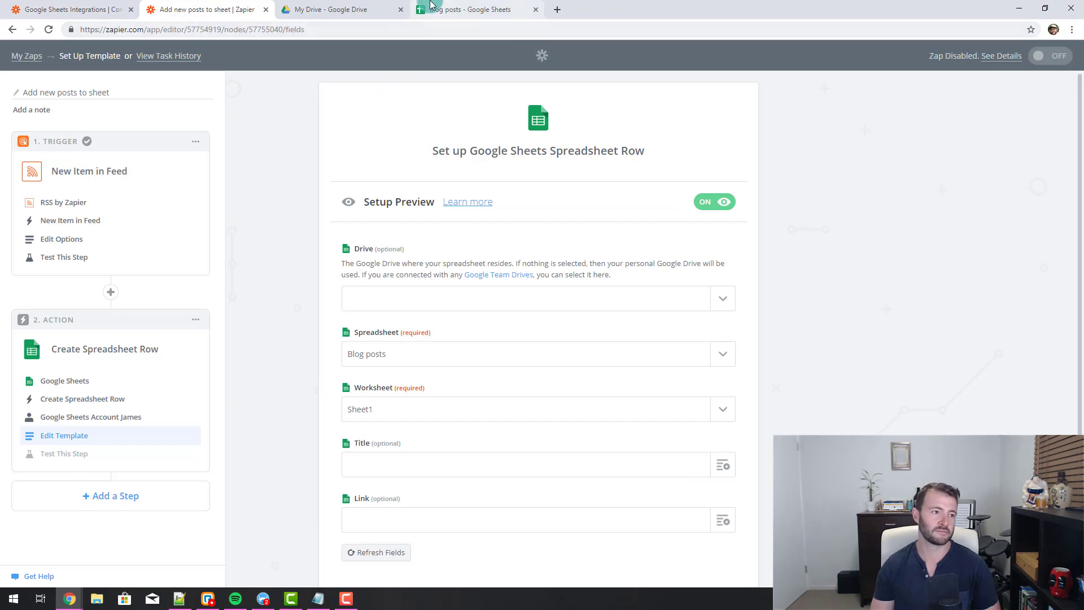
- Compare the worksheet name and column headers in the Blog posts spreadsheet with the fields in the action template
click(455, 9)
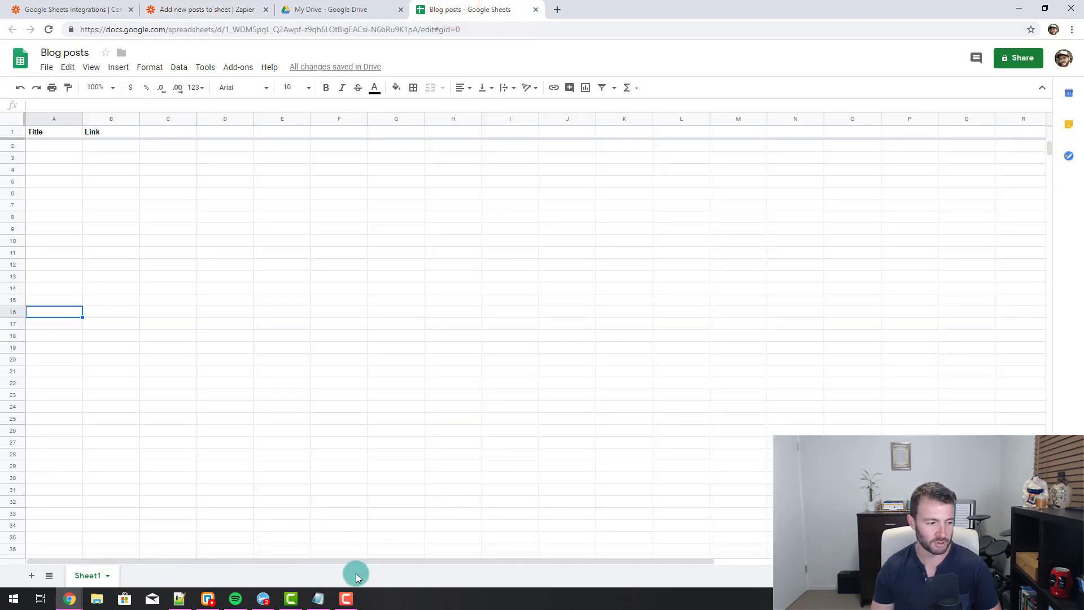
double_click(90, 576)
click(219, 466)
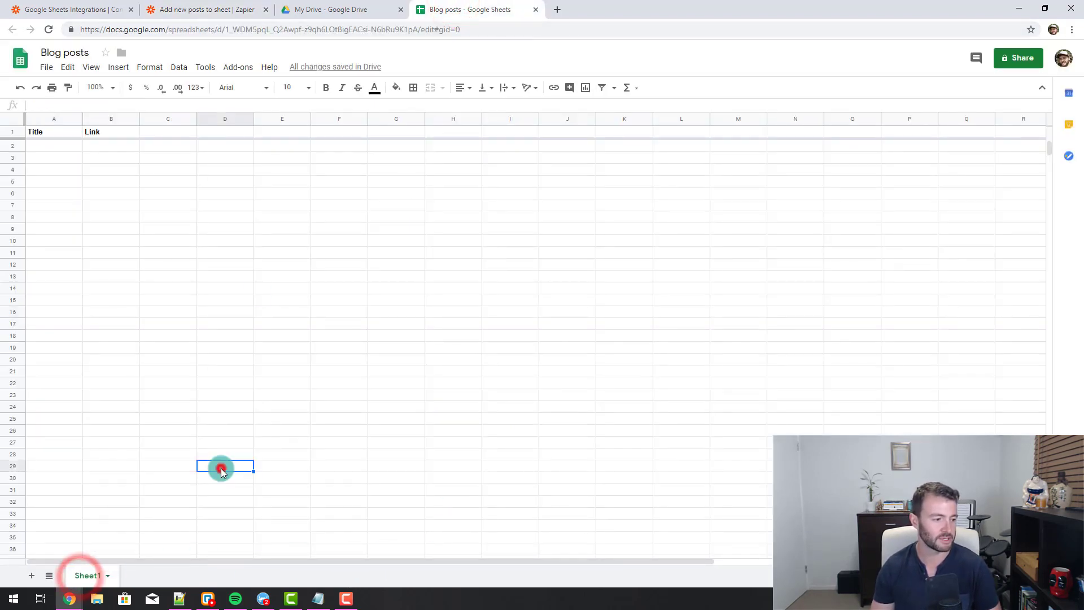
click(198, 10)
scroll(770, 346, down, 2)
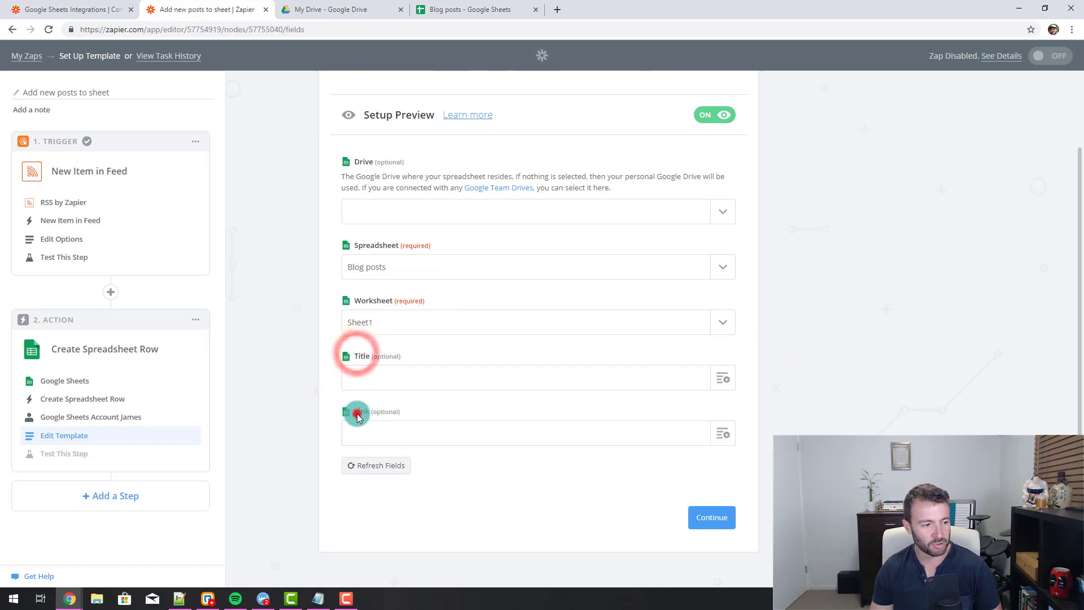
click(451, 9)
drag(37, 131, 106, 133)
click(163, 352)
- Close the Google Drive browser tab and return to the Zap's action template
click(320, 7)
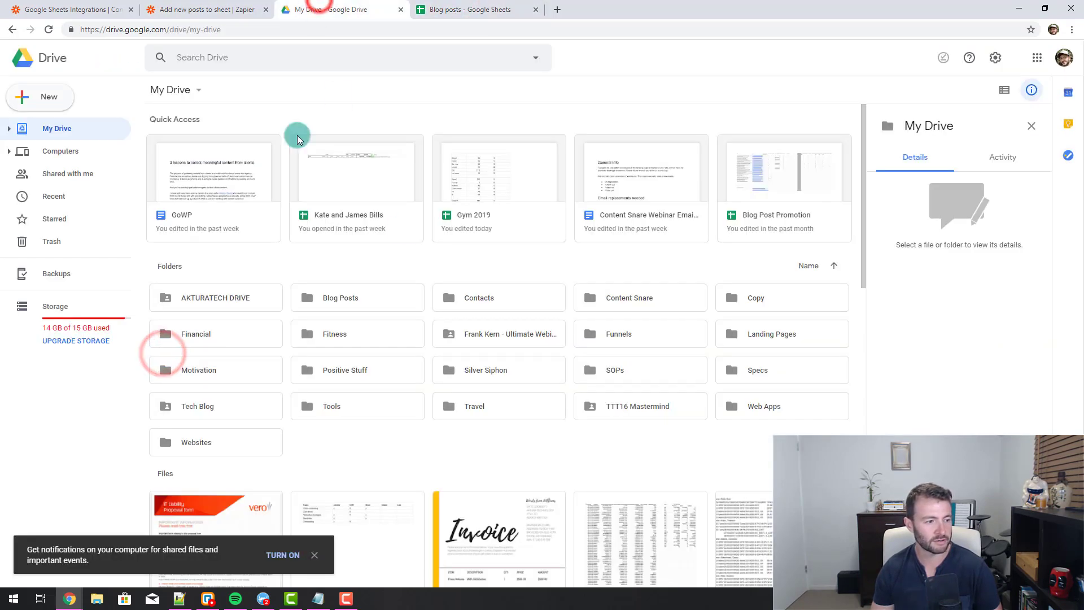
click(202, 10)
click(439, 430)
click(400, 10)
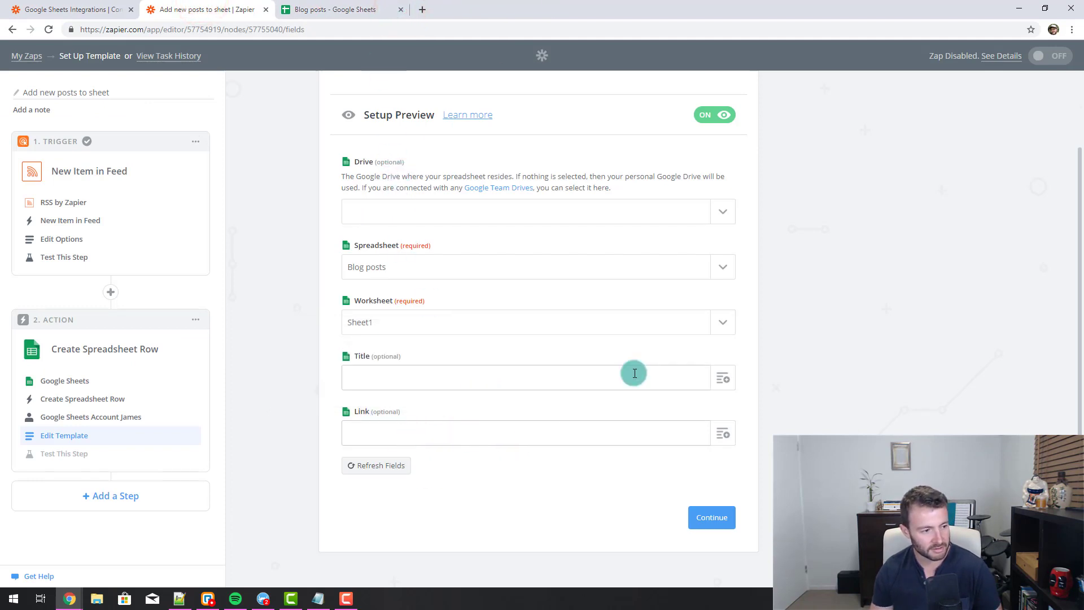
- Map the spreadsheet row's Title field to the Title of the new feed item
click(723, 378)
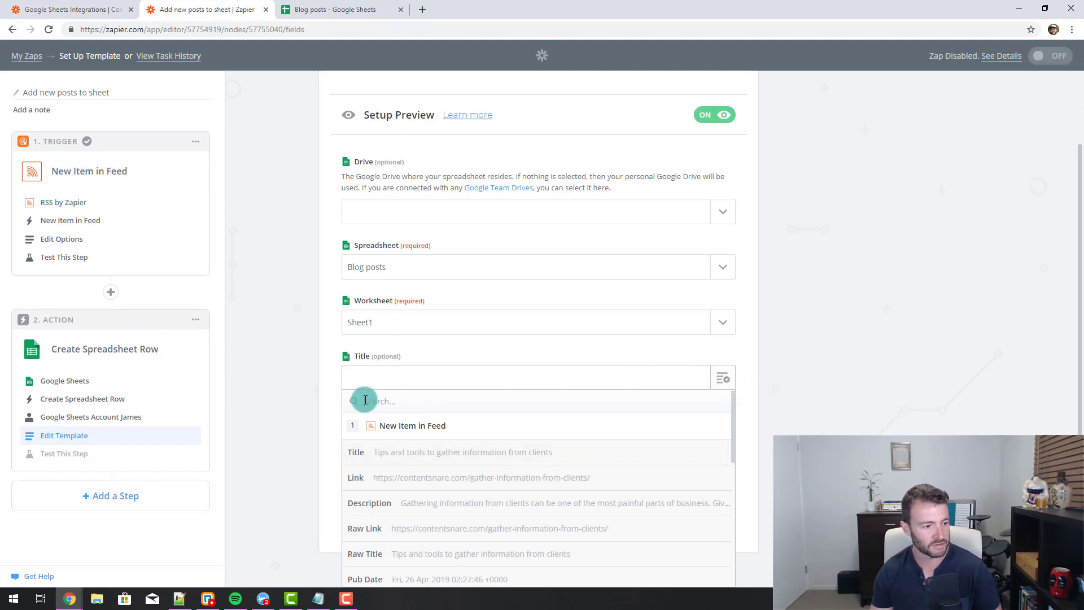
click(355, 460)
click(863, 382)
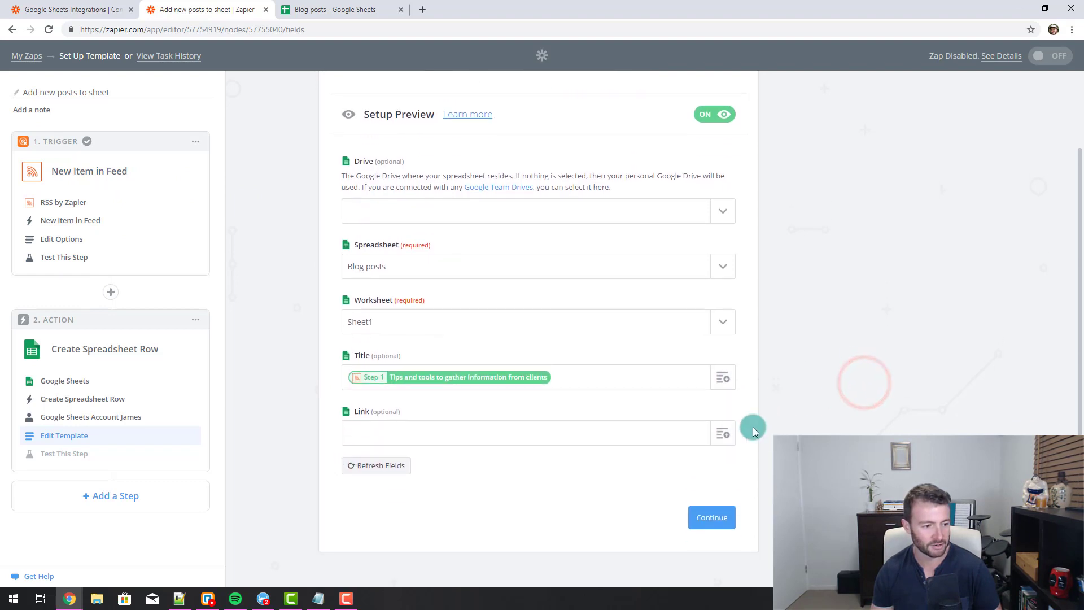
- Map the spreadsheet row's Link field to the Link of the new feed item
click(722, 434)
scroll(604, 557, down, 1)
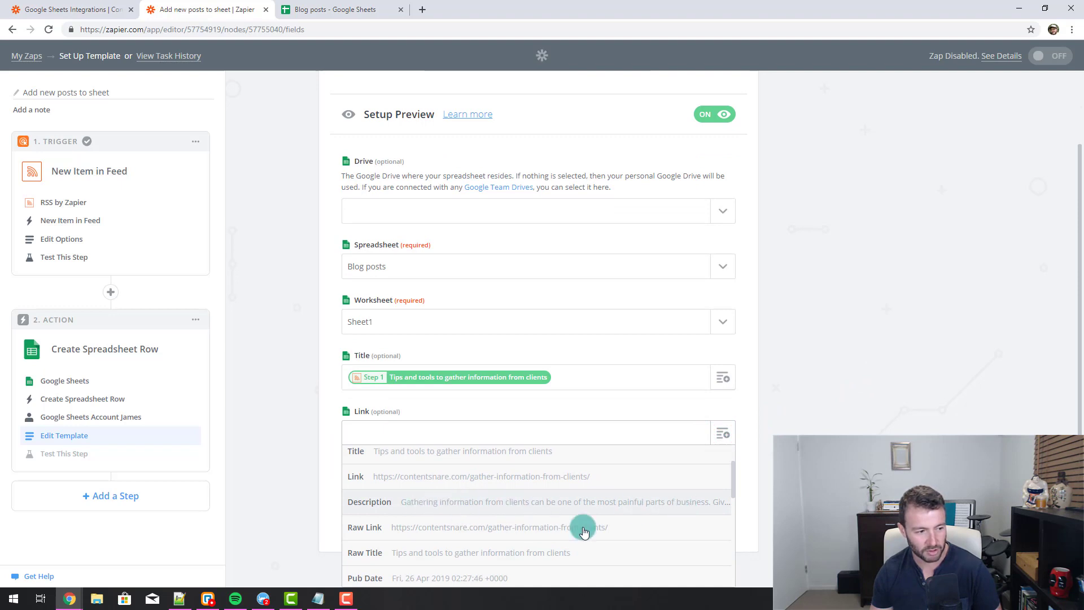
scroll(564, 509, down, 2)
scroll(452, 480, down, 2)
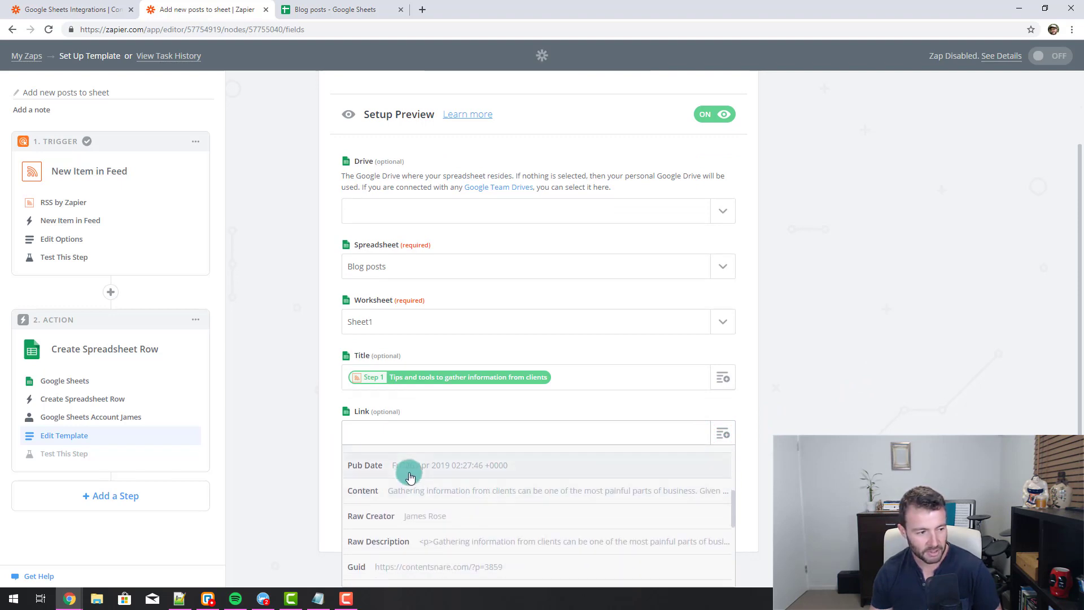
scroll(486, 509, down, 5)
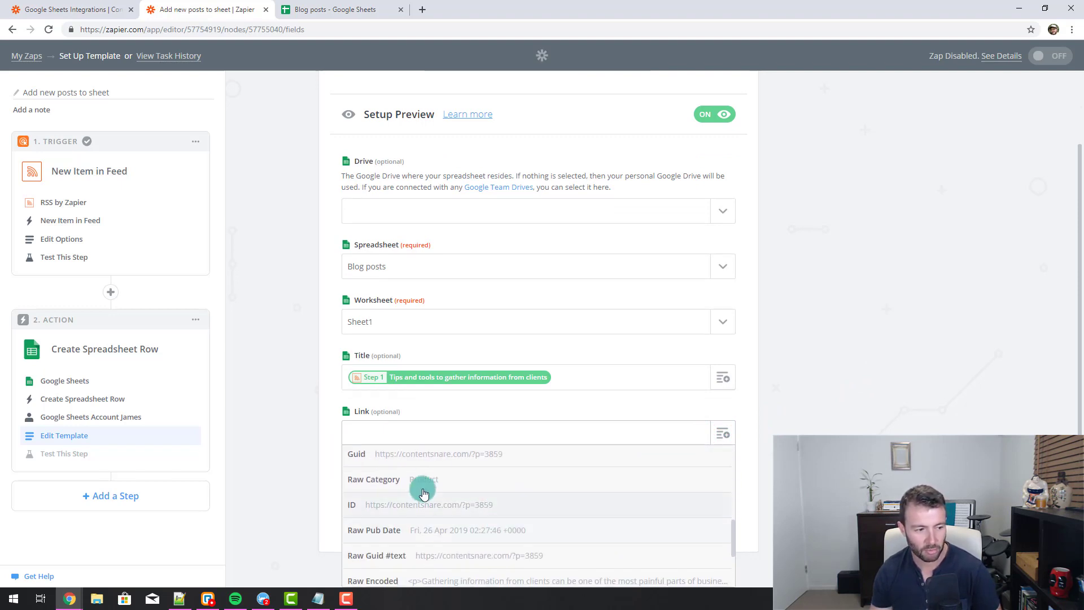
scroll(452, 508, up, 2)
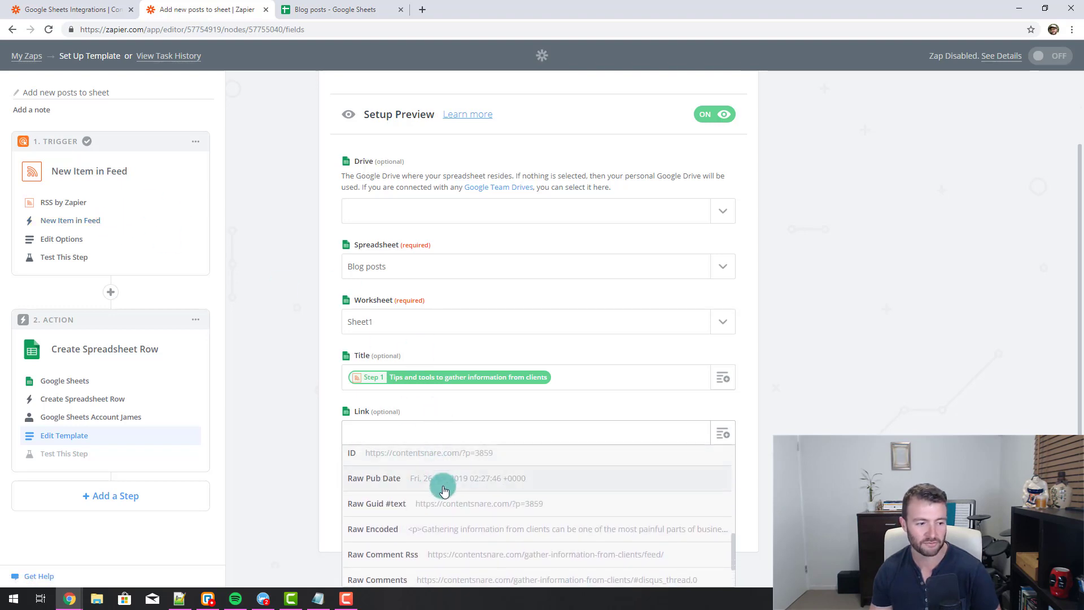
scroll(444, 491, down, 2)
scroll(443, 503, up, 2)
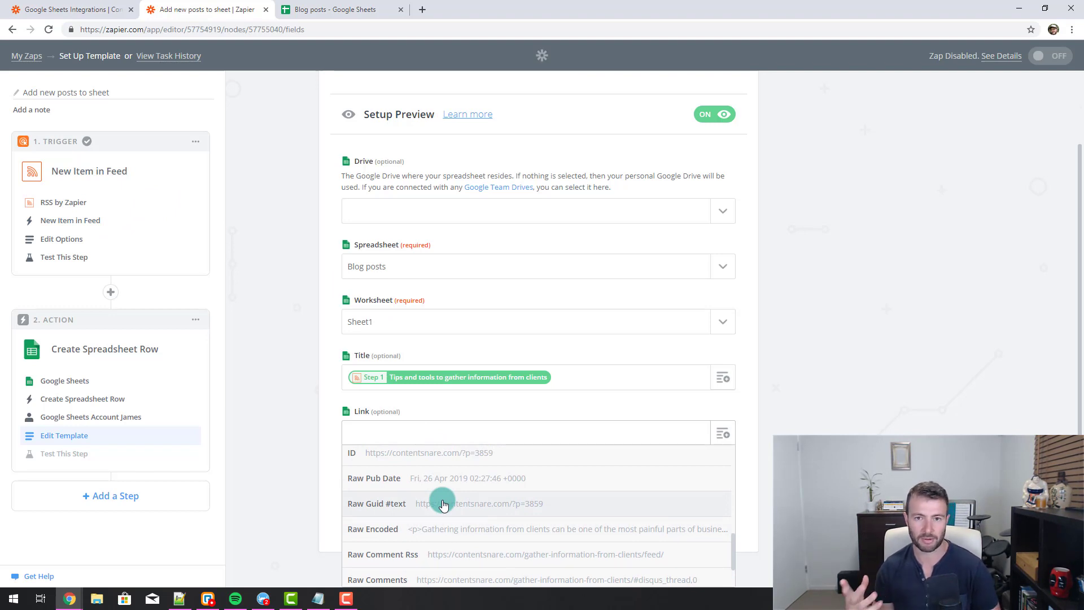
scroll(443, 505, up, 4)
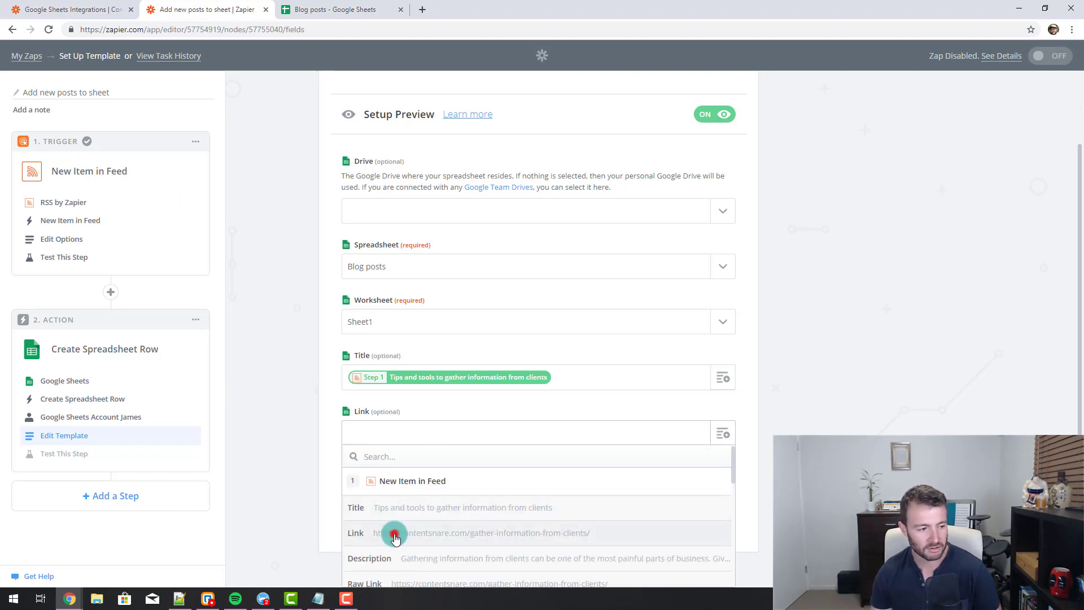
click(395, 532)
click(892, 381)
- Continue past the action template and send a test row to Google Sheets
click(713, 516)
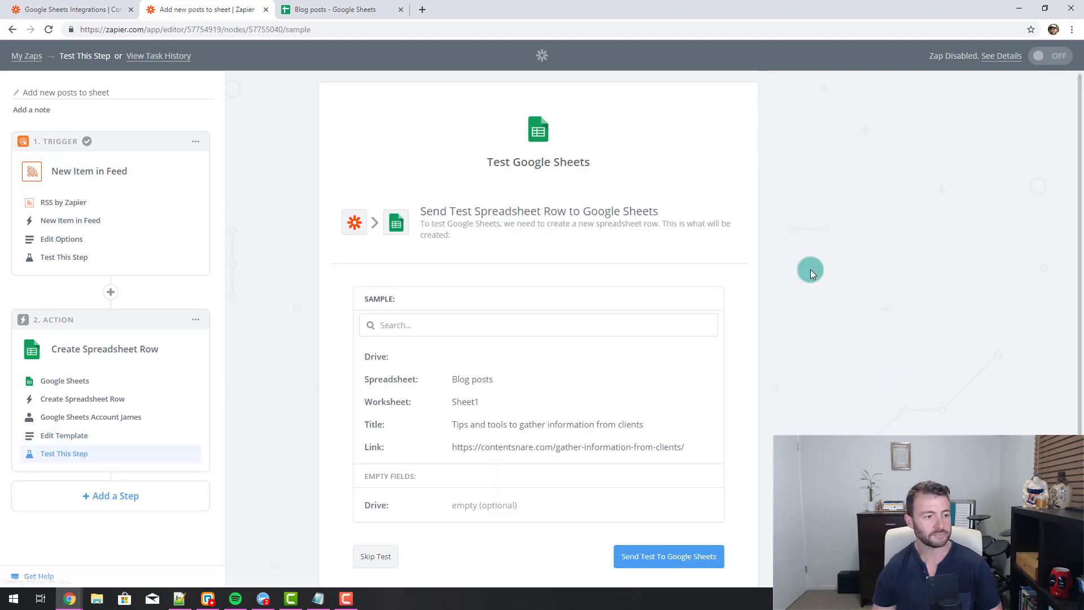
scroll(697, 504, down, 1)
click(667, 500)
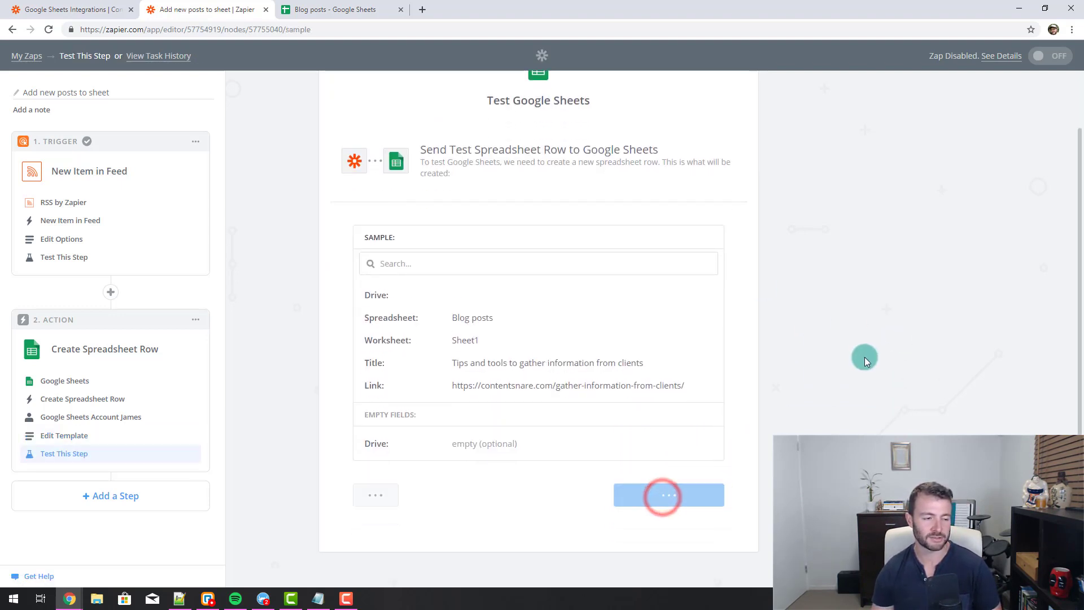
- Switch to the Blog posts spreadsheet and fit the widths of columns A and B to their contents
click(341, 9)
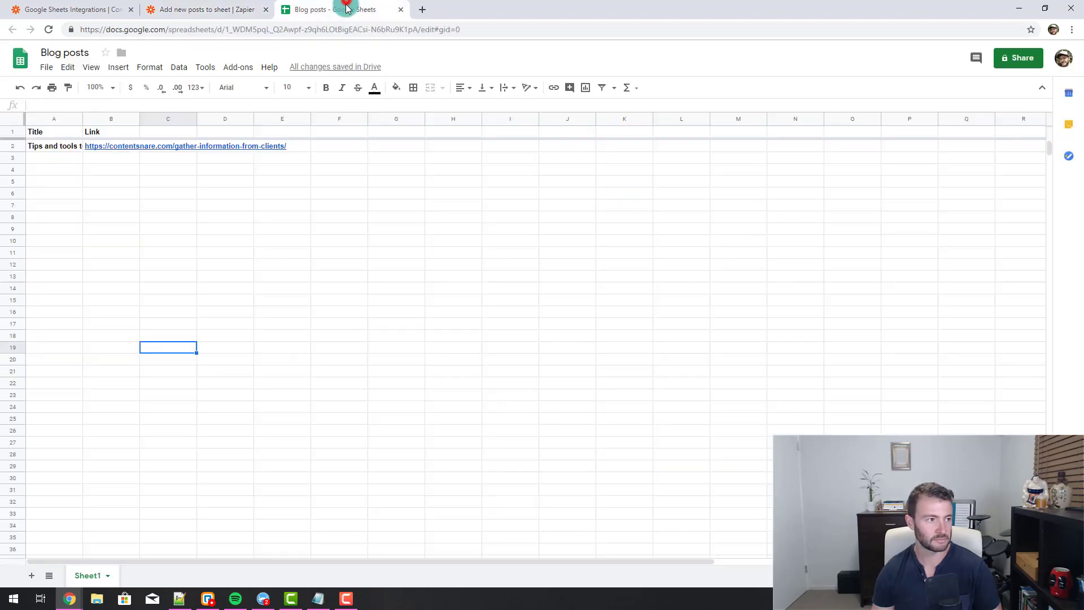
click(141, 195)
click(14, 121)
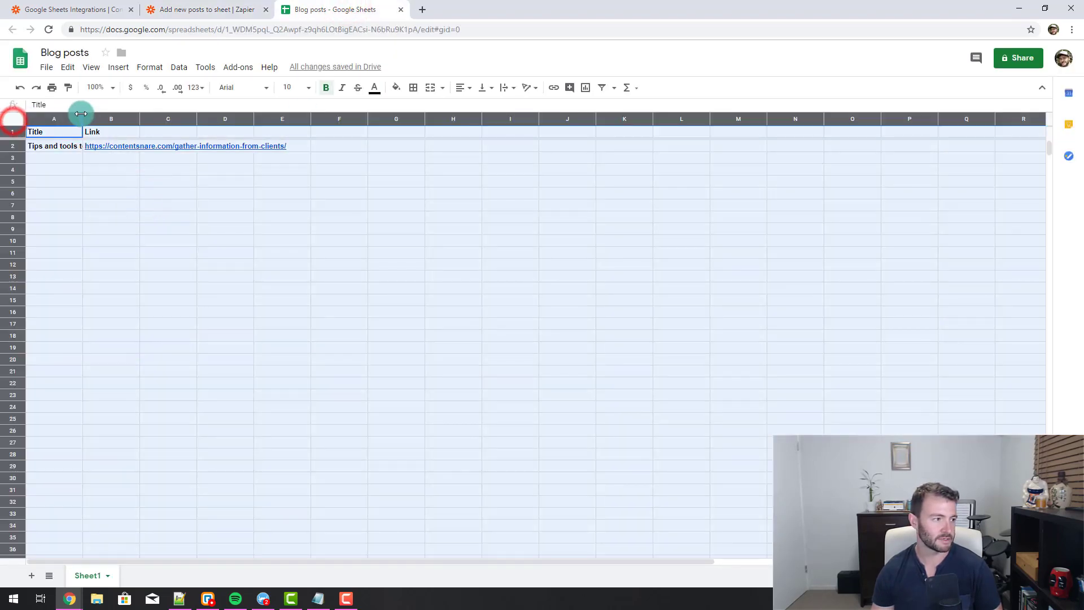
right_click(80, 118)
click(84, 120)
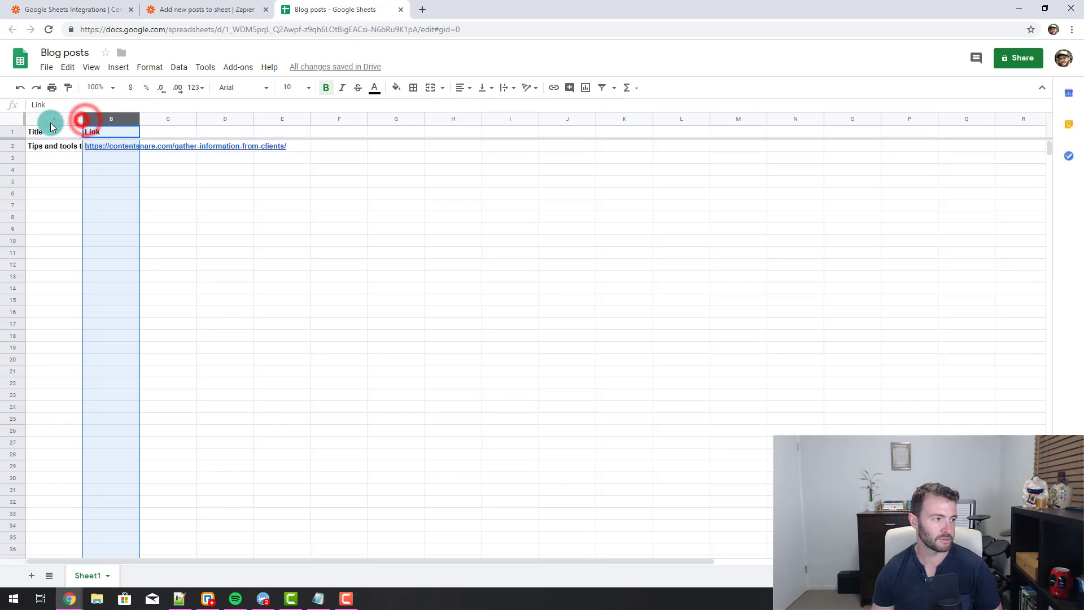
shift+click(68, 119)
double_click(83, 120)
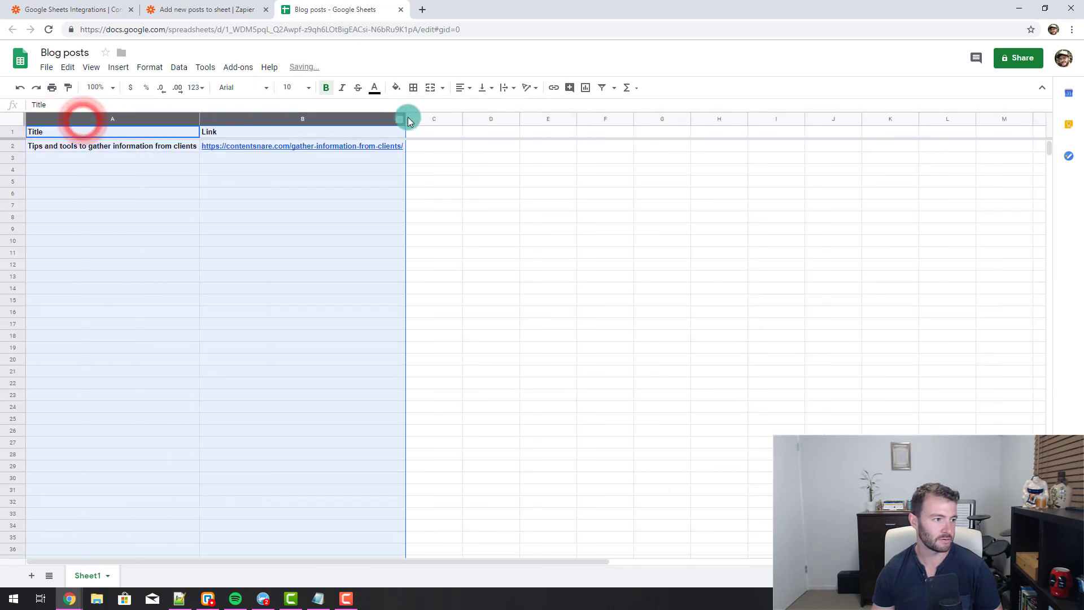
click(450, 199)
- Return to the Zap editor, finish the setup of the "Add new posts to sheet" Zap and turn it on
click(208, 10)
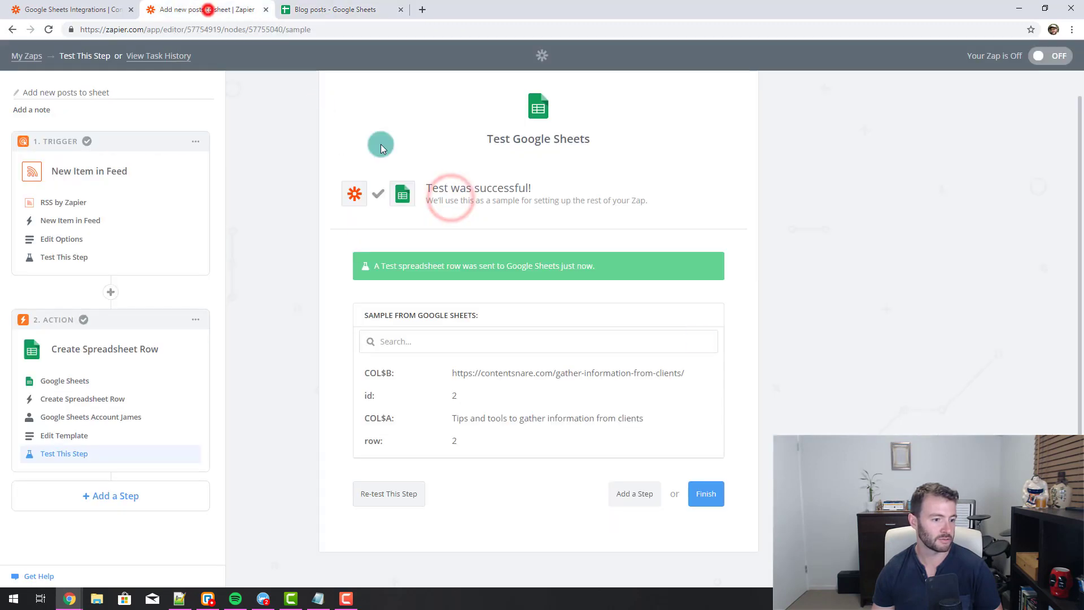
click(713, 493)
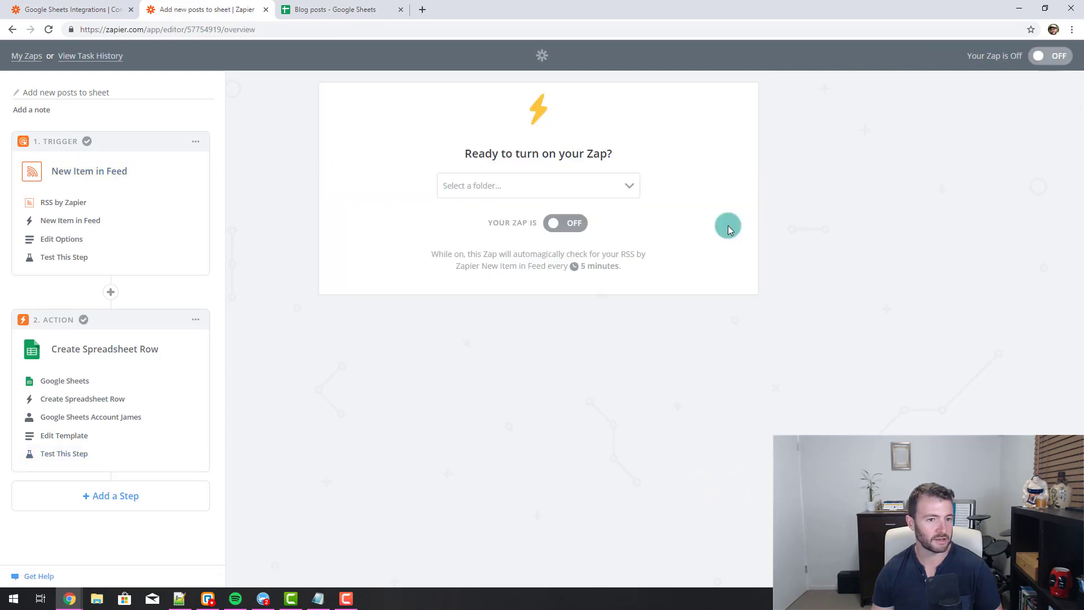
click(556, 224)
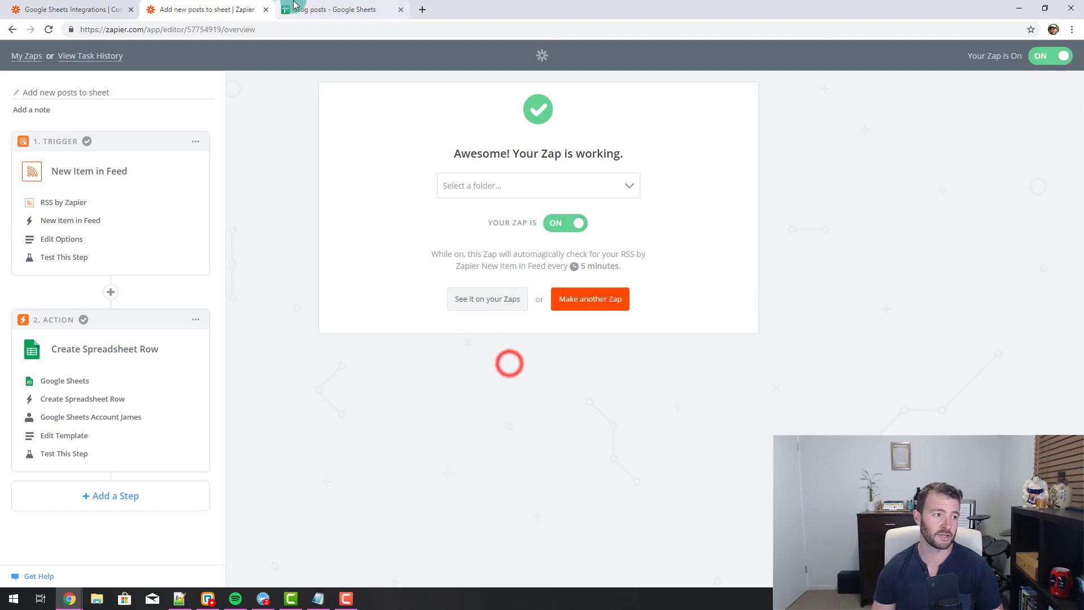
- Remove the bold formatting from the title and link in row 2 of the Blog posts spreadsheet
click(316, 10)
click(334, 364)
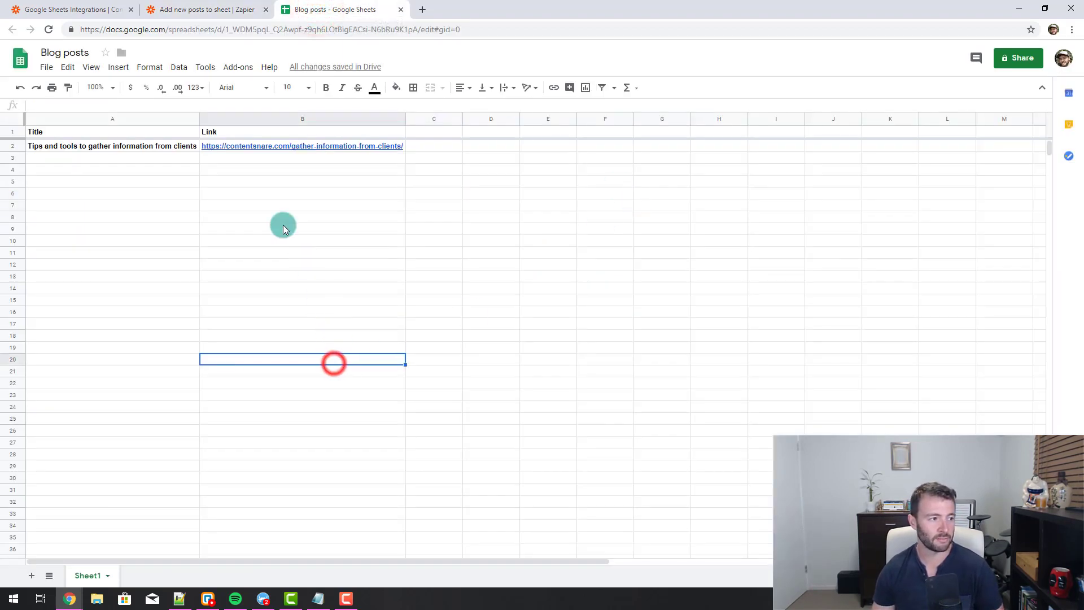
drag(107, 148, 213, 152)
click(182, 191)
click(164, 160)
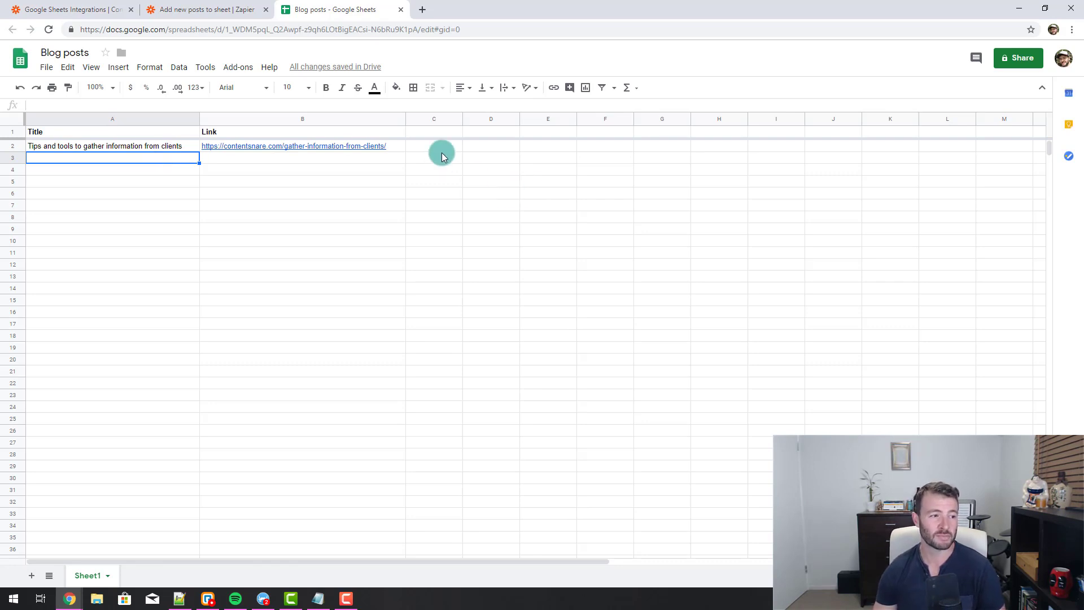
click(432, 135)
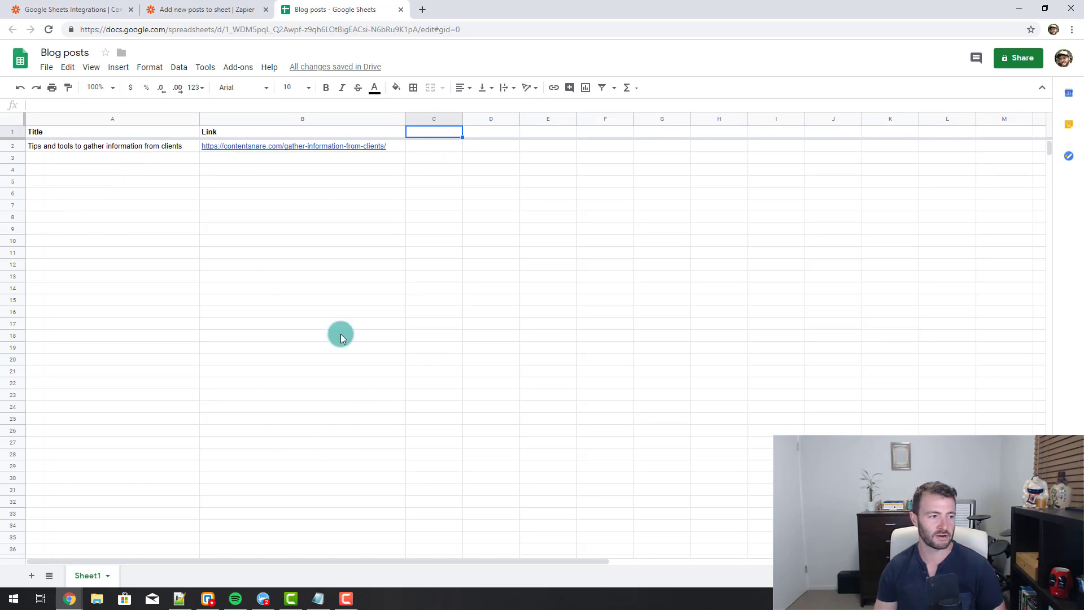
click(280, 218)
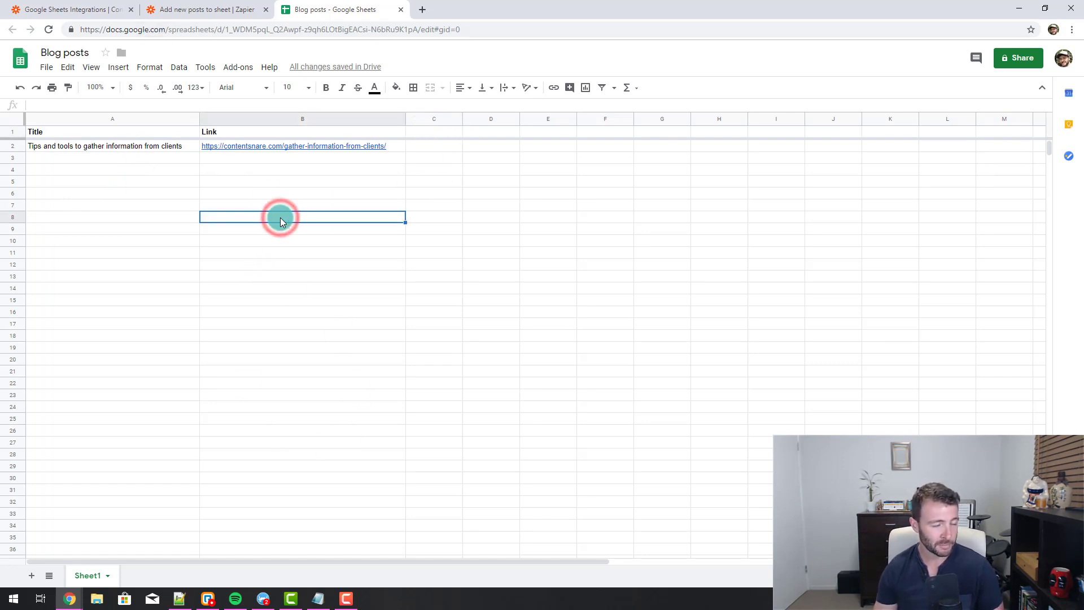
- Go back to Zapier, leave the finished Zap for the Zaps overview and start a new Zap
click(180, 10)
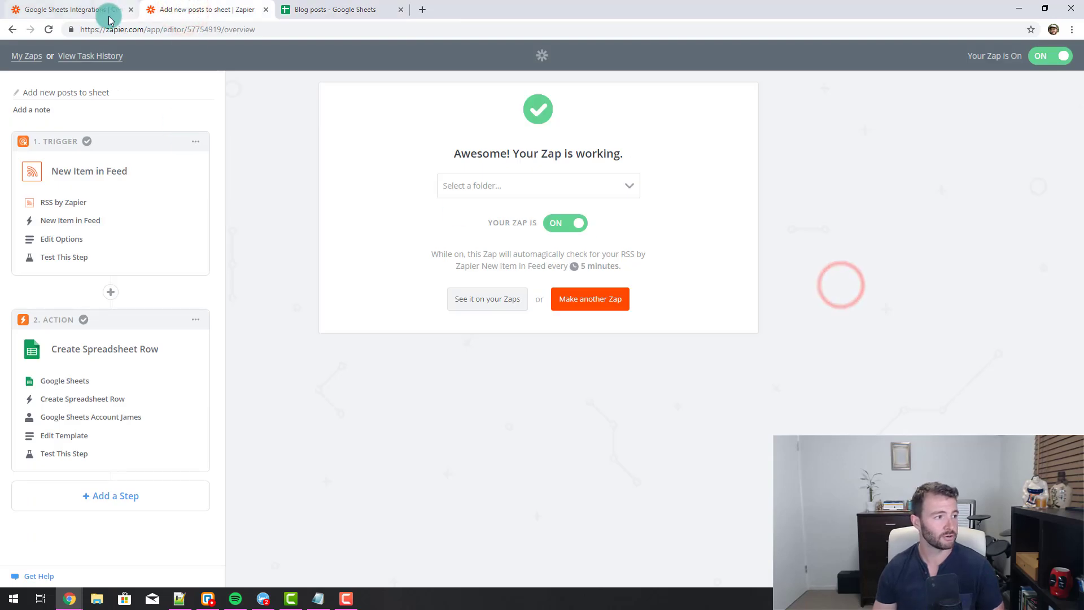
click(34, 57)
click(762, 61)
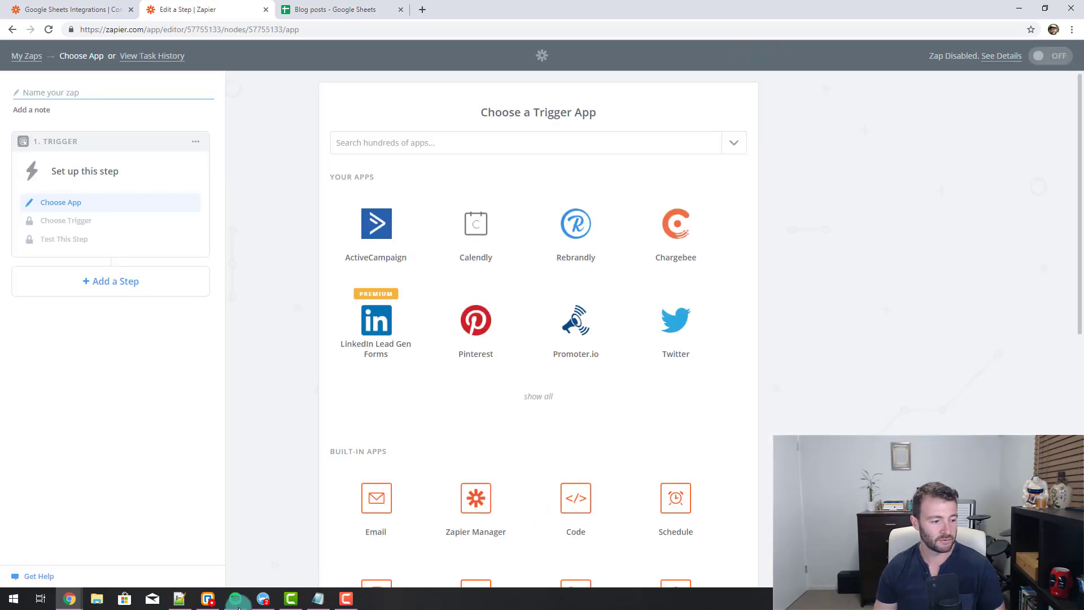
- Switch to Notepad++ and review the request about picking a random episode on a schedule, then return to the new Zap
click(179, 599)
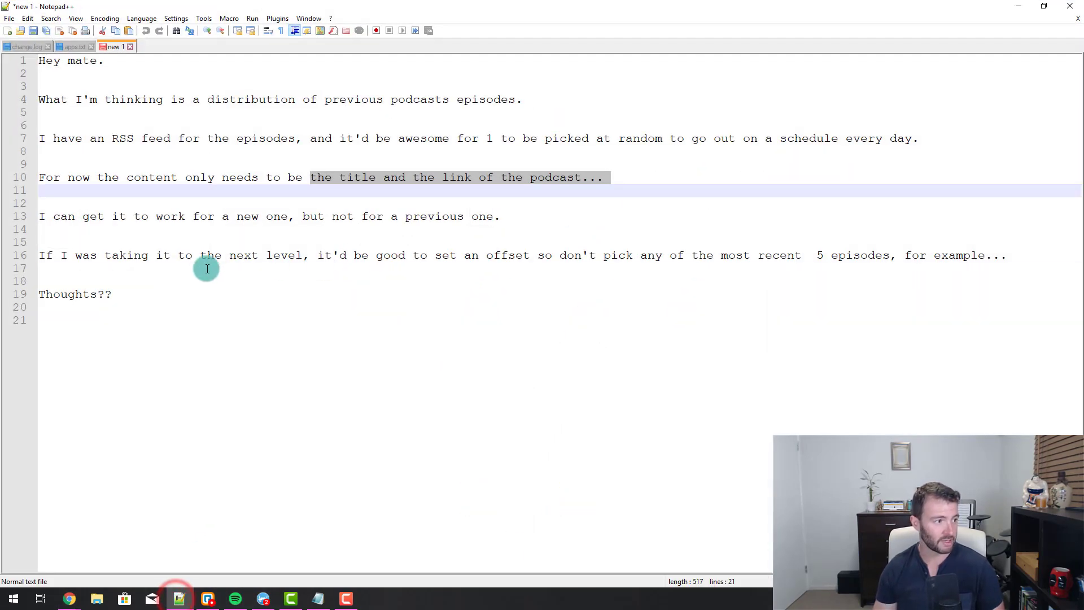
click(207, 268)
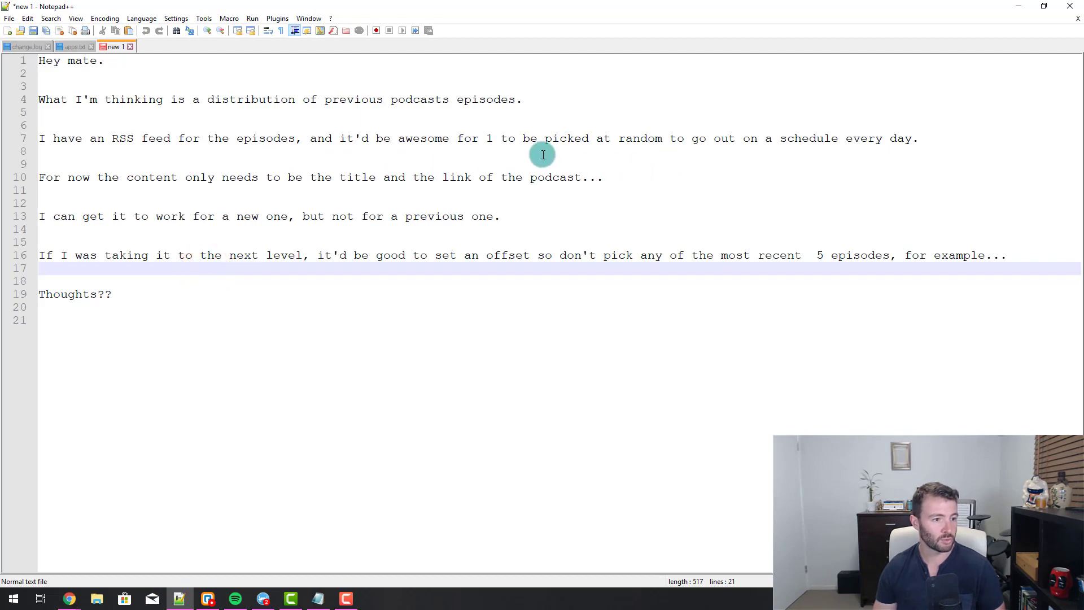
triple_click(483, 140)
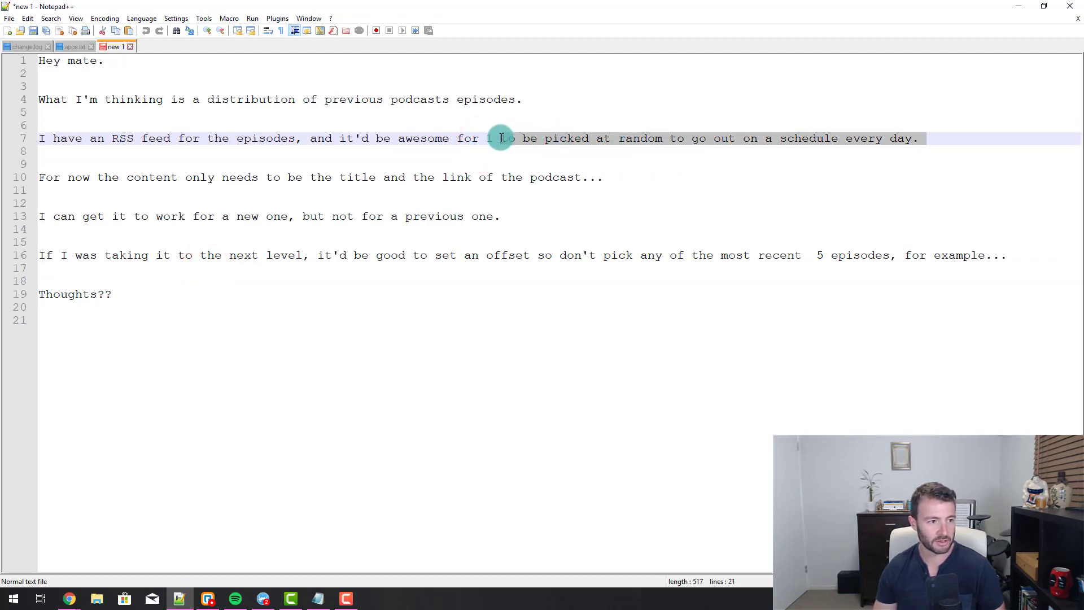
click(1014, 7)
- Name the new Zap "Post a random blog"
click(96, 93)
text(o)
key(BackSpace)
text(Post)
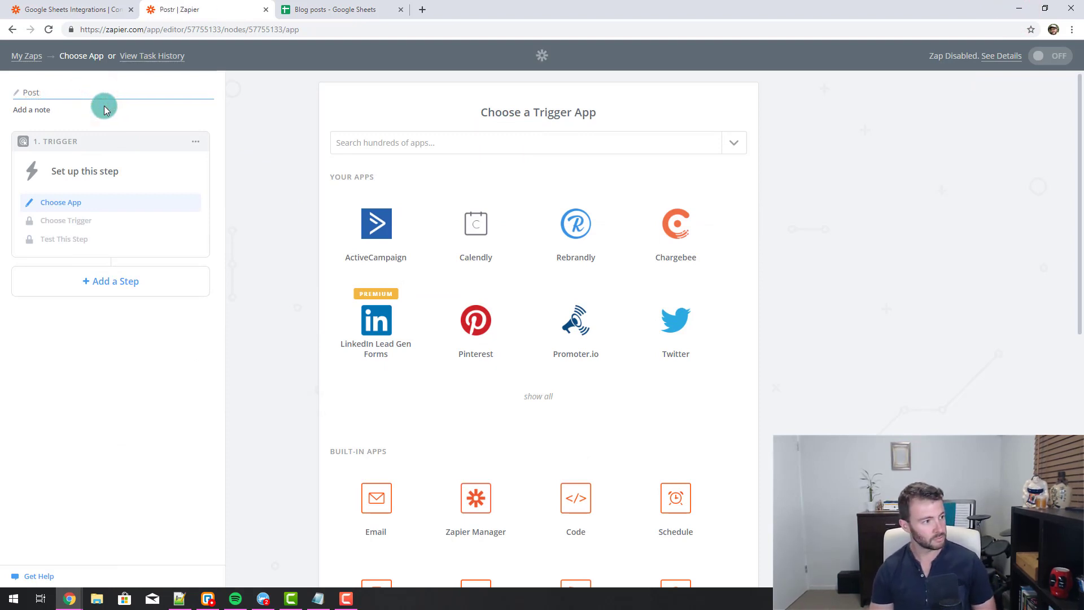
text( a random blog)
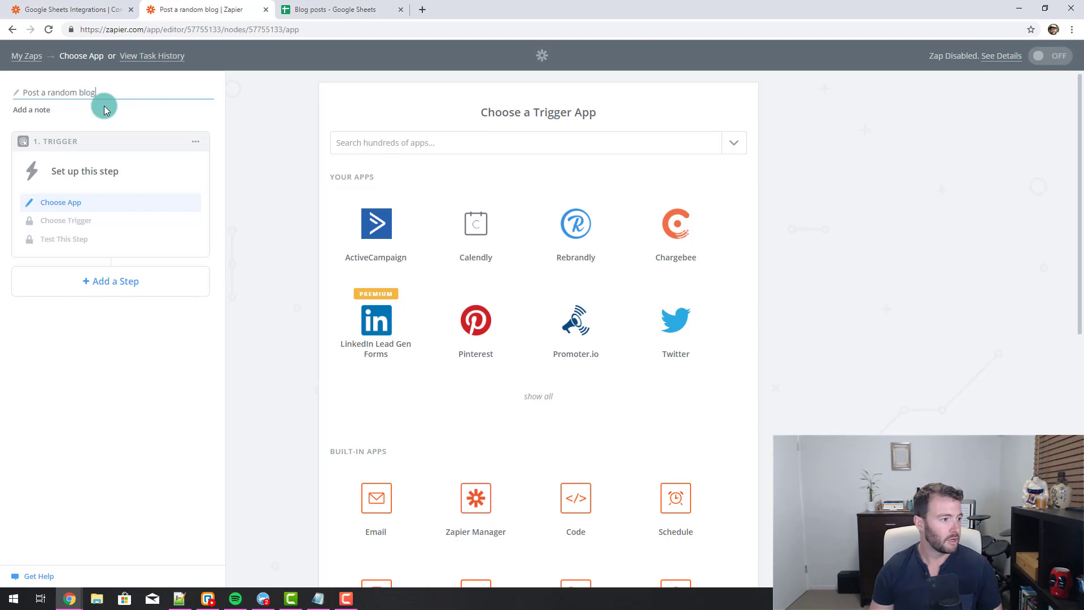
click(116, 110)
click(112, 201)
- Search the trigger apps for "sche" and choose Schedule by Zapier
click(523, 143)
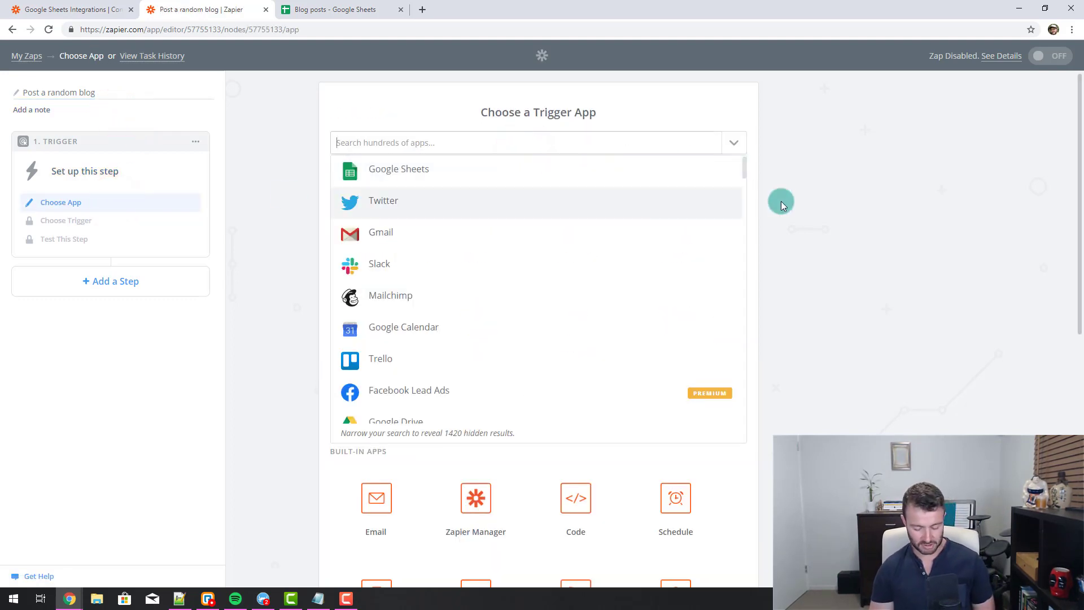
text(schwe)
key(BackSpace)
key(BackSpace)
text(e)
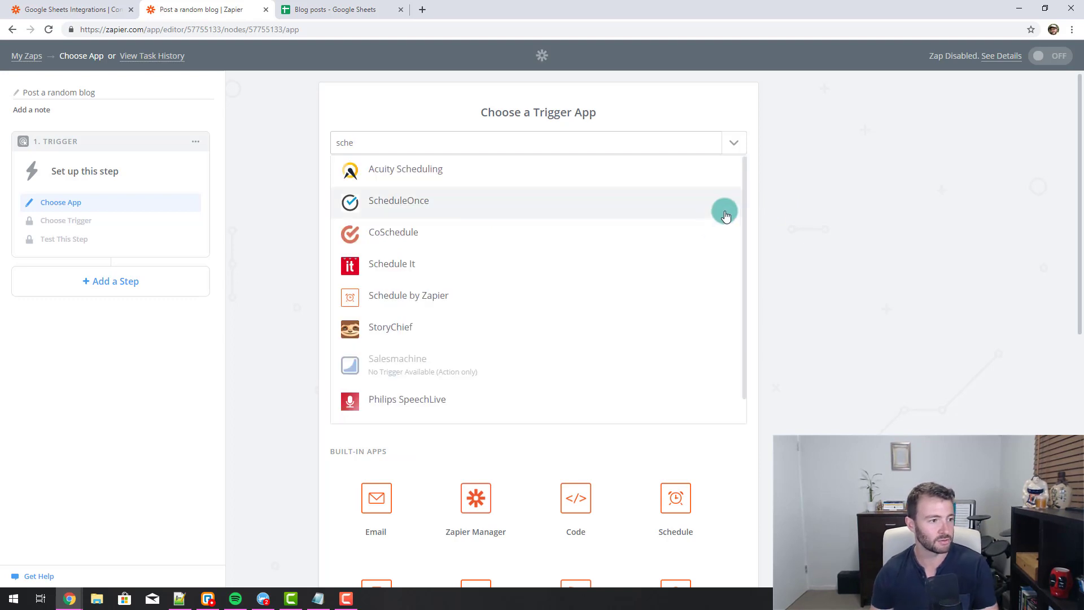
click(446, 292)
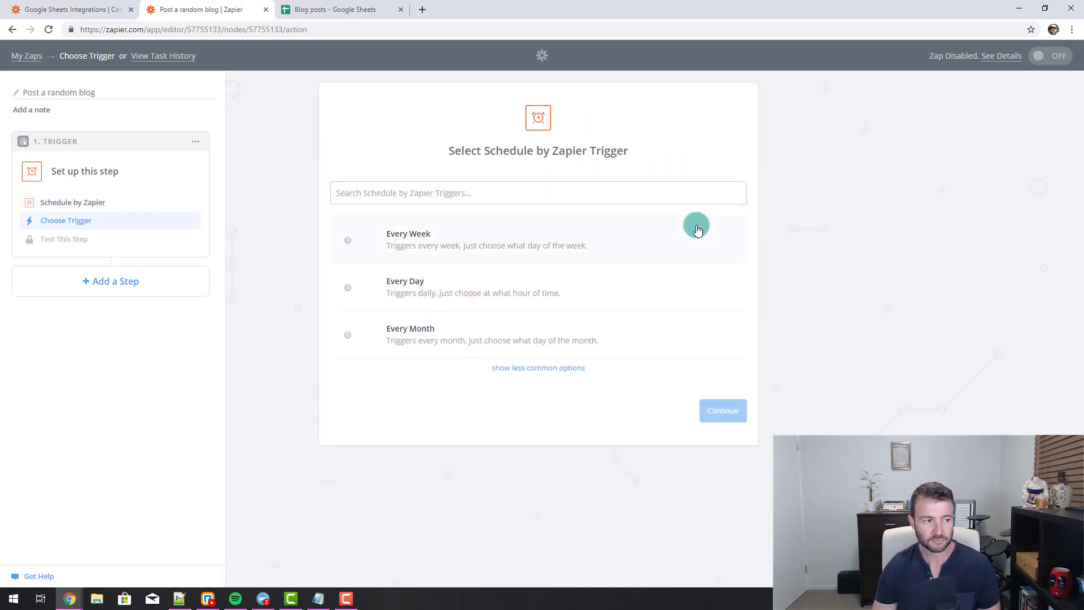
- Set the schedule trigger to Every Day and continue to its options
click(425, 291)
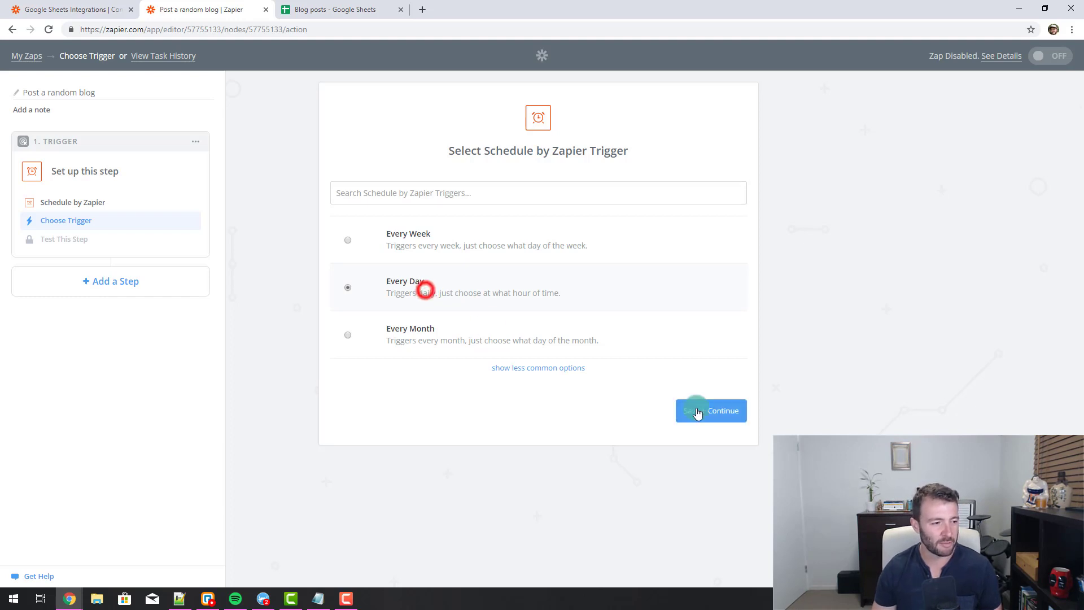
click(718, 408)
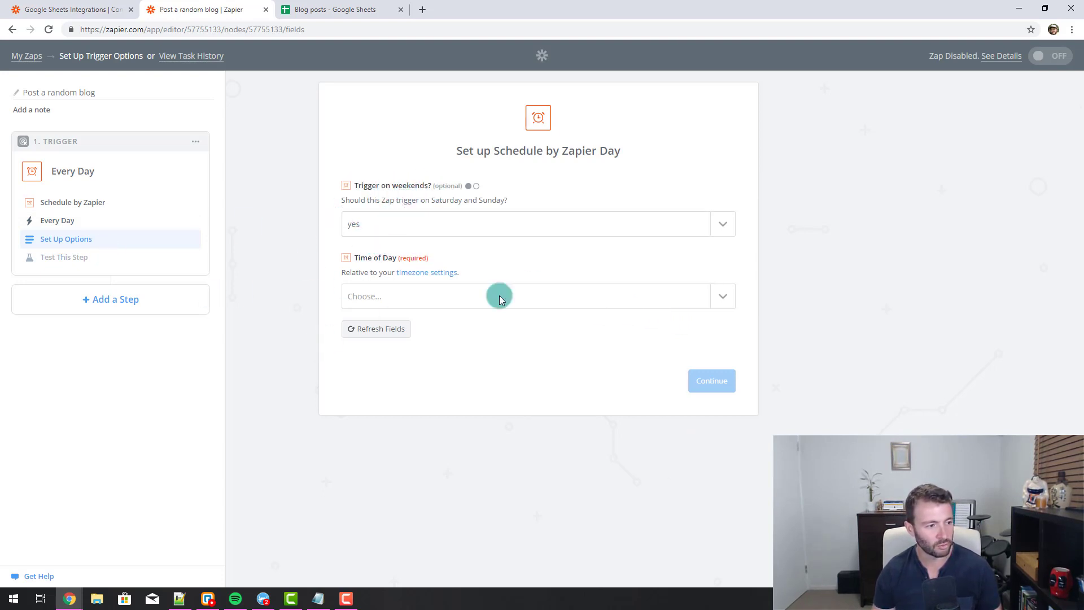
- Switch the schedule trigger to Every Week and examine its Day of the Week choices
click(67, 220)
click(411, 242)
click(702, 406)
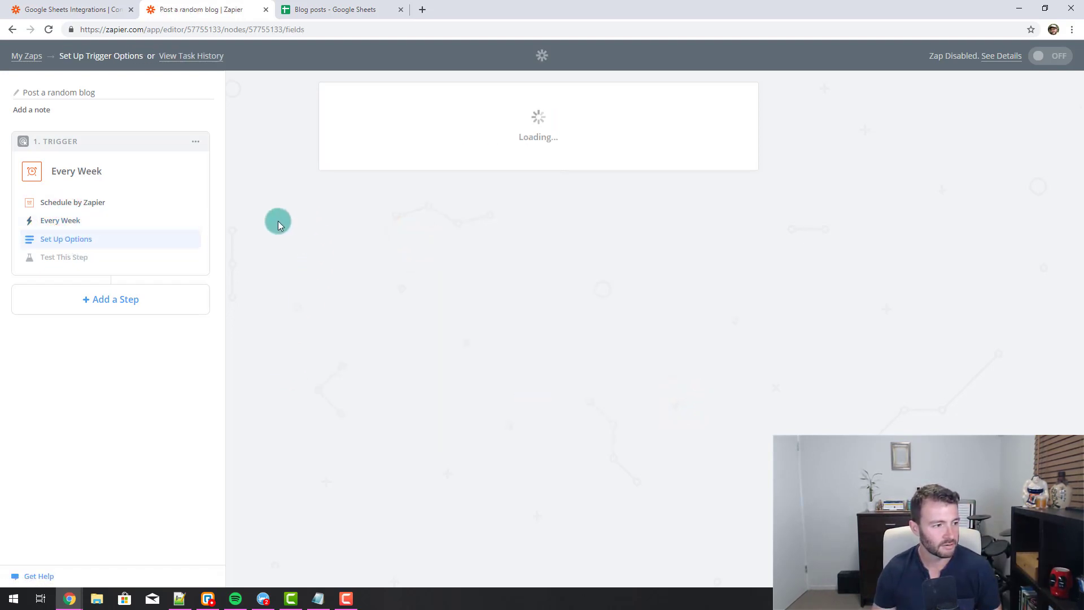
click(422, 201)
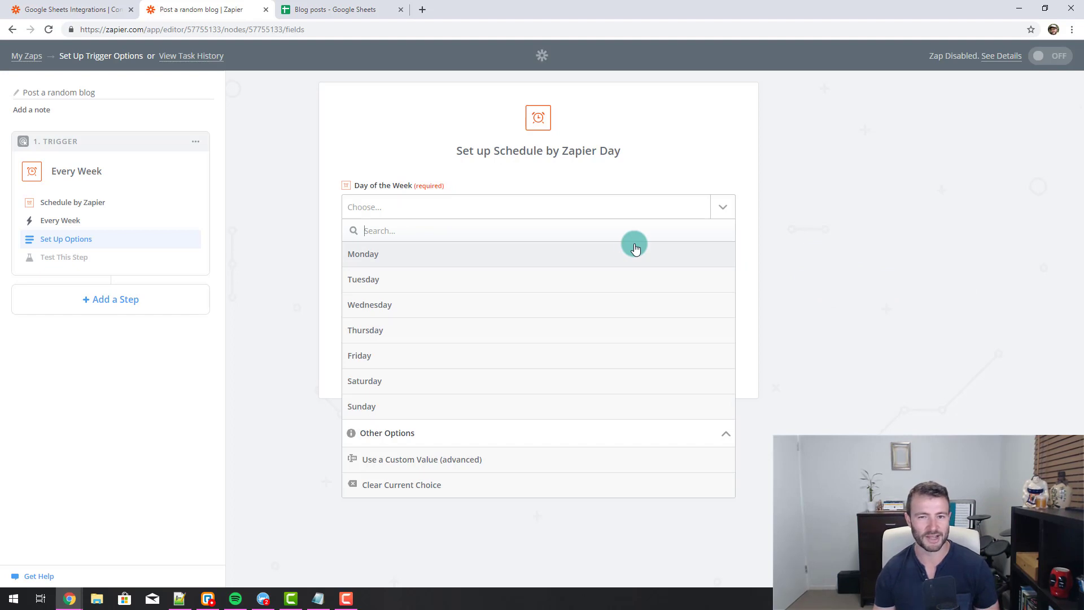
click(868, 287)
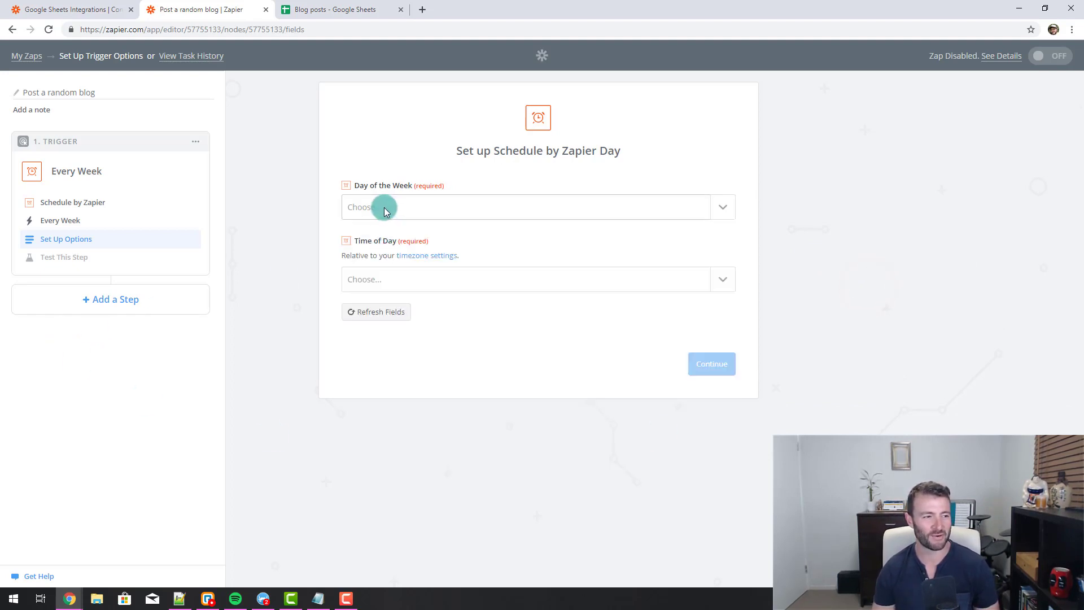
- Return the schedule trigger to Every Day and continue to its options
click(56, 220)
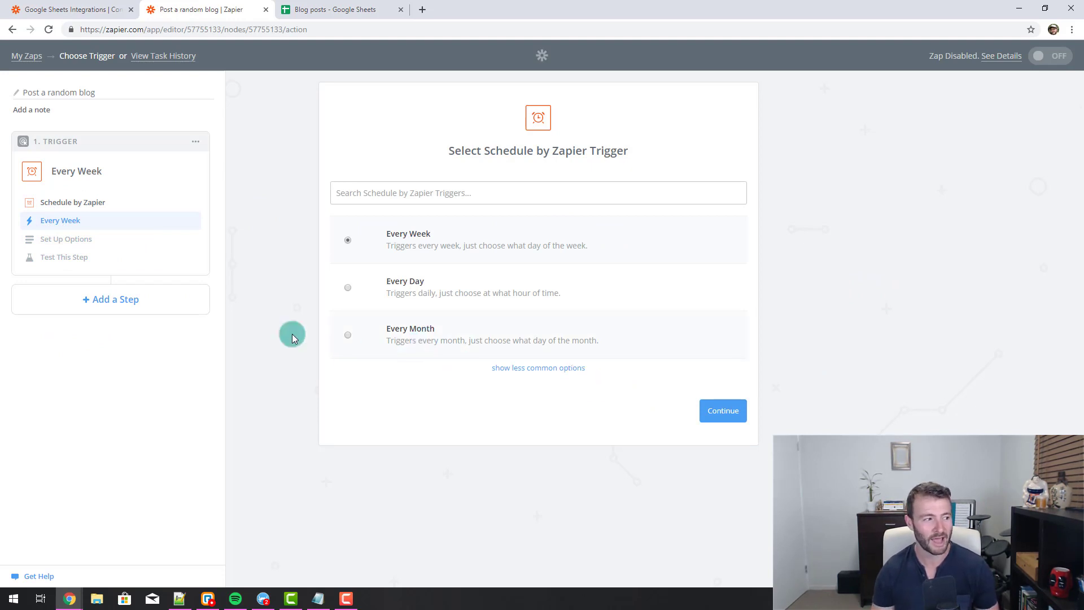
click(403, 297)
click(689, 411)
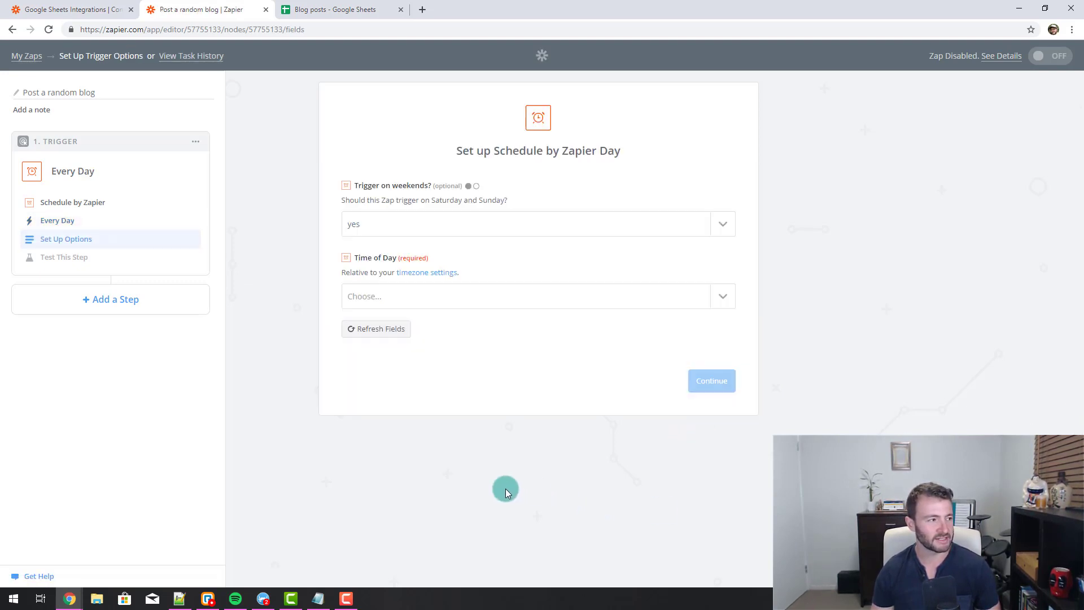
- Set the daily trigger's weekend option to no and its Time of Day to 8am, and continue to the sample
click(467, 229)
click(461, 293)
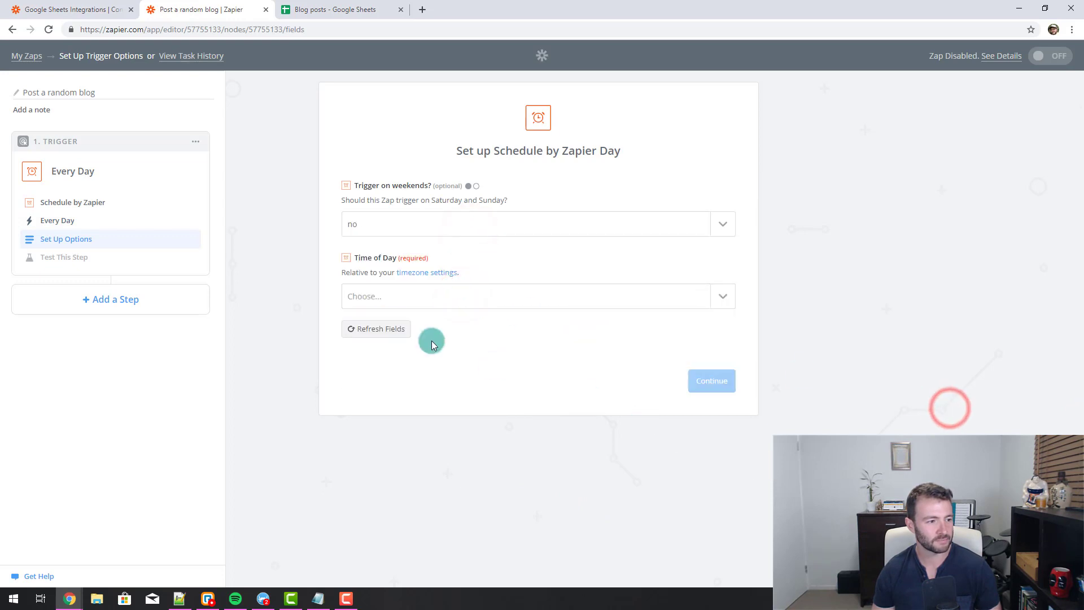
click(394, 292)
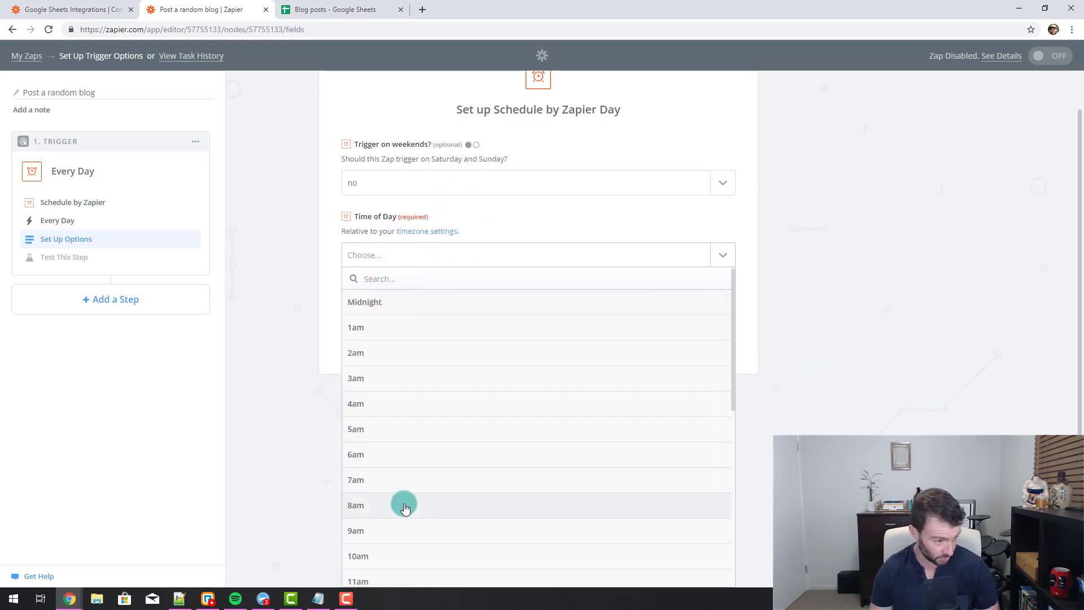
click(400, 502)
mouse_move(340, 273)
mouse_down()
mouse_move(482, 271)
mouse_move(343, 273)
mouse_up()
click(481, 267)
click(541, 256)
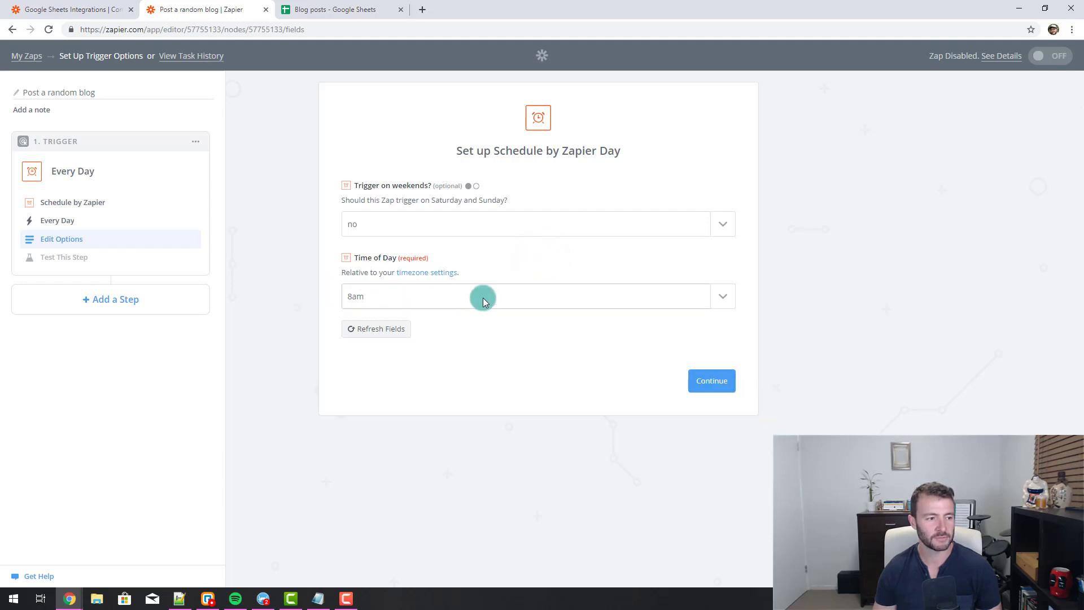
click(708, 388)
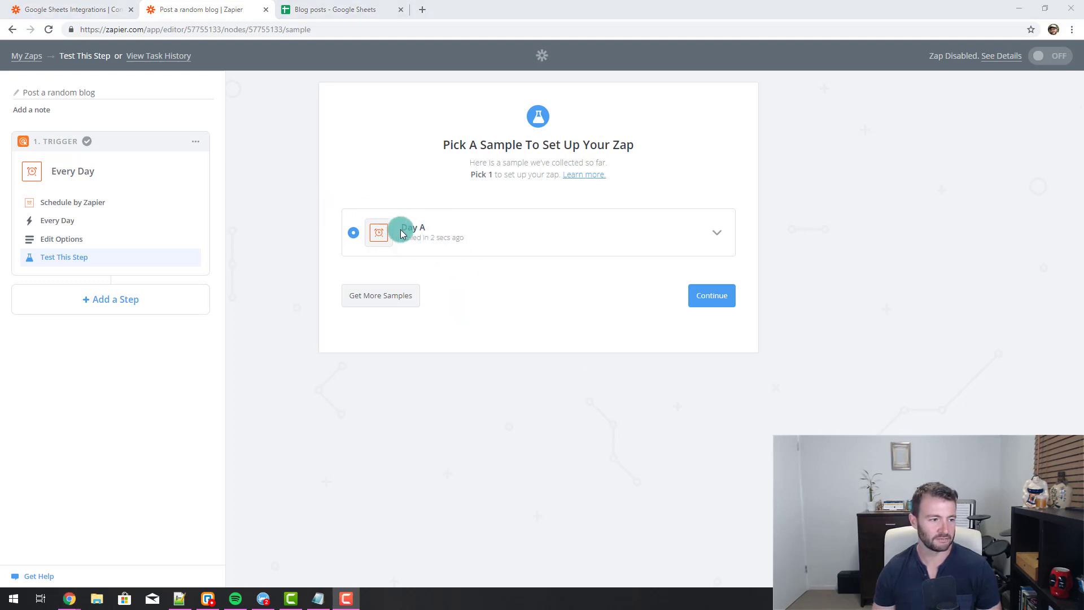
- Review the date and time fields of the Day A sample, collapse it and continue with that sample
click(717, 231)
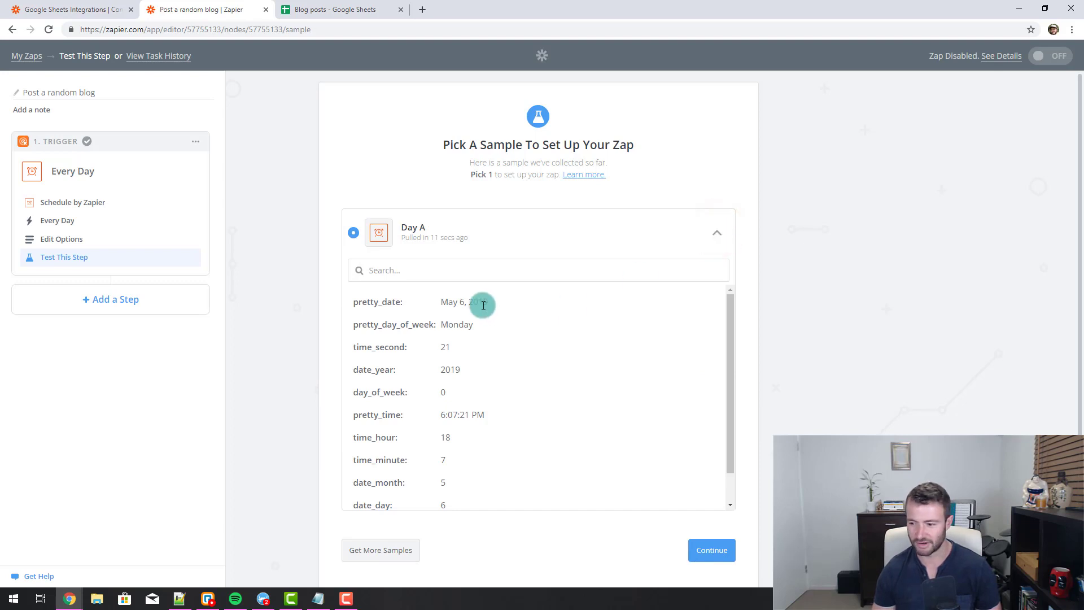
click(431, 414)
click(486, 421)
click(723, 234)
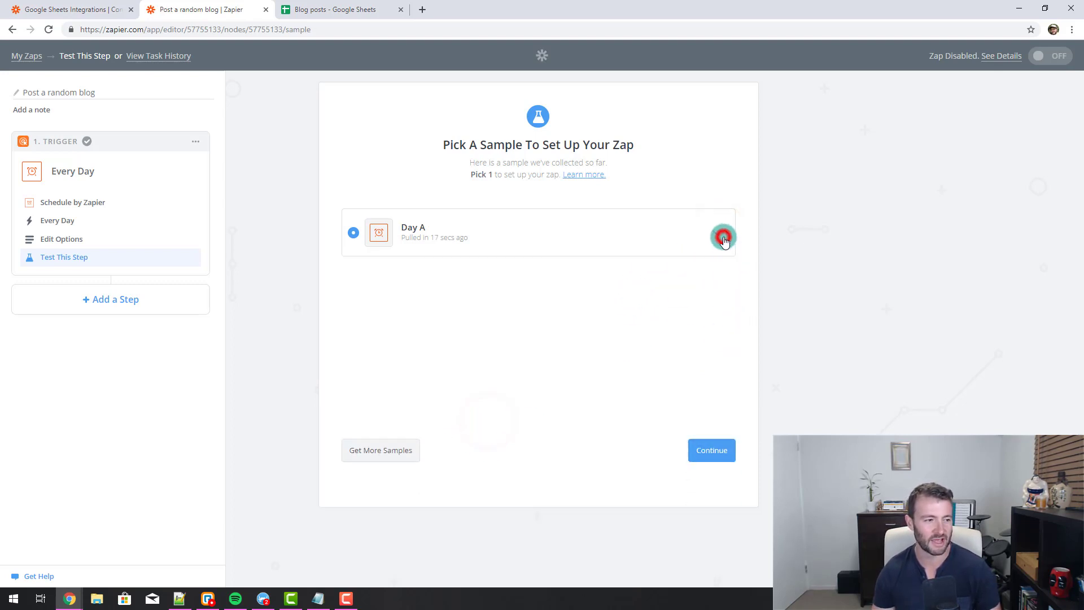
click(690, 299)
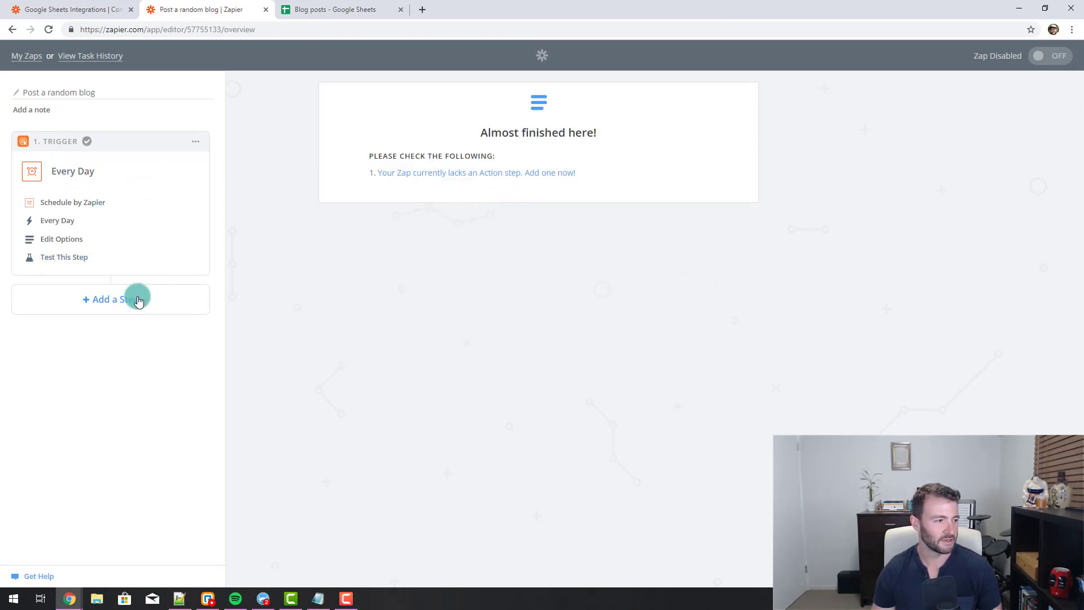
- Add a Twitter Create Tweet action step using the Content Snare Twitter account
click(121, 300)
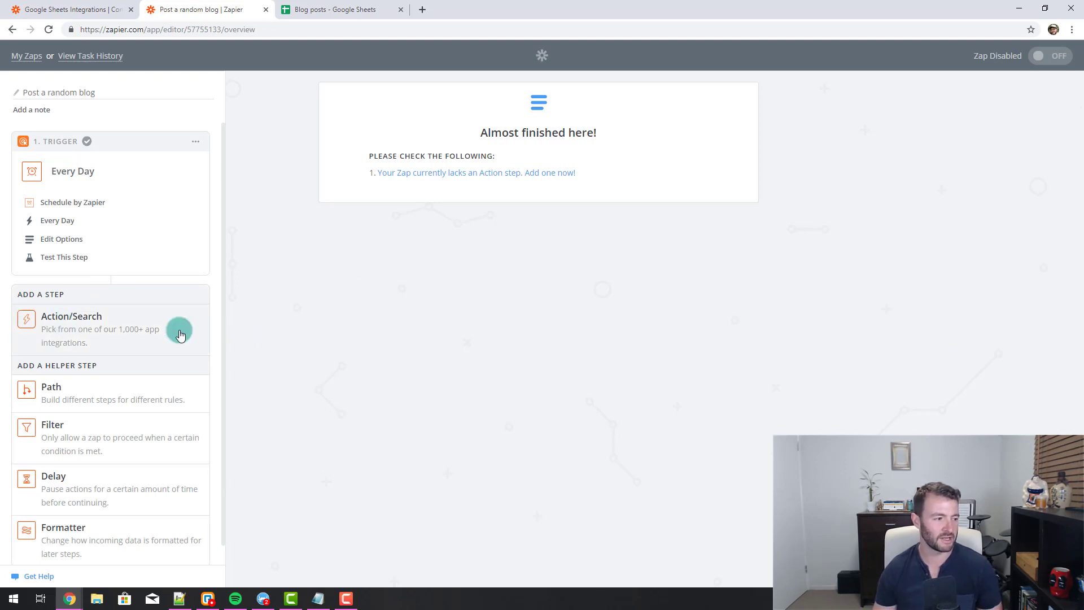
click(115, 339)
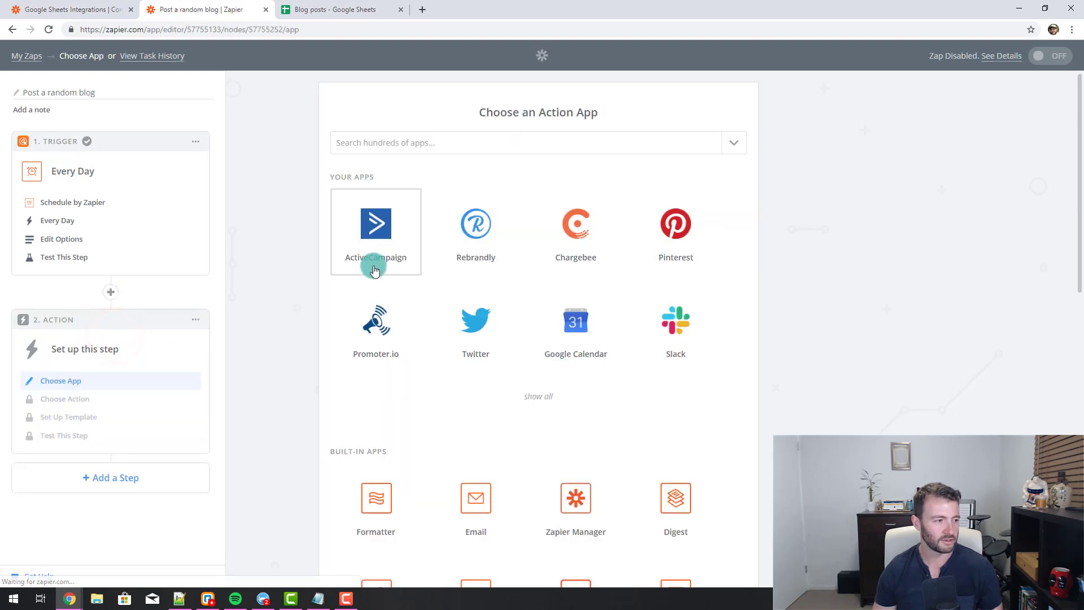
click(464, 320)
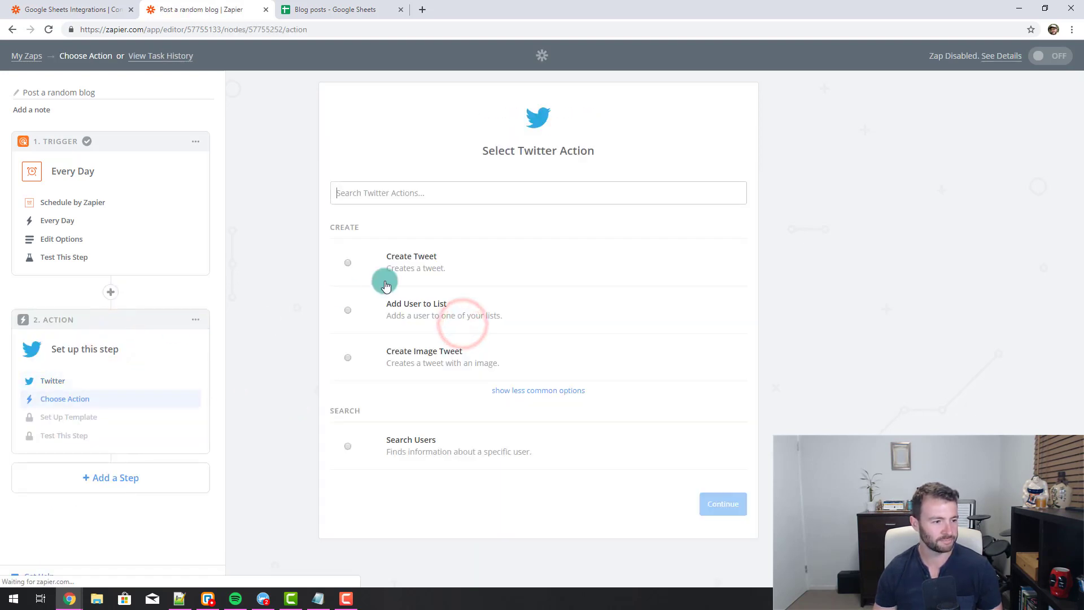
click(415, 265)
click(717, 500)
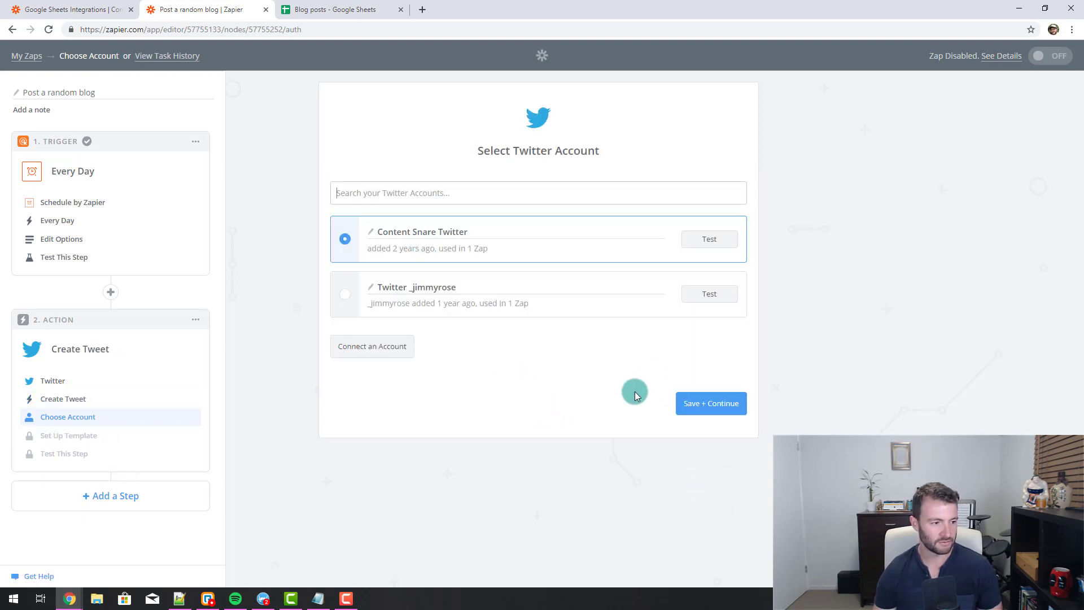
click(695, 405)
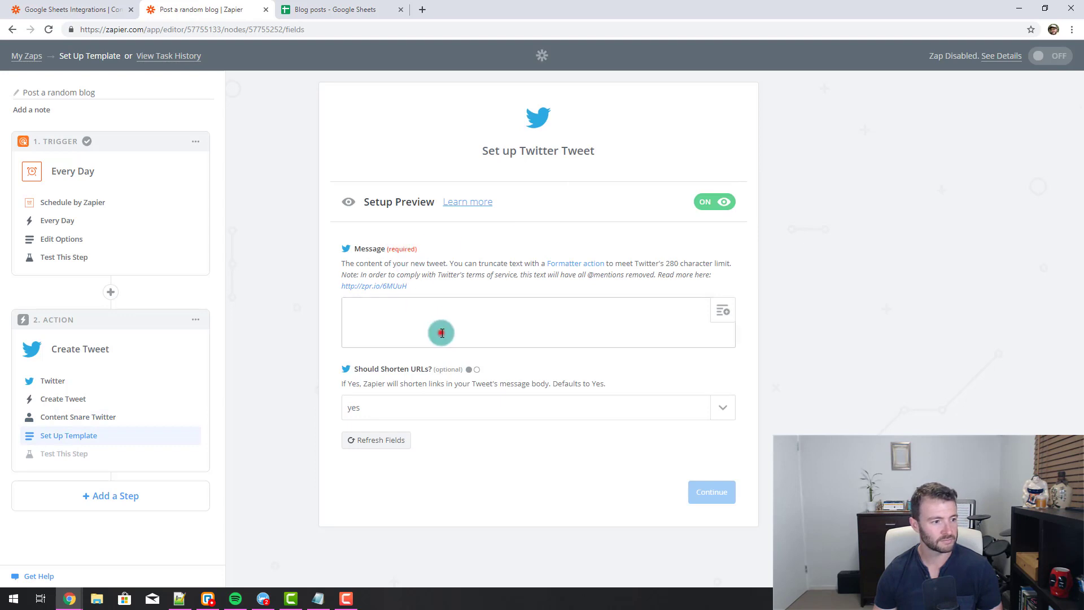
- Enter "Check out this new post!" as the tweet message and check which trigger fields can be inserted
text(eck out this new post!)
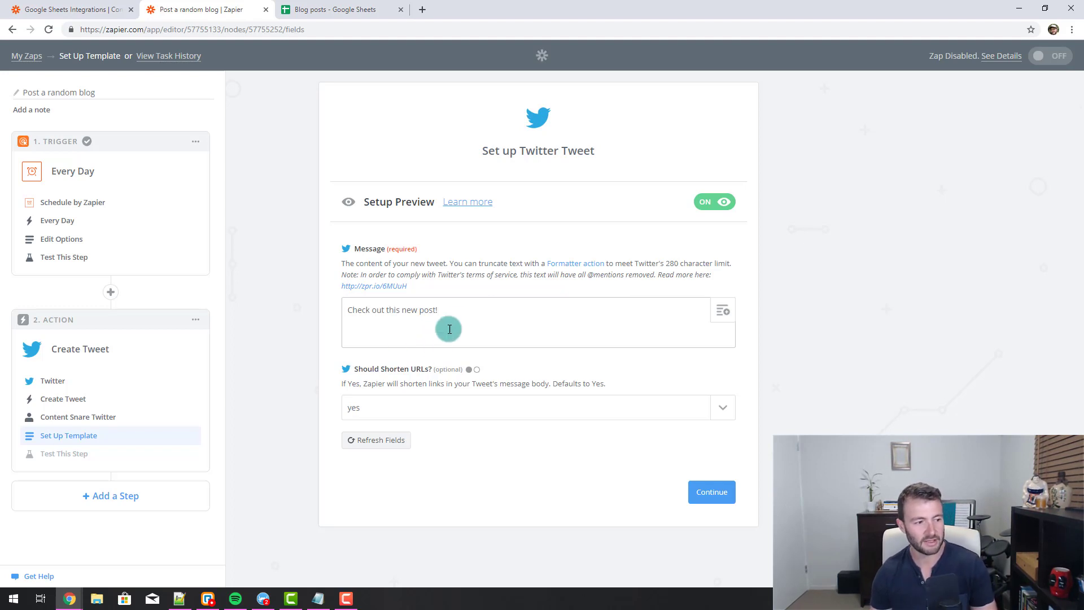
click(721, 316)
click(887, 372)
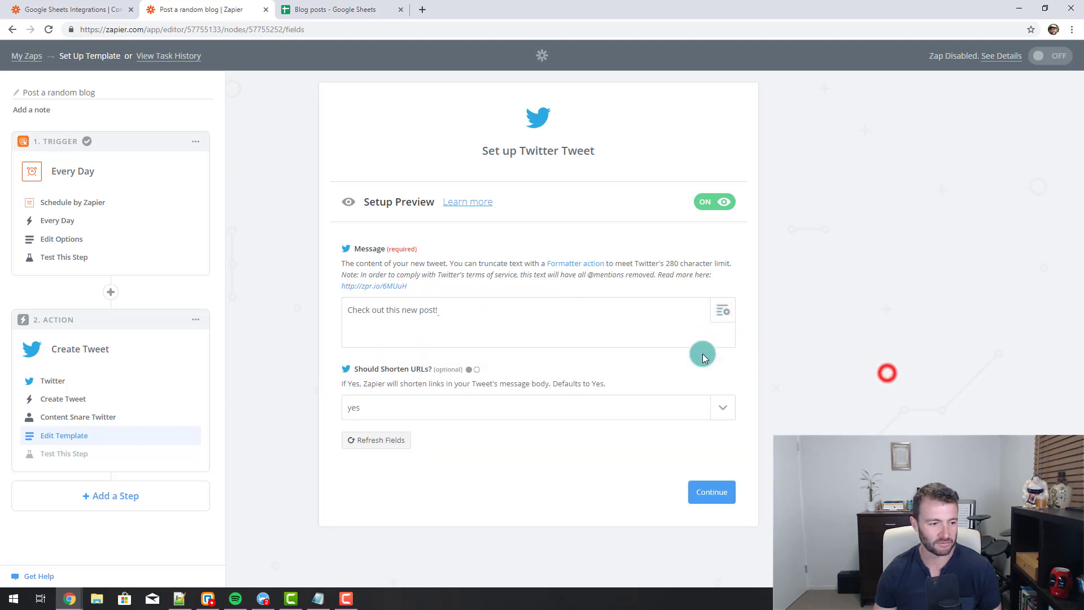
click(272, 308)
click(249, 279)
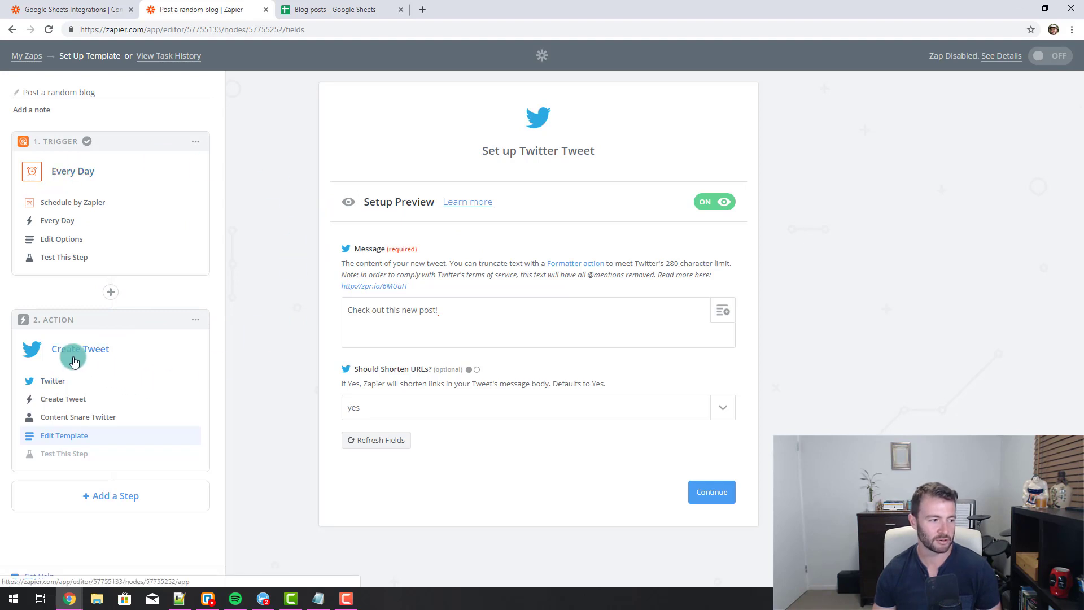
- Insert an action step between the trigger and the tweet, search for "sheet" and choose Google Sheets
click(110, 291)
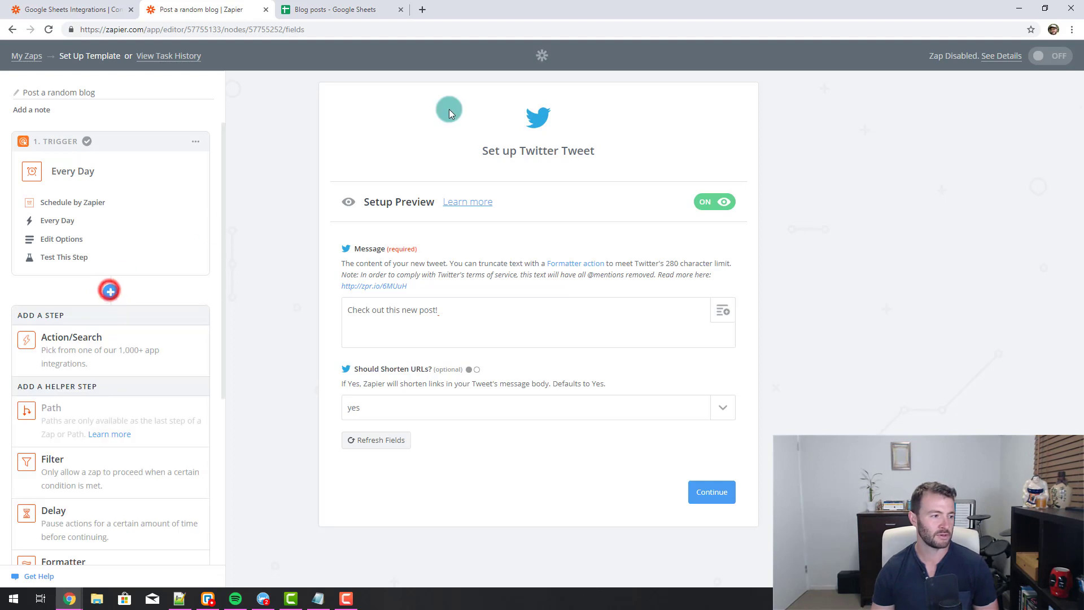
click(66, 359)
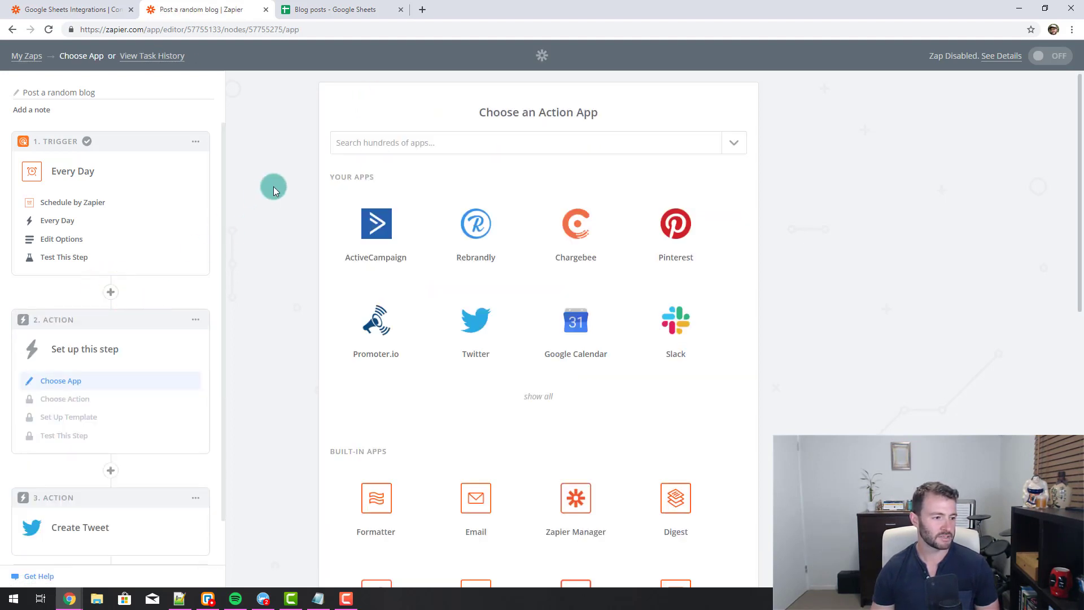
click(468, 142)
text(sheet)
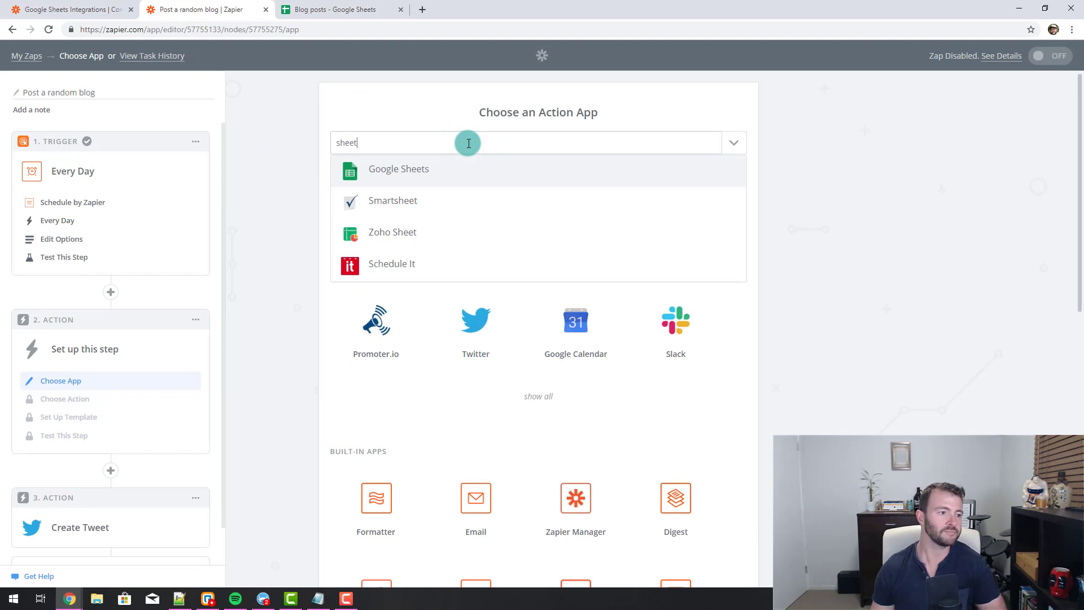
click(456, 172)
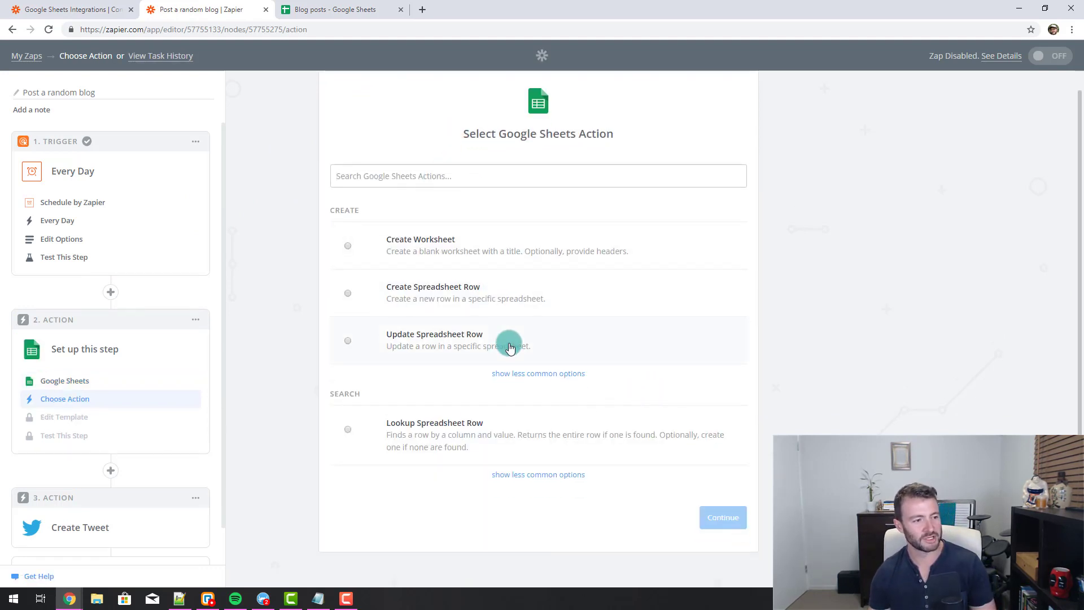
- Expand the less common Google Sheets actions, choose the Lookup Spreadsheet Row search and continue with the preselected Google Sheets account
click(582, 475)
scroll(545, 373, down, 3)
scroll(548, 333, up, 3)
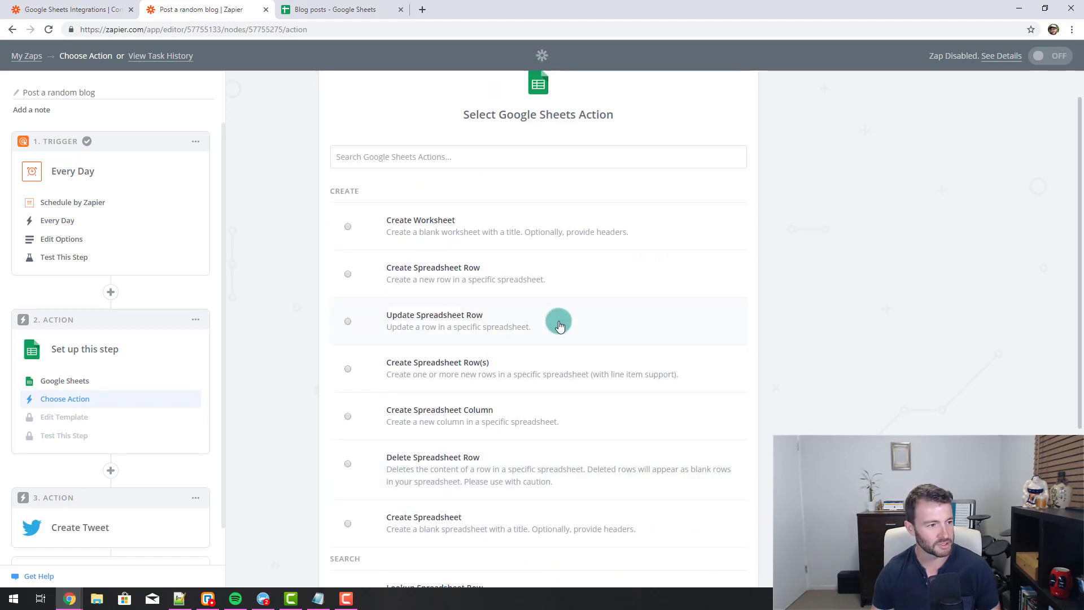
scroll(446, 246, down, 1)
scroll(446, 257, down, 2)
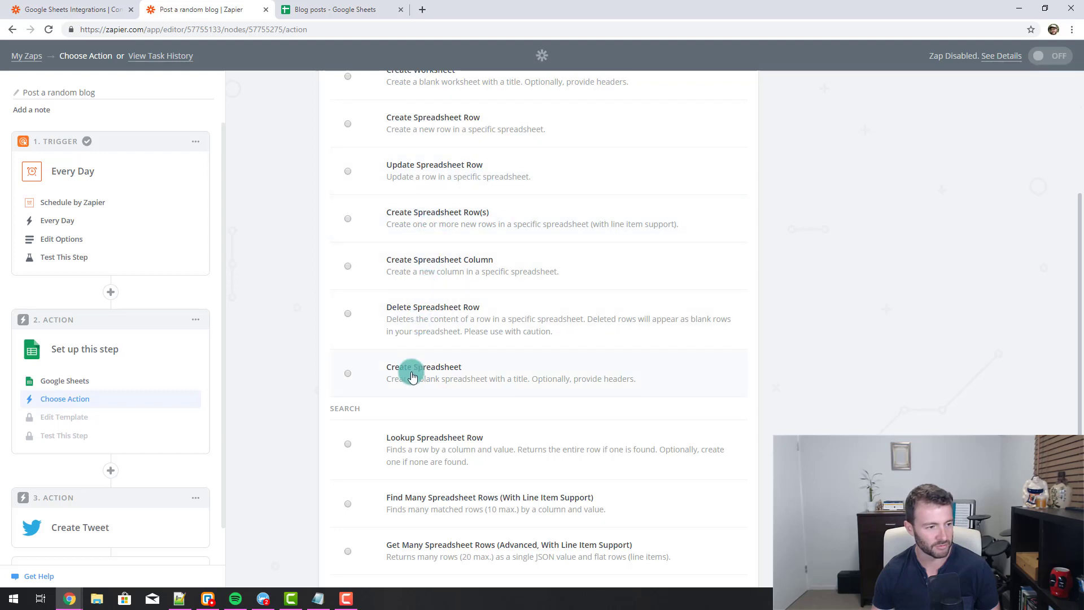
scroll(508, 271, down, 2)
scroll(472, 359, up, 1)
scroll(446, 395, down, 1)
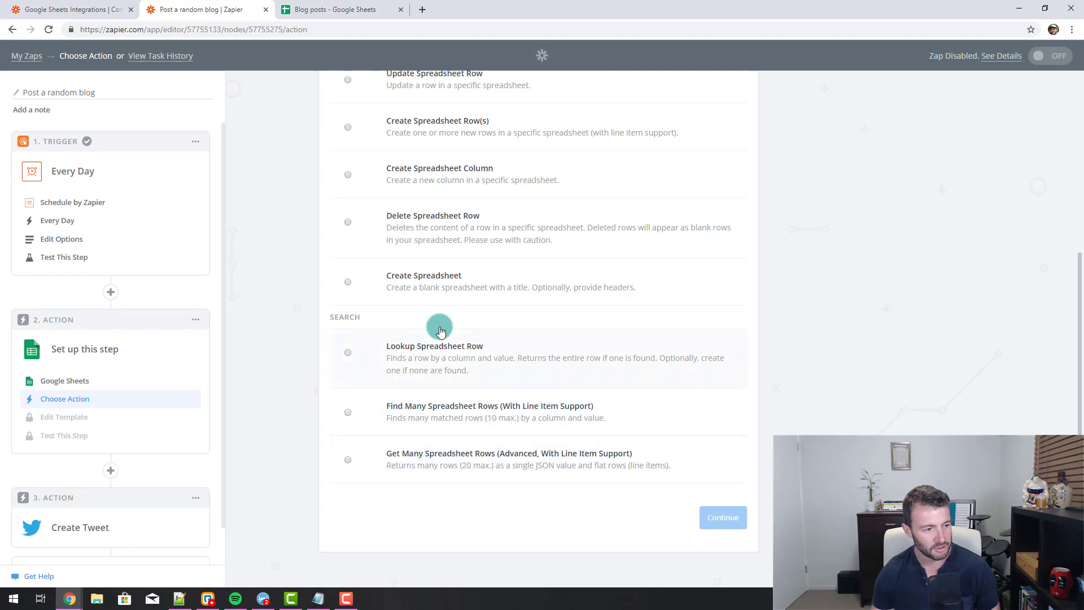
click(434, 352)
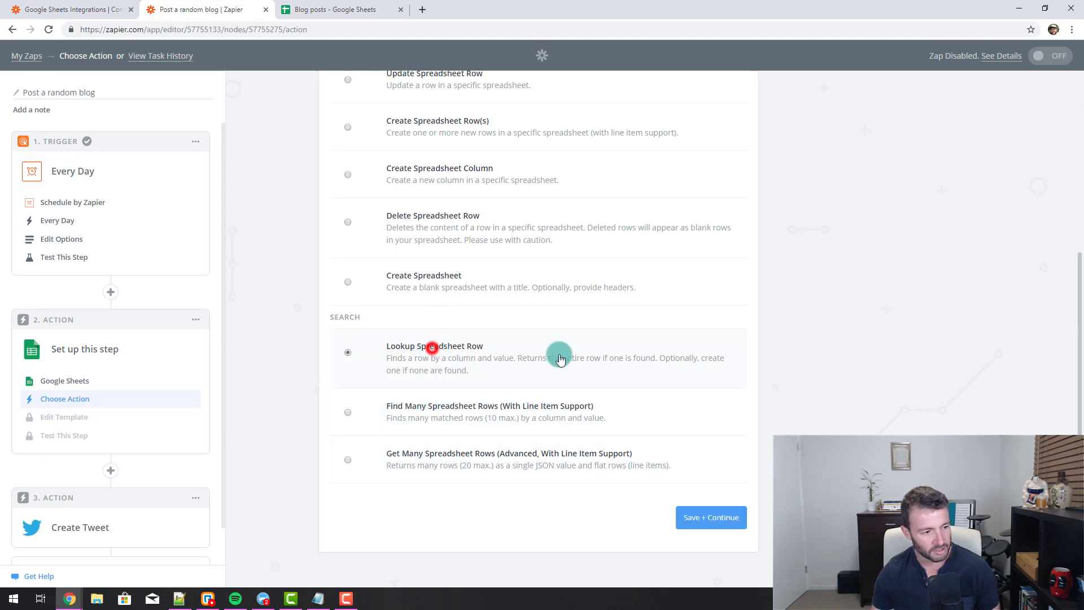
click(727, 519)
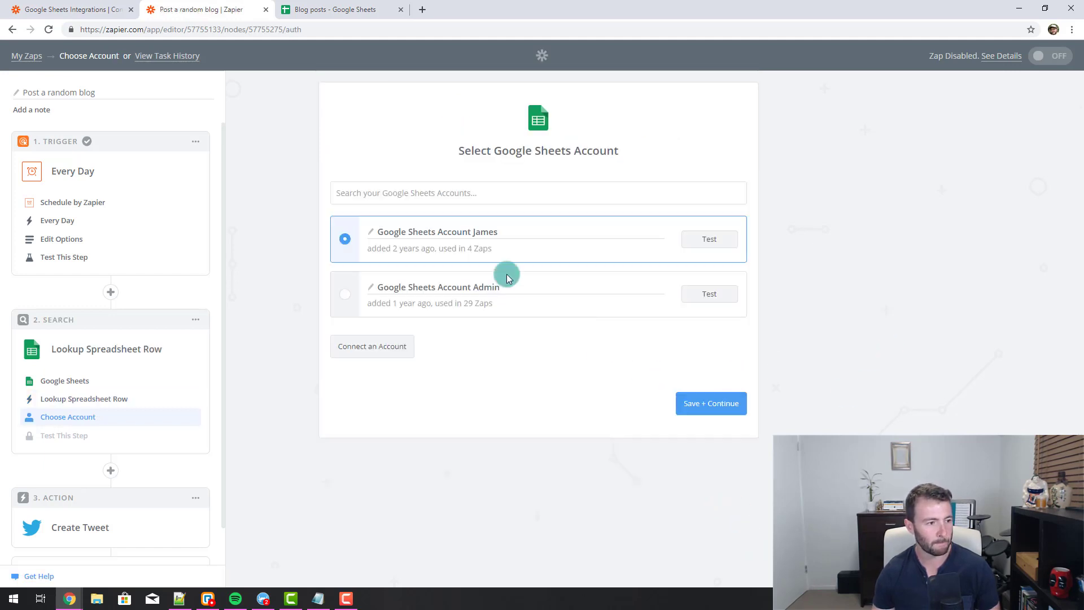
click(713, 404)
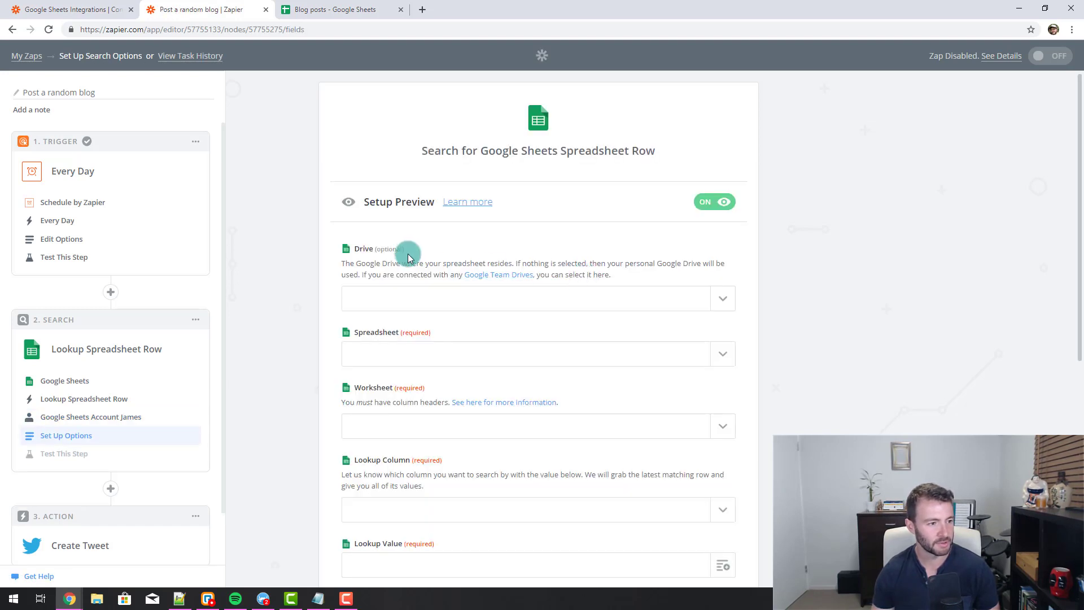
- Set the row lookup's spreadsheet to Blog posts and worksheet to Sheet1, and check the available lookup columns
click(432, 351)
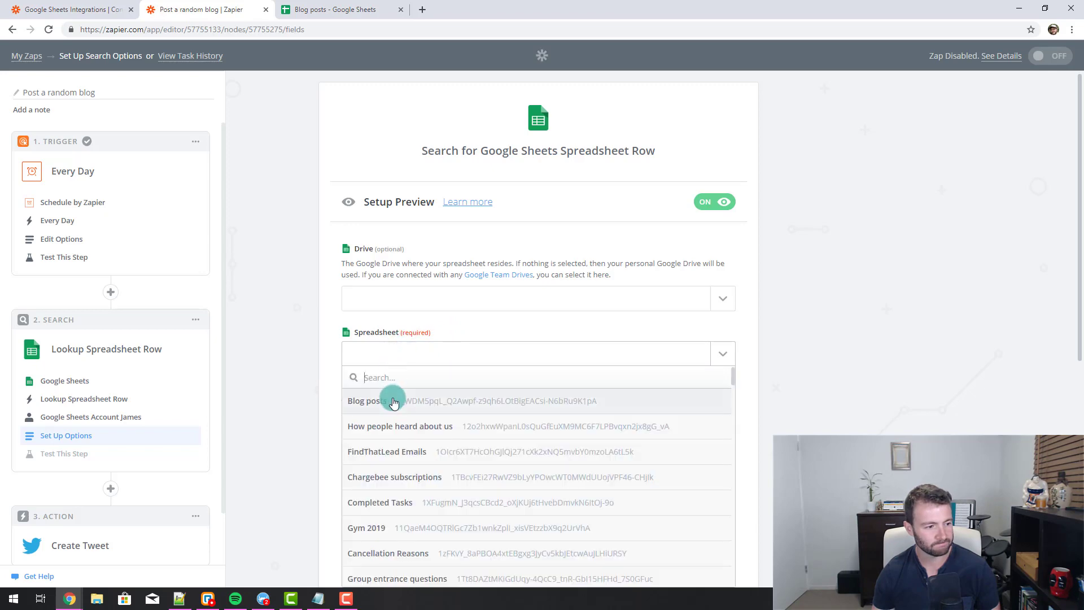
click(394, 402)
scroll(557, 262, down, 4)
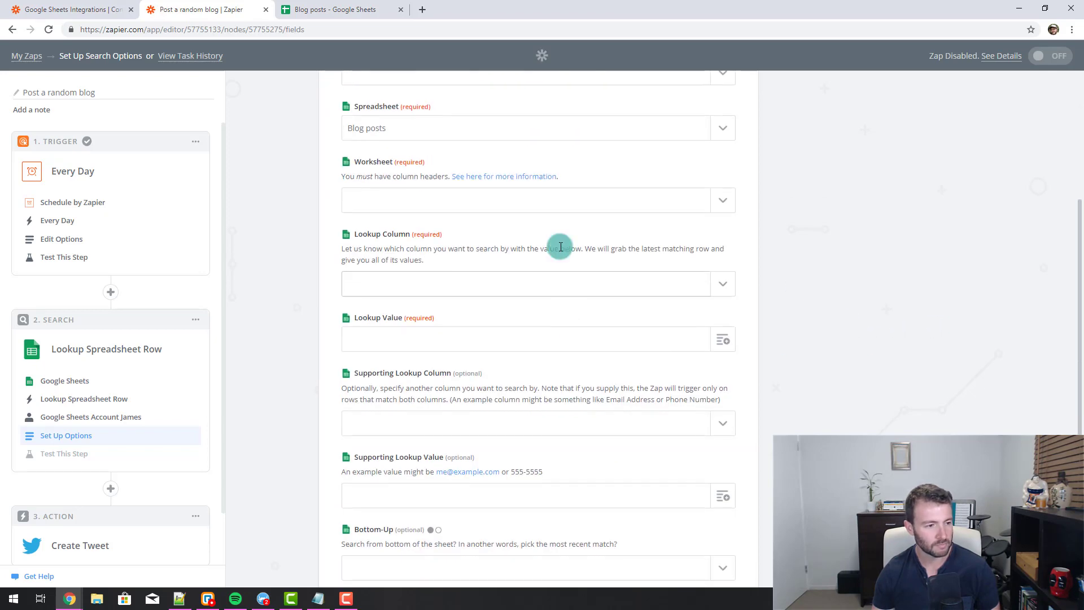
click(564, 201)
click(400, 252)
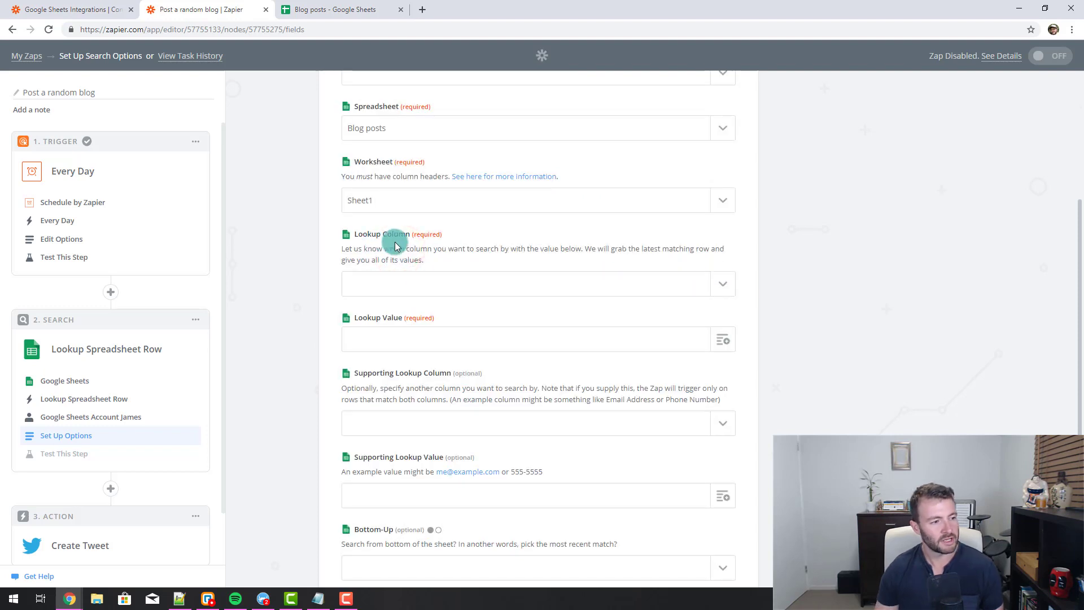
click(407, 285)
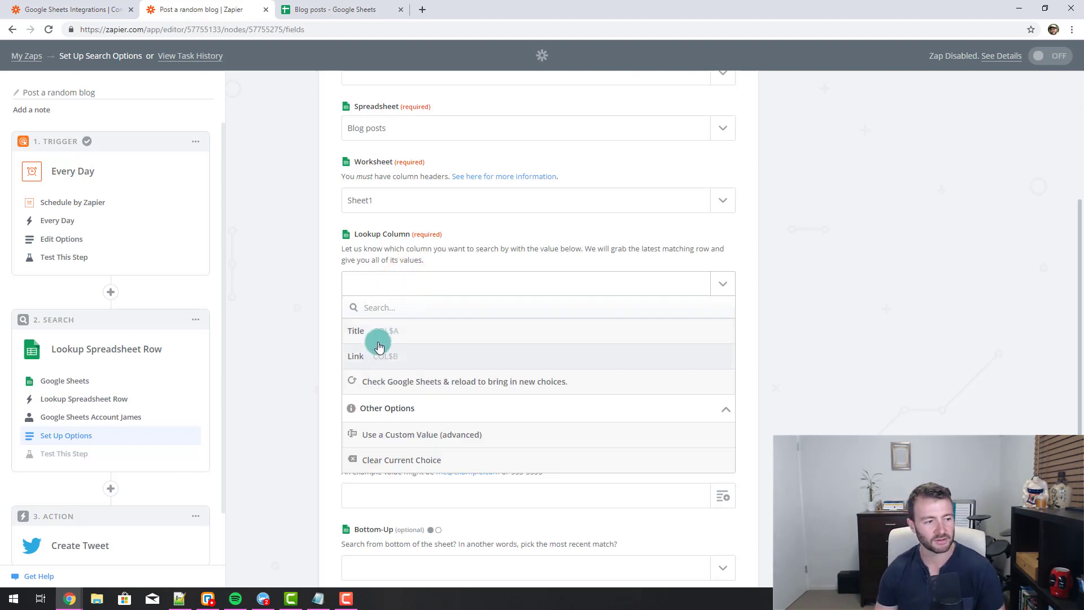
click(872, 324)
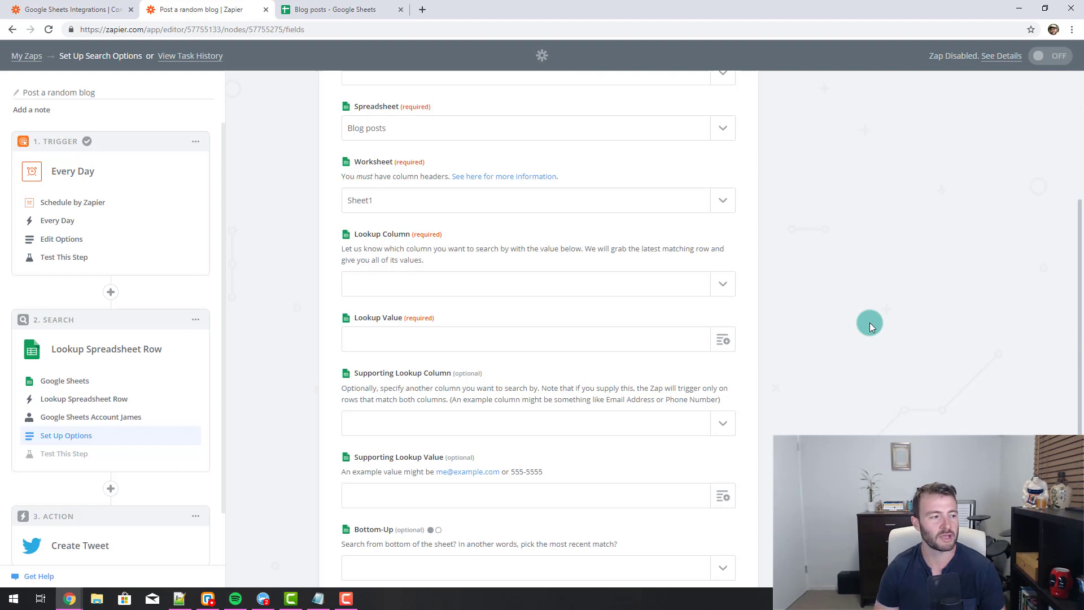
- Switch to the Blog posts spreadsheet, insert an empty column before Title and make the new column narrower
click(106, 295)
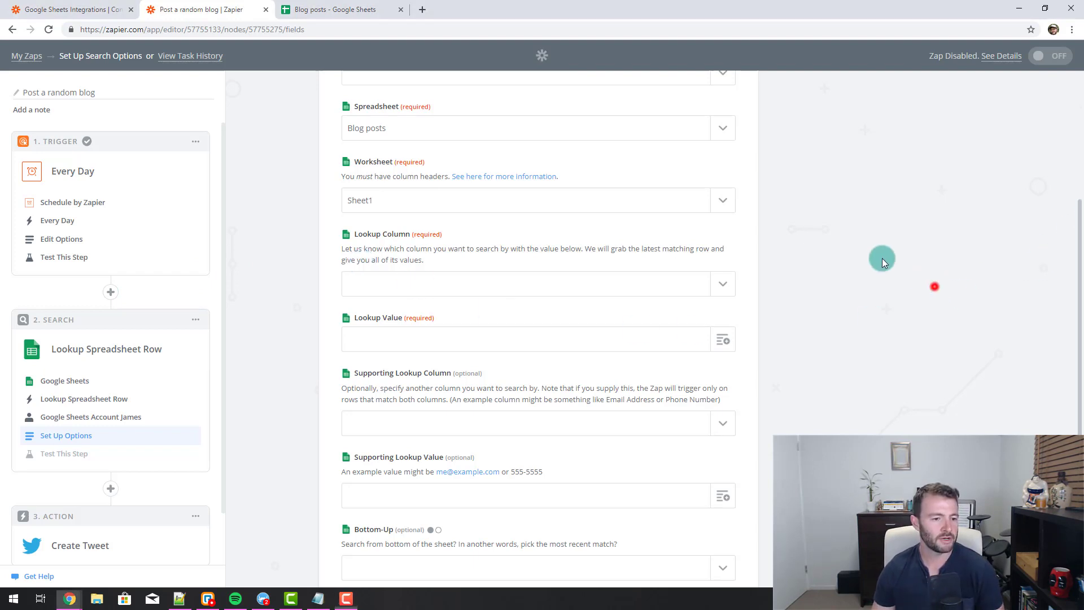
click(351, 11)
click(339, 300)
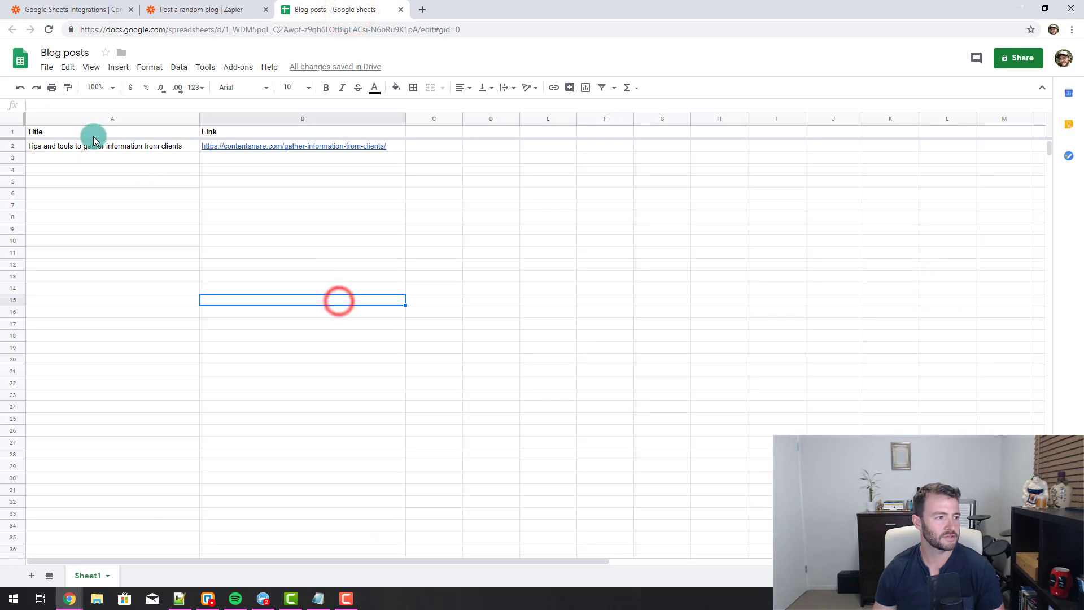
click(103, 130)
drag(191, 146, 214, 146)
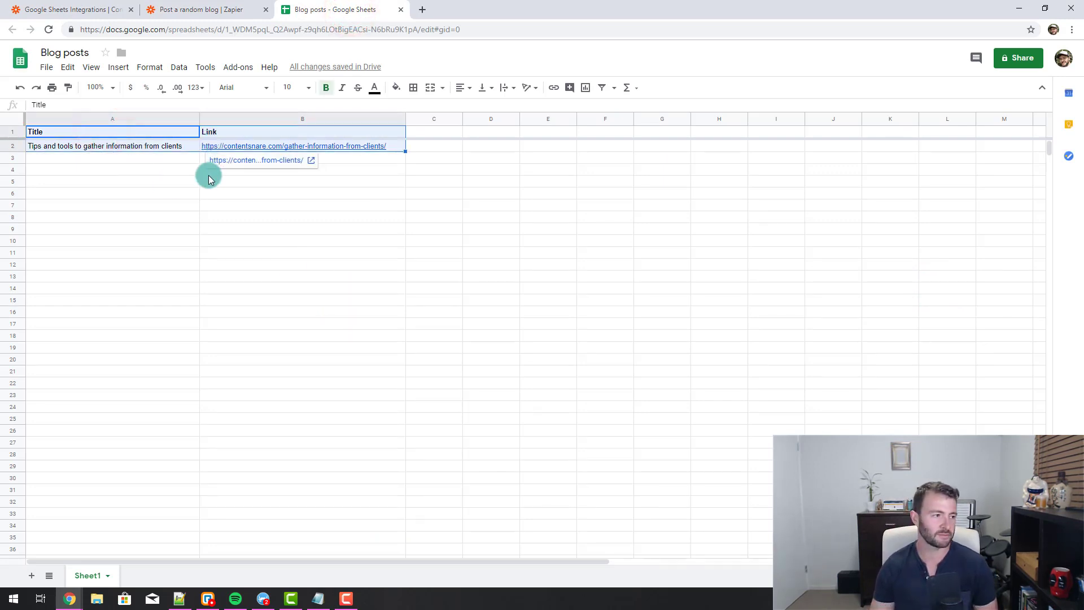
key(ctrl+c)
click(104, 170)
right_click(65, 128)
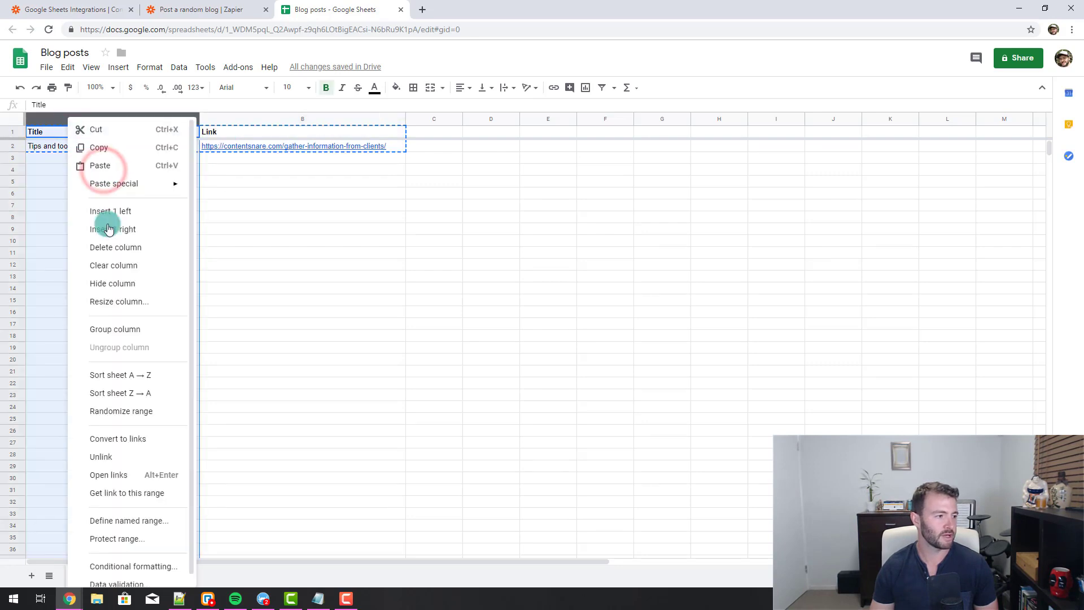
click(115, 206)
click(87, 220)
drag(197, 119, 83, 118)
- Enter the formula =row() in cell A2 and copy it to A3
click(67, 148)
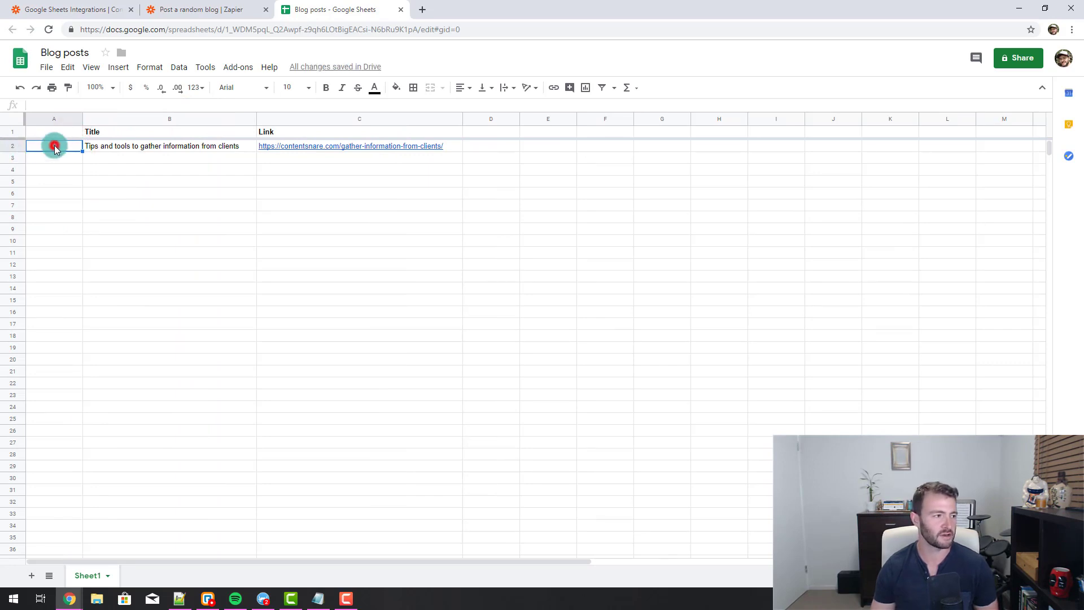
click(55, 148)
text(=row)
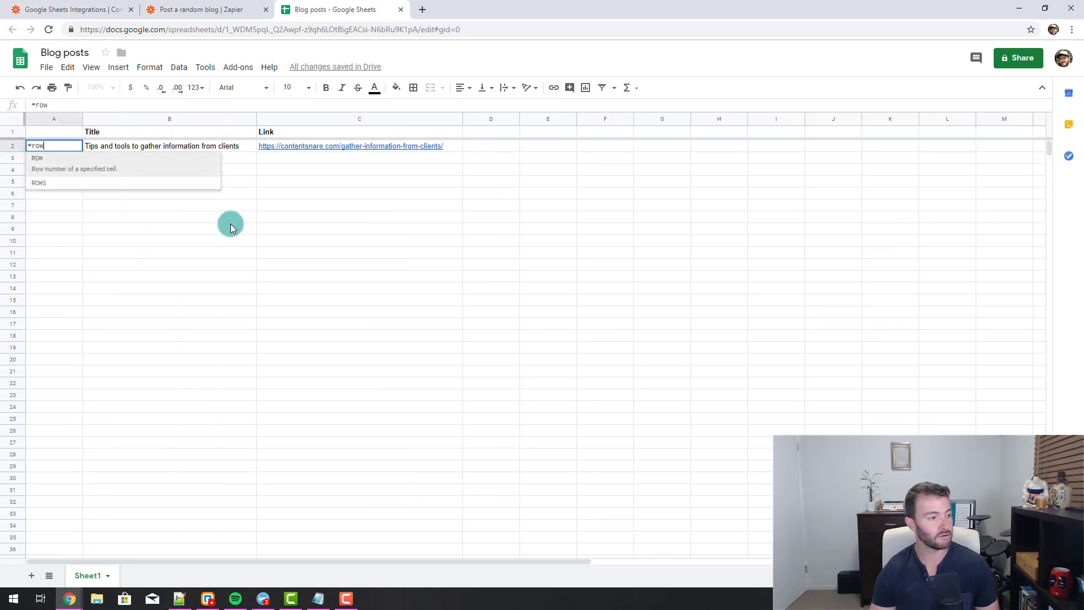
text(())
key(Return)
key(Up)
key(Down)
key(ctrl+v)
key(Down)
- Check the row formulas in A2 and A3 and the empty column A cells down to row 23
click(62, 149)
click(70, 105)
click(139, 196)
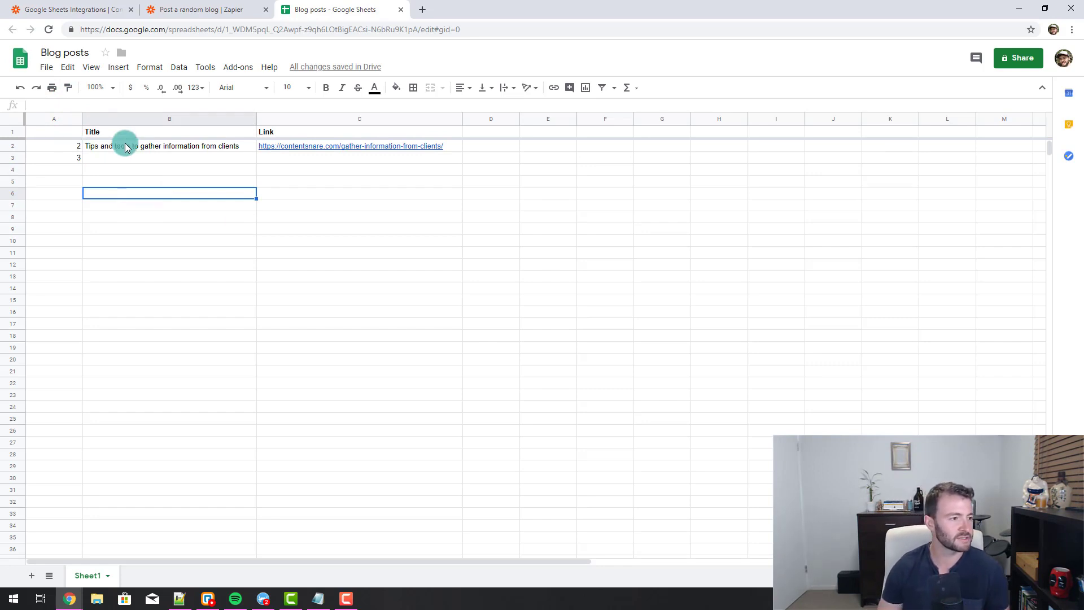
click(69, 159)
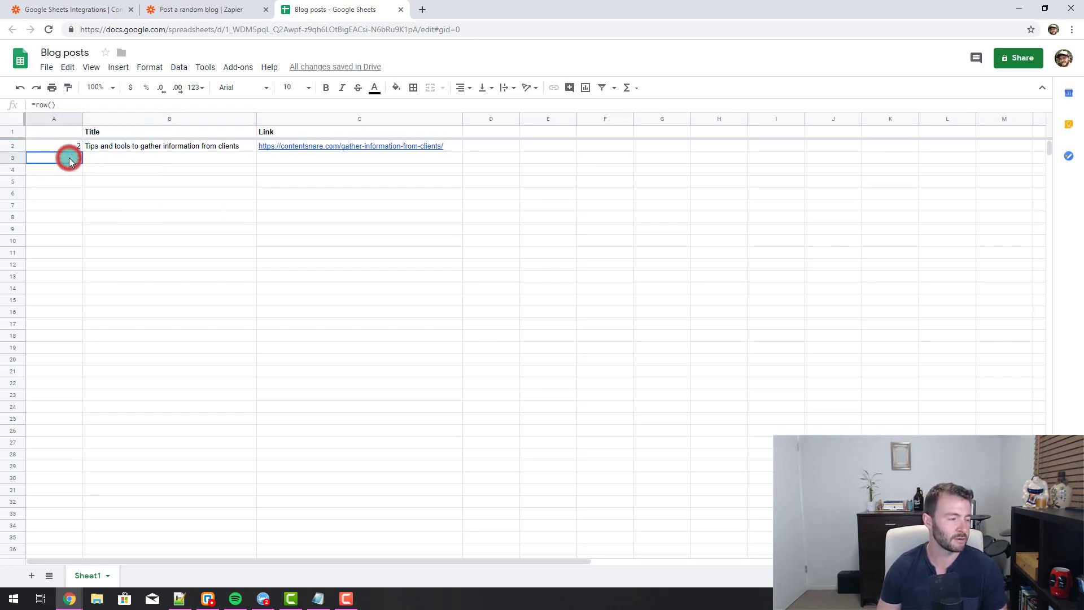
drag(65, 177, 73, 388)
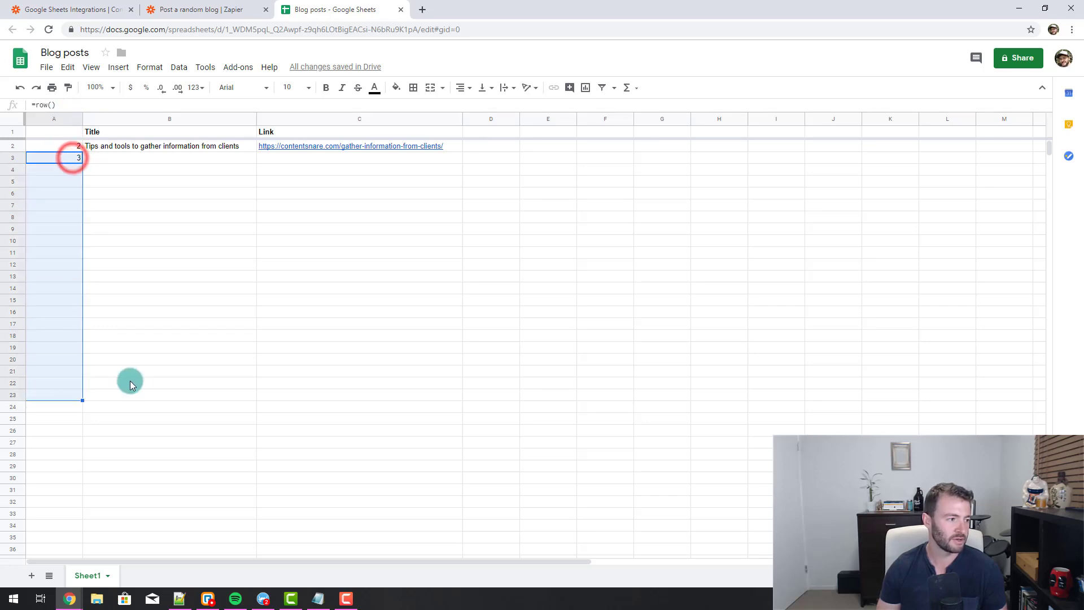
click(136, 380)
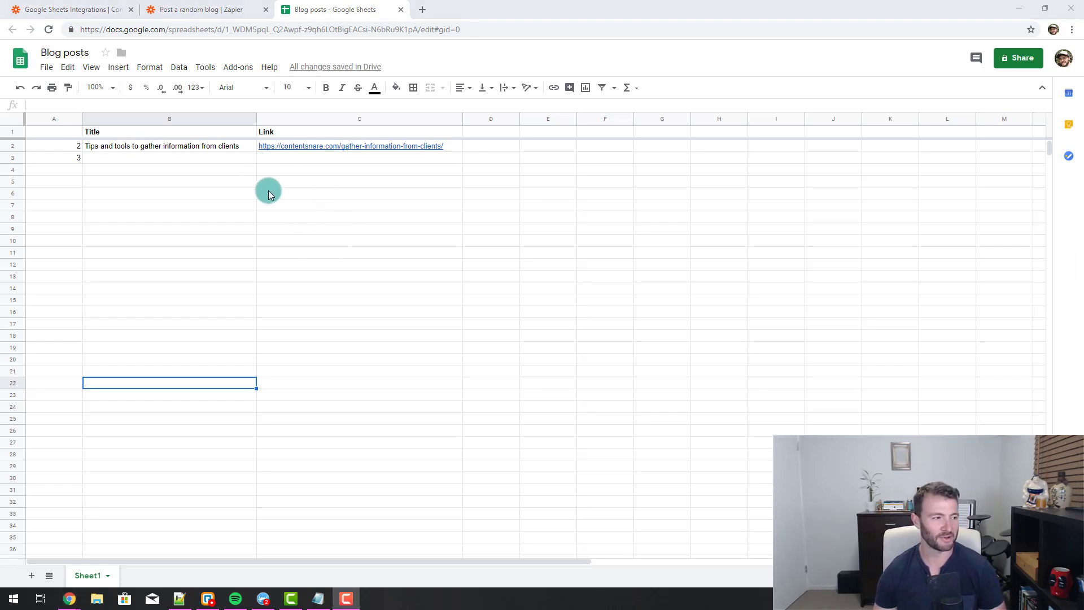
- Fill row 3 with the title "Test" and the link google.com
click(148, 164)
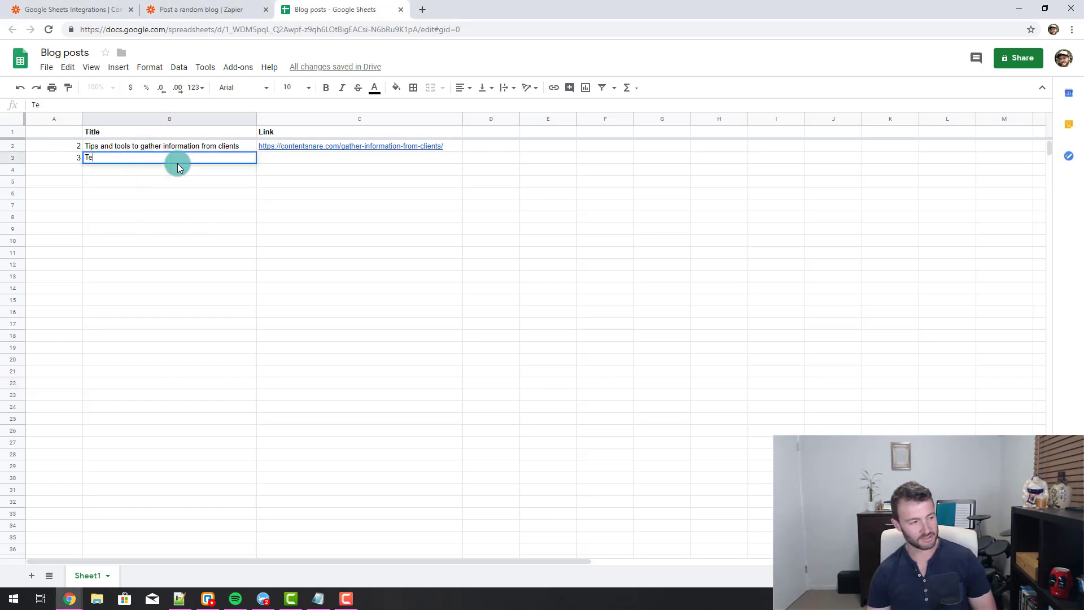
key(Tab)
text(google.com)
key(Return)
- Fill row 4 with 4 in column A, the title "Test 2" and the link facebook.com
key(Left)
key(Down)
key(Left)
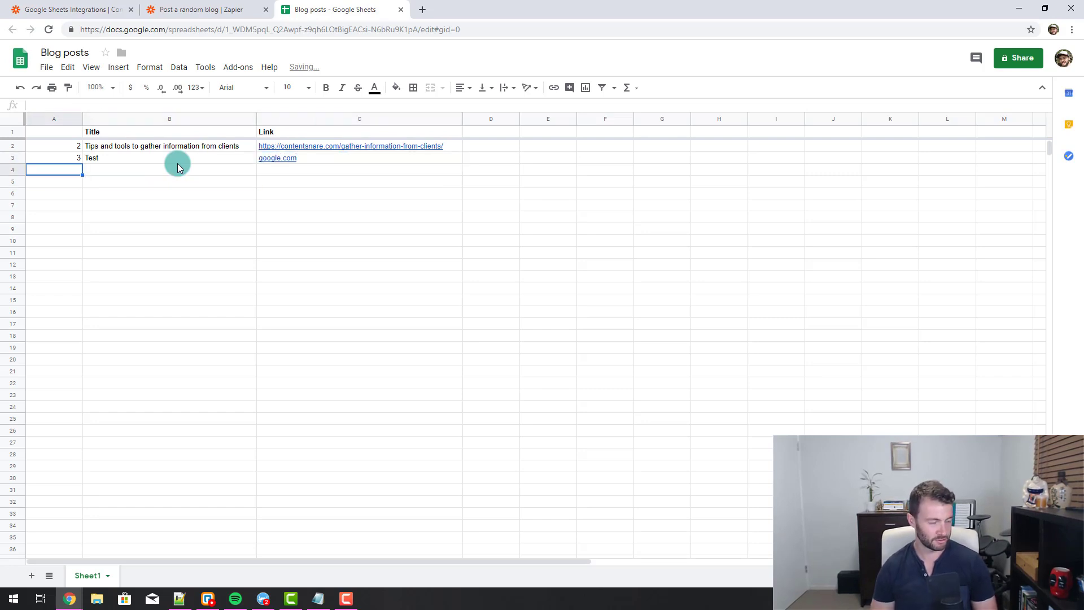
click(178, 167)
text(Test 2)
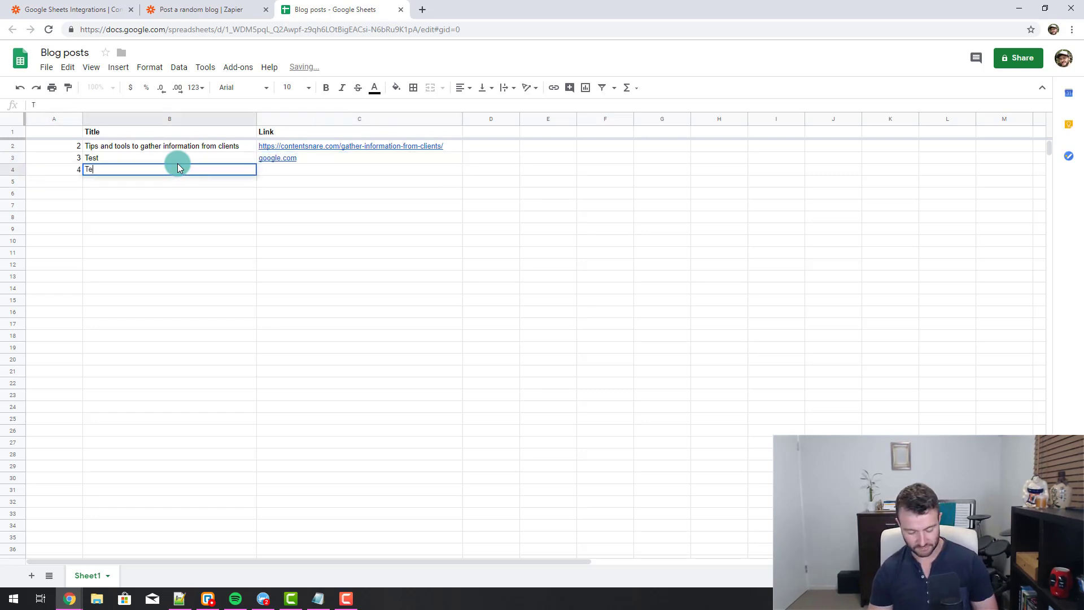
text(facebook.com)
key(Return)
click(266, 252)
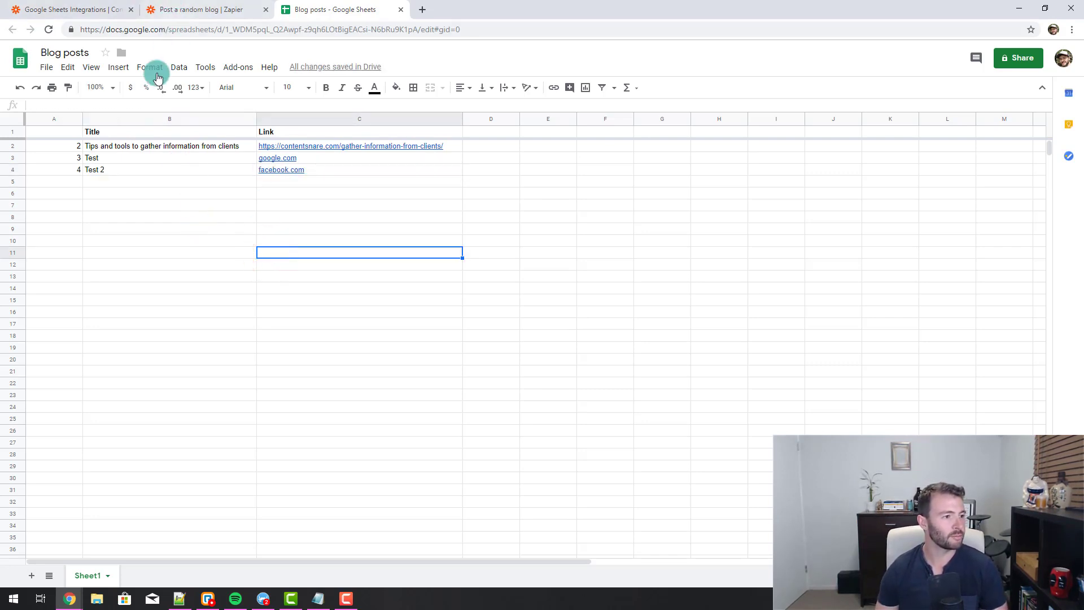
- Return to the Post a random blog Zap and read the Bottom-Up option's description in the row lookup settings
click(192, 11)
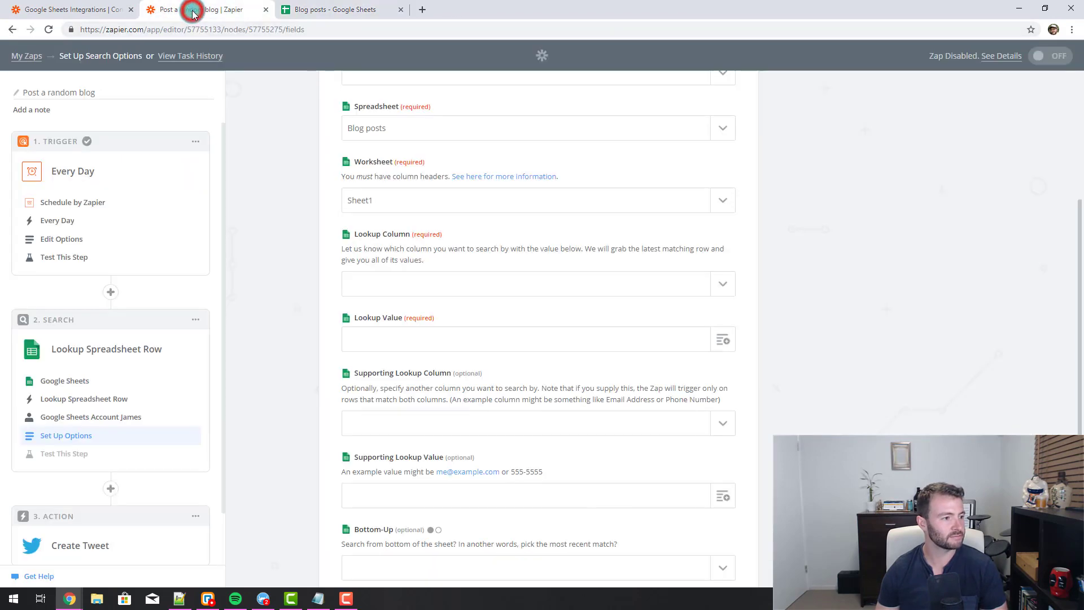
click(856, 304)
scroll(938, 313, down, 3)
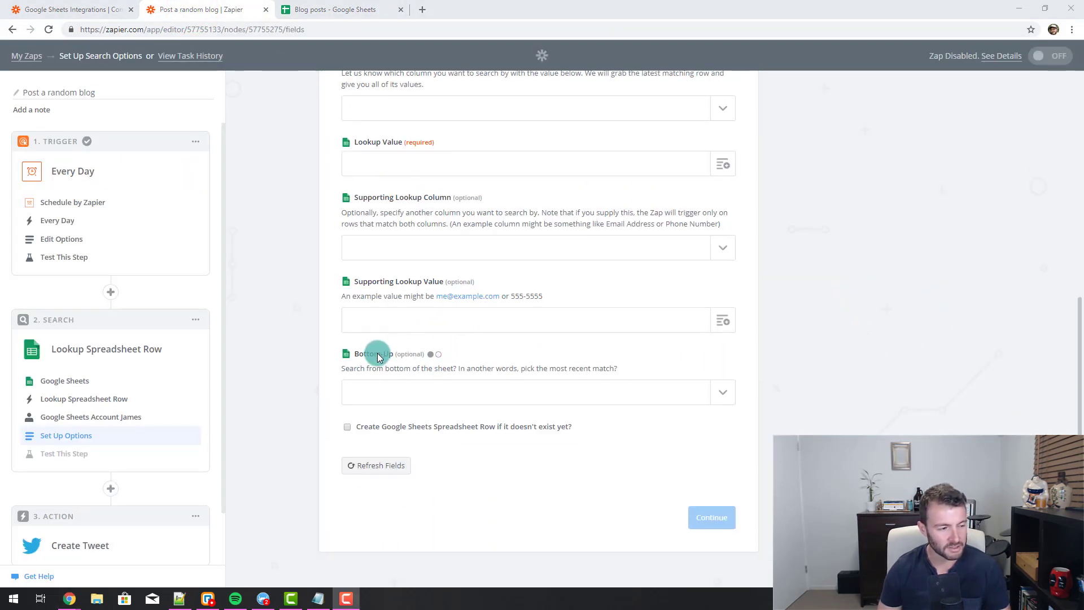
drag(347, 368, 648, 374)
right_click(649, 374)
click(581, 370)
drag(529, 370, 619, 367)
click(618, 368)
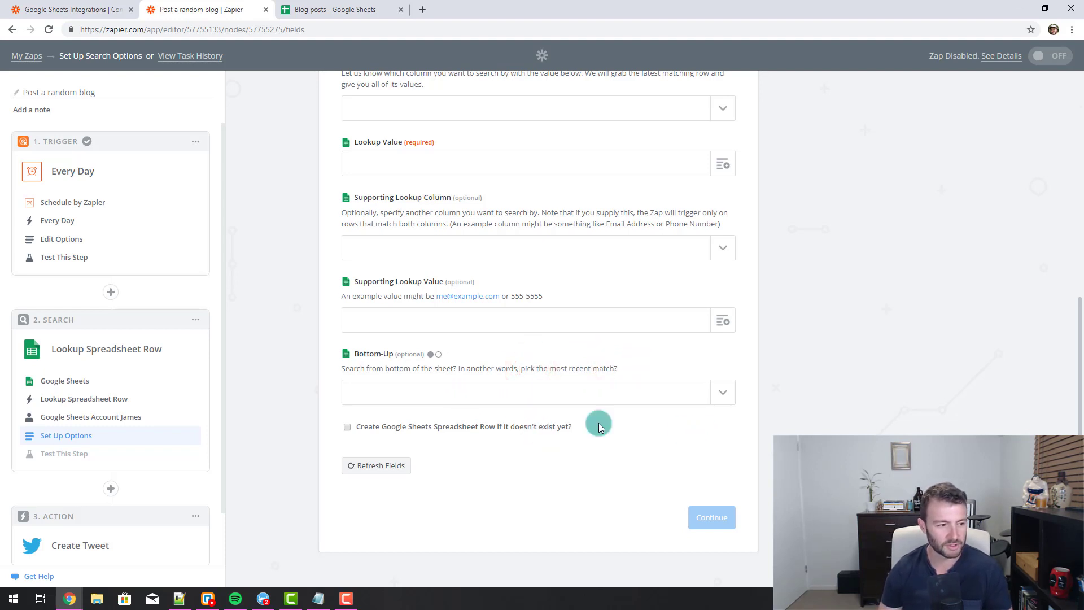
- In the Blog posts spreadsheet, enter Y in cell D4 and copy it to D3 and D2
click(311, 9)
click(347, 219)
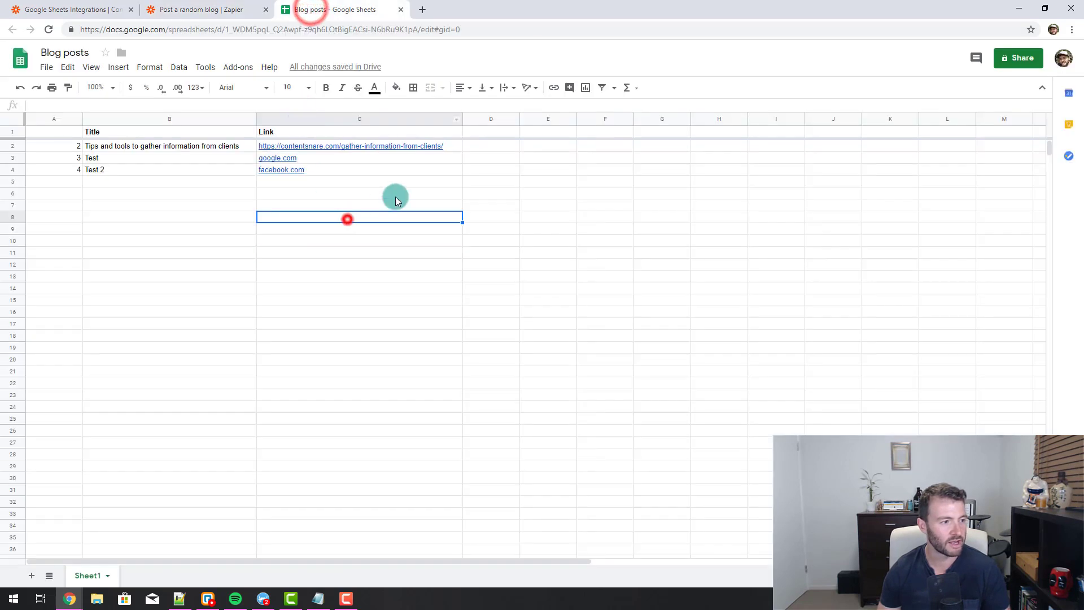
click(499, 170)
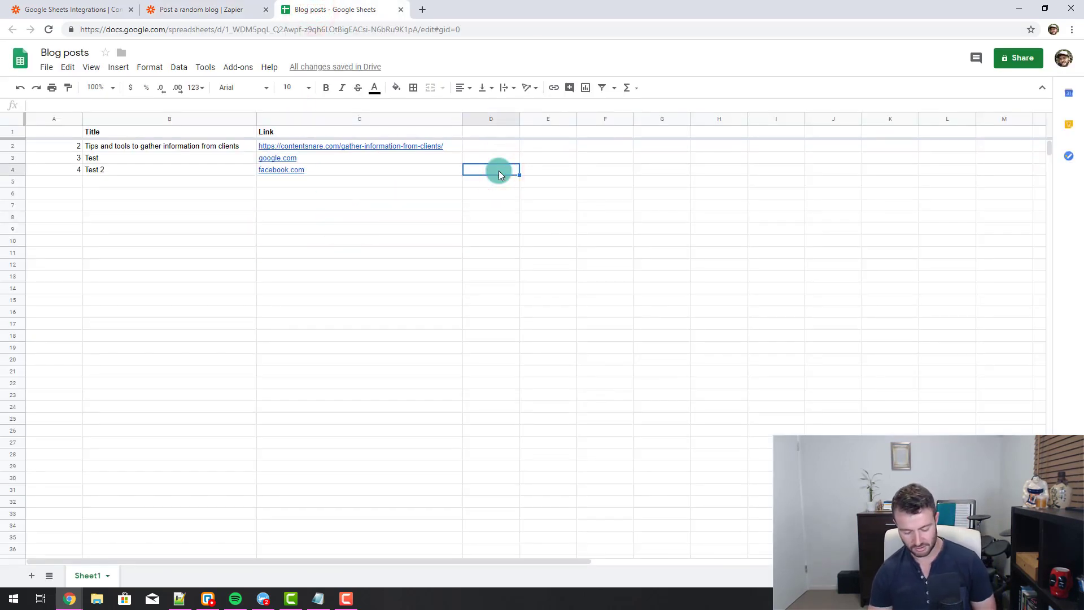
key(Return)
key(Up)
key(ctrl+c)
key(Up)
key(ctrl+v)
key(Up)
key(ctrl+v)
click(499, 171)
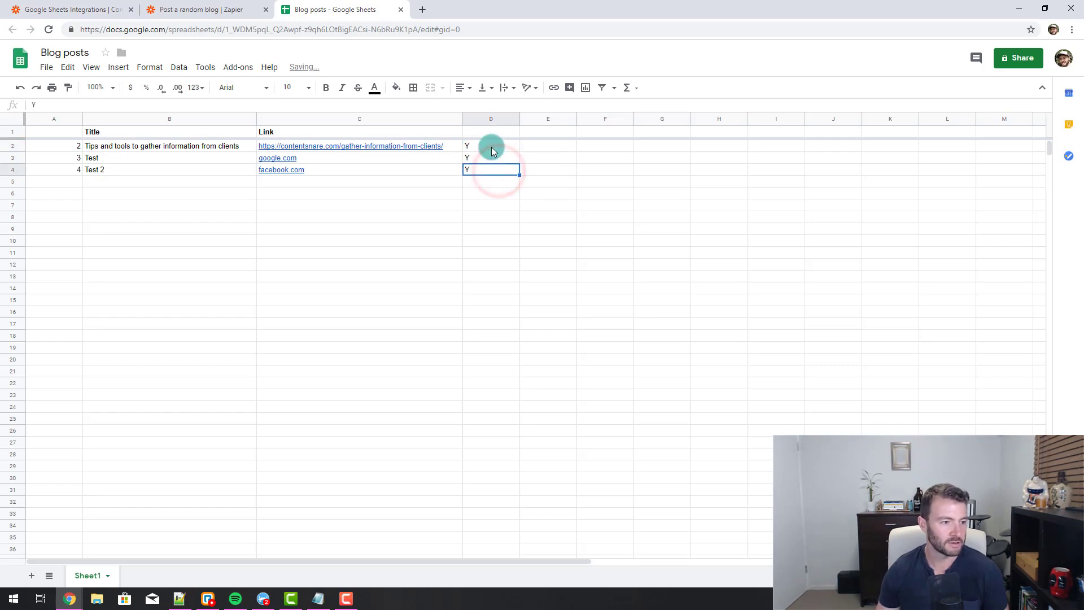
- Review the Y marks in D2:D4 and compare the last one with the row number in A4
drag(490, 147, 493, 174)
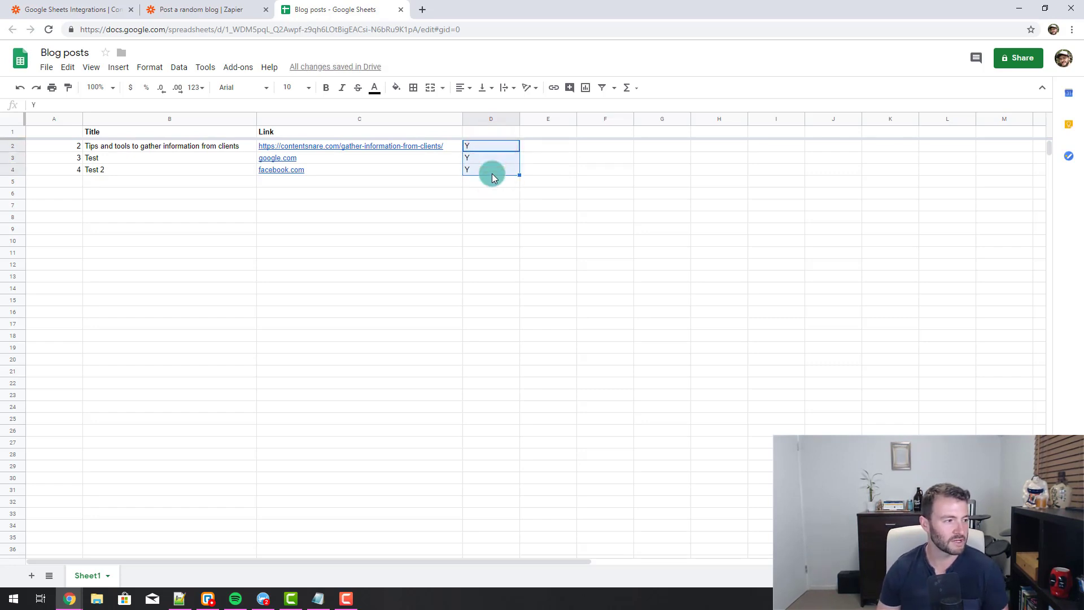
click(494, 170)
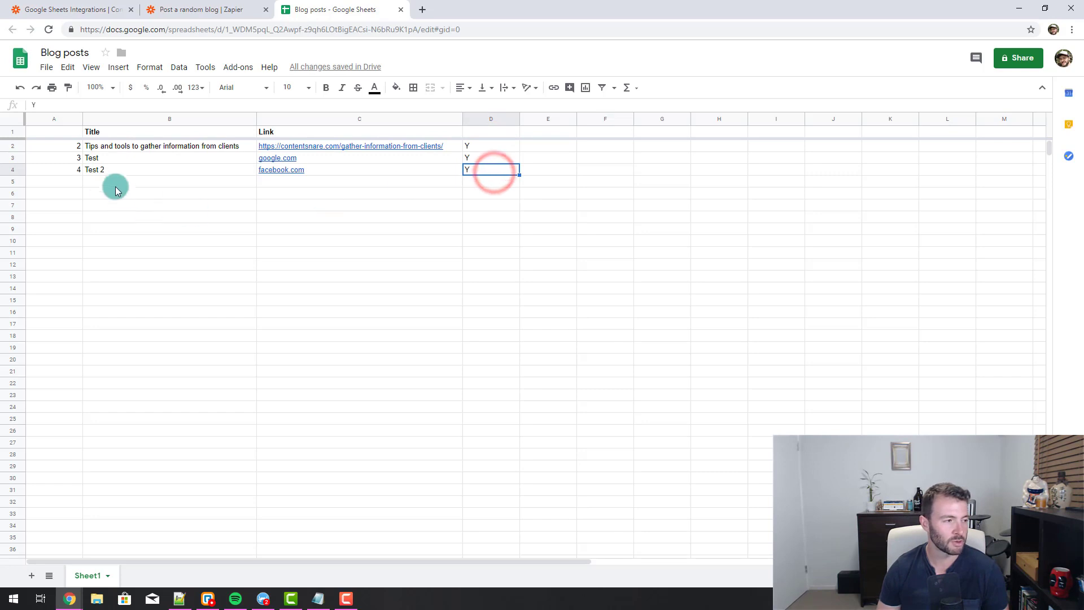
click(73, 170)
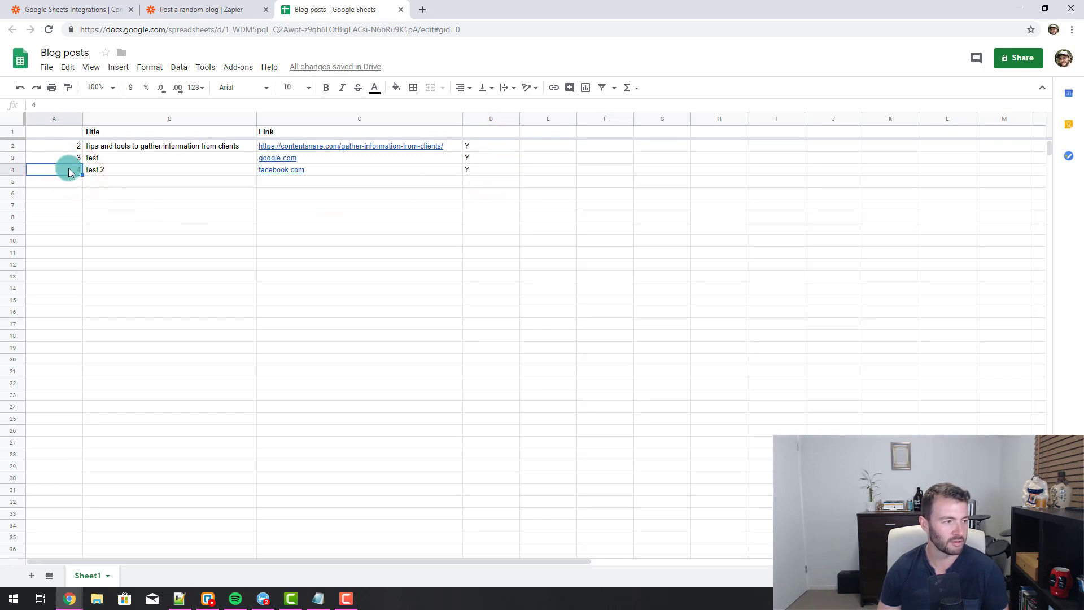
click(496, 171)
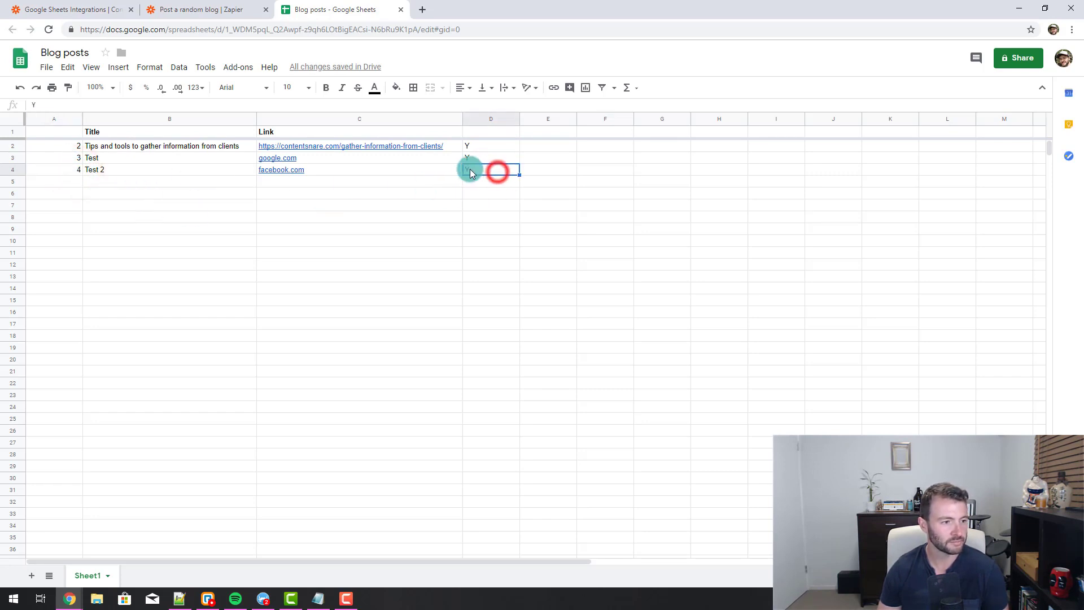
drag(474, 145, 474, 170)
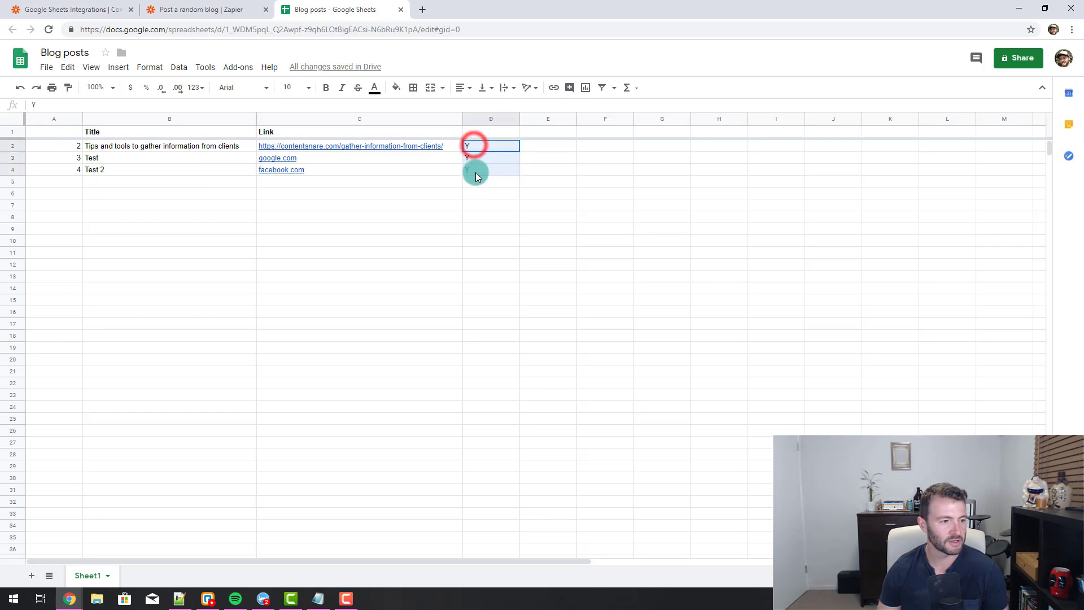
- Return to the Zap's row lookup settings and examine the Bottom-Up option and the Lookup Column choices
click(215, 11)
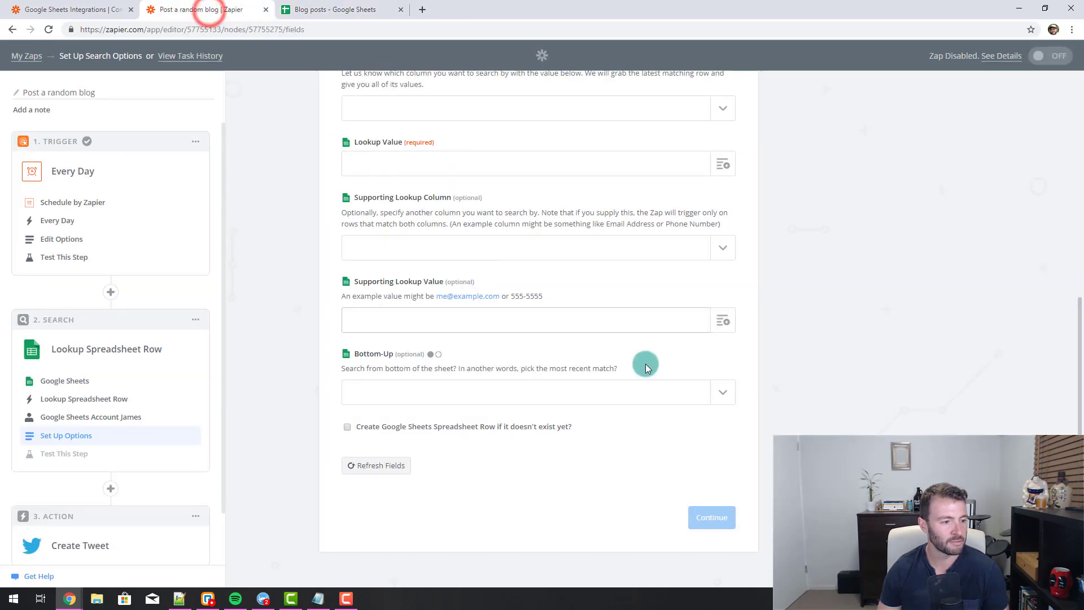
click(521, 400)
click(871, 321)
scroll(714, 319, up, 3)
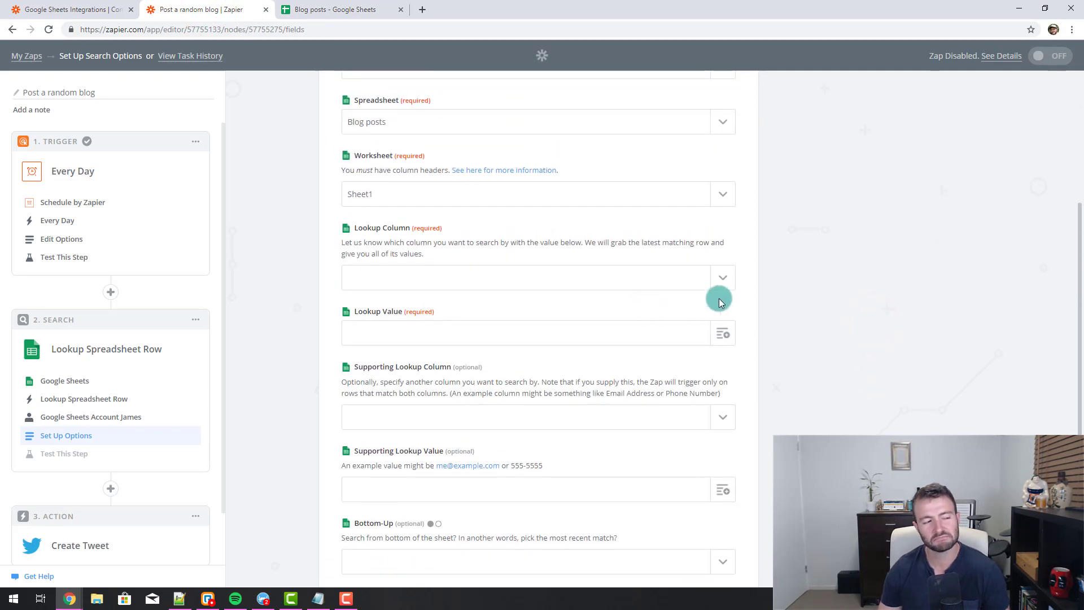
click(723, 277)
click(827, 265)
click(540, 269)
- In the Blog posts spreadsheet, add the header "Check Mark" in bold in D1 and "Row Number" in A1
click(308, 10)
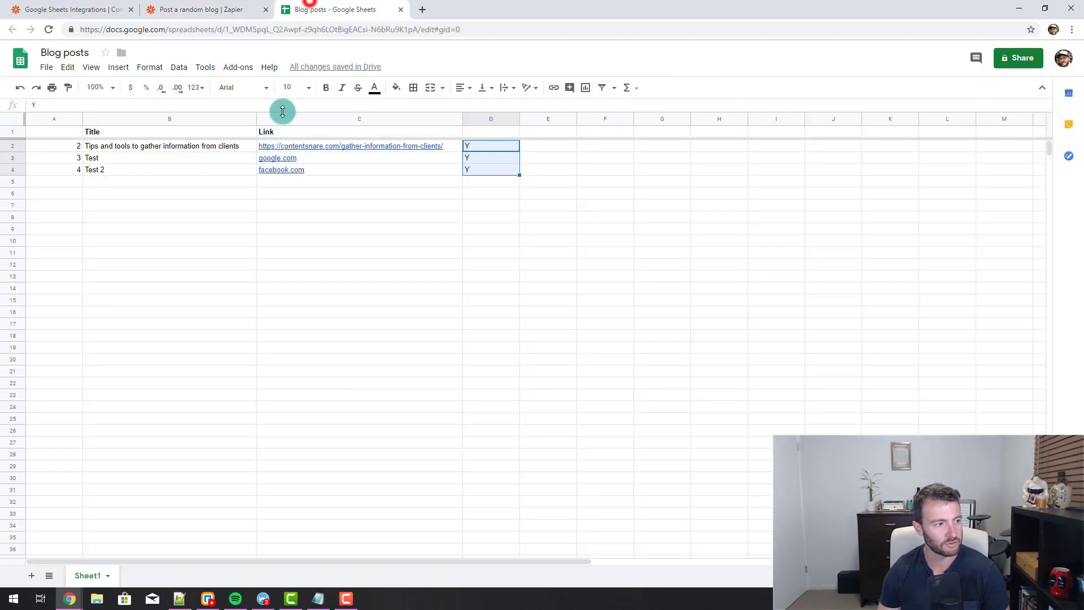
click(468, 132)
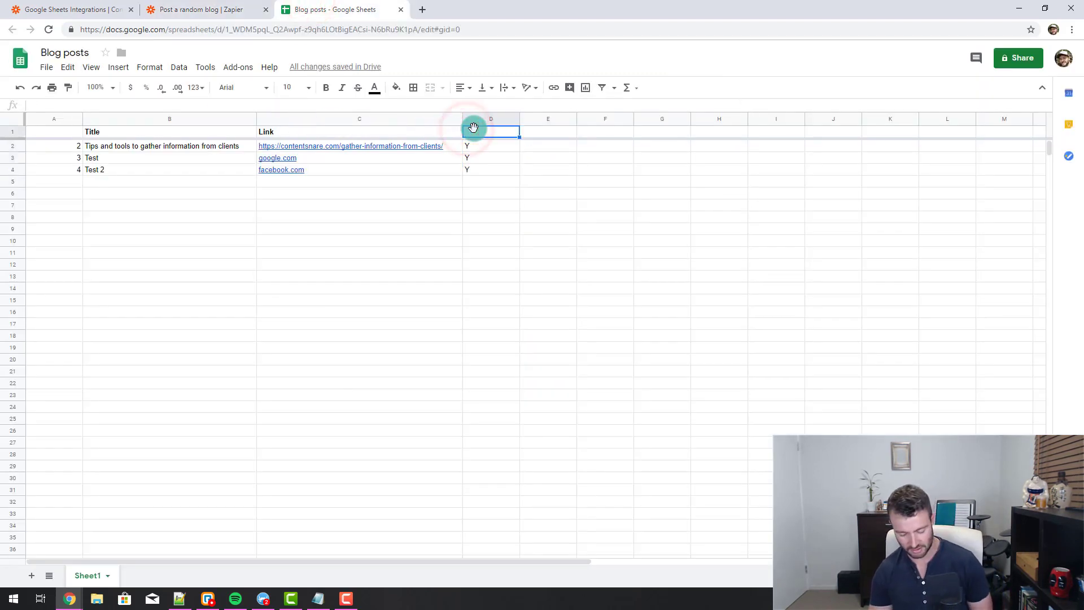
text(Check Mark)
key(Return)
click(52, 132)
text(Row)
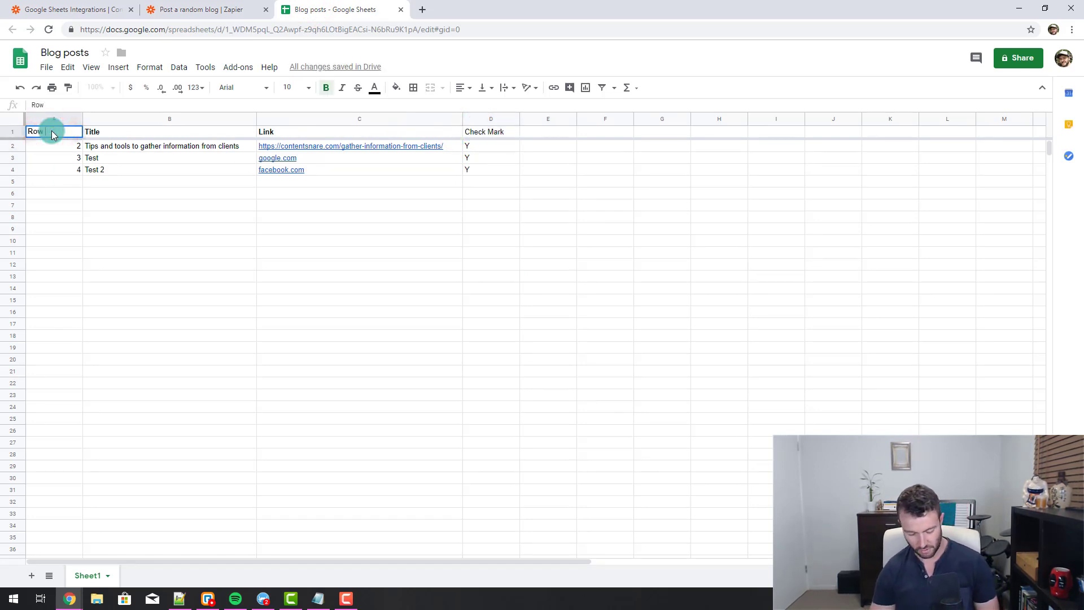
text( Number)
click(321, 324)
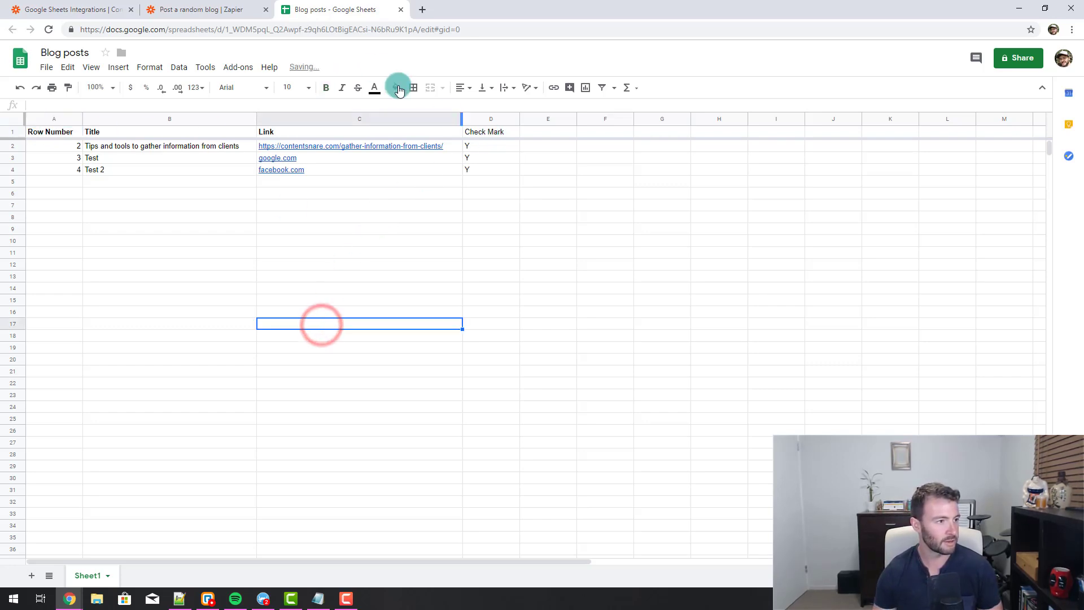
click(497, 135)
click(474, 189)
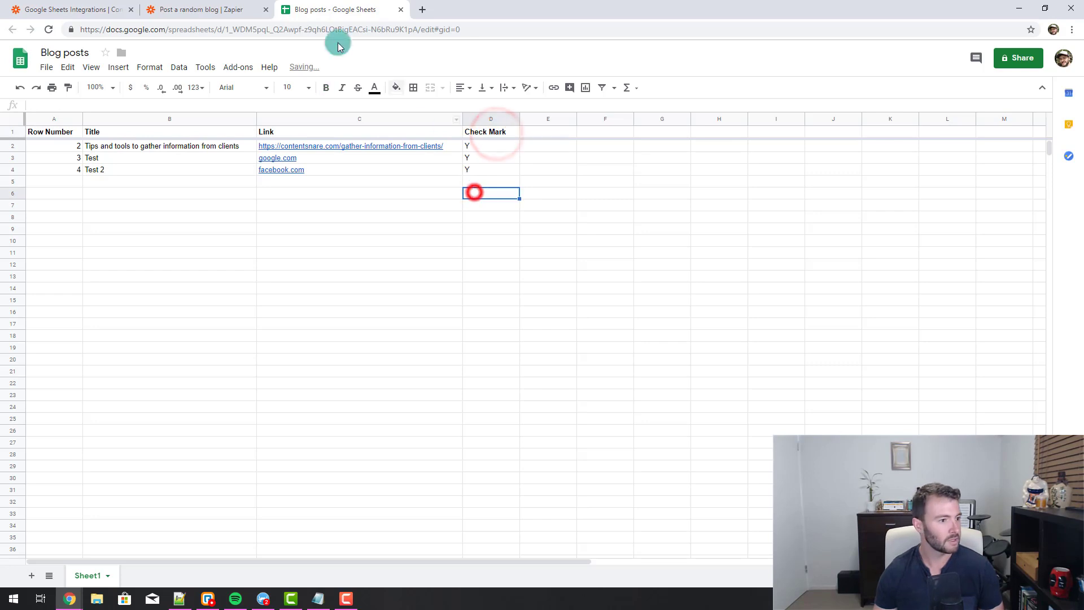
- Return to the Zap, reload the lookup column choices from Google Sheets and set Lookup Column to Check Mark
click(221, 5)
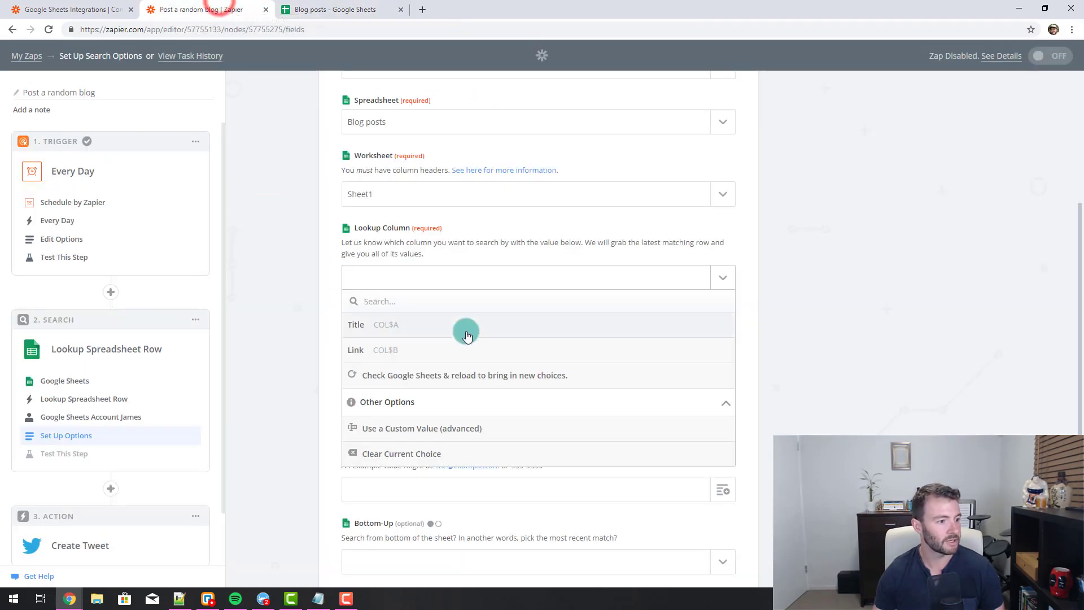
click(400, 379)
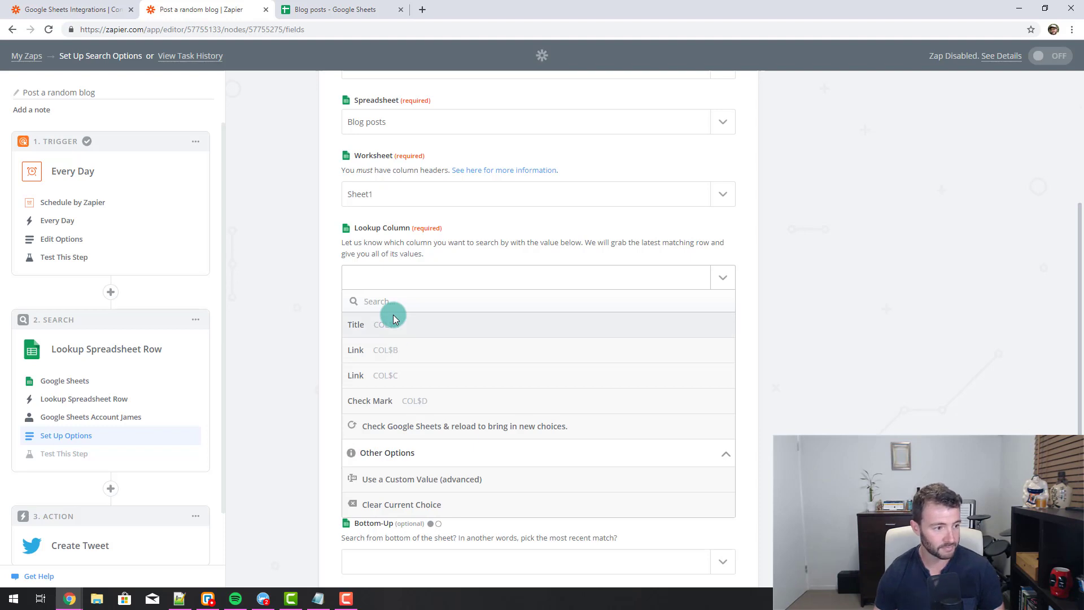
click(381, 401)
- Set the row lookup's Lookup Value to Y, matching the sheet's Check Mark entries, and set Bottom-Up to yes
click(413, 335)
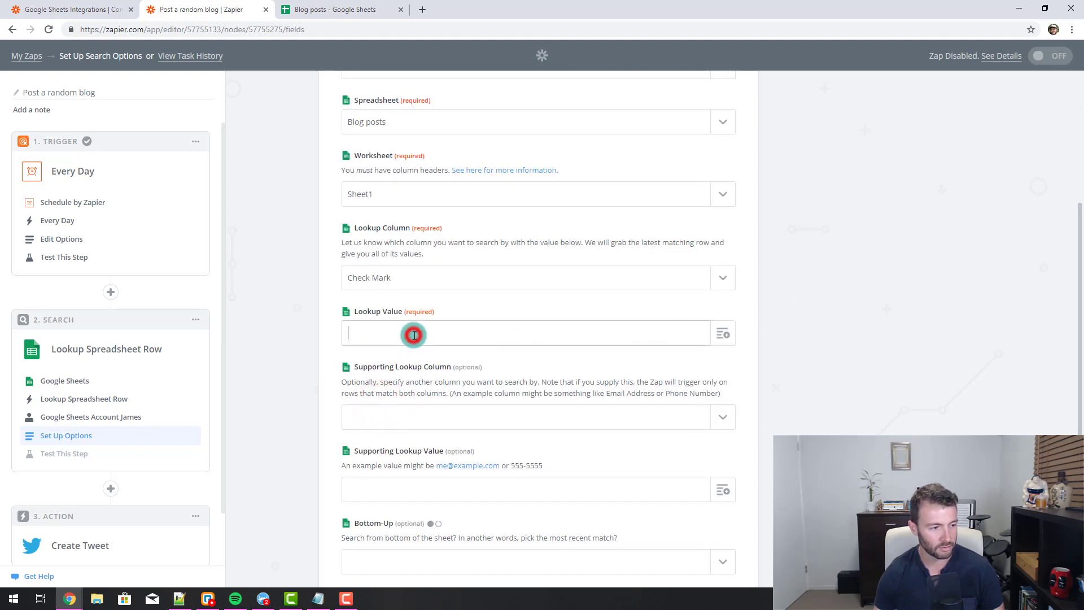
click(854, 292)
click(390, 8)
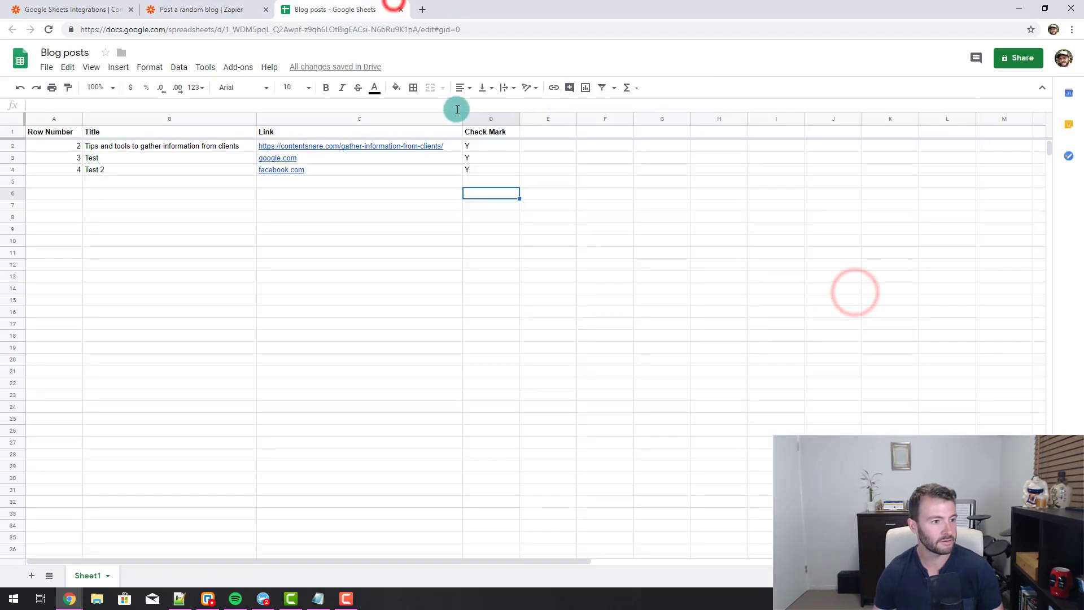
click(201, 10)
scroll(444, 395, down, 3)
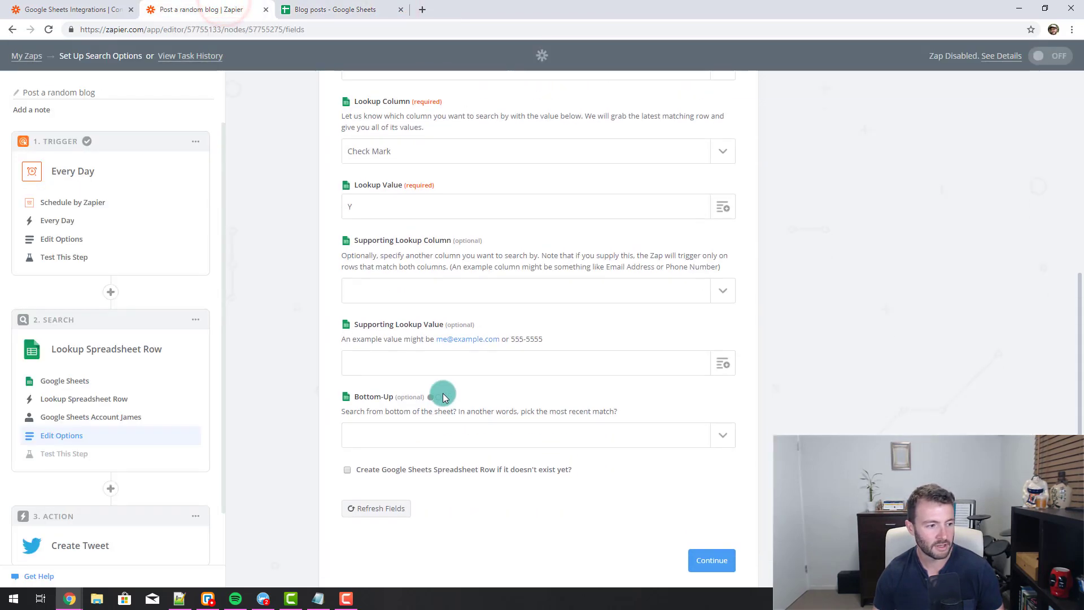
click(457, 458)
click(417, 494)
scroll(418, 496, down, 1)
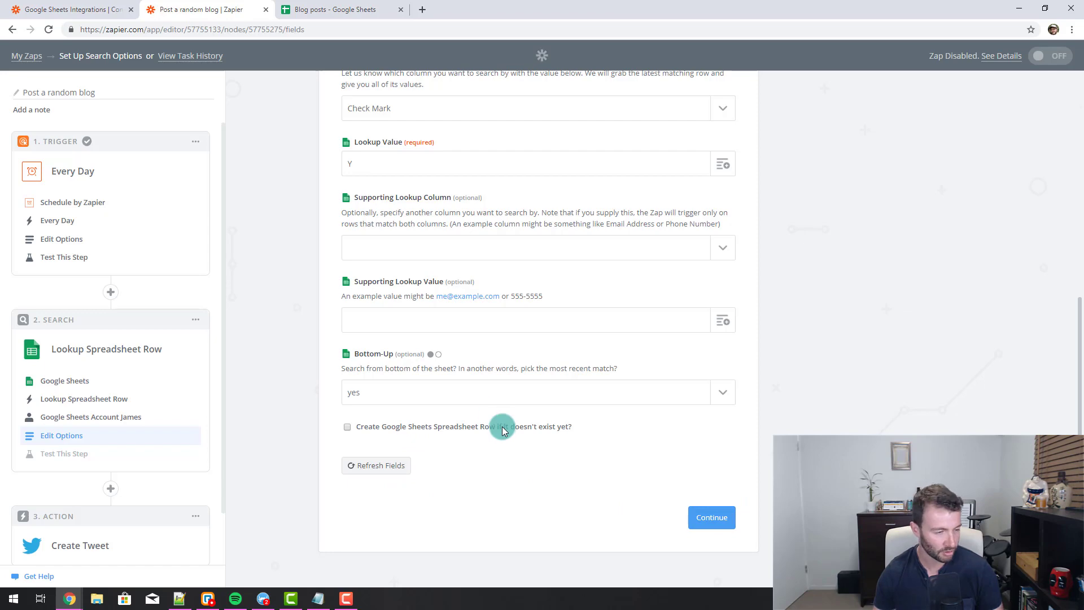
- Review the completed lookup settings, continue to the test stage and fetch a sample spreadsheet row
scroll(436, 265, up, 3)
scroll(716, 301, up, 3)
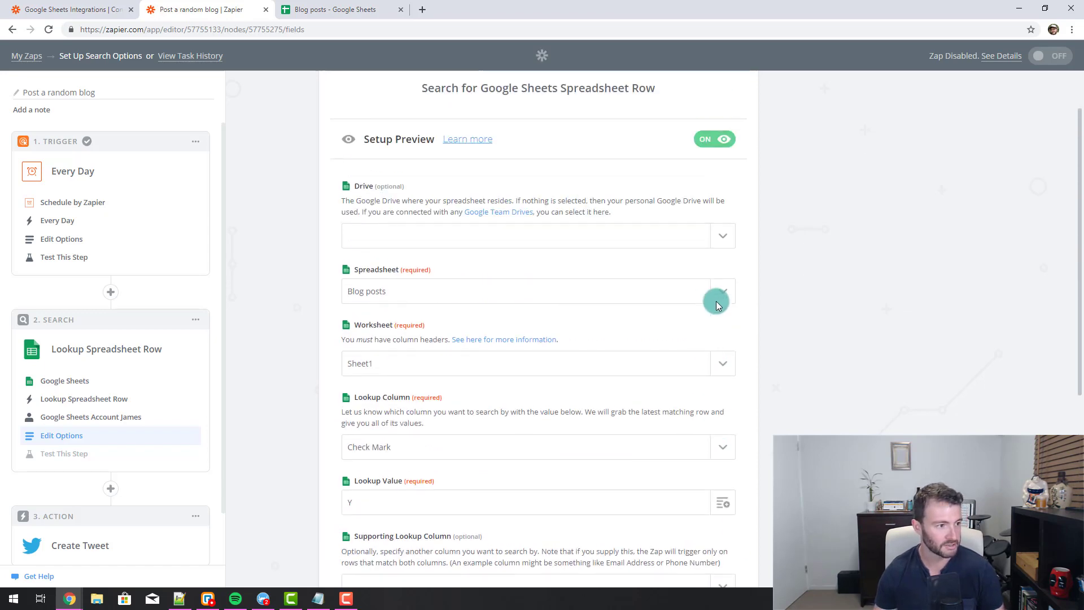
scroll(711, 464, down, 6)
click(724, 512)
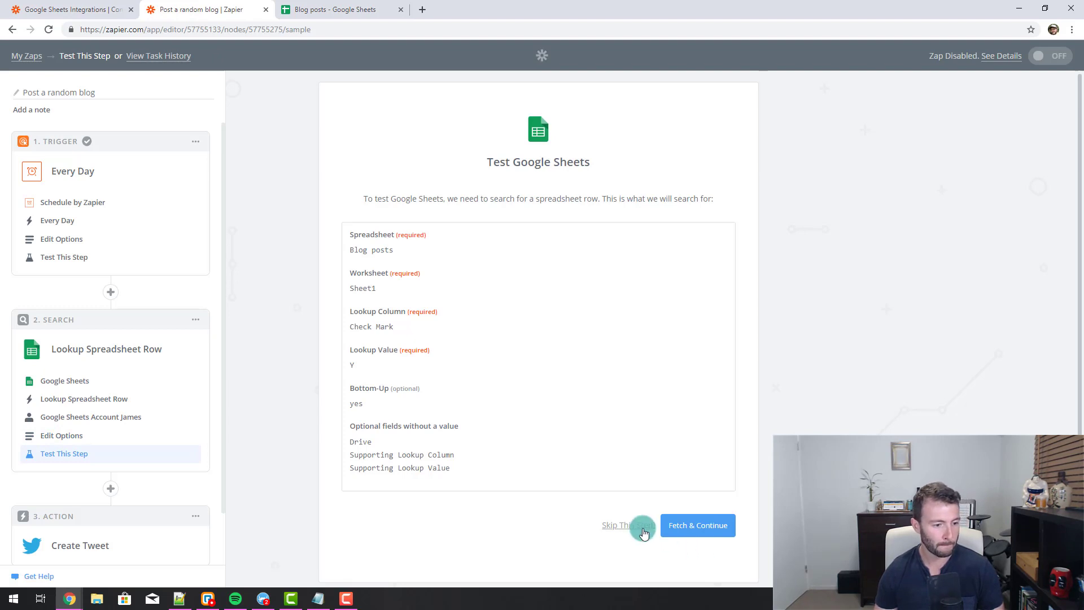
click(697, 533)
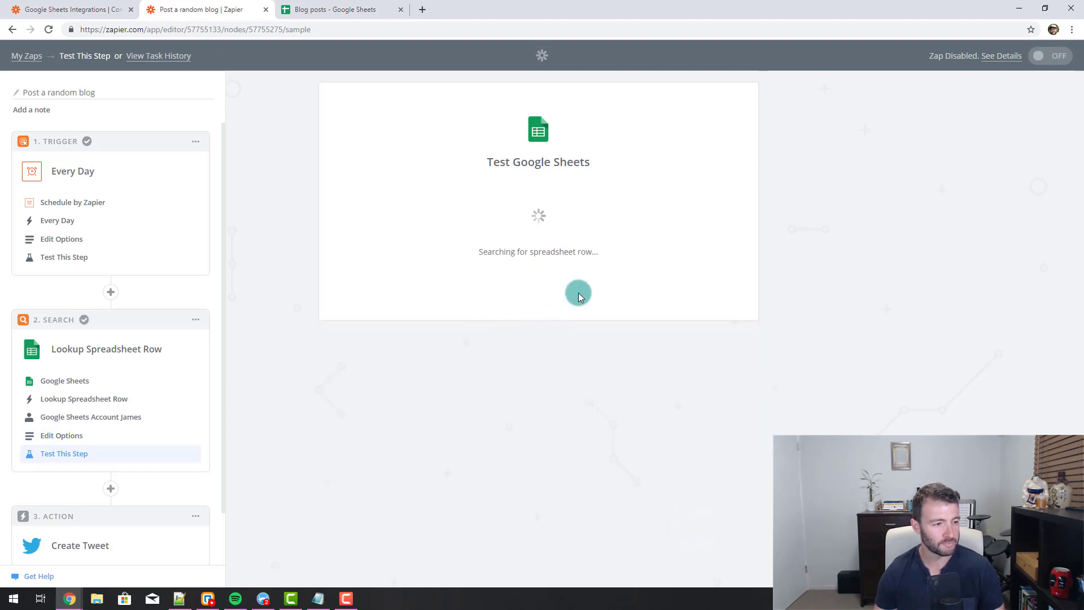
- Compare the fetched row number and column values with row 4 of the Blog posts spreadsheet, focusing on the COL$A value
click(476, 243)
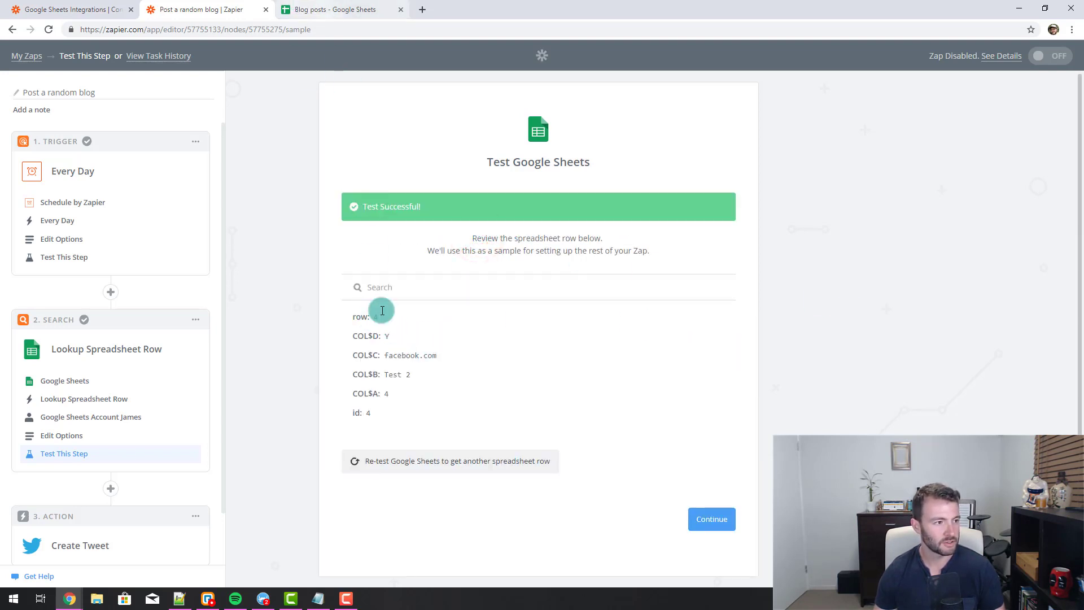
drag(354, 317, 371, 318)
click(395, 338)
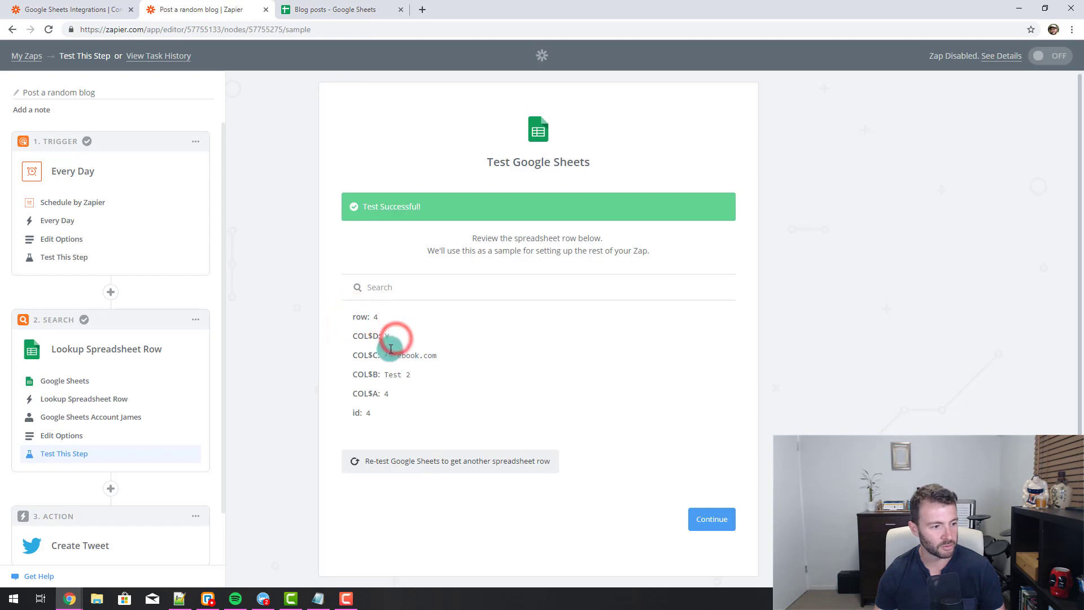
click(290, 8)
drag(357, 169, 33, 168)
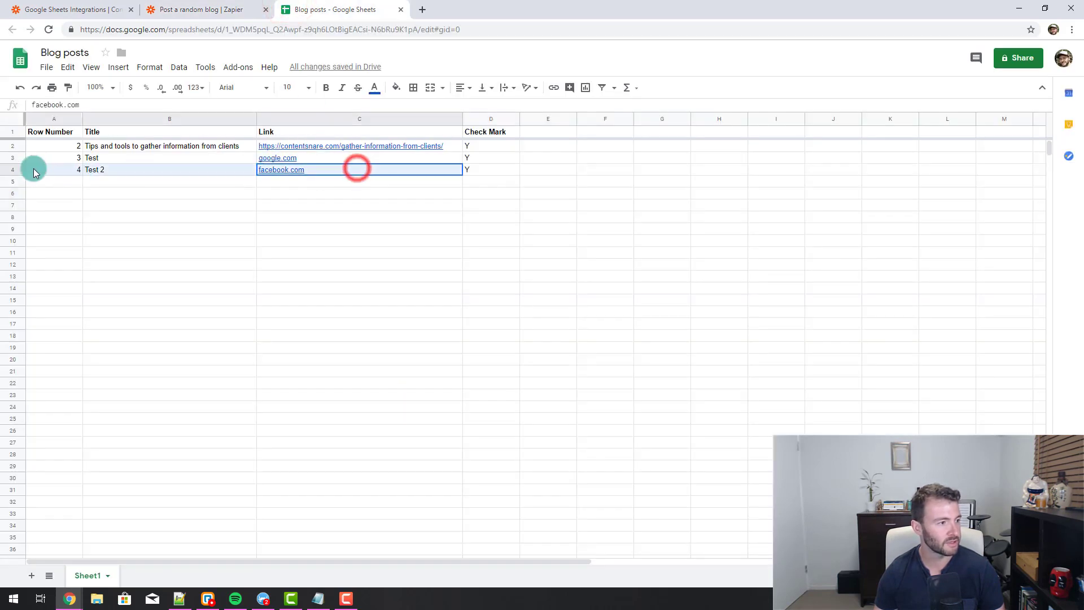
drag(499, 169, 70, 174)
click(223, 10)
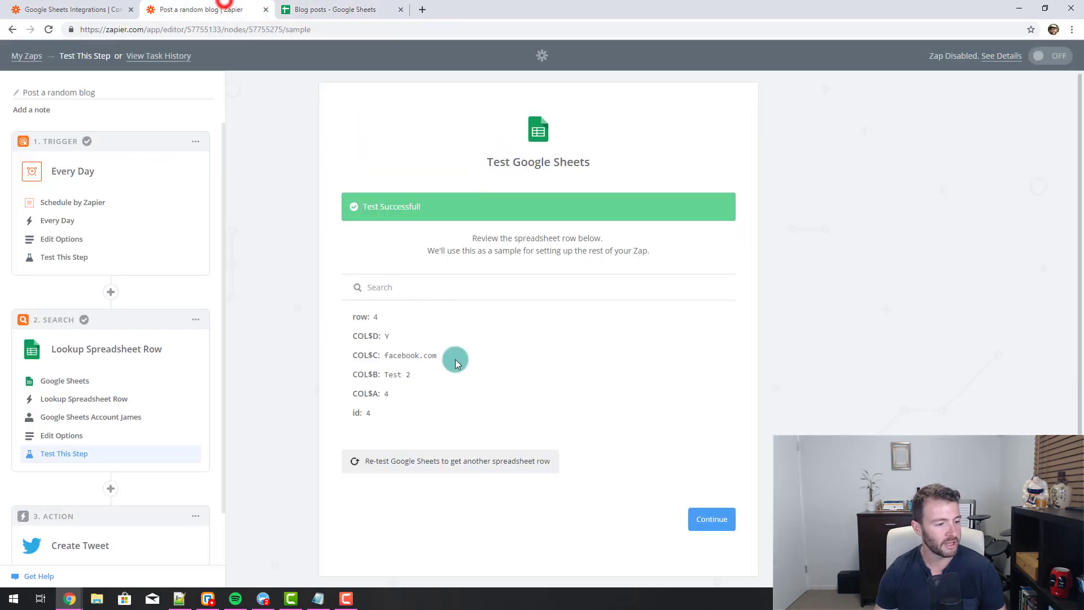
click(397, 393)
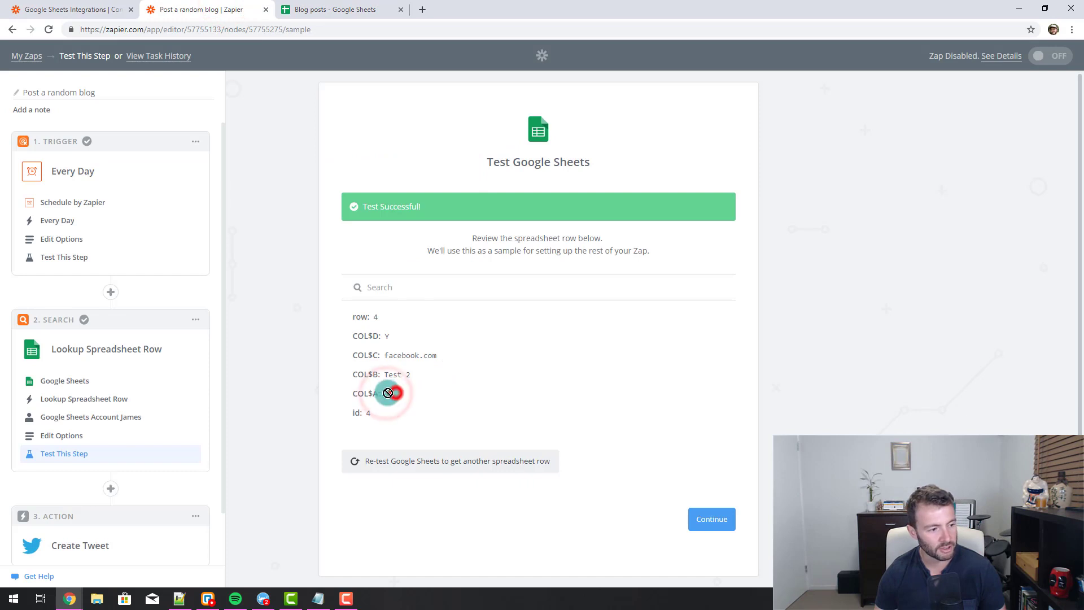
click(383, 393)
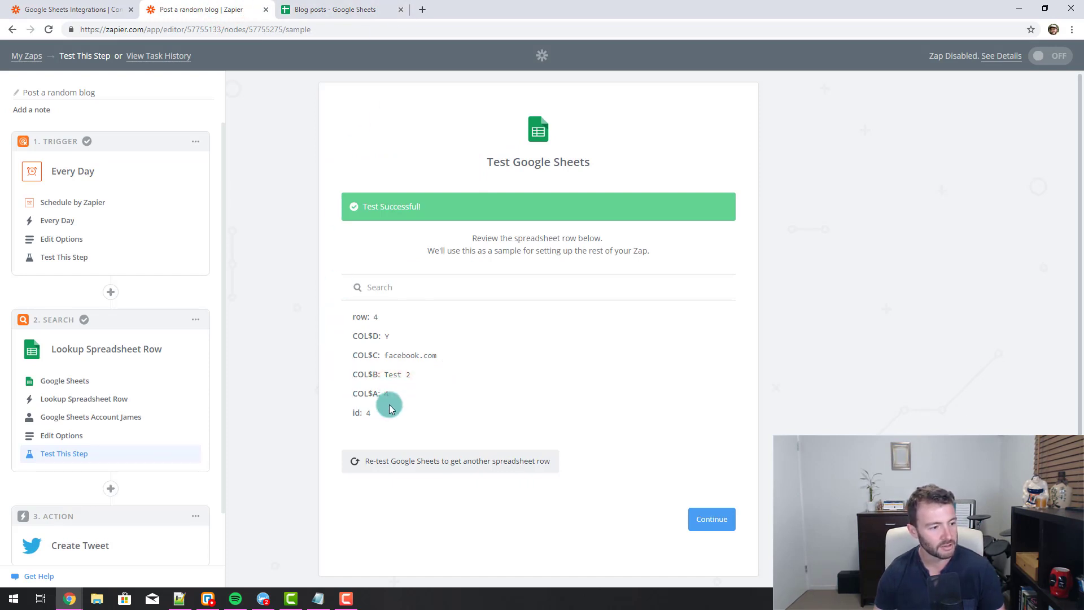
- Add an action step between the spreadsheet lookup and Create Tweet, using Formatter by Zapier as its app
scroll(188, 343, down, 1)
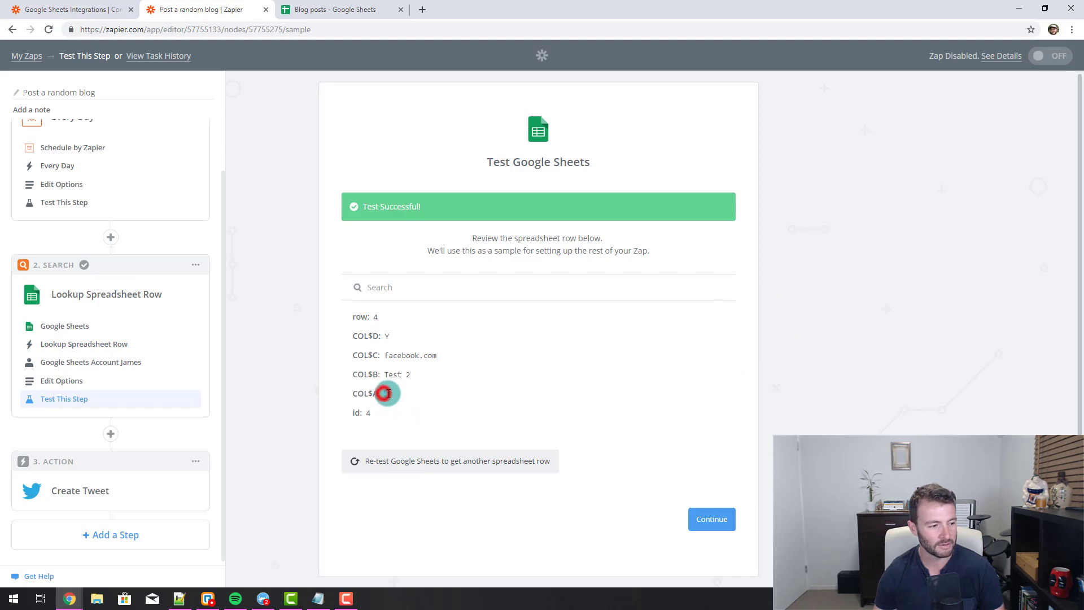
click(111, 433)
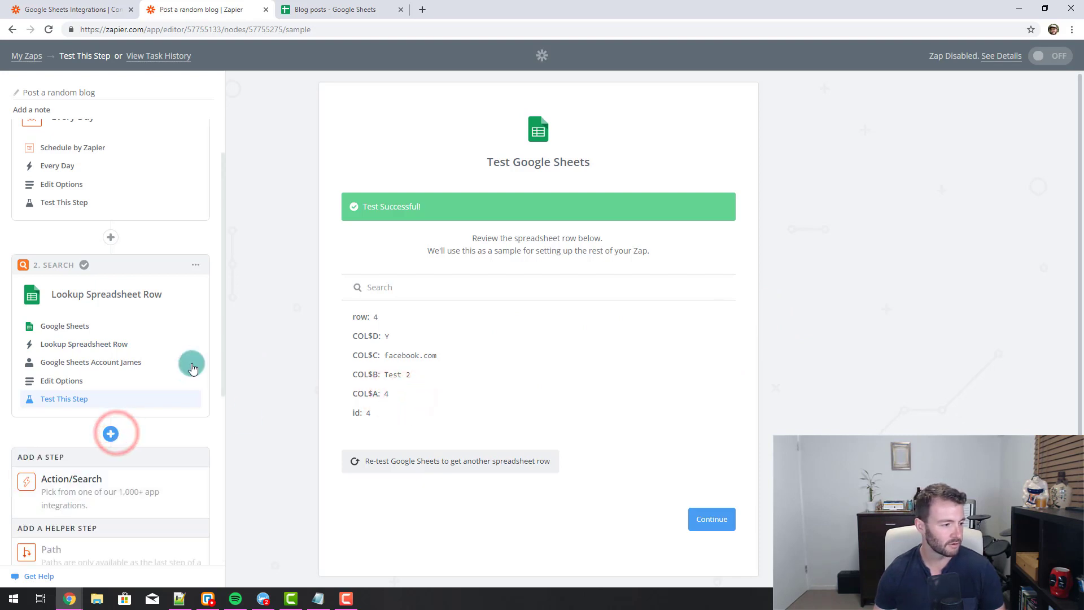
scroll(170, 375, down, 4)
click(99, 272)
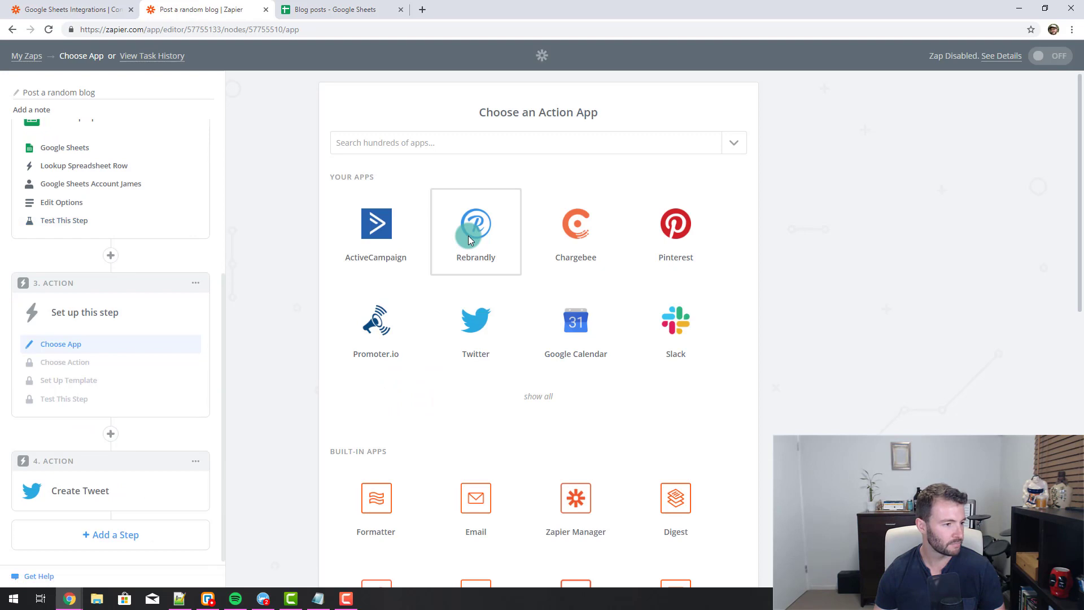
click(460, 145)
text(format)
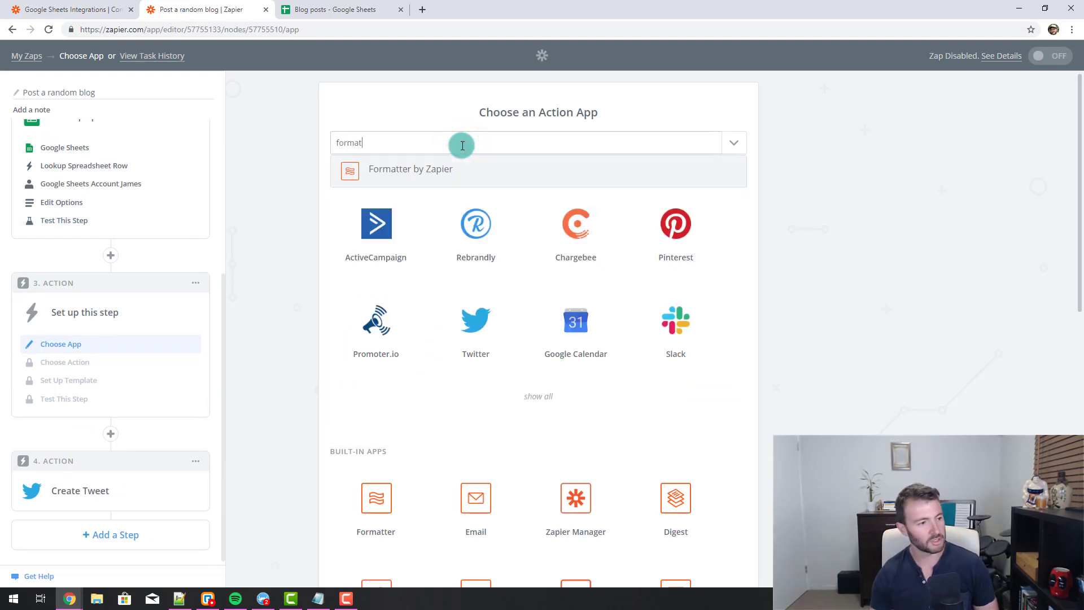
click(461, 172)
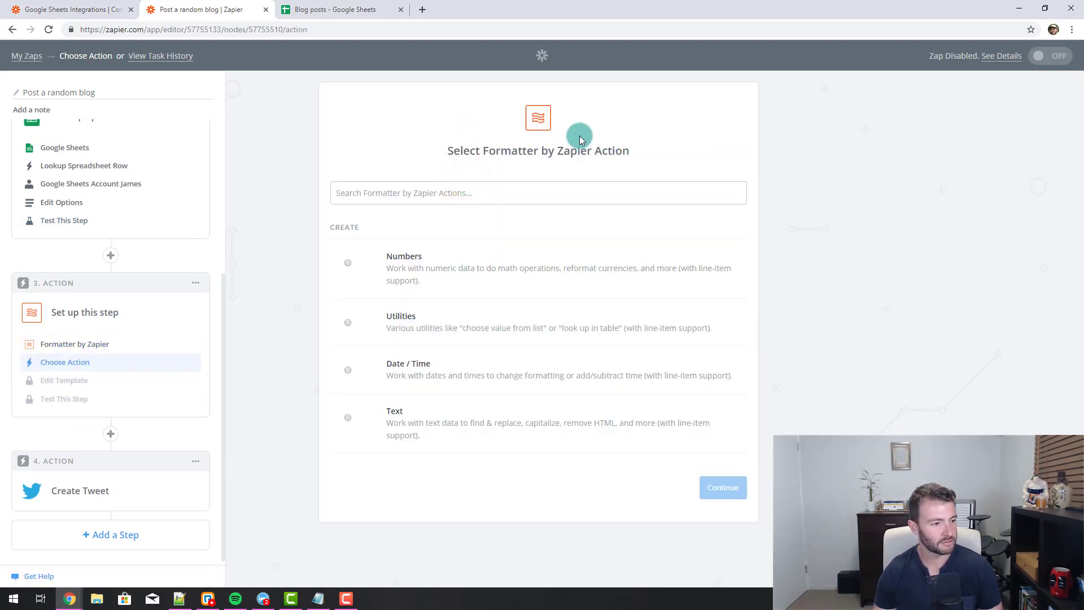
- Choose the Formatter's Numbers action and set its Transform to Perform Math Operation
click(438, 269)
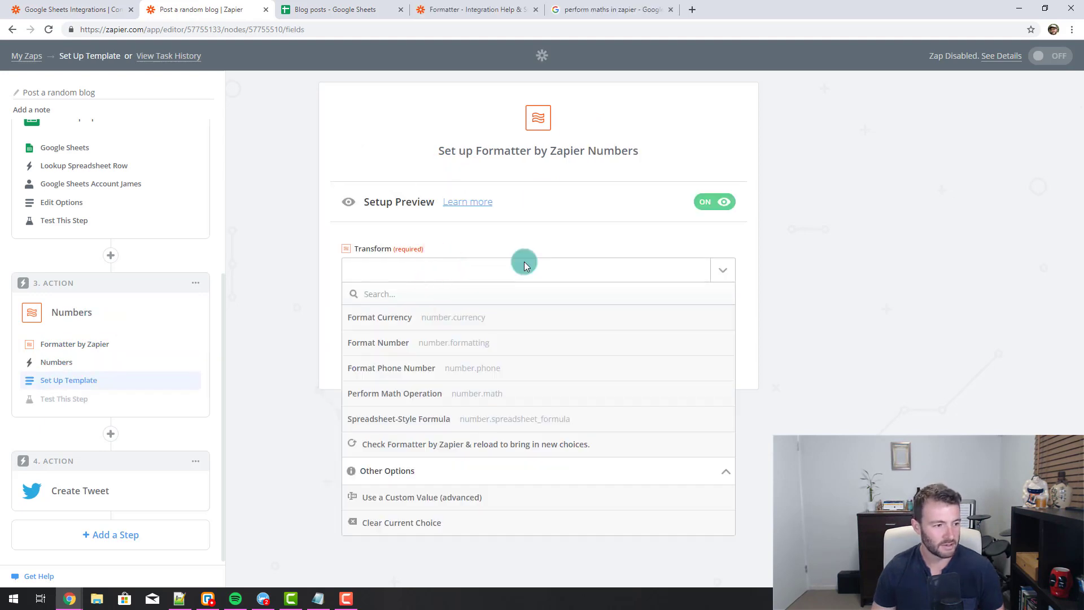
click(438, 391)
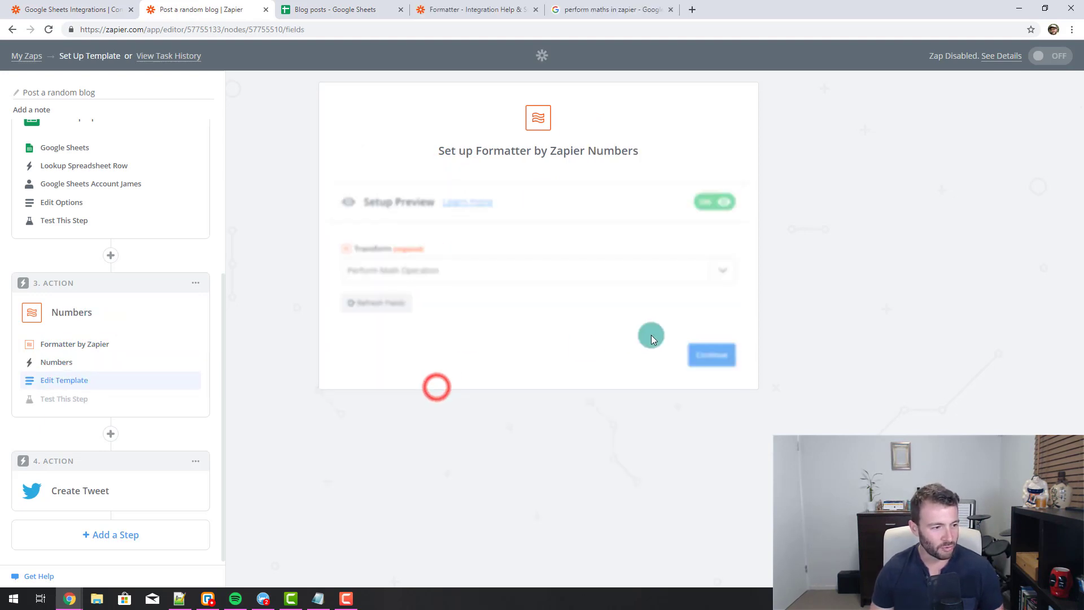
scroll(695, 345, down, 1)
scroll(510, 334, up, 1)
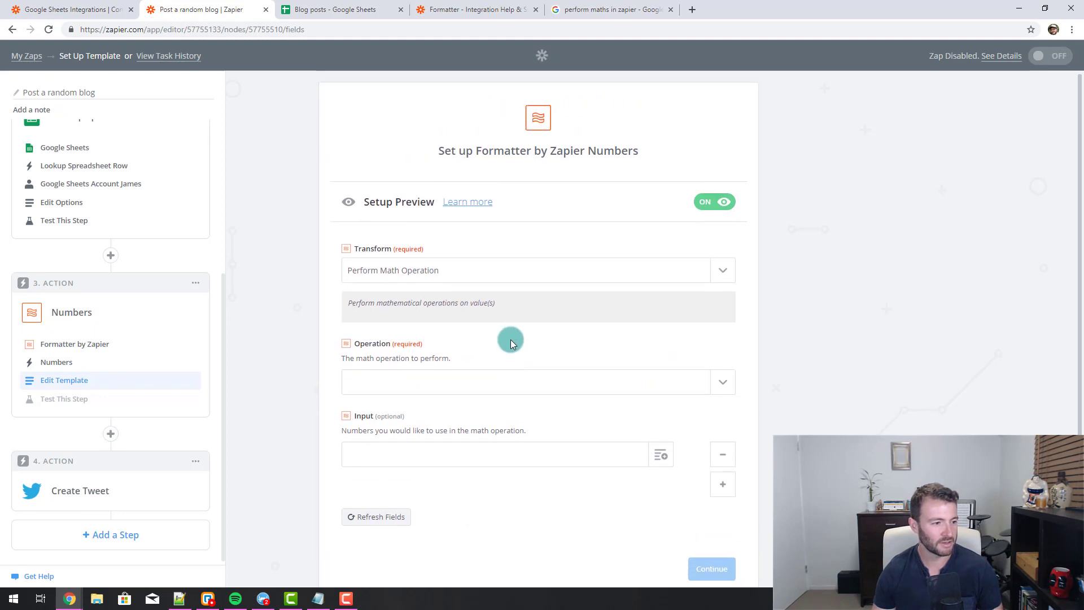
- Examine the choices offered for the math Operation and leave it unset
scroll(517, 354, down, 1)
scroll(526, 333, up, 1)
click(526, 333)
click(531, 371)
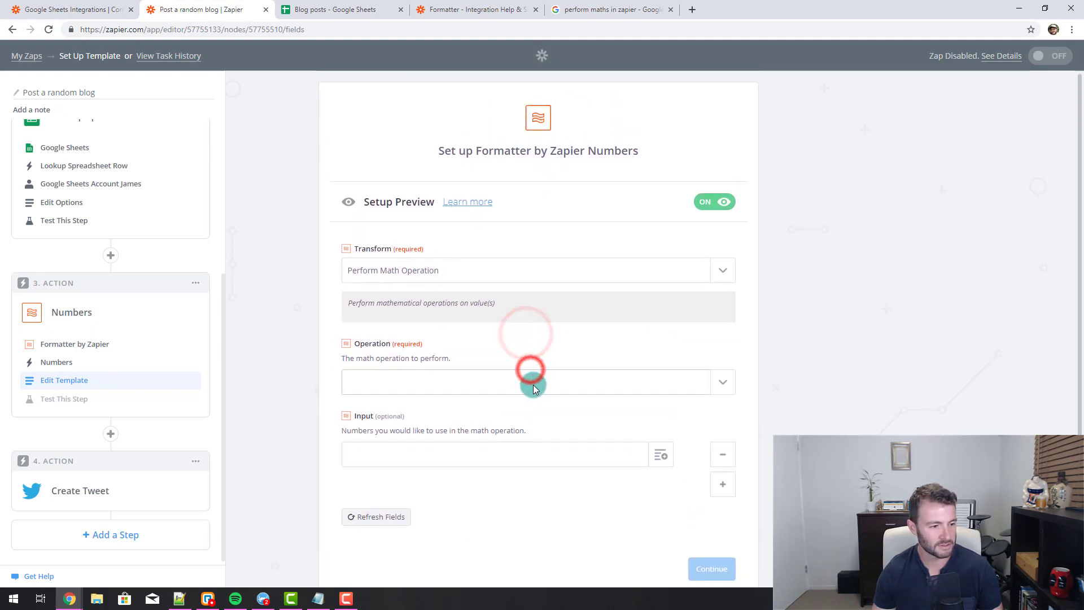
click(533, 385)
scroll(790, 385, down, 1)
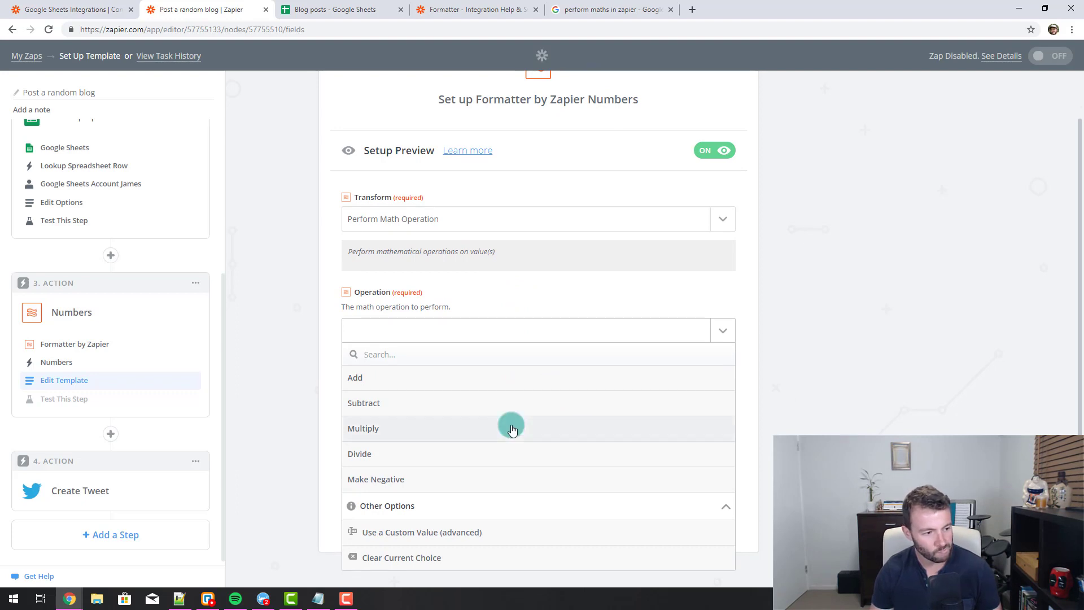
click(649, 142)
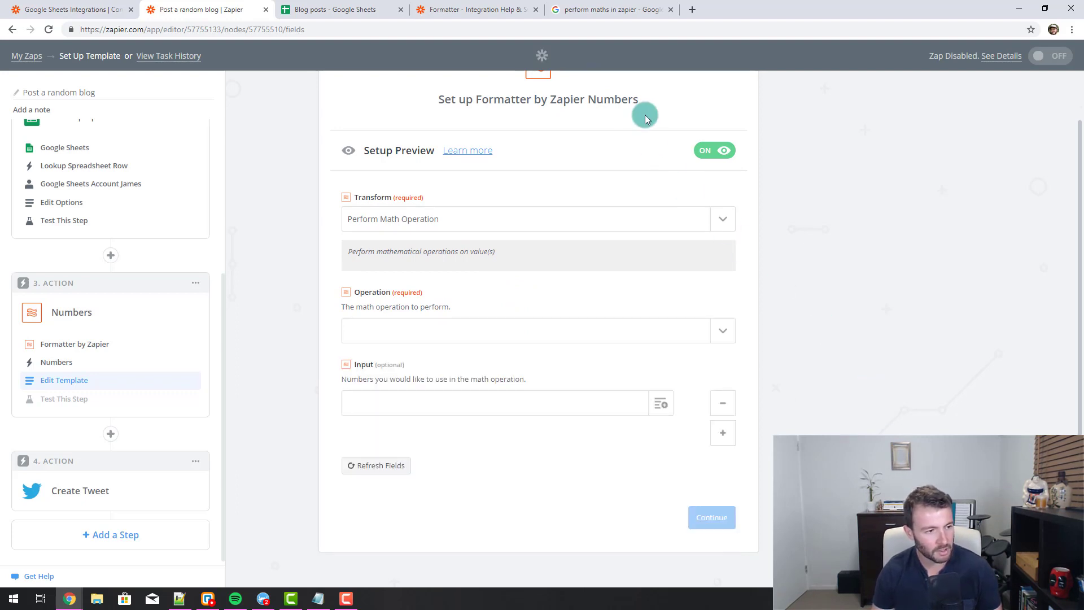
- Search the web for "random numbers in zapier"
click(563, 13)
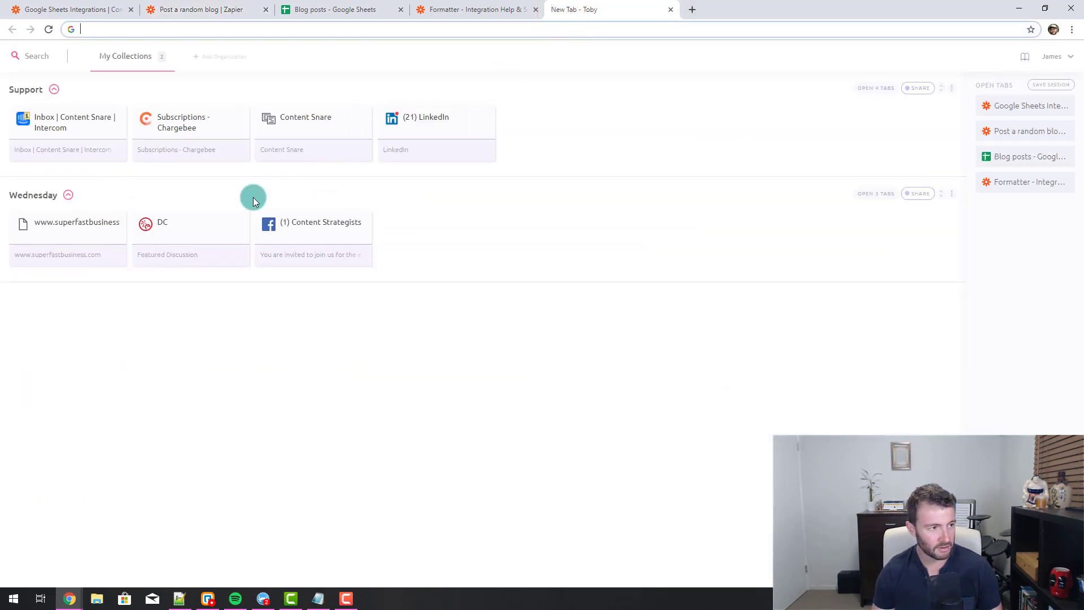
text(random)
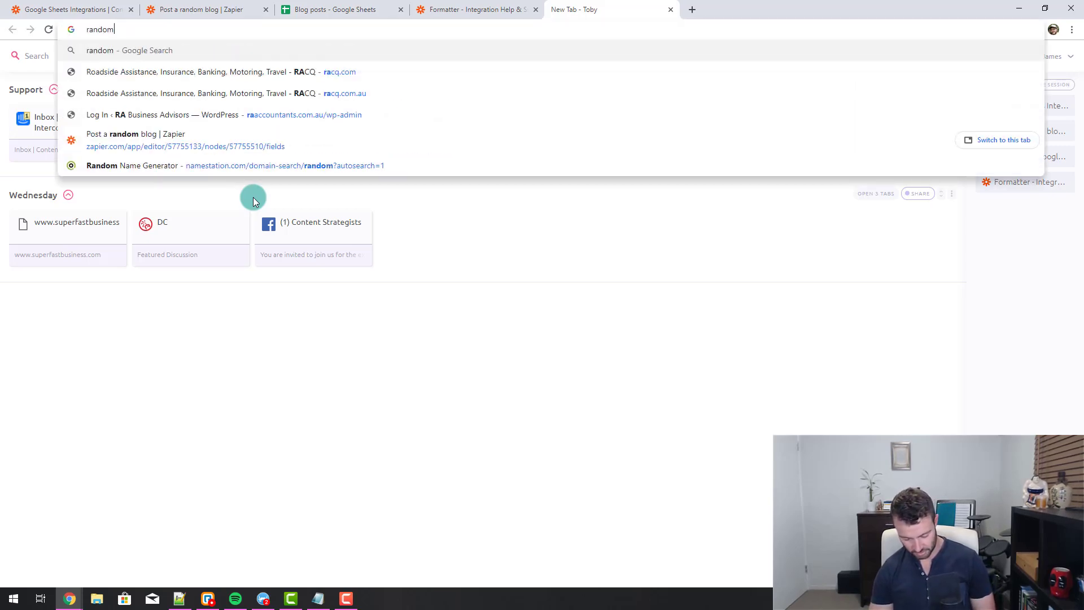
text( numbers in zapier)
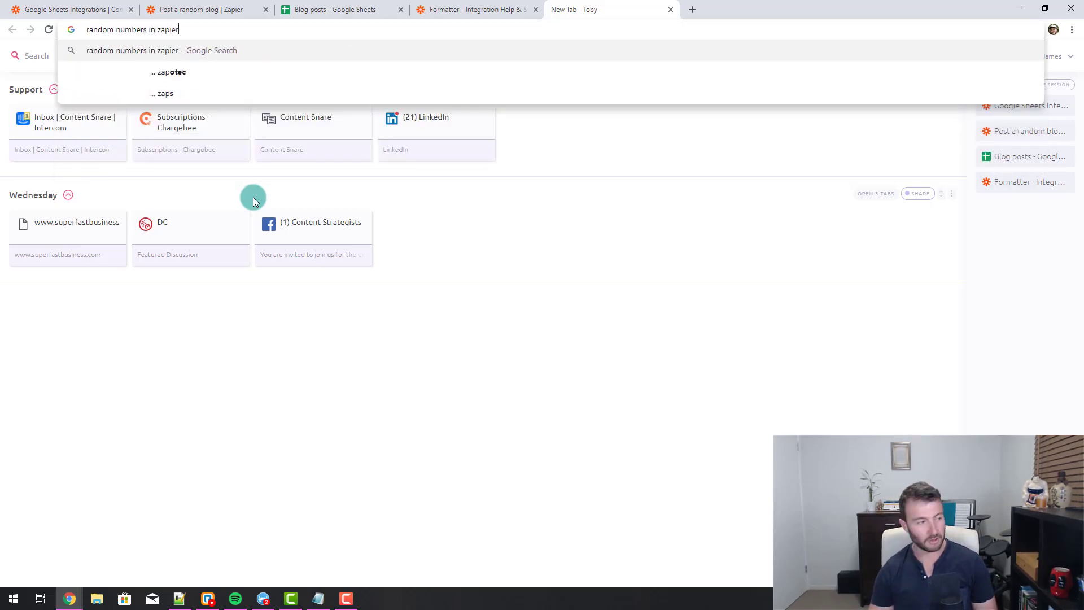
key(Return)
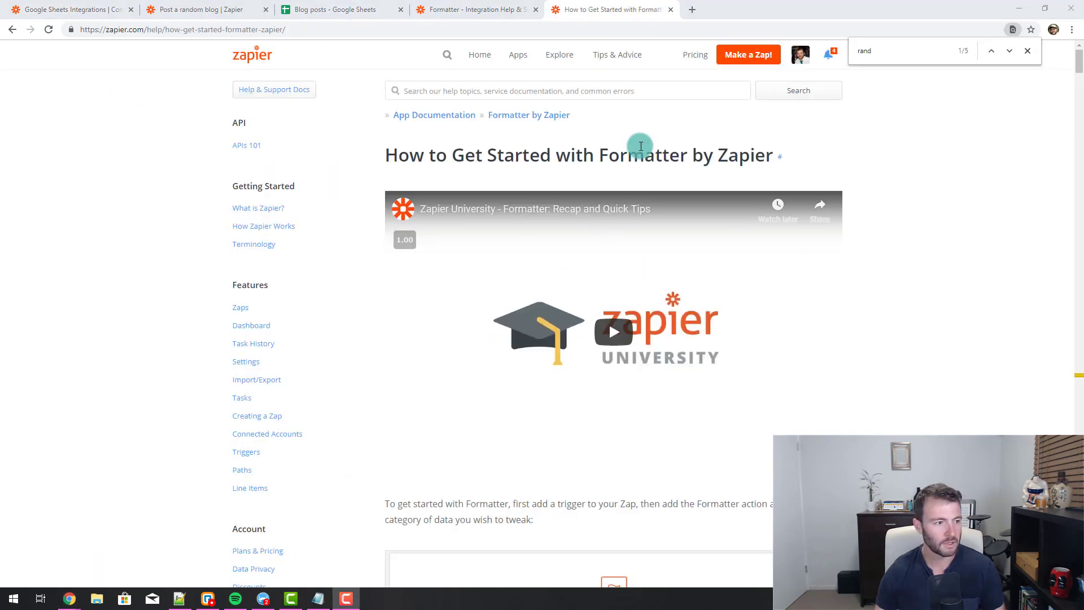
- Find "rand" in the Formatter by Zapier help article and examine the RAND() and RANDBETWEEN(min, max) descriptions
scroll(544, 150, down, 1)
scroll(523, 158, up, 1)
click(902, 54)
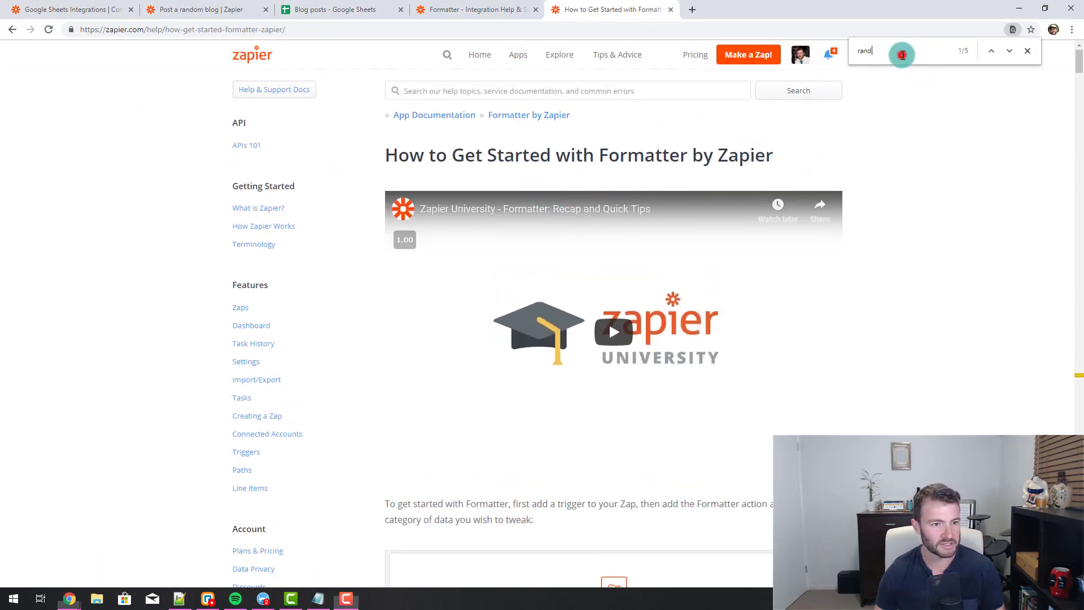
text(ran)
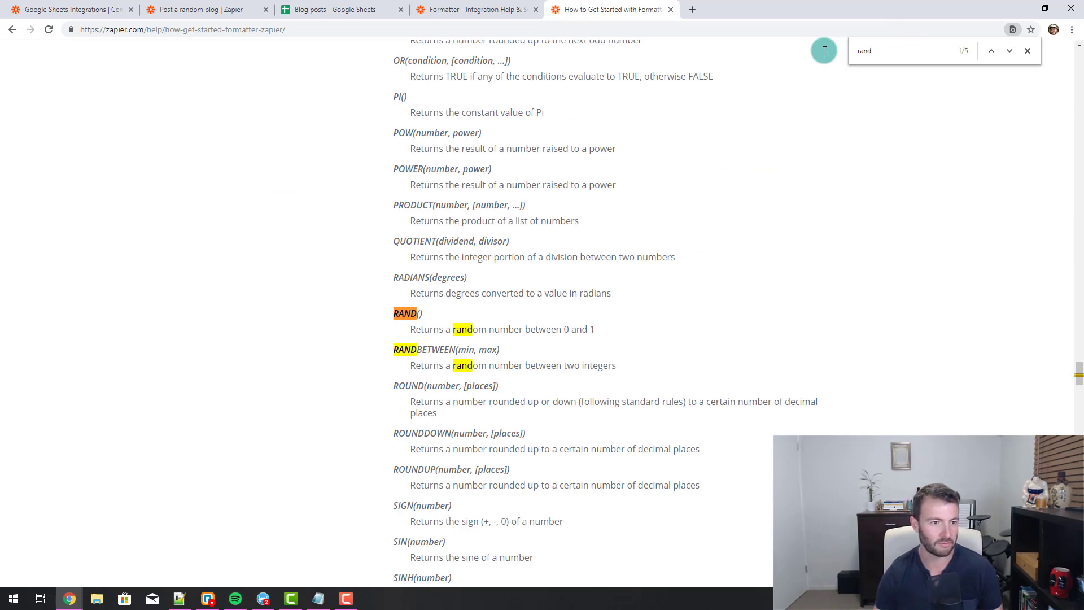
click(421, 314)
drag(395, 349, 672, 363)
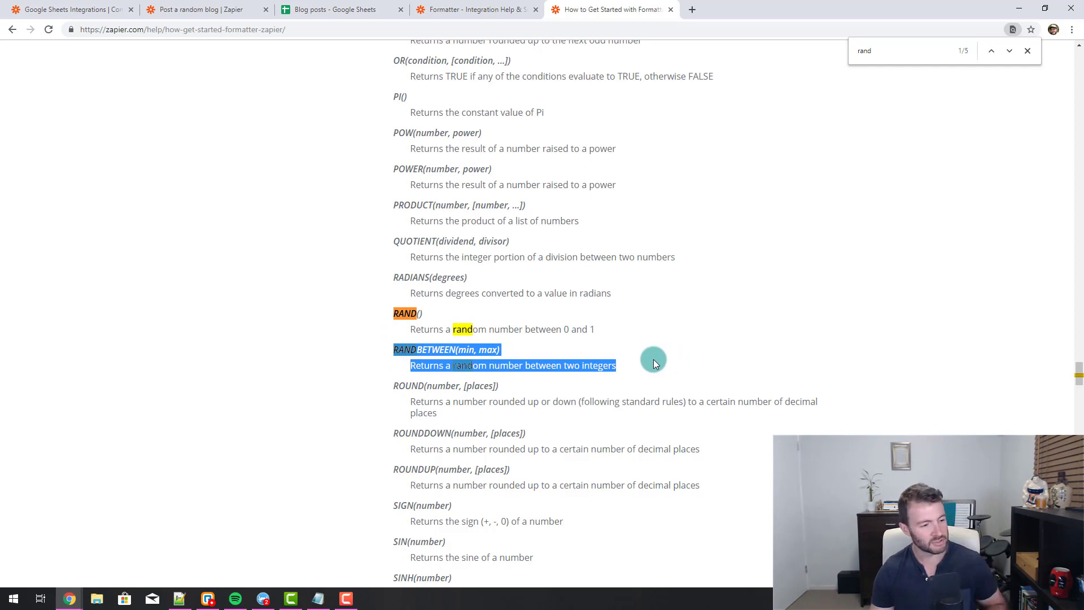
click(516, 375)
drag(388, 349, 689, 364)
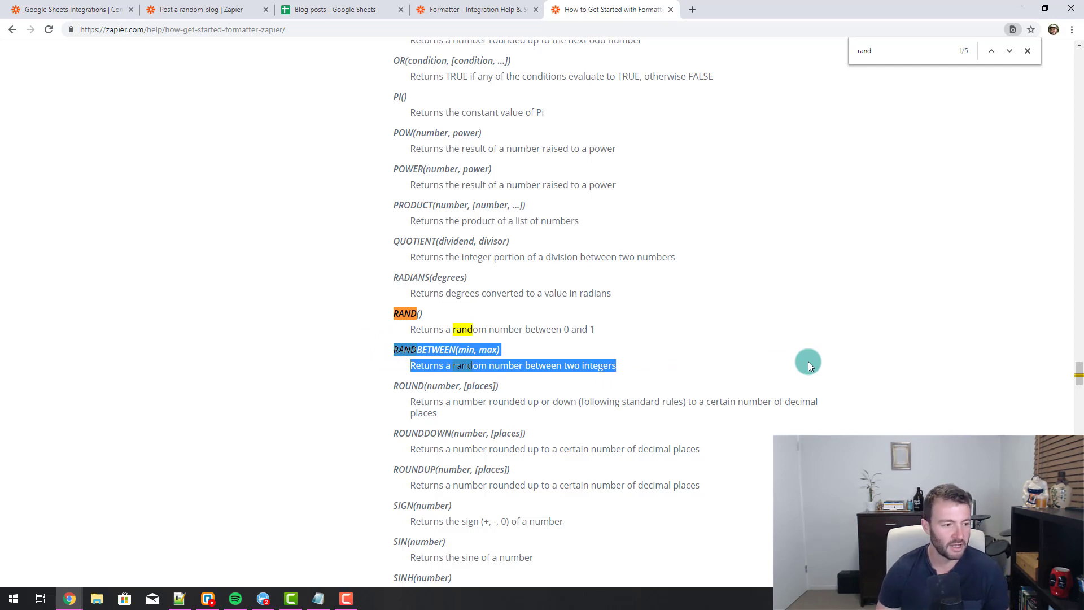
click(497, 368)
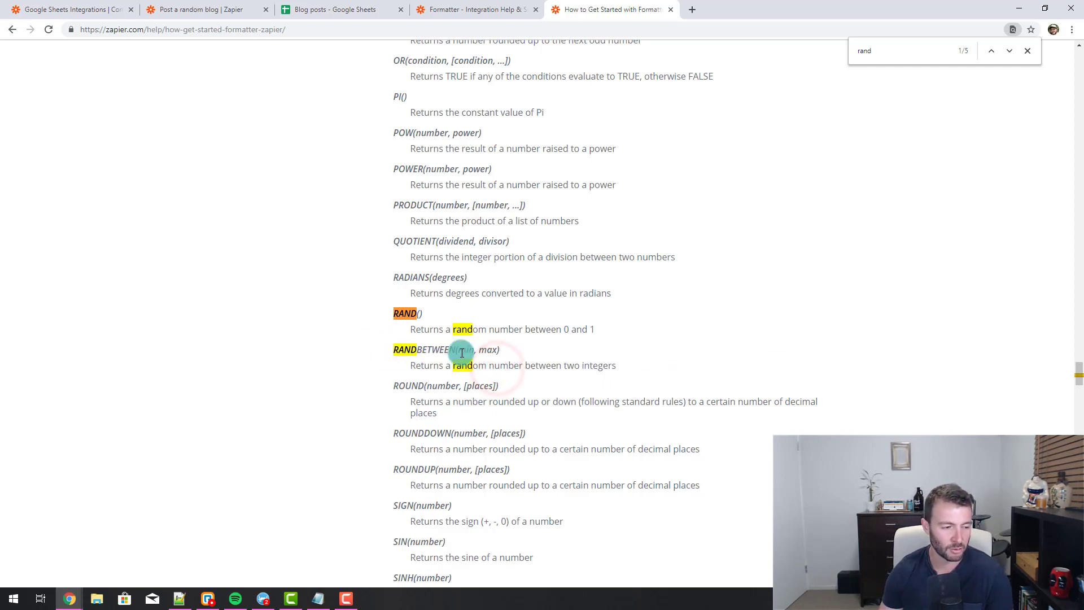
- Return to the Blog posts spreadsheet and check the first and last row numbers in A2 and A4
click(338, 9)
click(67, 145)
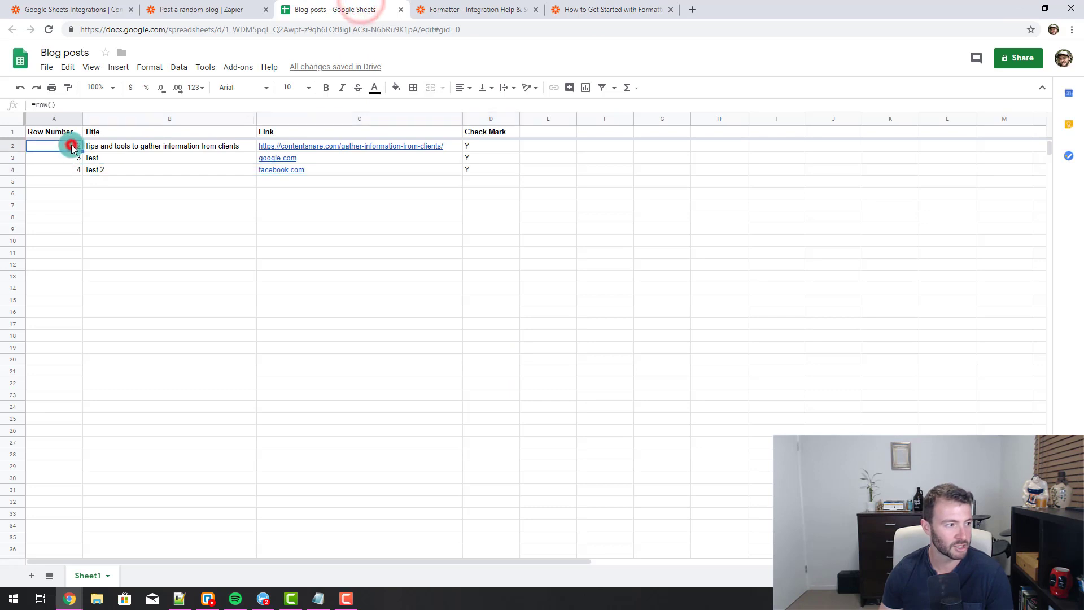
click(71, 170)
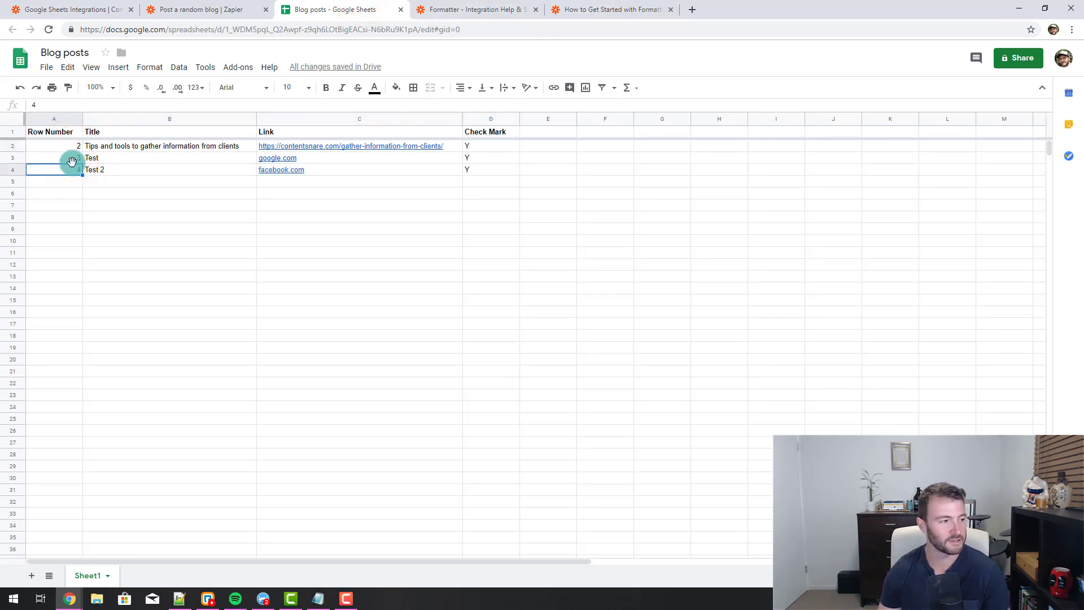
- Compare the RANDBETWEEN(min, max) description in the Formatter help article with the first and last row numbers in the Blog posts spreadsheet
click(599, 9)
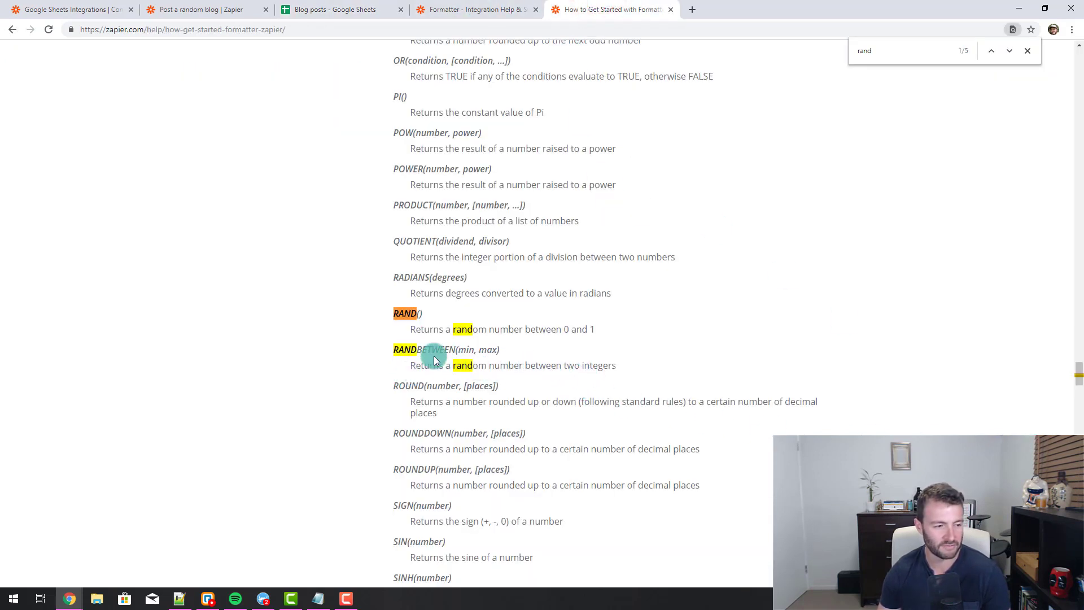
click(333, 9)
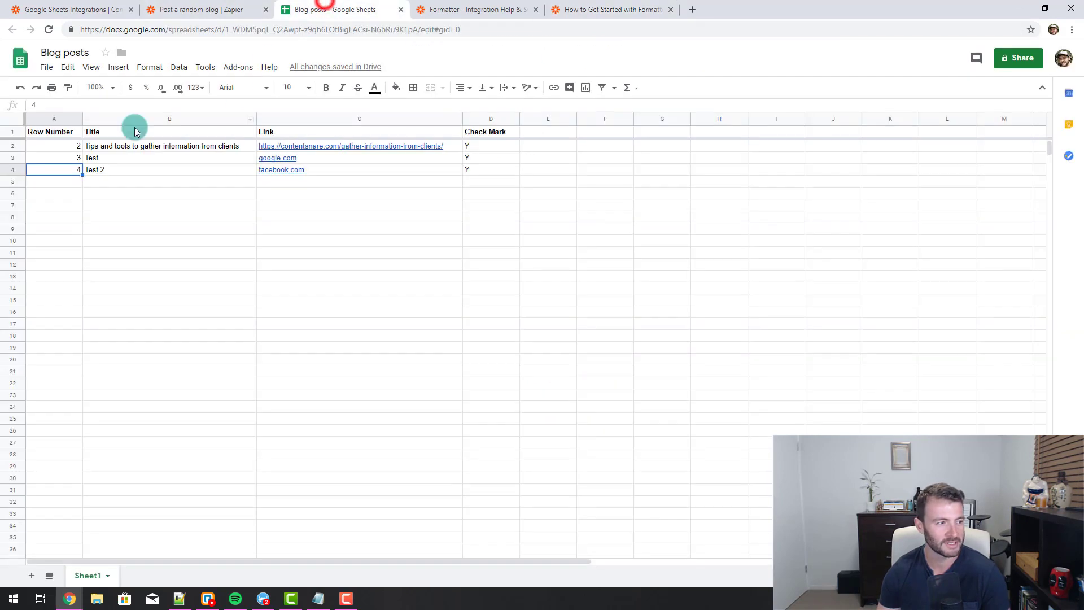
click(61, 147)
drag(70, 172, 128, 169)
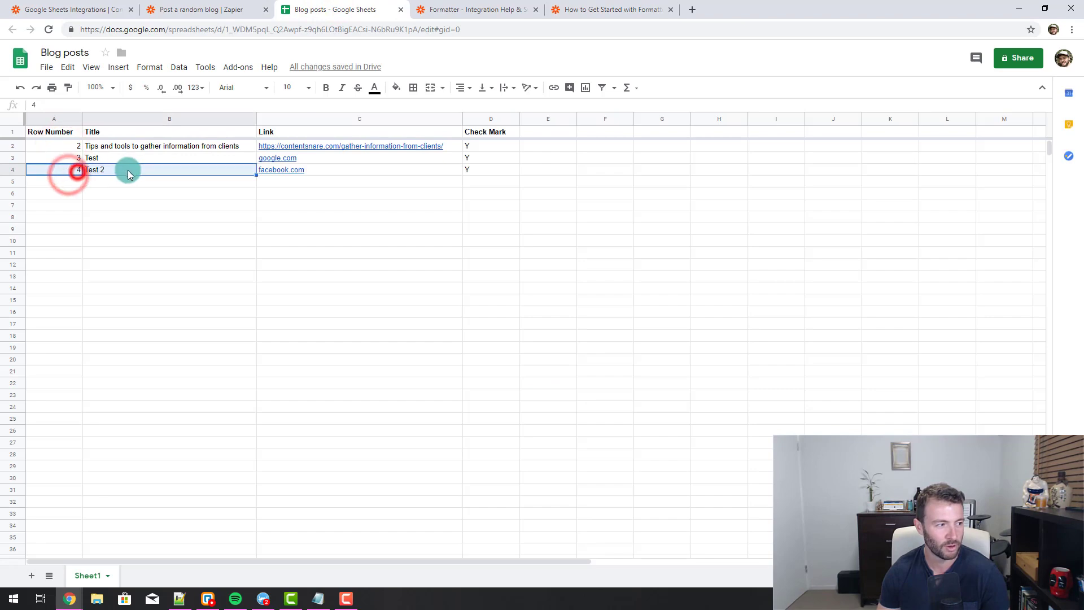
- Return to the Formatter help article and examine which Numbers transform supports RANDBETWEEN, including the setup example above the function list
click(484, 8)
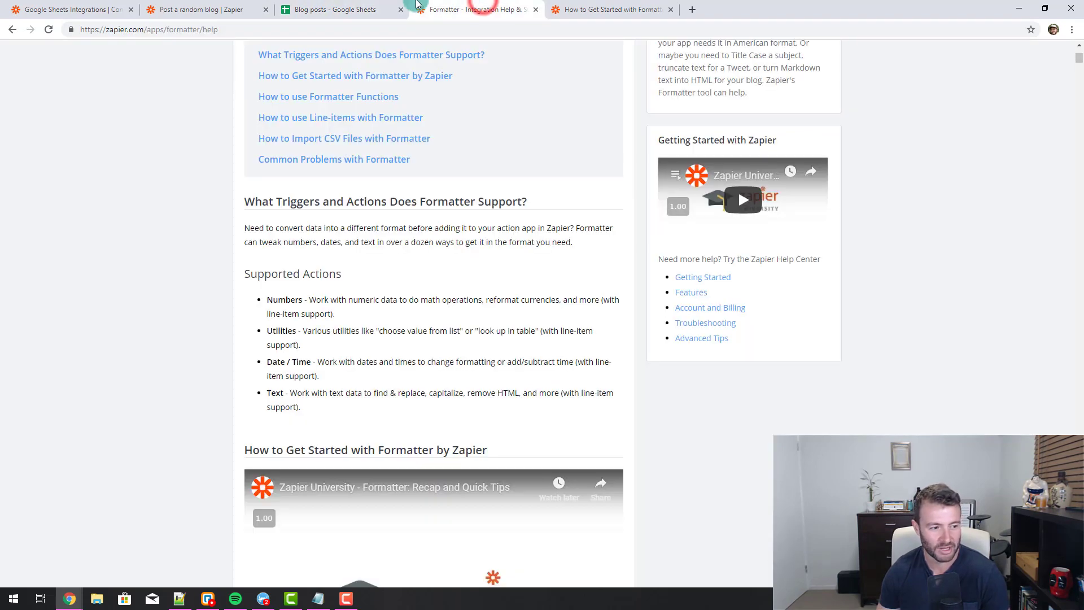
click(371, 8)
click(232, 8)
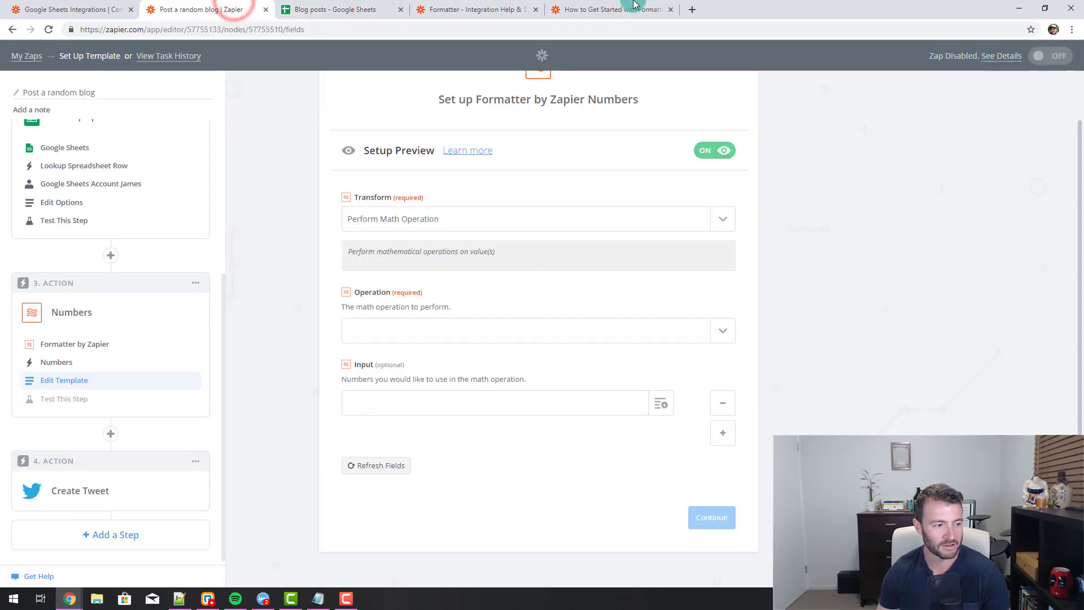
click(616, 9)
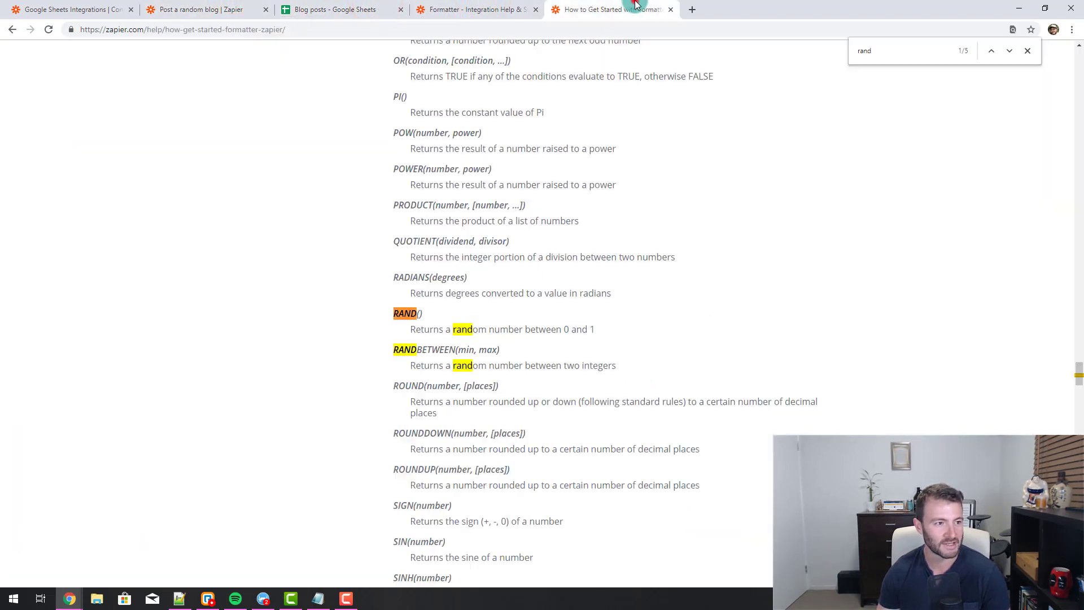
double_click(413, 352)
scroll(491, 329, up, 20)
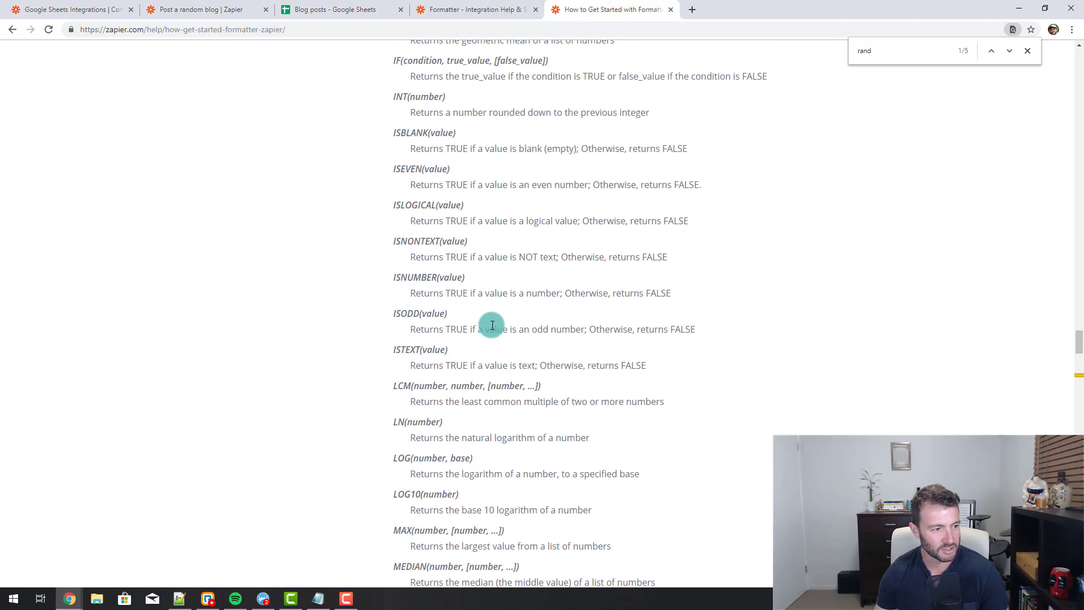
scroll(490, 329, down, 3)
scroll(486, 322, up, 5)
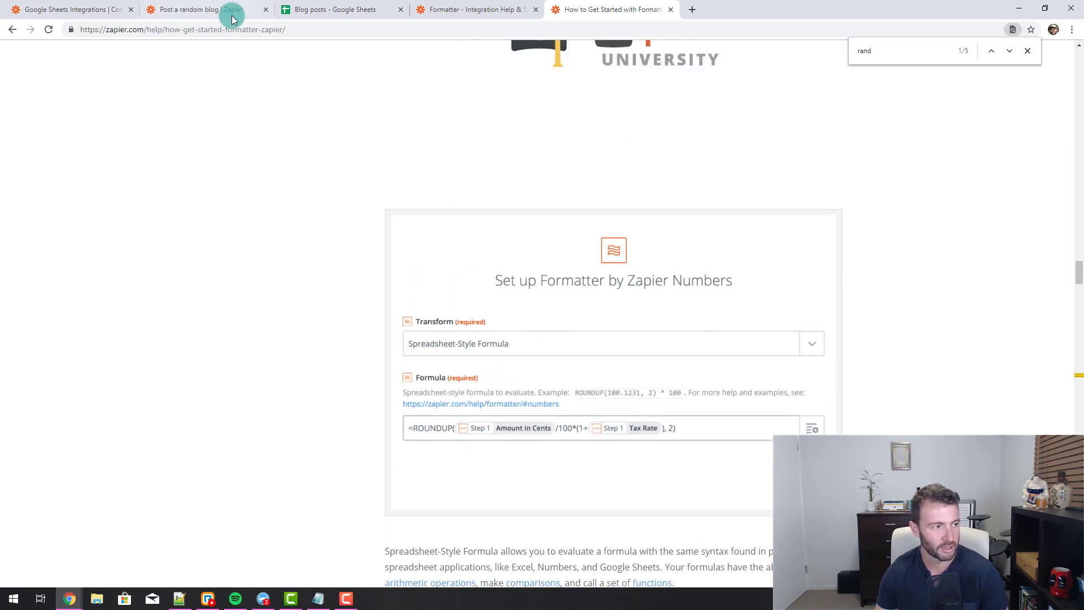
- In the zap's Numbers step, set Transform to Spreadsheet-Style Formula and begin the formula with =RANDBETWEEN(2,
click(213, 5)
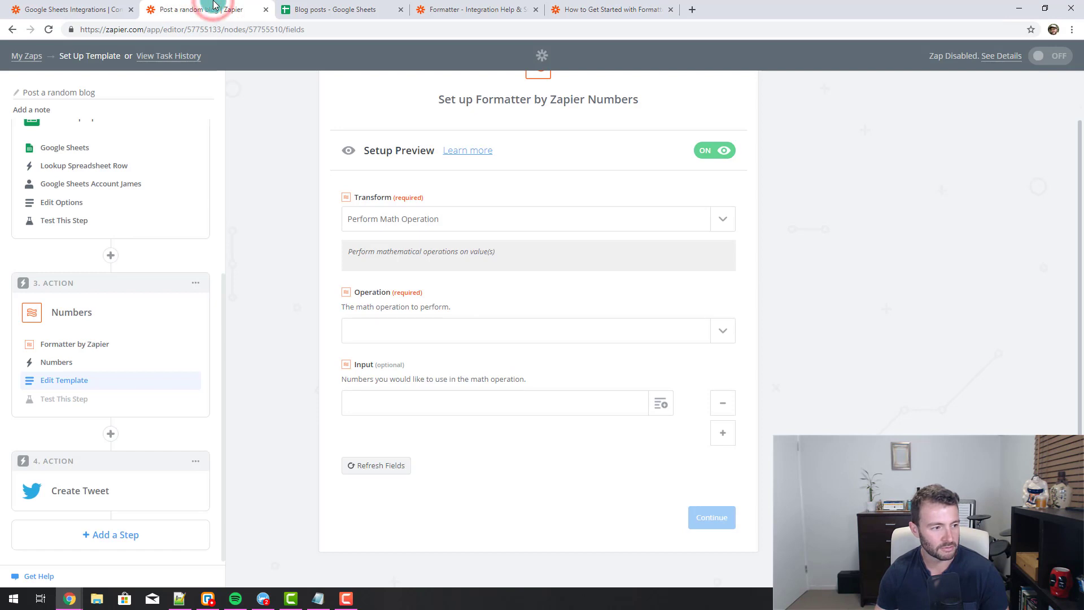
click(441, 225)
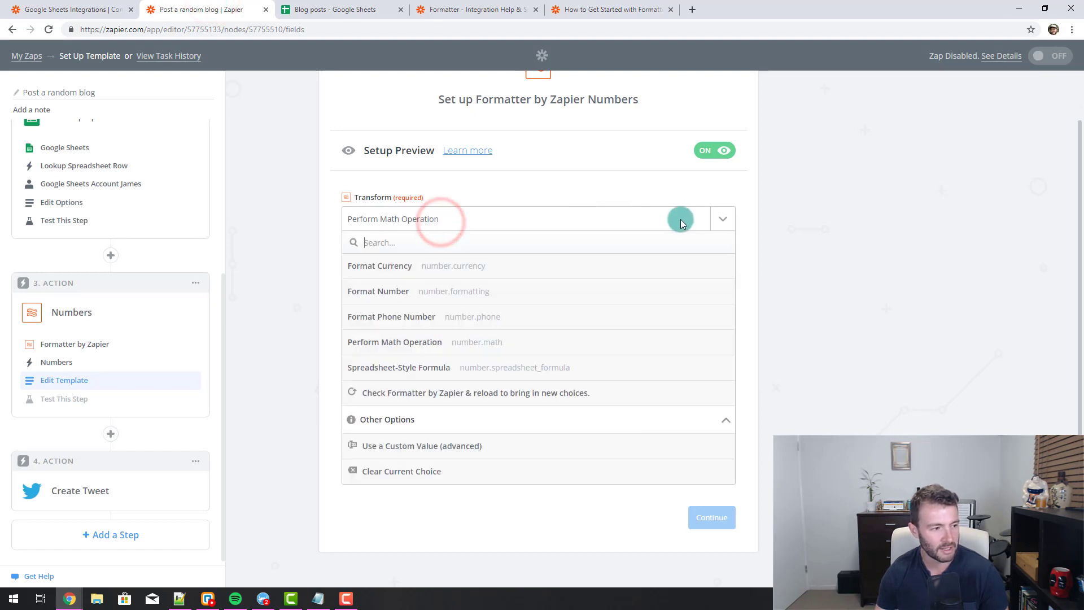
click(410, 369)
click(423, 391)
text(=)
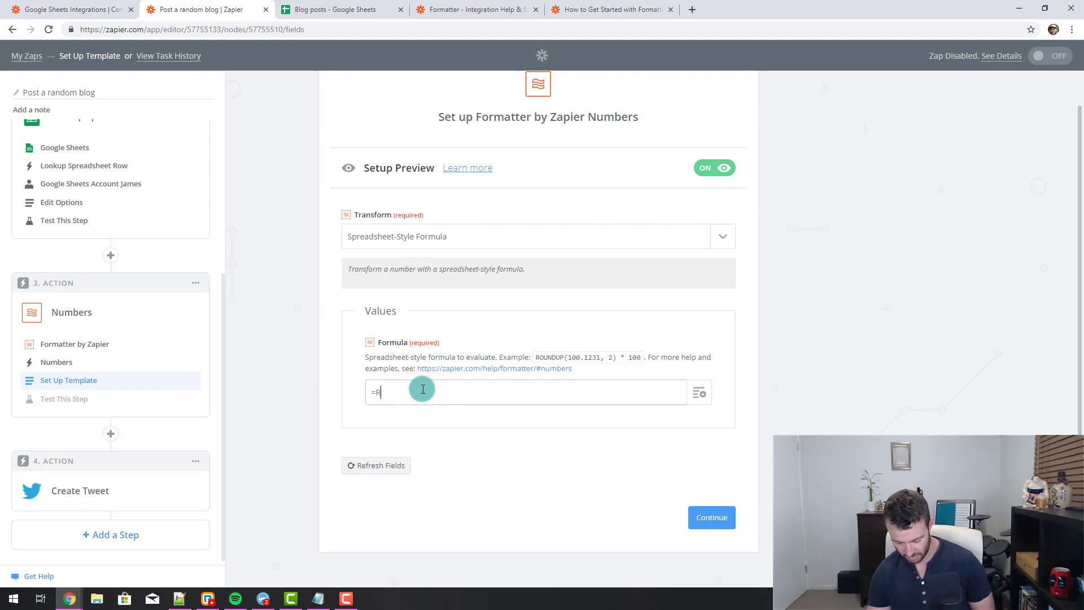
text(RANDBETWEEN(2,)
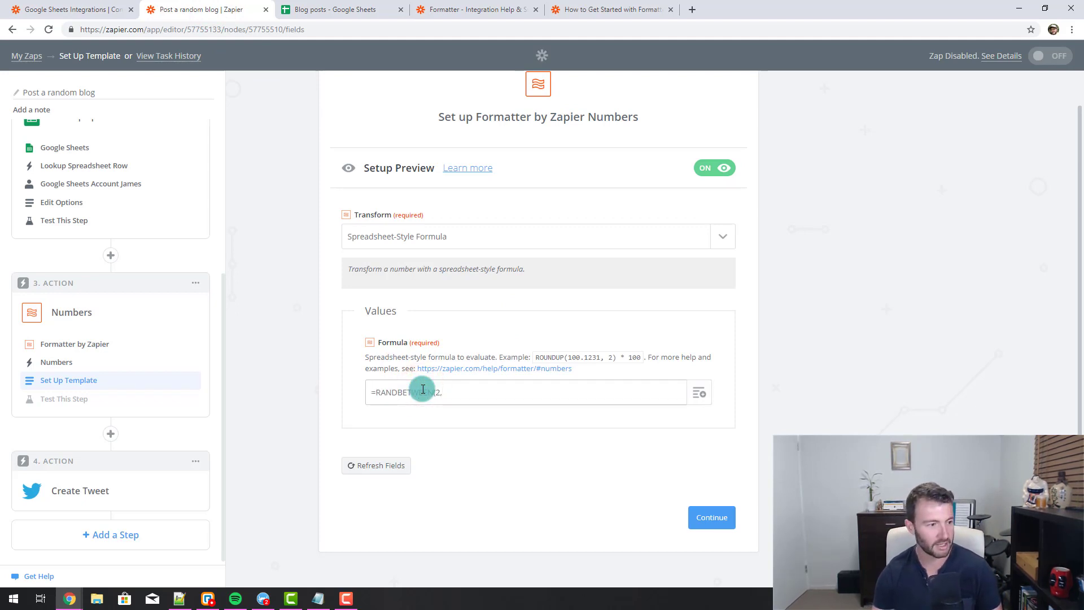
- Find "randbe" in the Formatter help article, check the RANDBETWEEN arguments, and return to the zap's formula
click(562, 9)
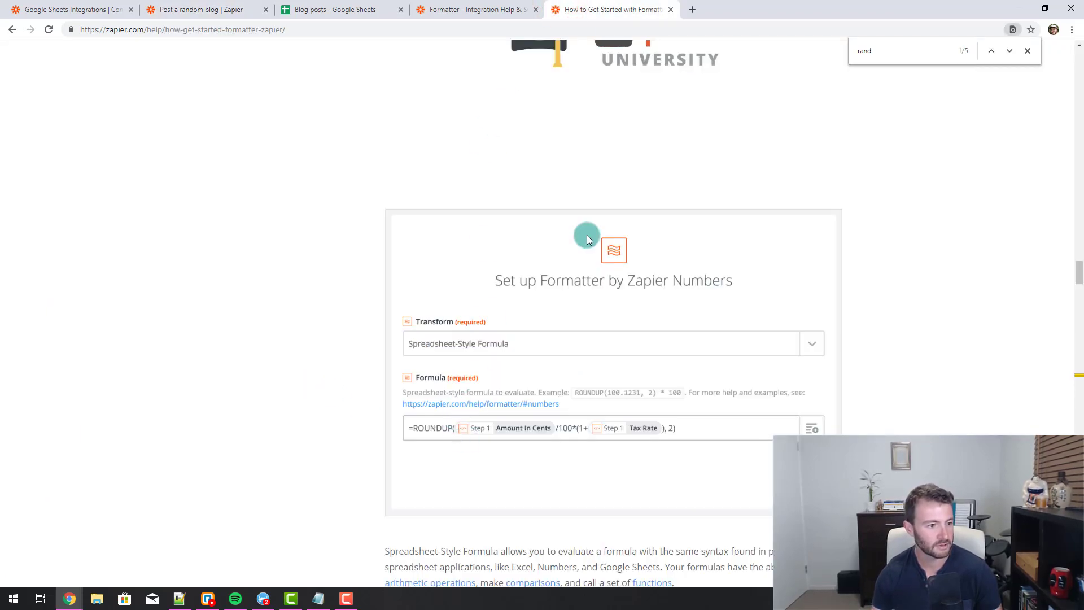
scroll(588, 239, down, 4)
text(be)
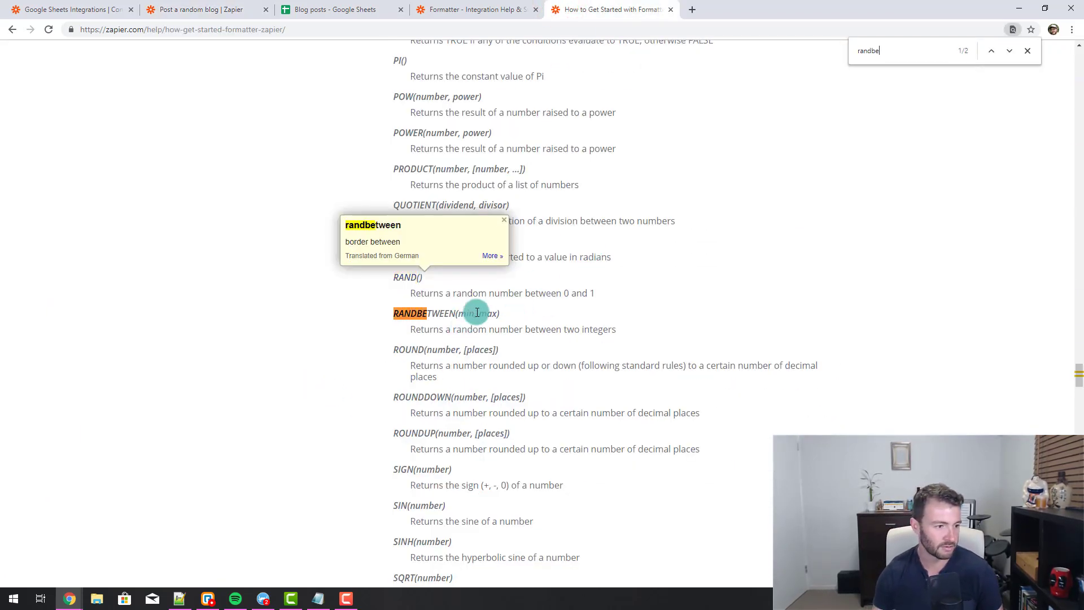
click(477, 9)
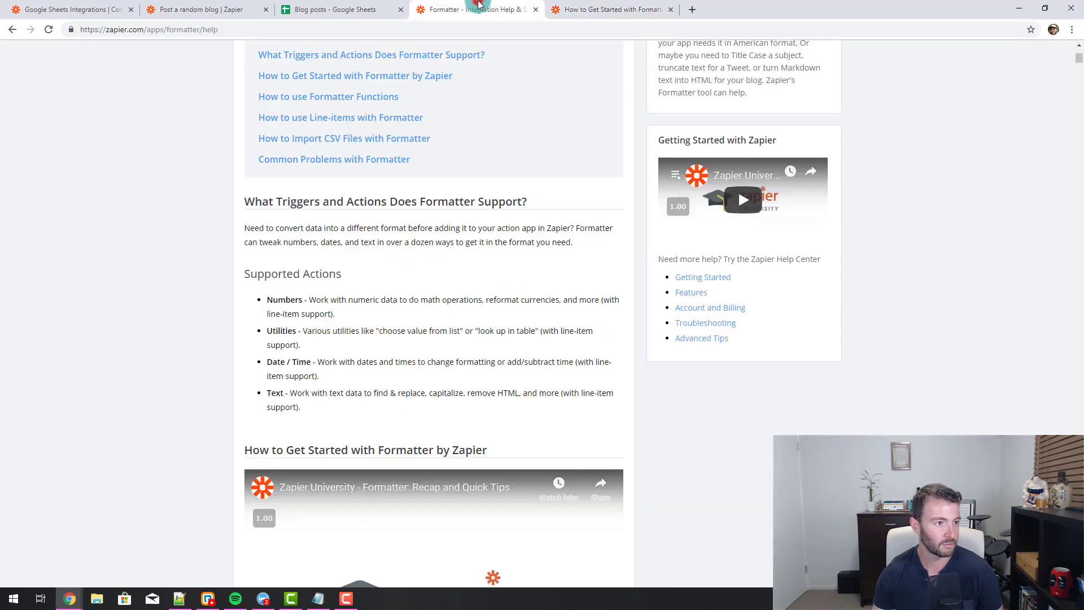
click(374, 9)
click(209, 9)
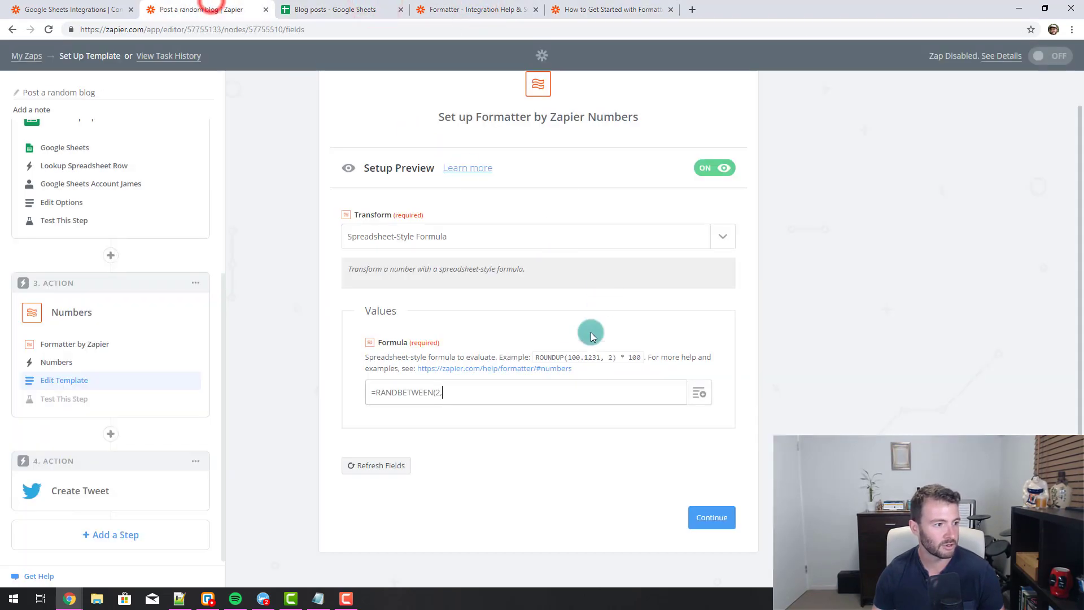
- Use the ID from Lookup Spreadsheet Row as the RANDBETWEEN maximum, close the parenthesis and continue to the step's test
click(694, 390)
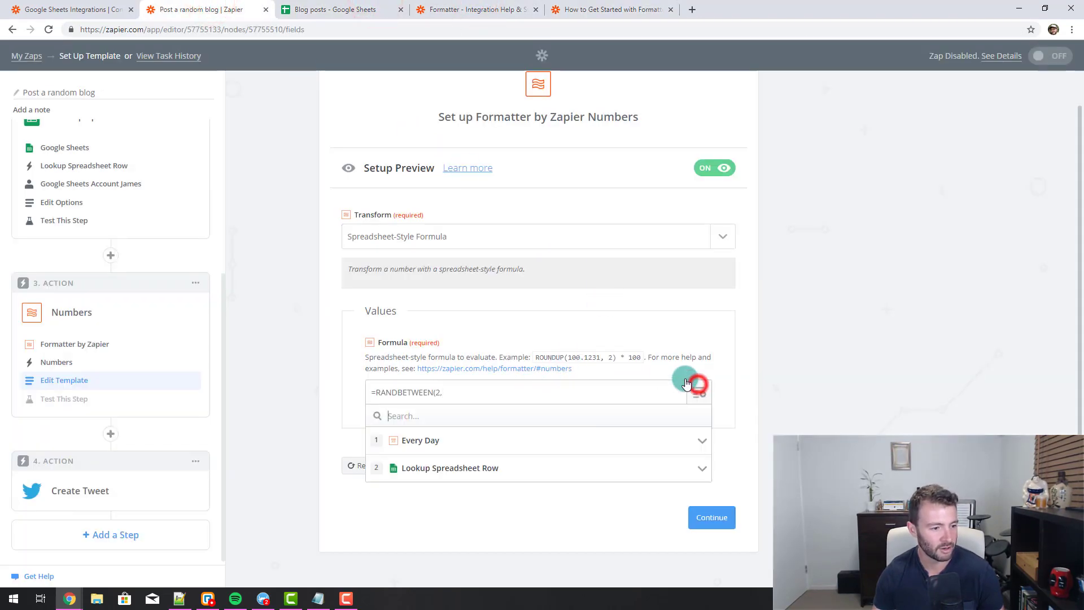
click(464, 468)
scroll(452, 480, down, 1)
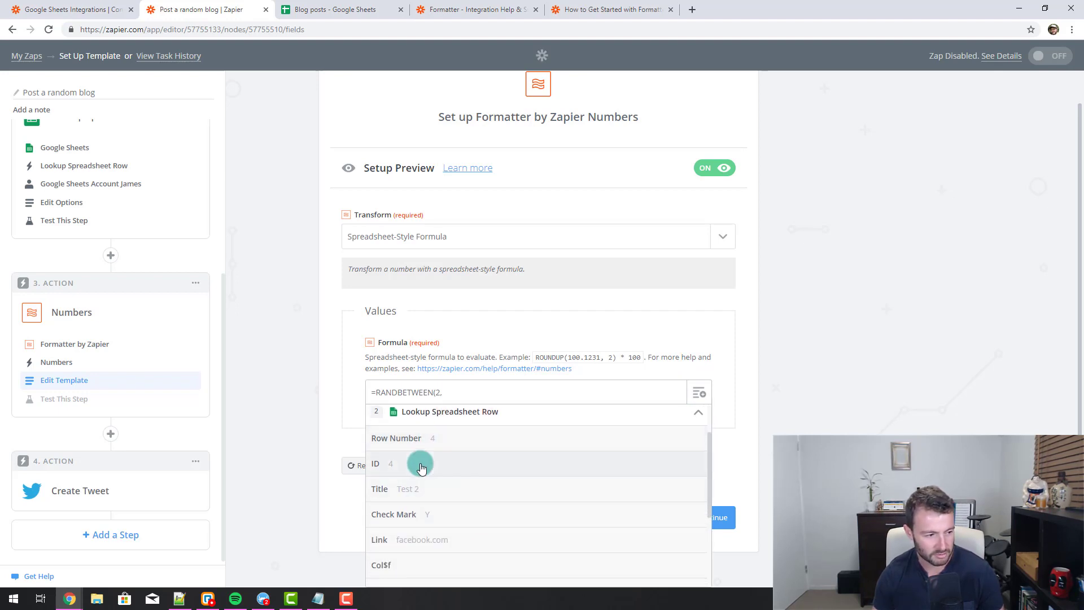
click(421, 468)
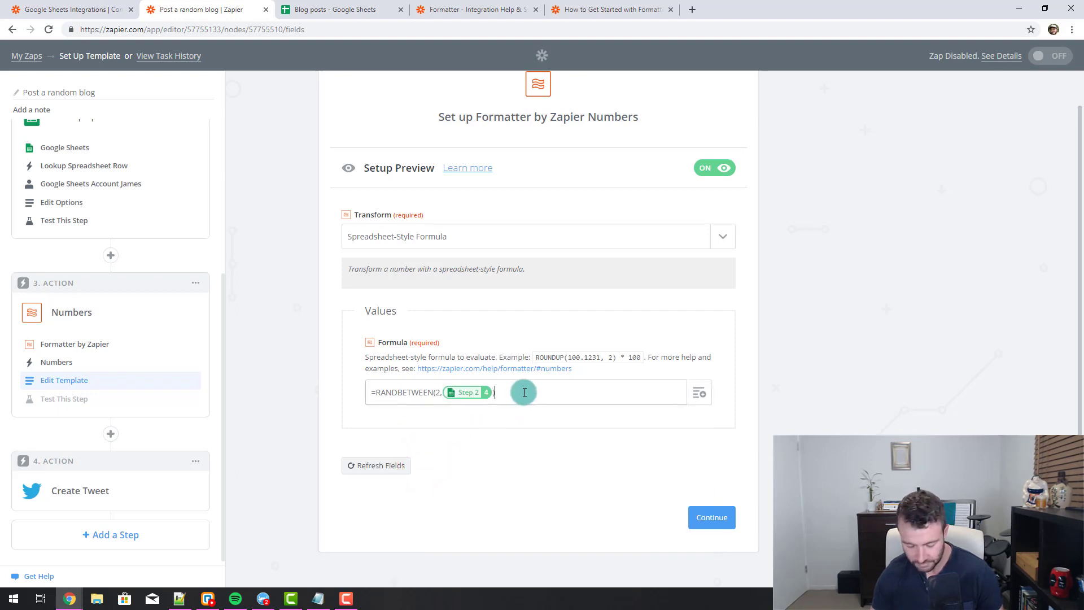
click(714, 514)
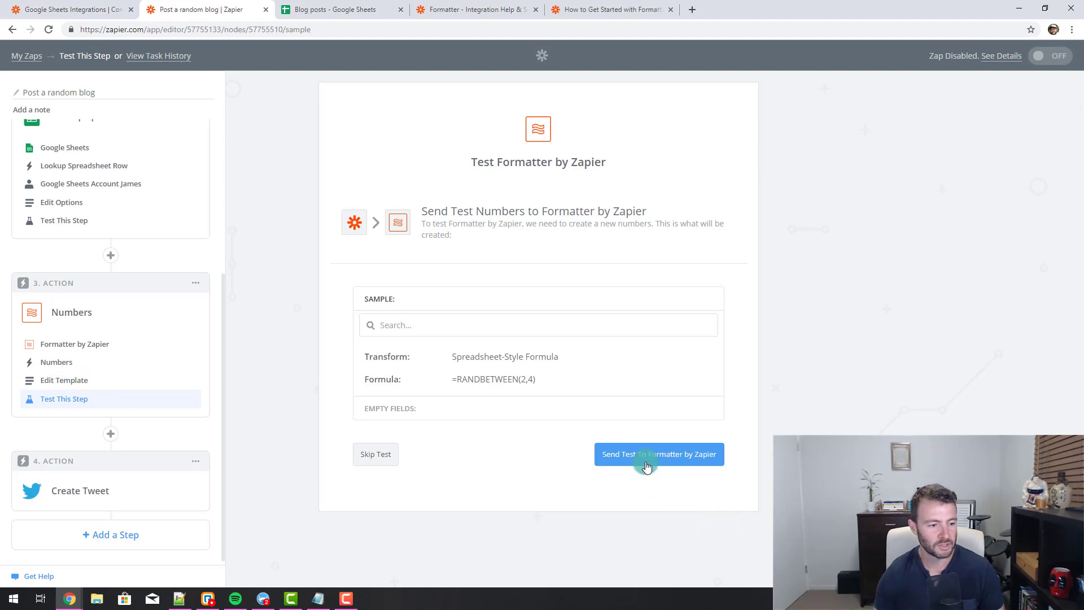
- Send the Numbers test to Formatter by Zapier and rerun it several times to check the random output
click(676, 460)
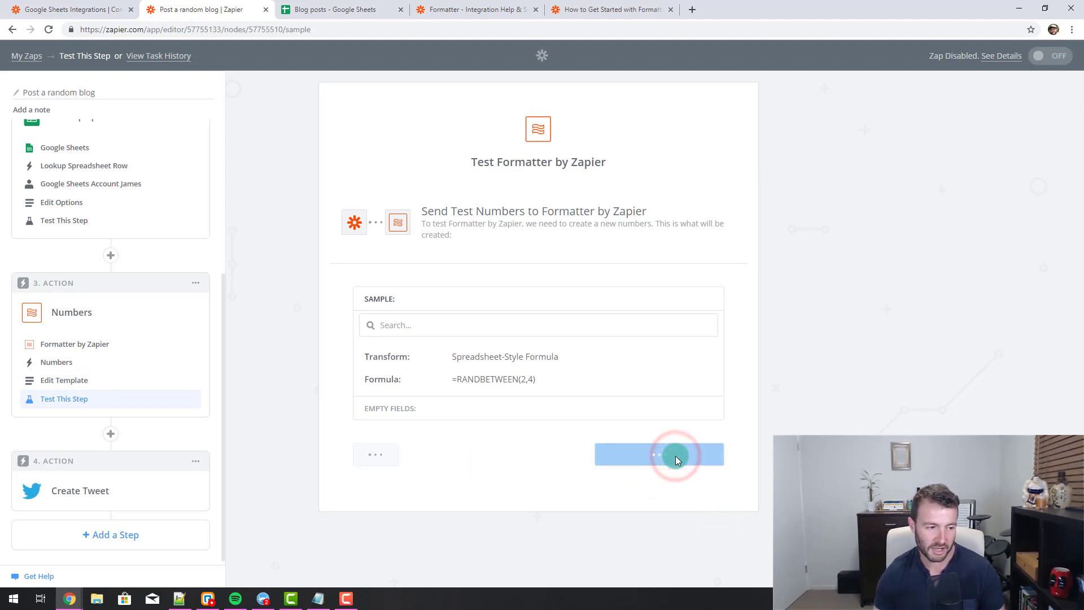
click(390, 452)
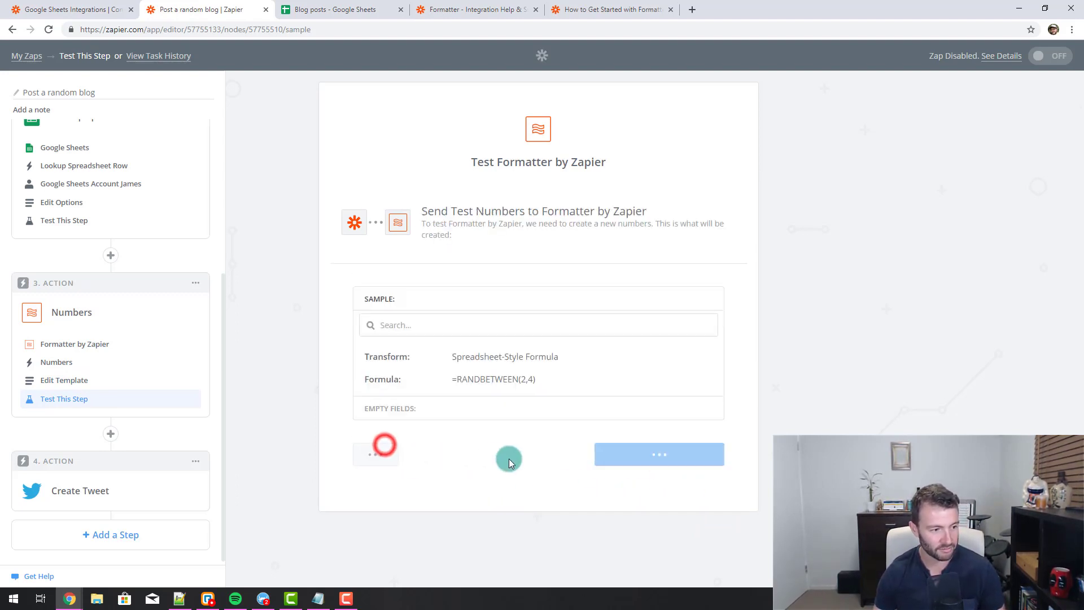
click(696, 461)
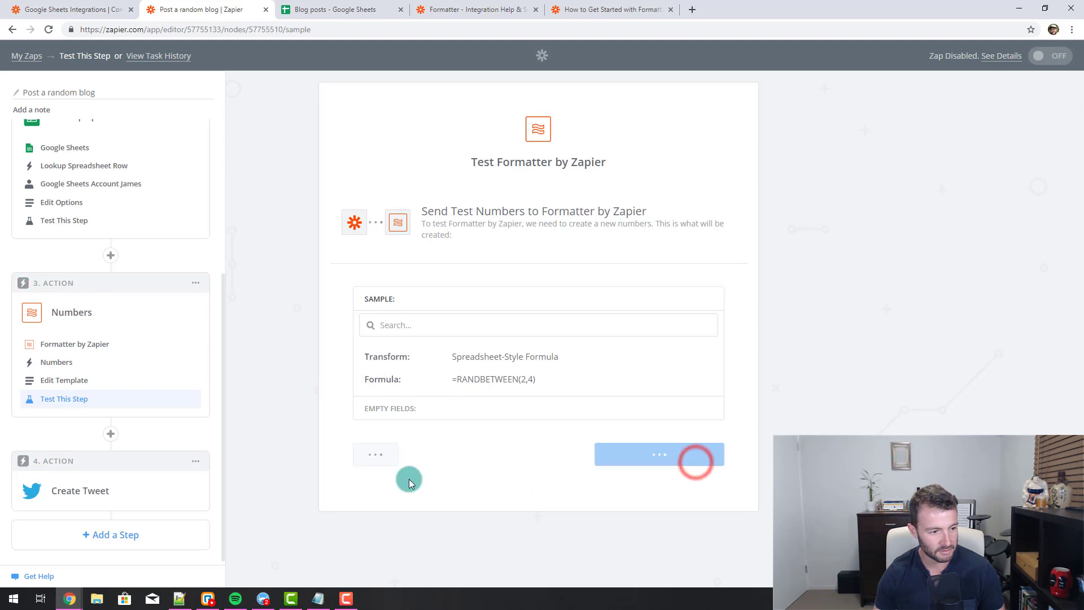
click(387, 454)
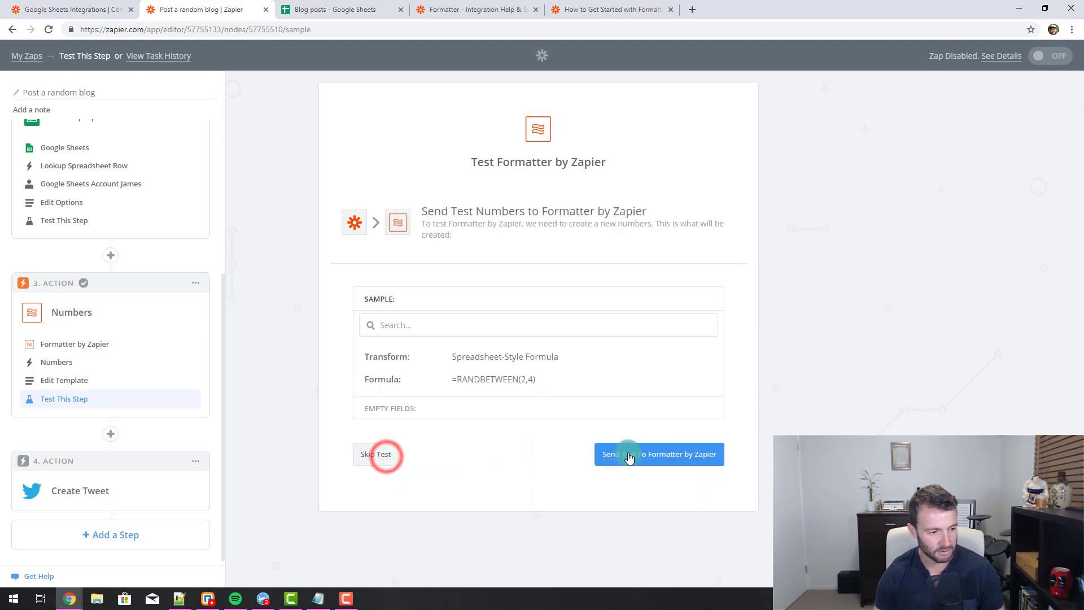
click(681, 454)
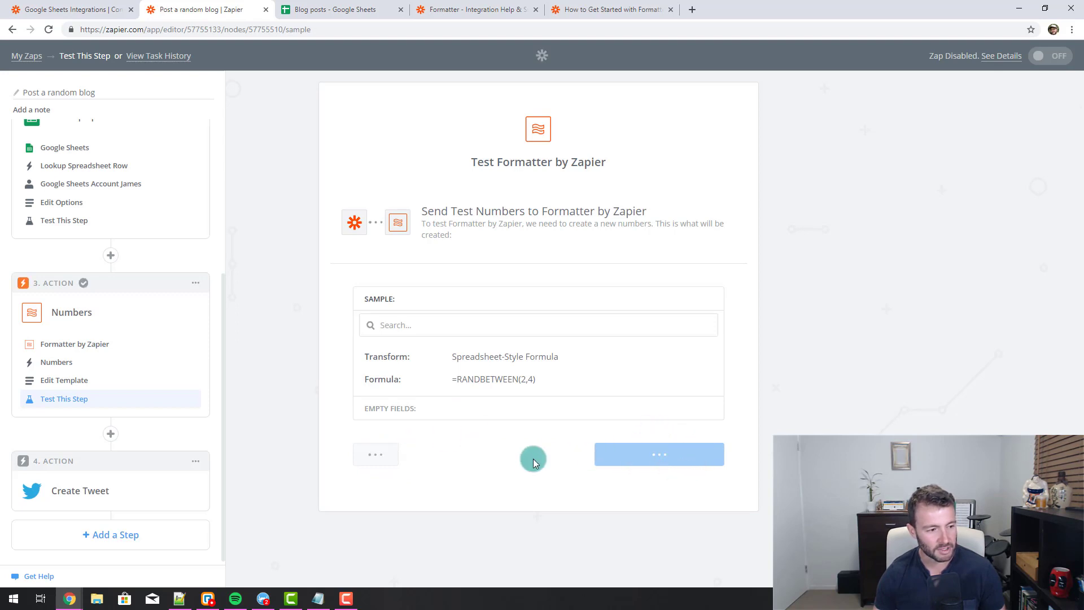
click(405, 453)
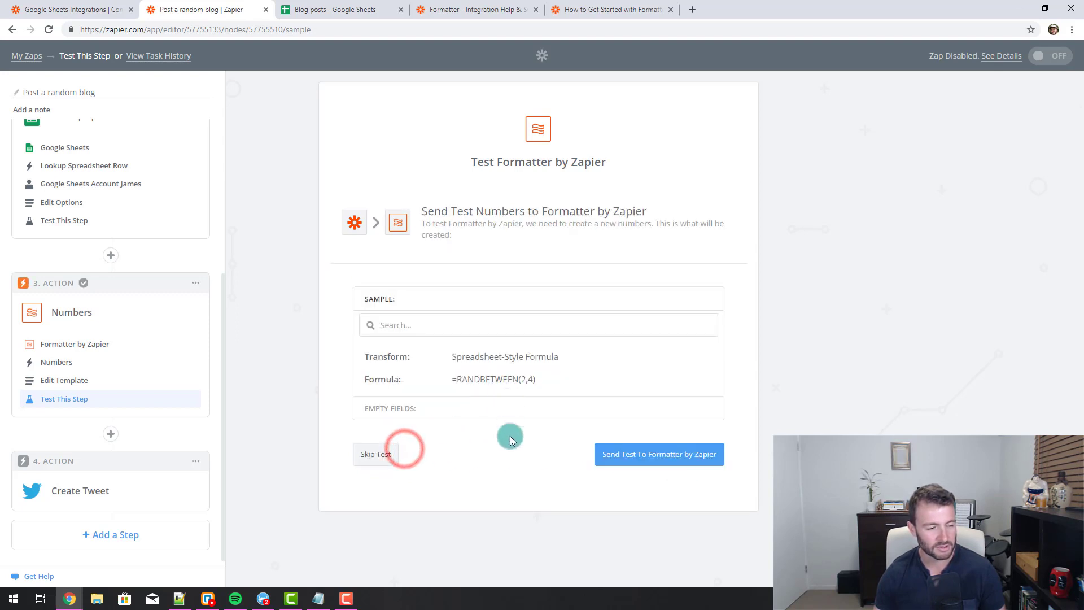
click(621, 456)
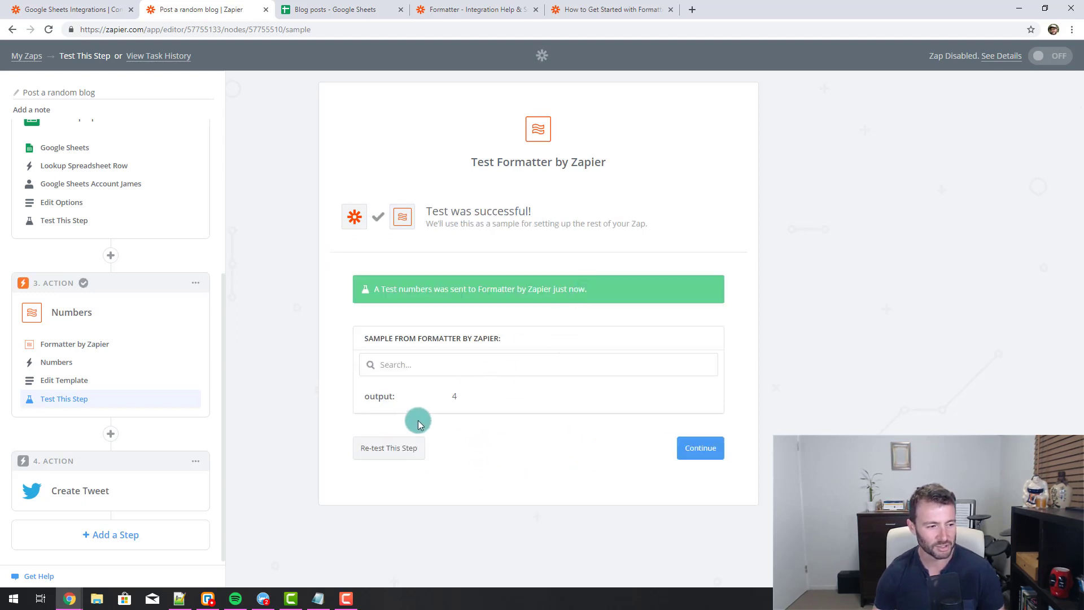
click(441, 395)
click(382, 449)
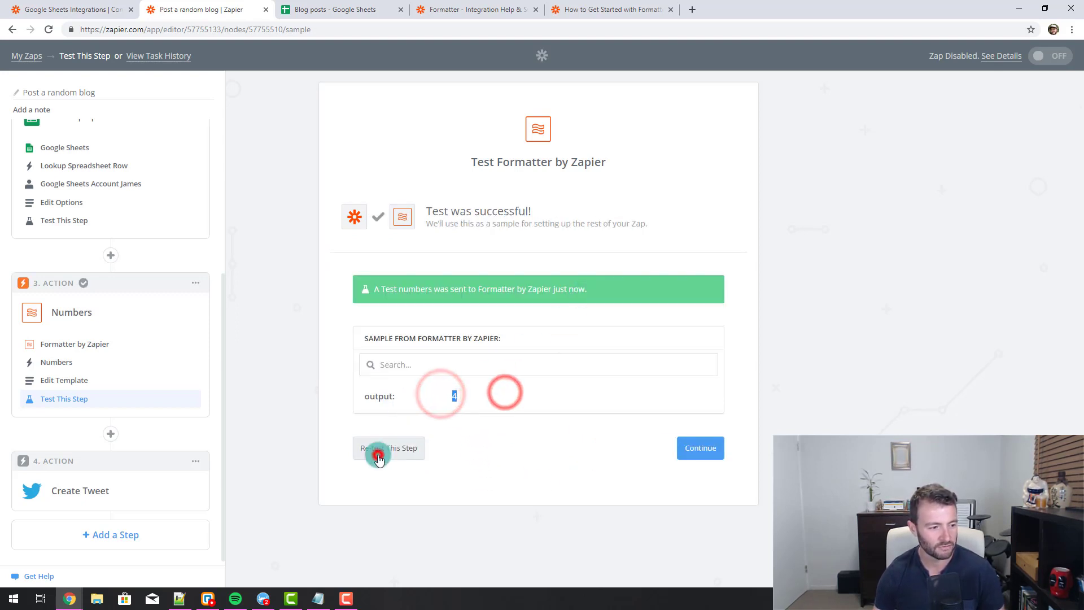
click(607, 451)
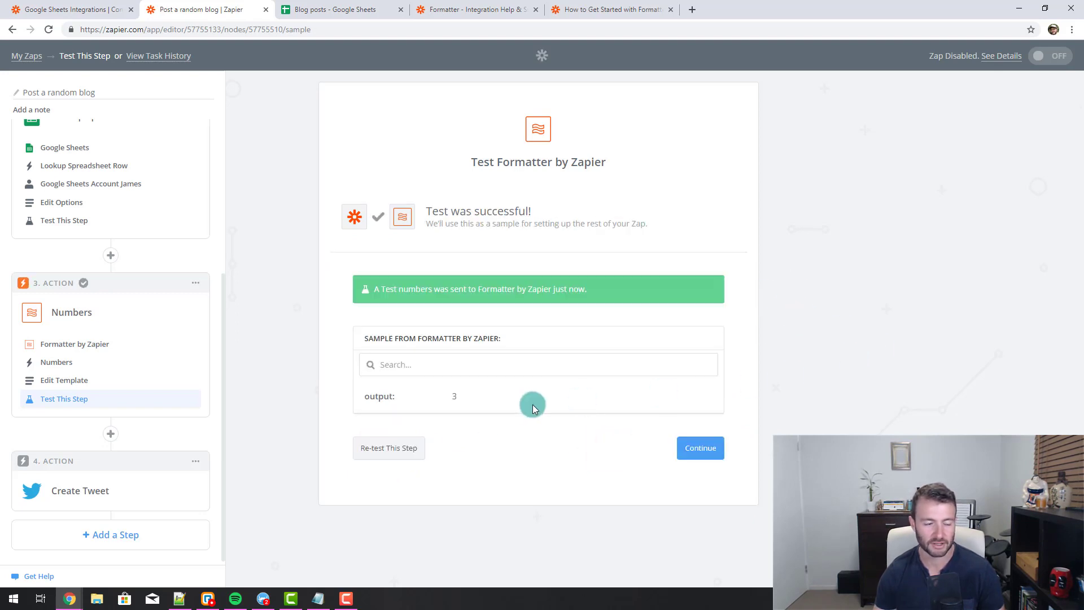
click(412, 444)
click(640, 453)
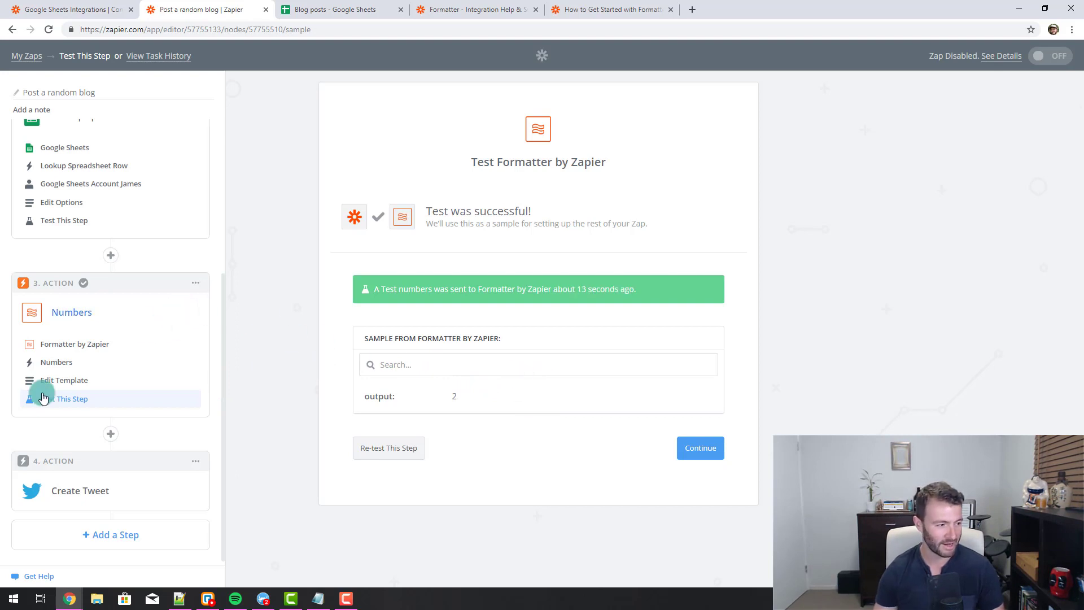
- Review the zap's existing steps and check the row numbers in A2 through A4 of the Blog posts spreadsheet
scroll(150, 361, up, 4)
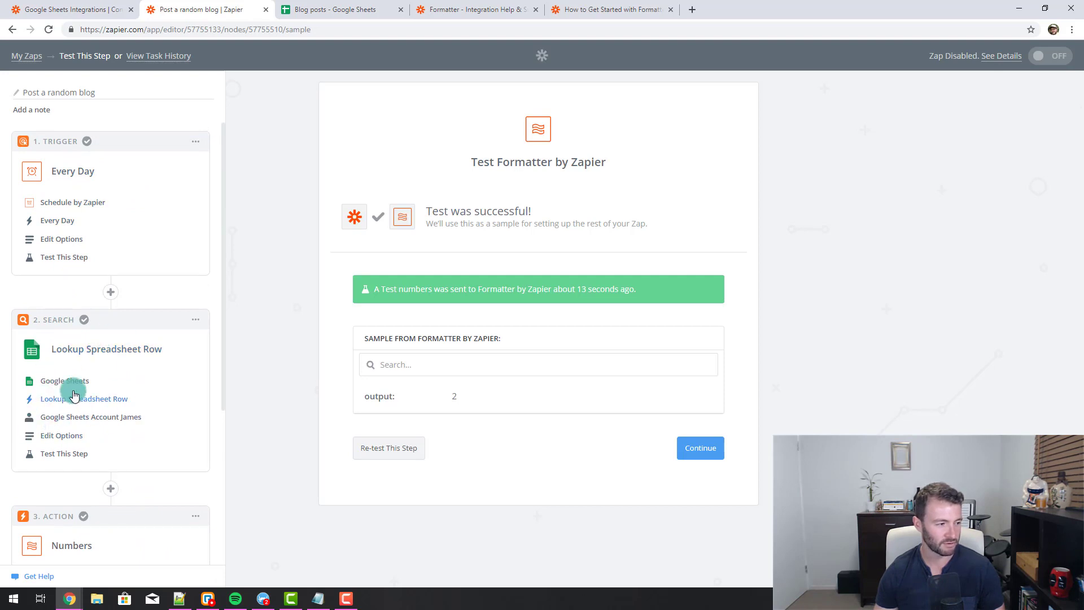
scroll(76, 384, down, 4)
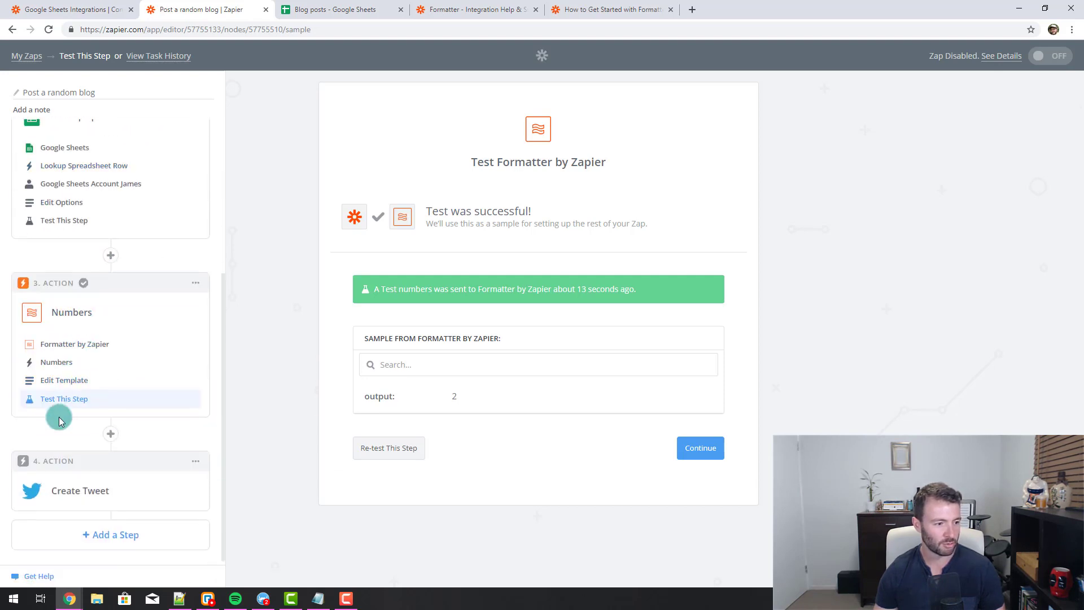
click(319, 9)
drag(60, 147, 66, 169)
click(66, 146)
click(66, 170)
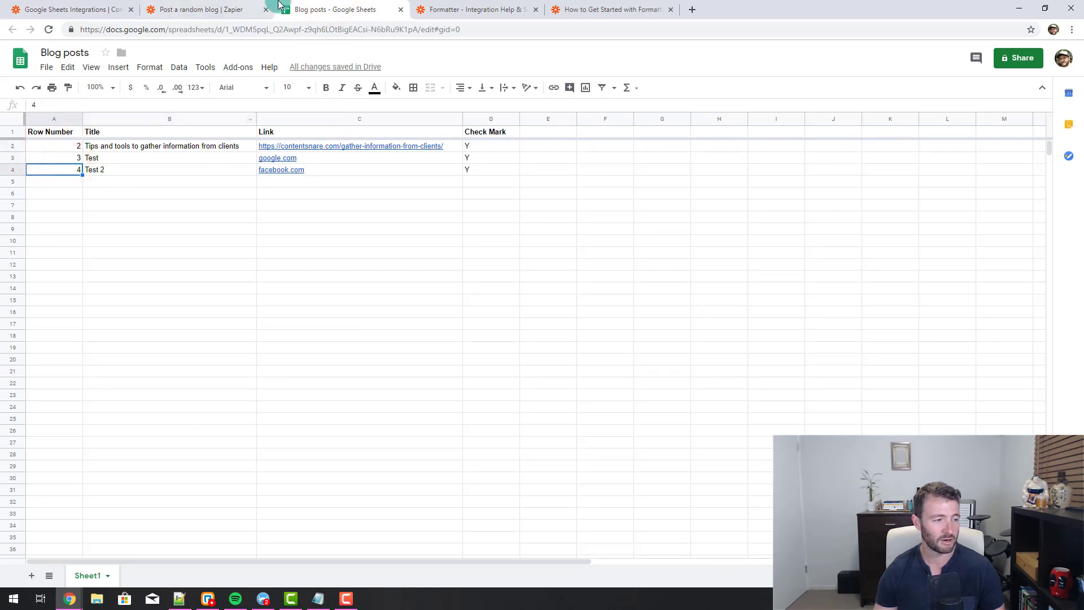
- Add an action step after the zap's Numbers step and choose Google Sheets as its app
click(218, 9)
click(105, 435)
click(84, 489)
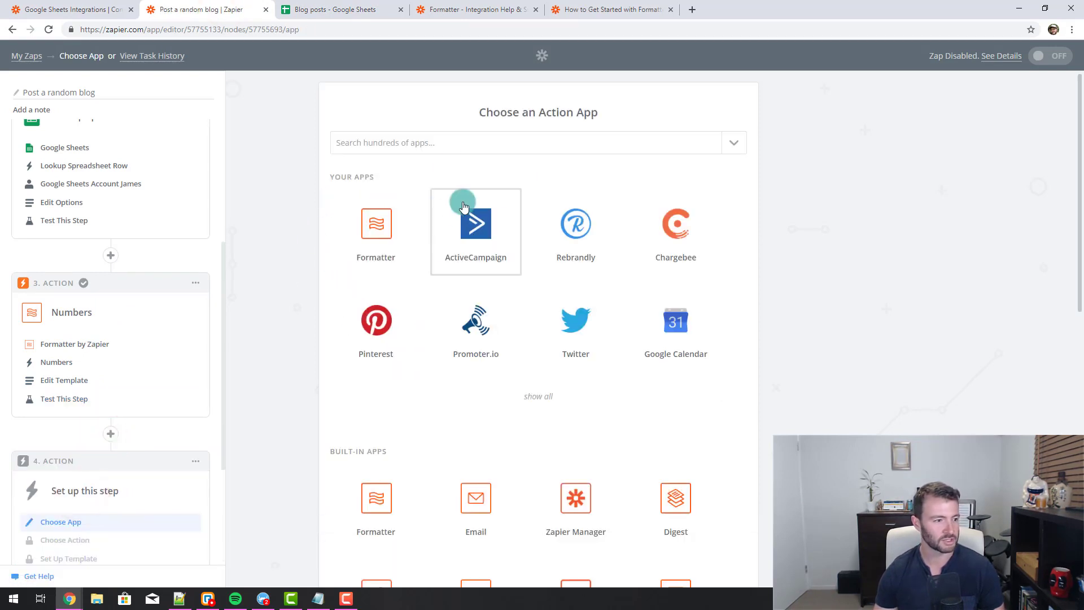
click(445, 142)
text(shee)
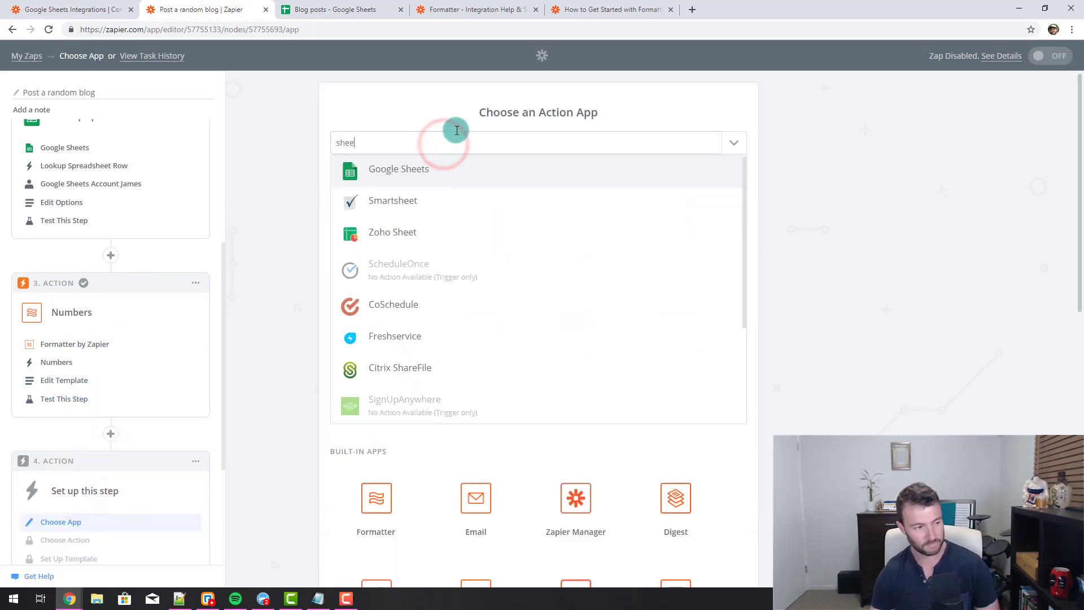
click(530, 171)
- Rename the zap's second step, Lookup Spreadsheet Row, as "Get last row"
scroll(192, 235, up, 3)
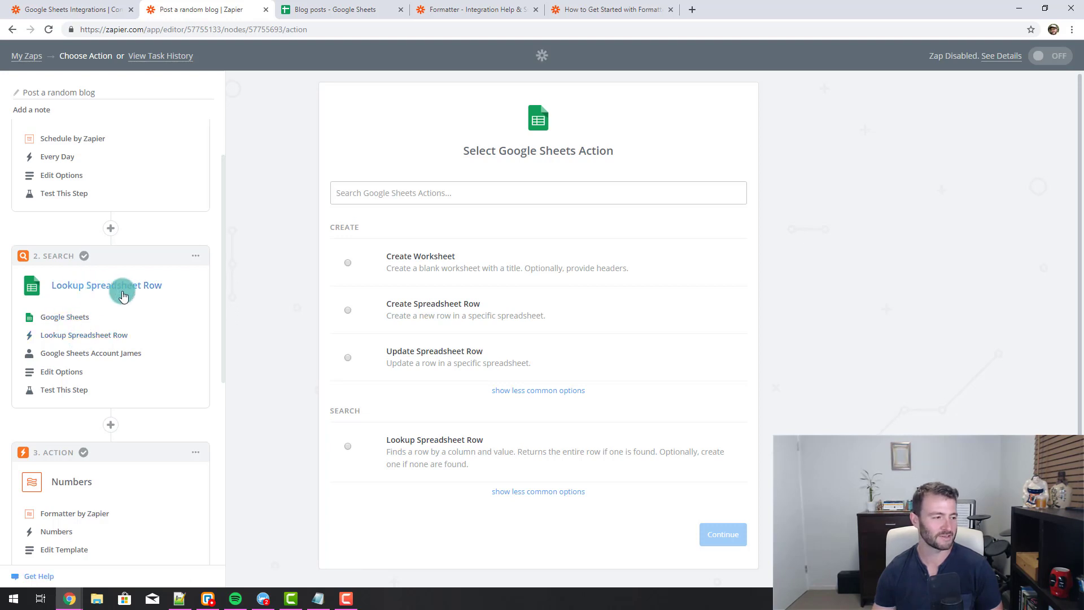
click(192, 257)
click(176, 273)
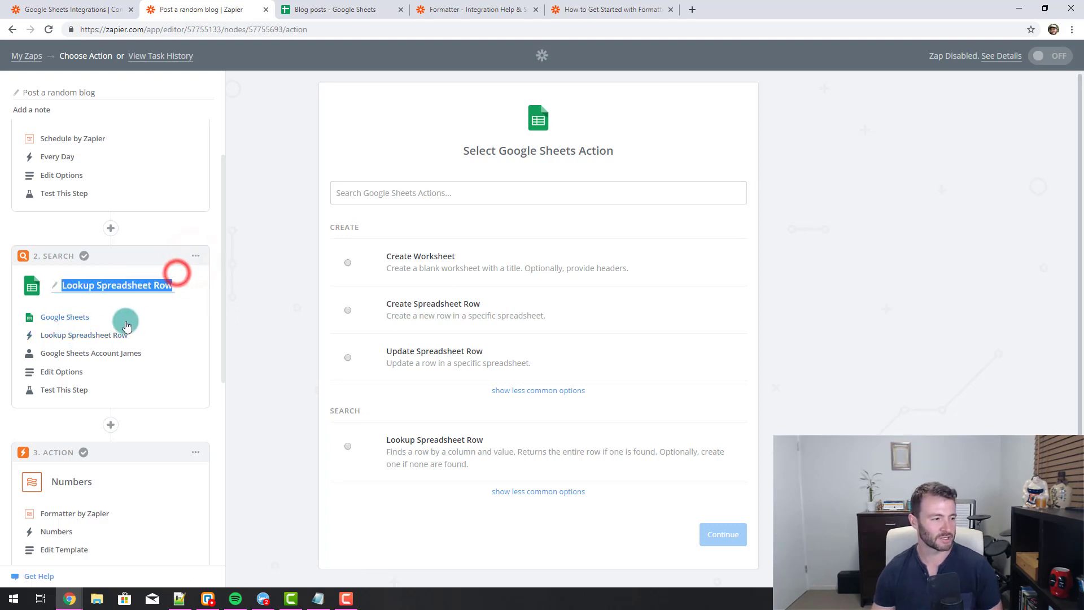
text(Get last row)
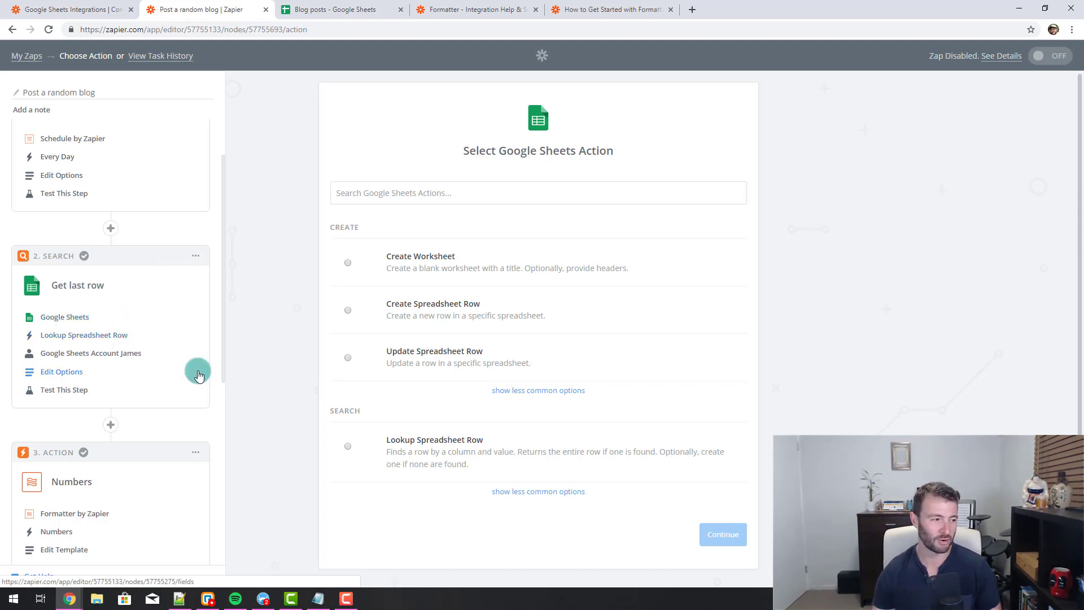
scroll(164, 381, down, 6)
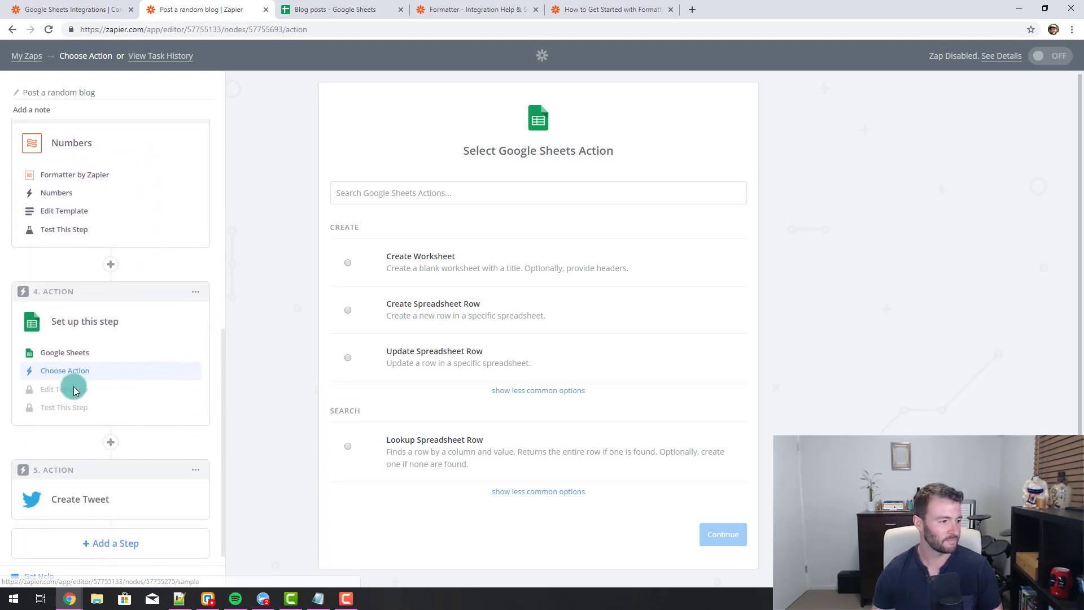
scroll(85, 363, up, 5)
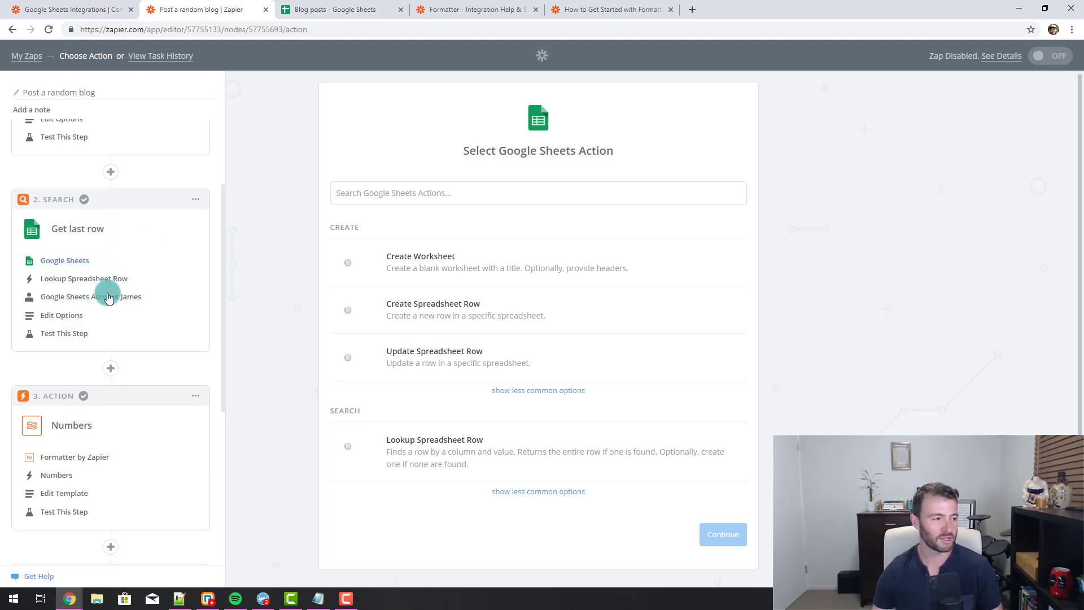
- Review the Blog posts columns, then set the fourth step to Lookup Spreadsheet Row using the preselected Google Sheets account
click(325, 11)
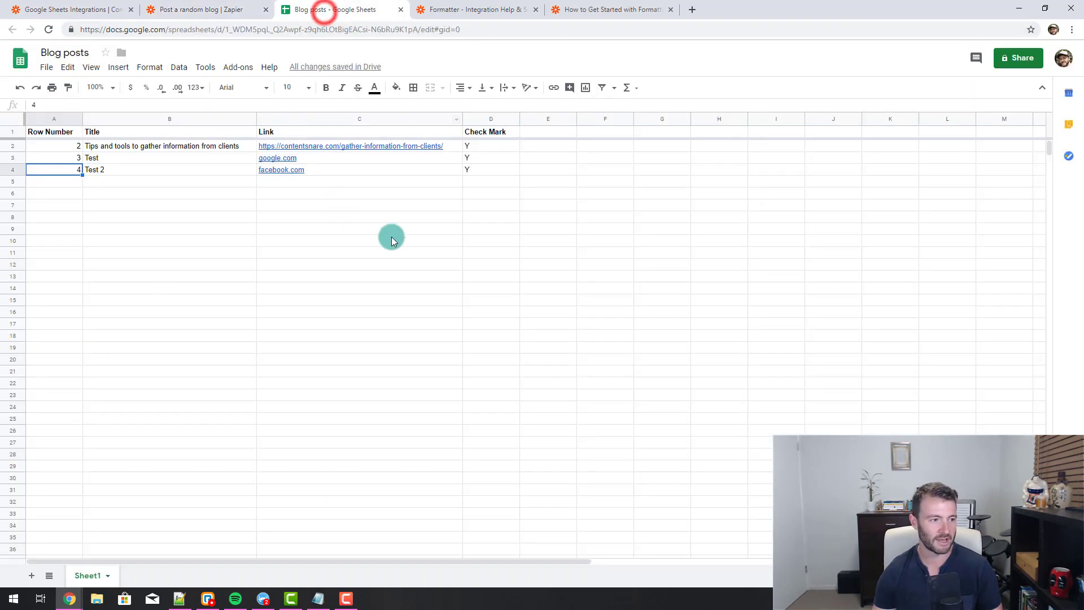
click(558, 133)
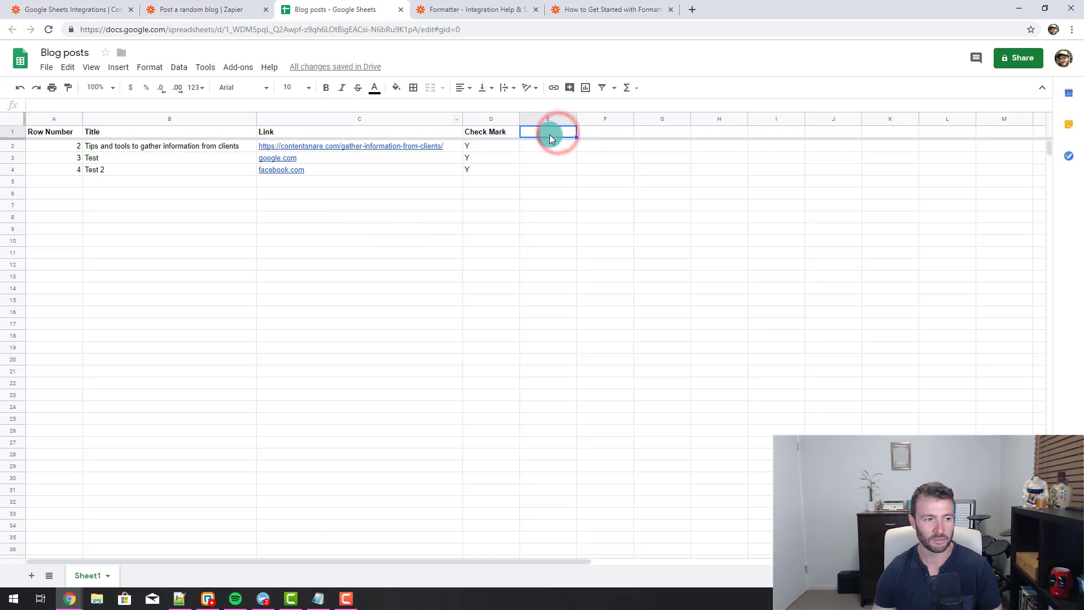
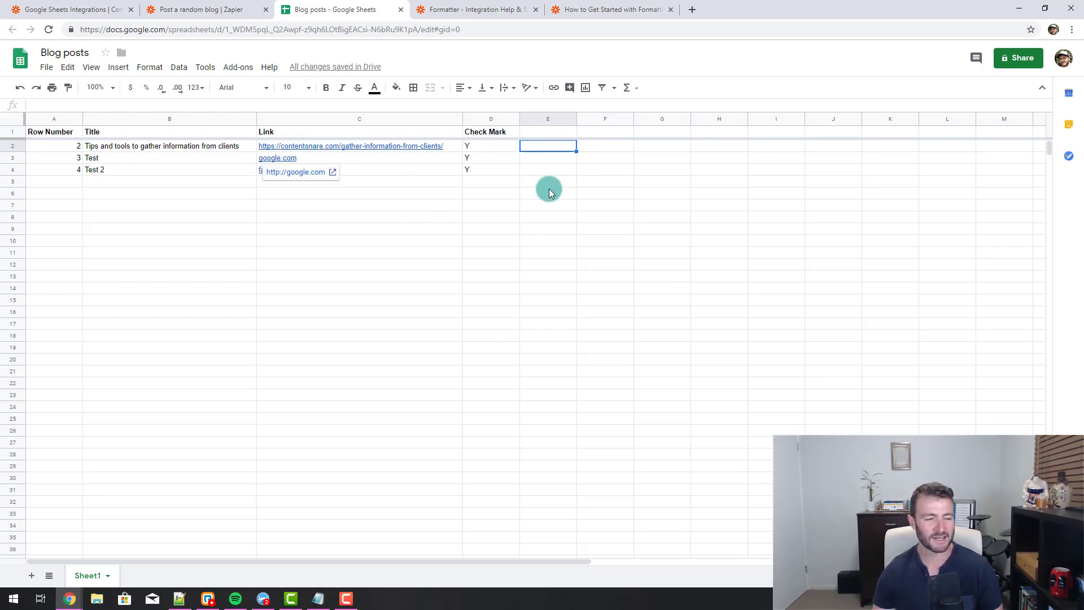
click(240, 9)
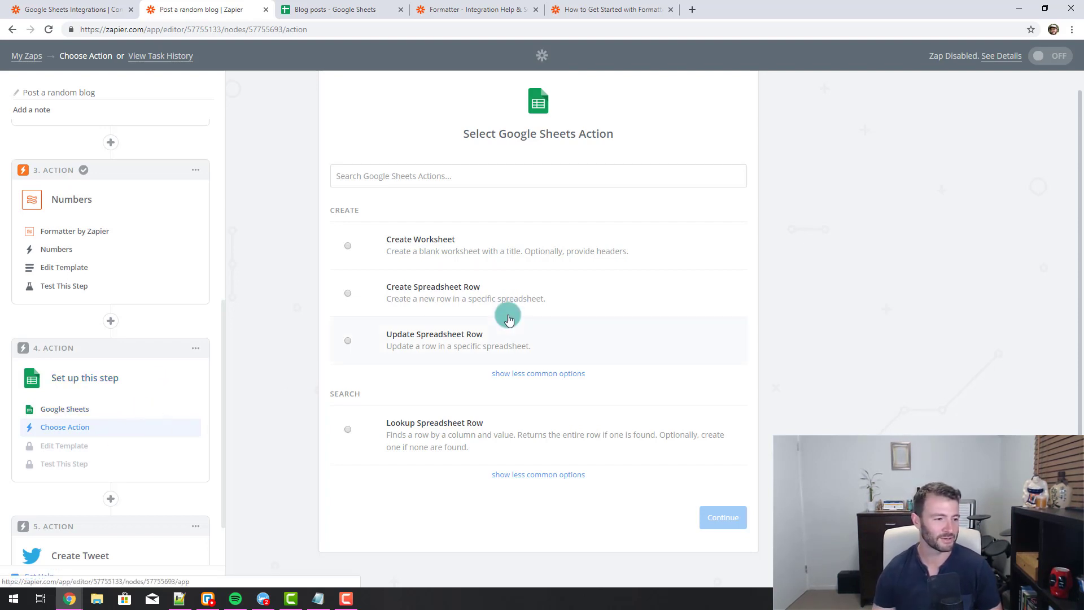
click(496, 431)
click(703, 518)
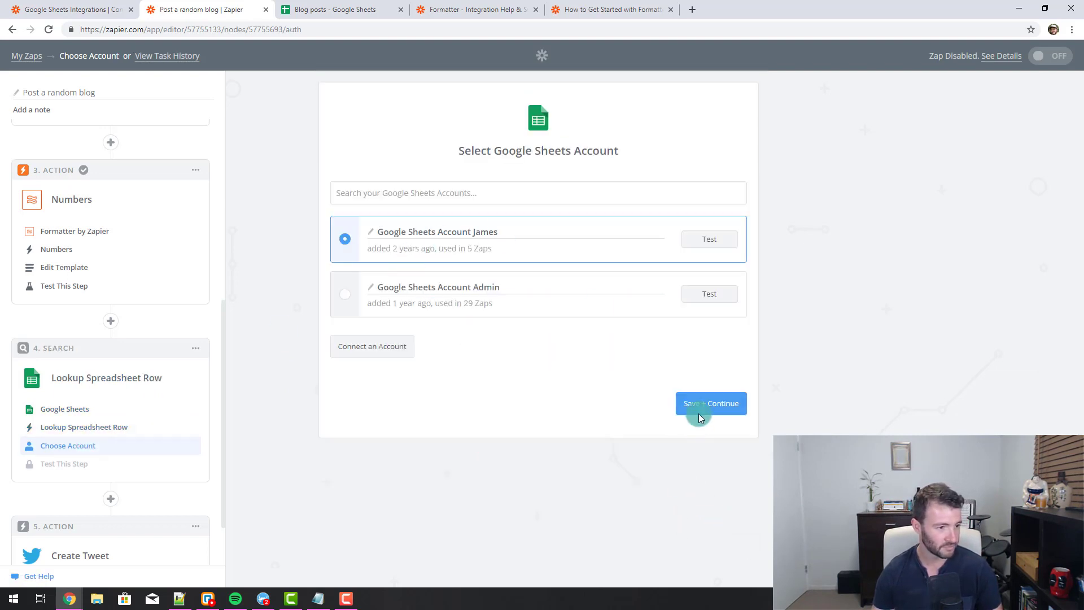
click(699, 412)
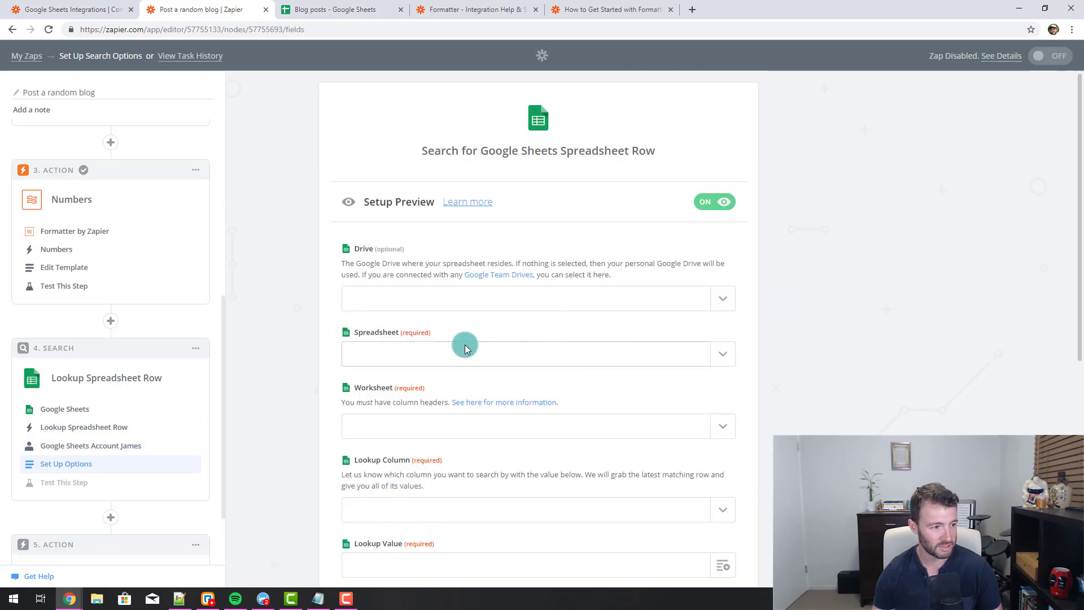
- Set the lookup's spreadsheet to Blog posts, its worksheet to Sheet1 and its lookup column to Row Number
click(474, 354)
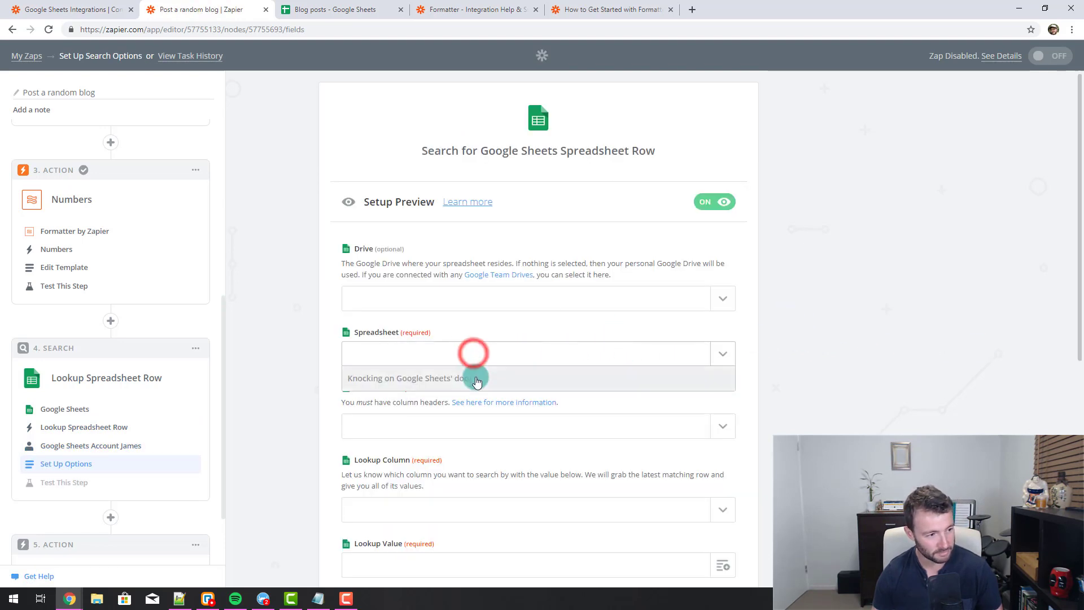
click(445, 404)
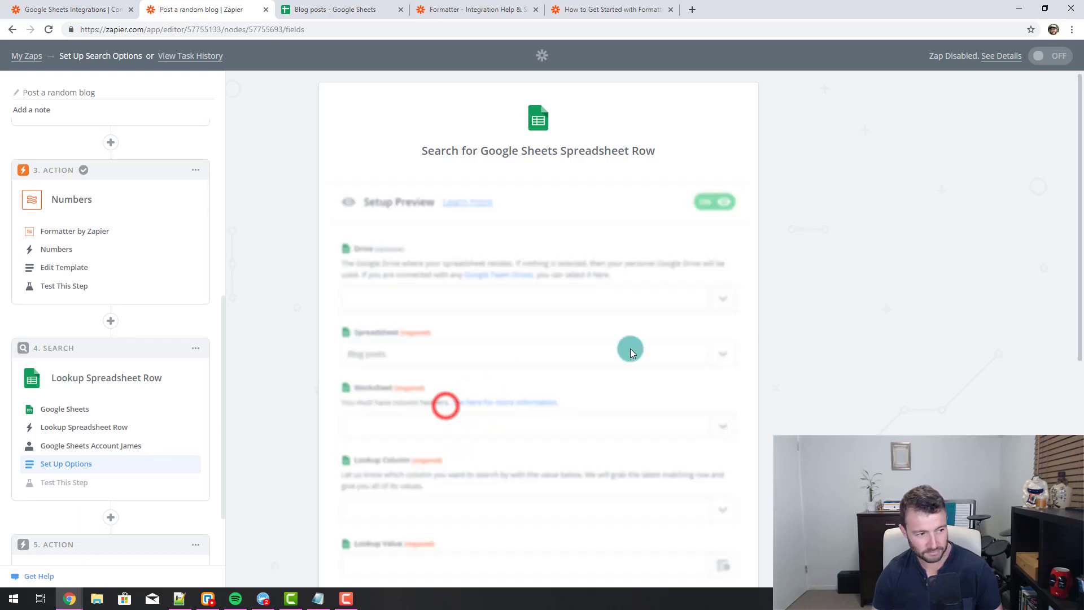
click(449, 421)
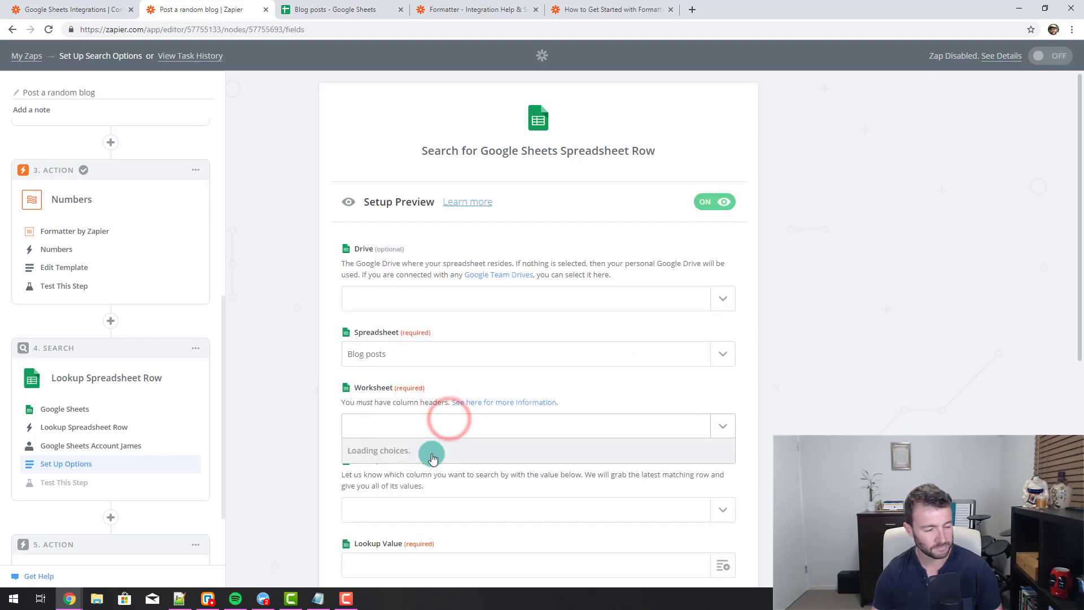
click(432, 475)
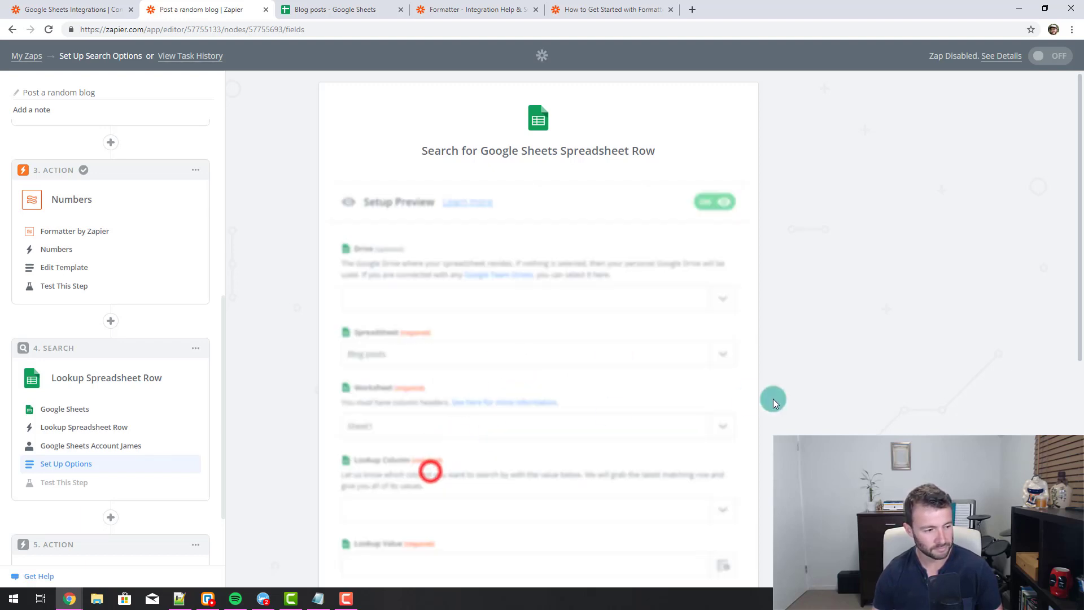
click(536, 504)
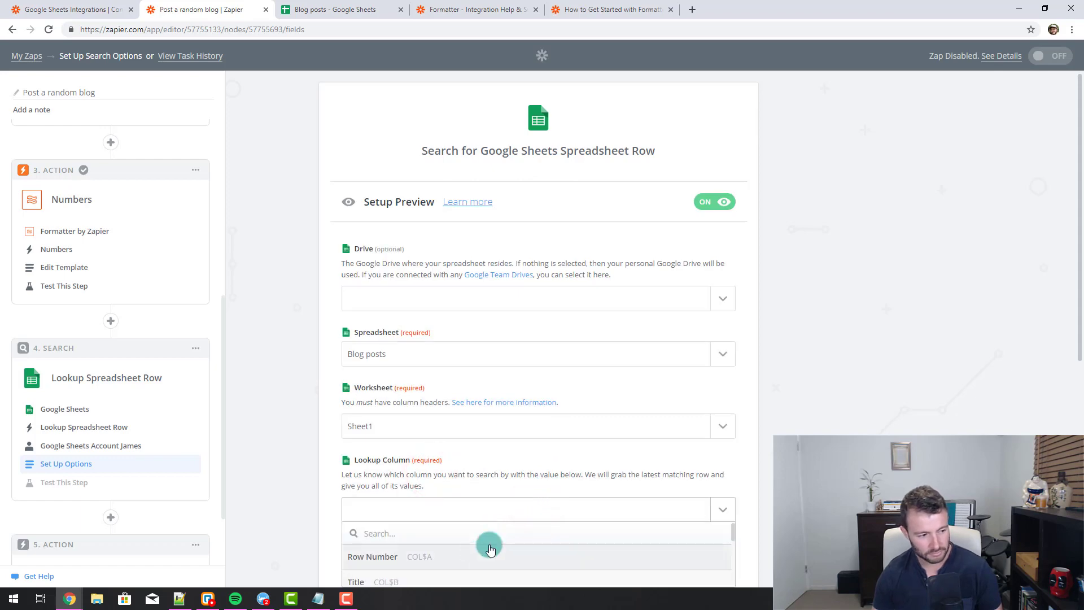
click(804, 397)
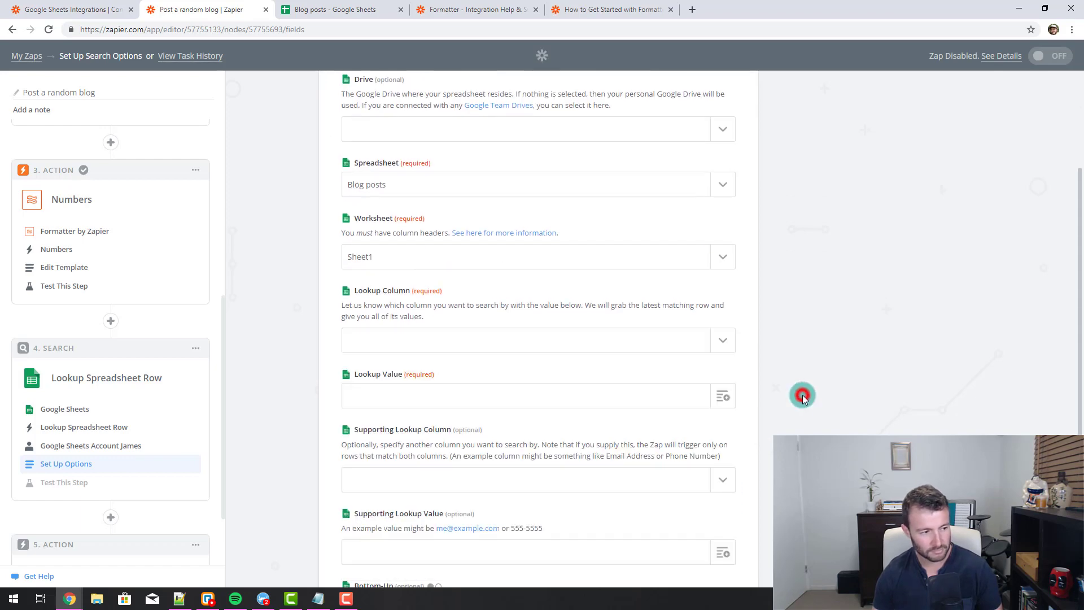
click(673, 341)
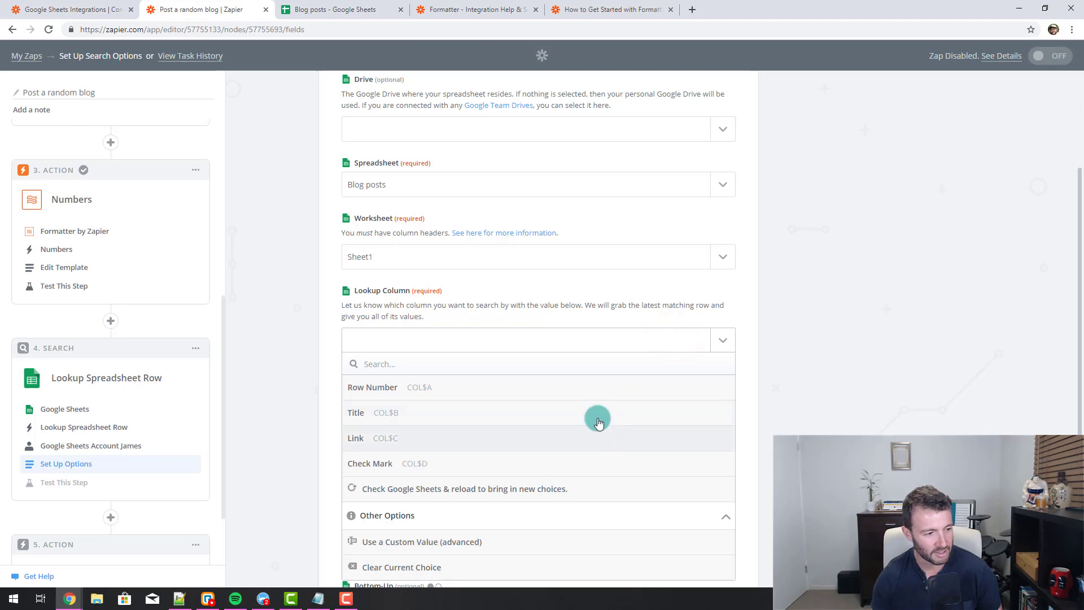
click(378, 391)
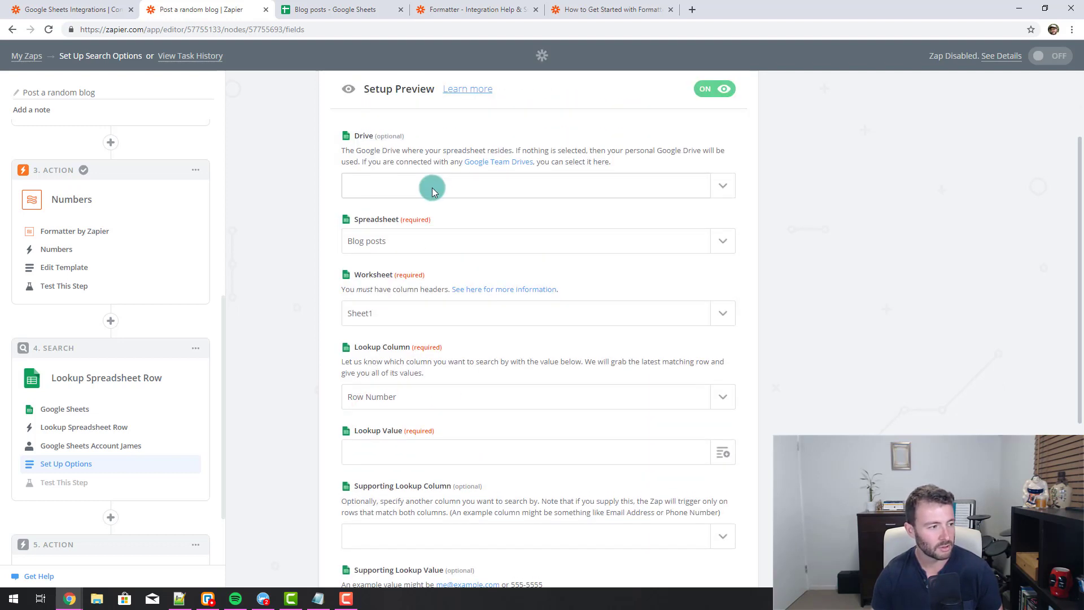
scroll(607, 265, up, 2)
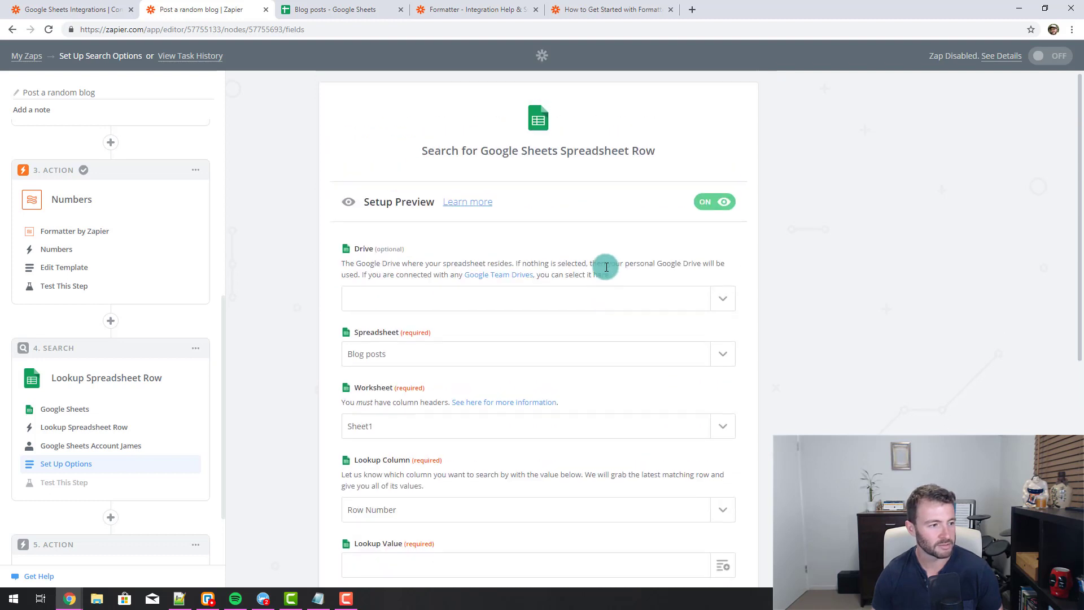
- In the Numbers formula, turn off the setup preview and replace the RANDBETWEEN maximum with Row Number from Get last row
click(65, 269)
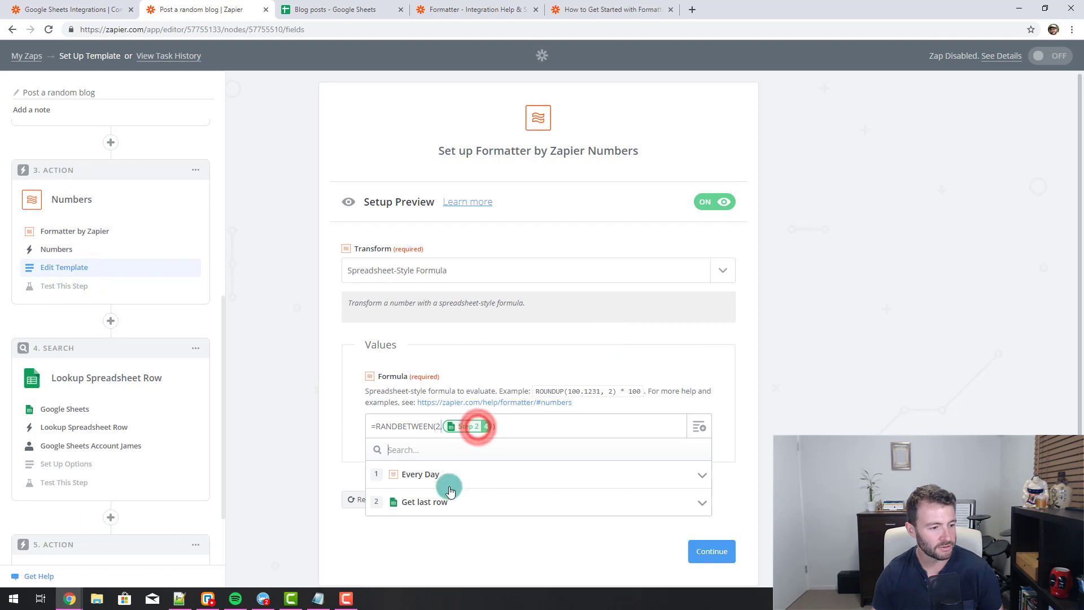
click(460, 427)
click(730, 194)
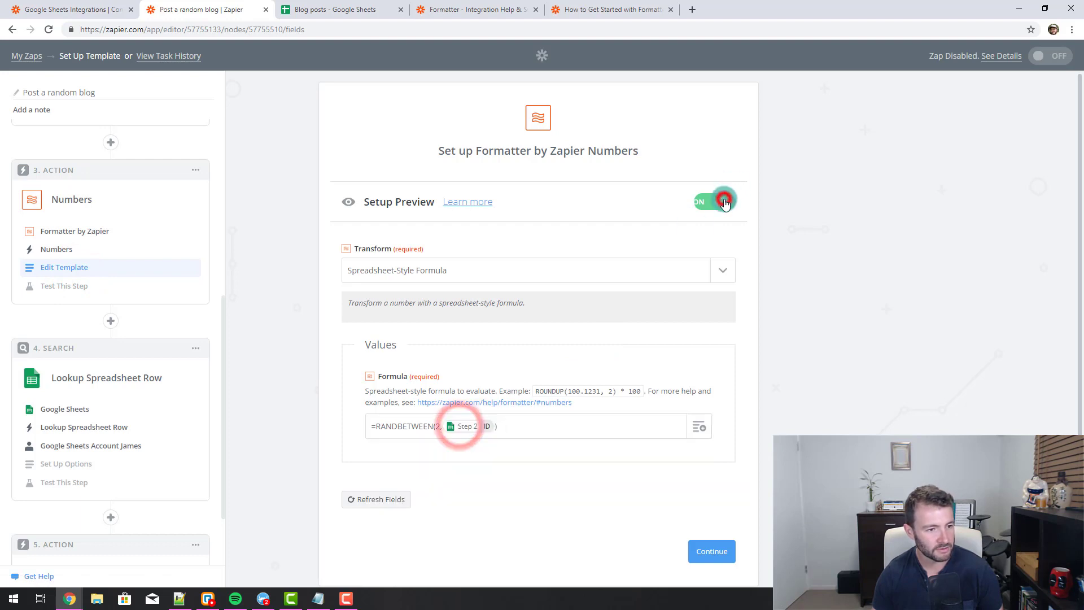
click(471, 427)
click(437, 501)
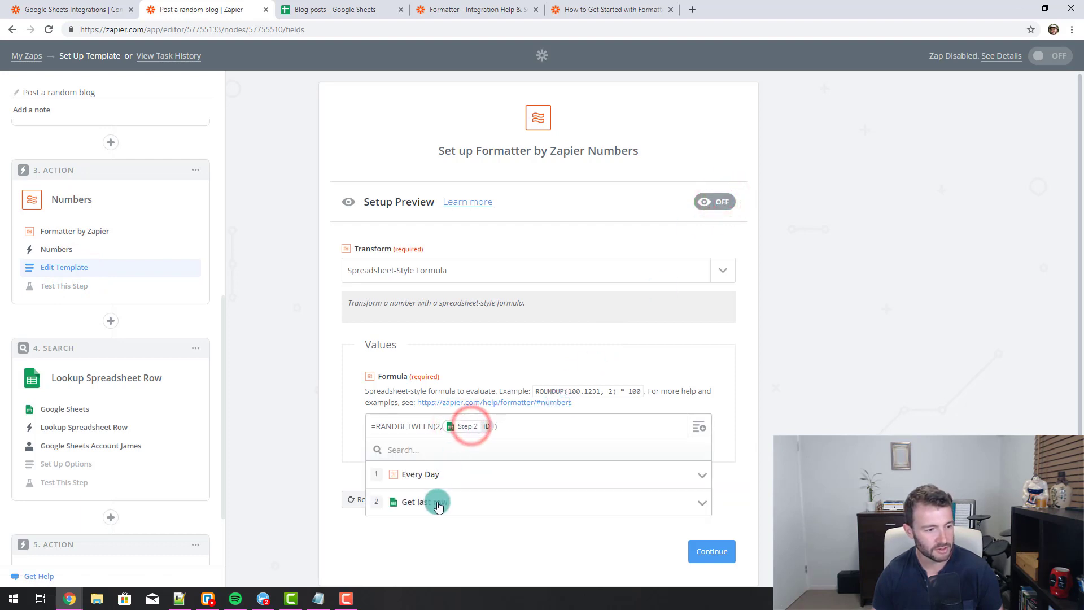
scroll(438, 501, down, 1)
scroll(460, 484, down, 2)
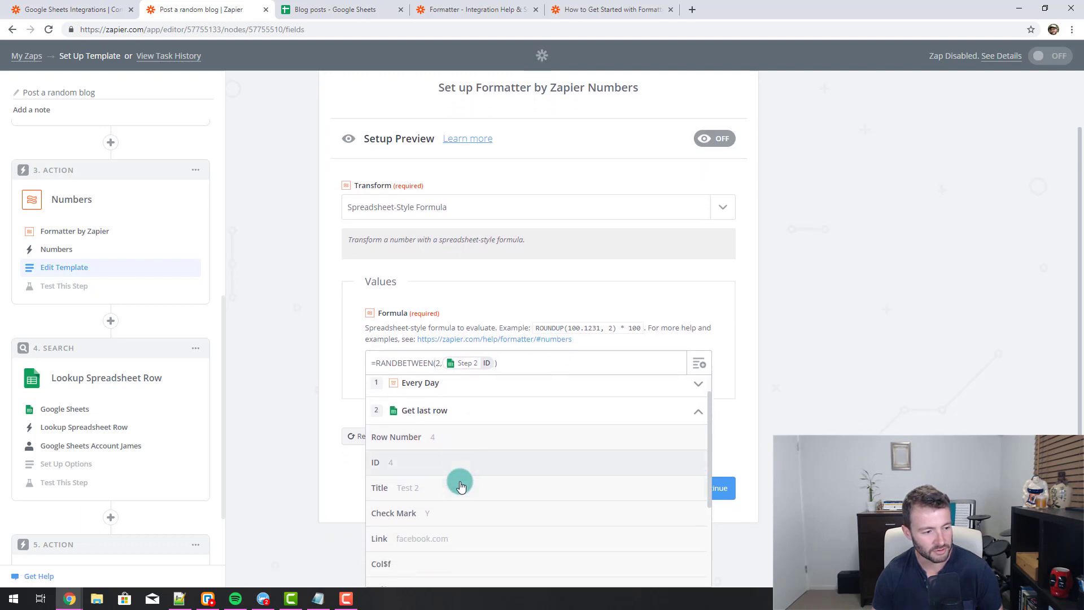
scroll(461, 487, up, 2)
click(396, 465)
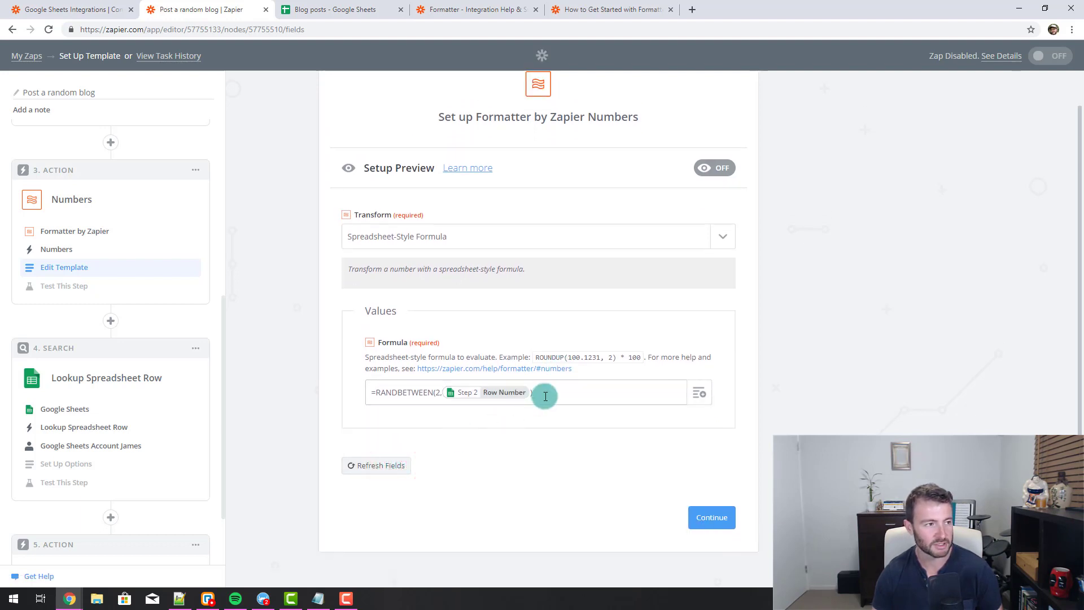
- Check the Blog posts sheet, then continue past the Numbers template and its existing test to the fourth step
click(338, 9)
click(220, 9)
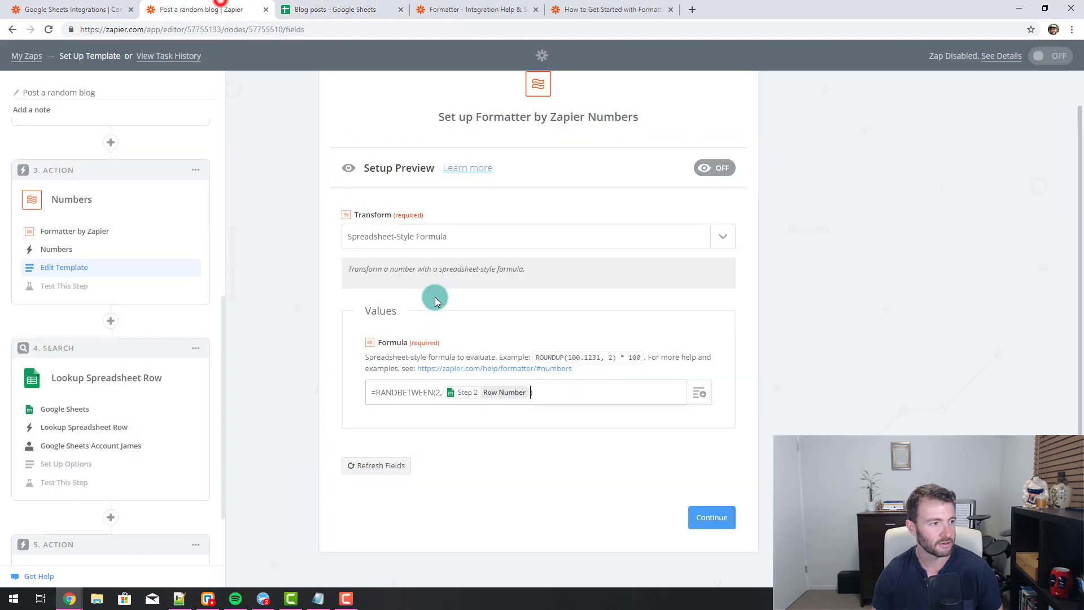
click(571, 391)
click(697, 516)
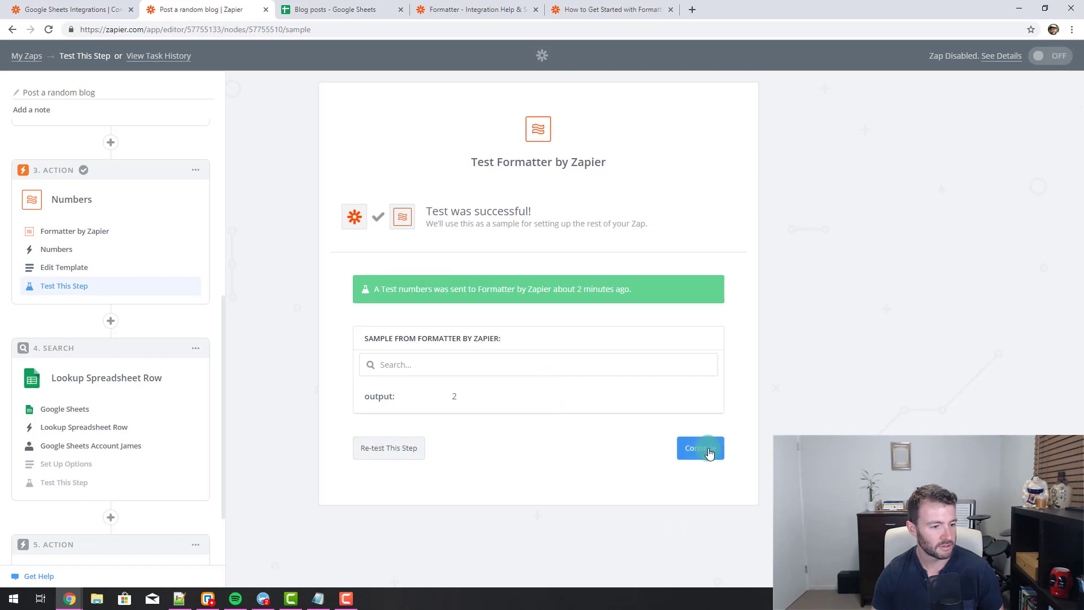
click(707, 449)
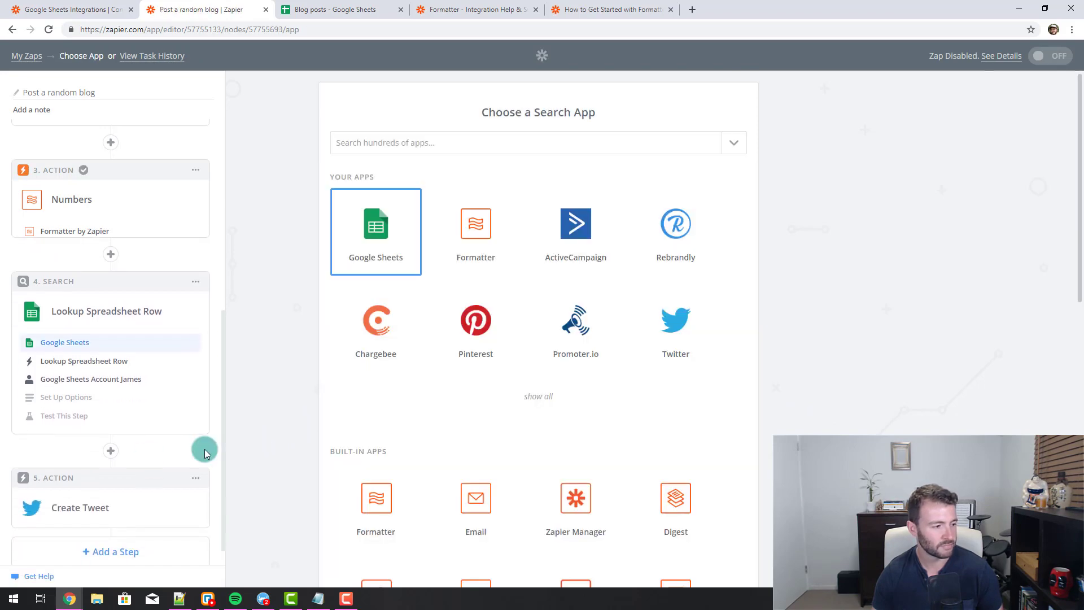
- Open the fourth step's lookup options and look through the earlier steps offered for Lookup Value
click(79, 380)
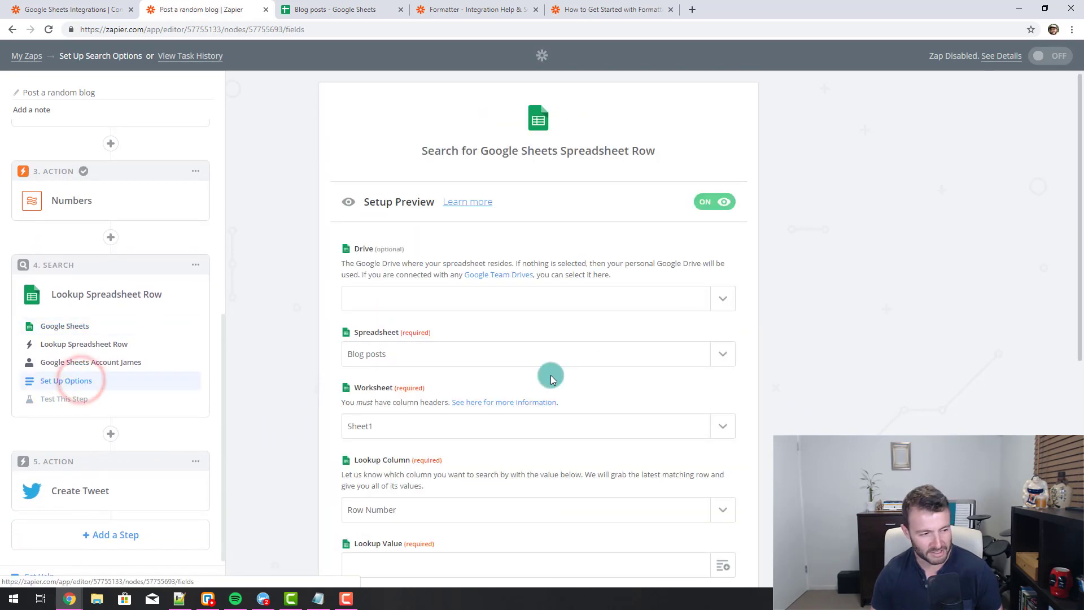
scroll(551, 375, down, 4)
scroll(557, 381, up, 1)
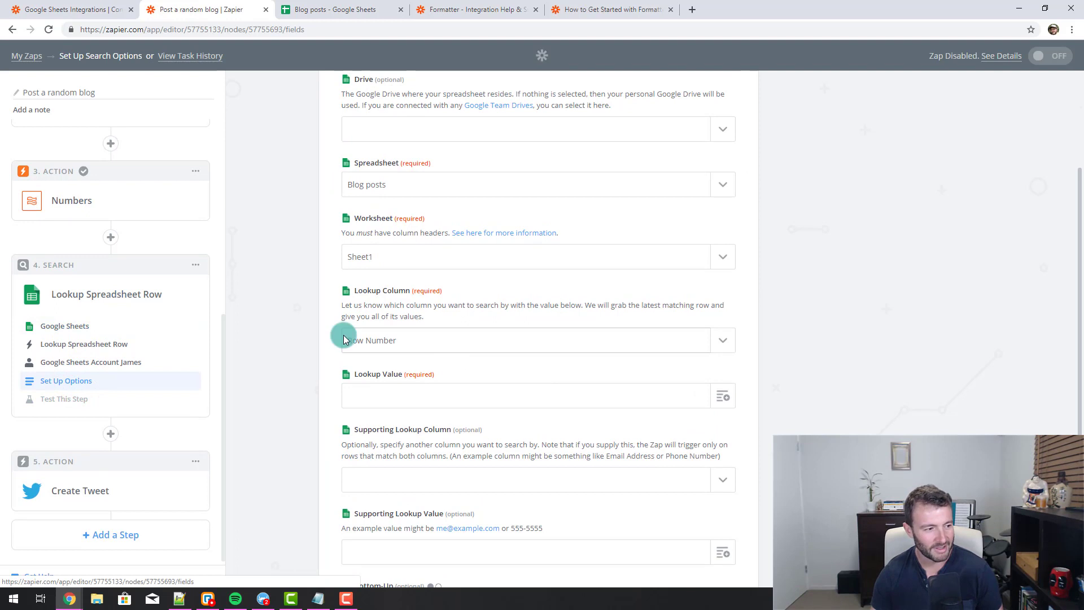
click(722, 397)
scroll(819, 341, down, 2)
click(598, 387)
click(597, 389)
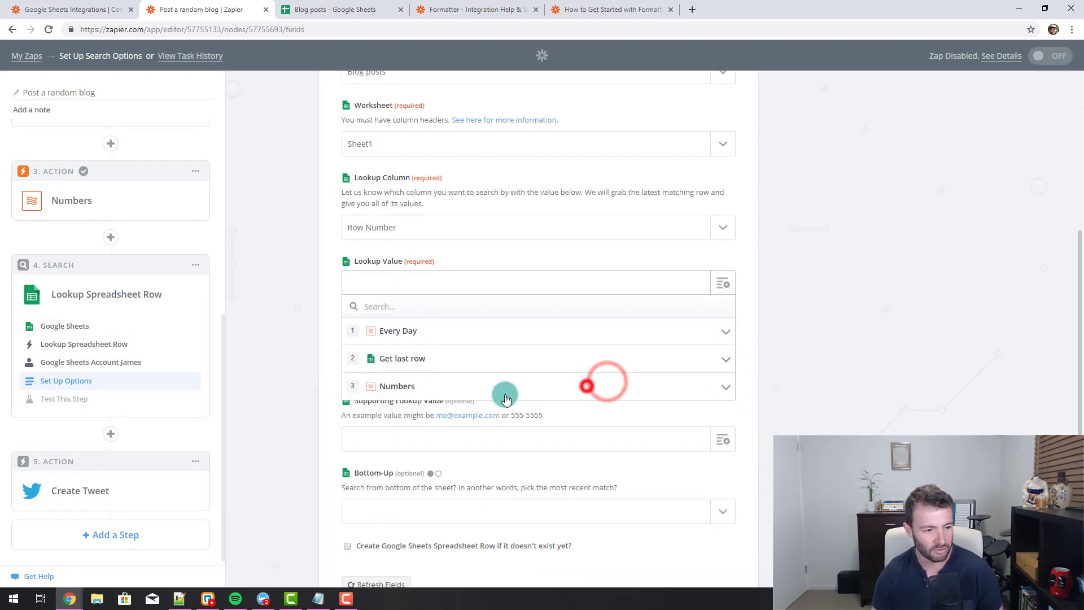
click(840, 289)
- Rename the zap's Numbers step as "Get a random blog post number"
click(195, 171)
click(170, 189)
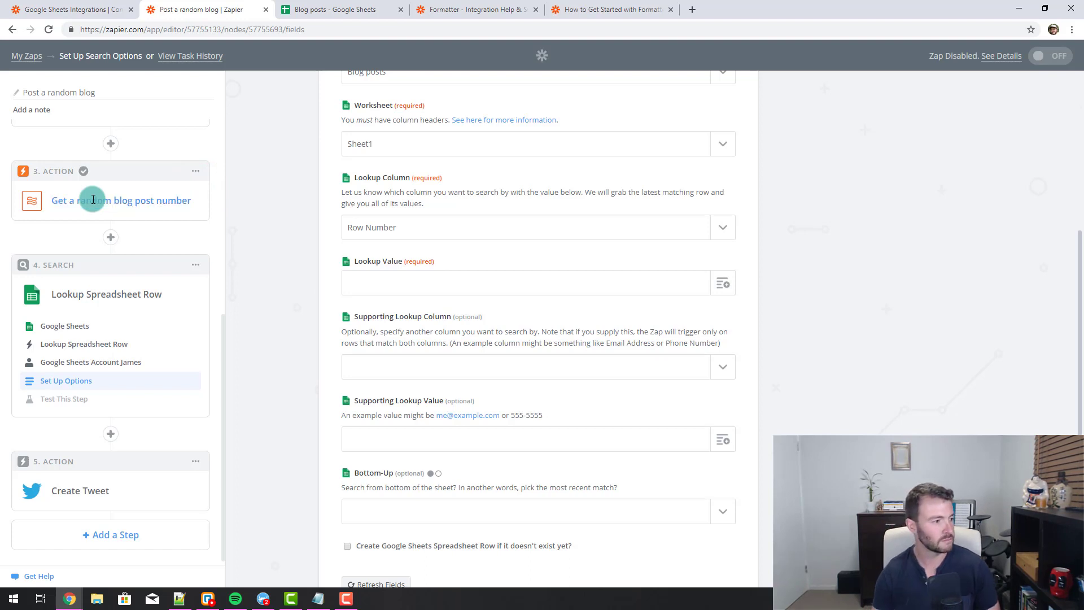
click(194, 243)
- Set the search step's Lookup Value to Col$a from Get a random blog post number and continue to its test
click(601, 278)
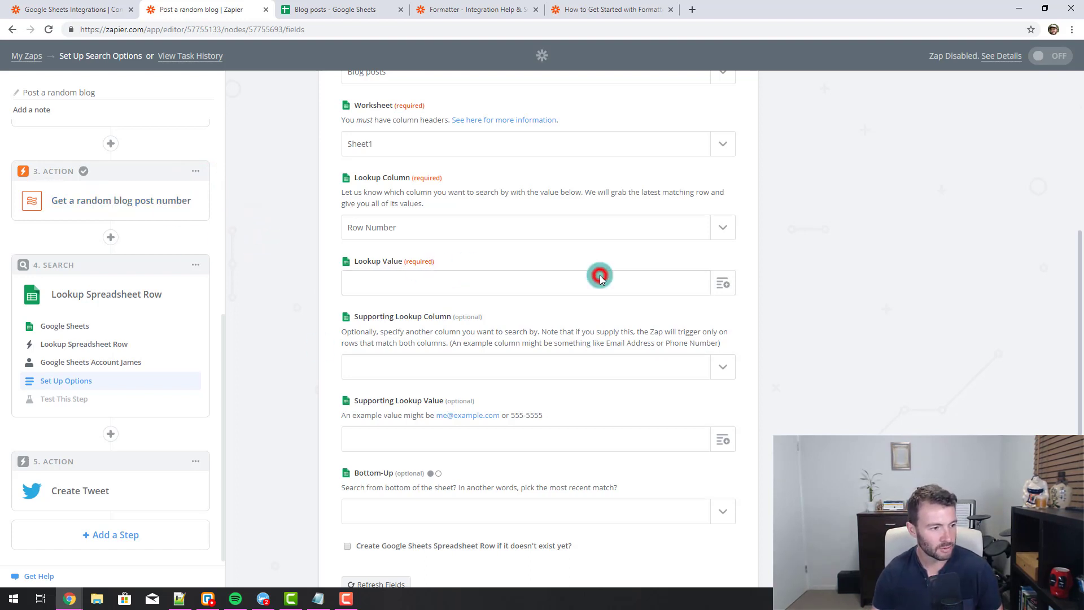
click(723, 283)
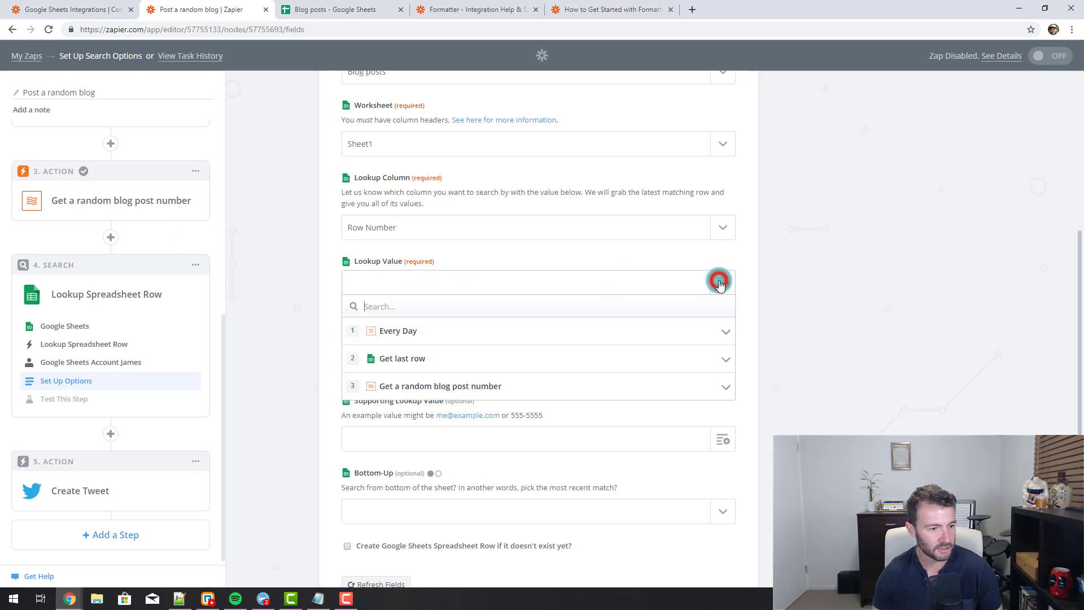
click(493, 388)
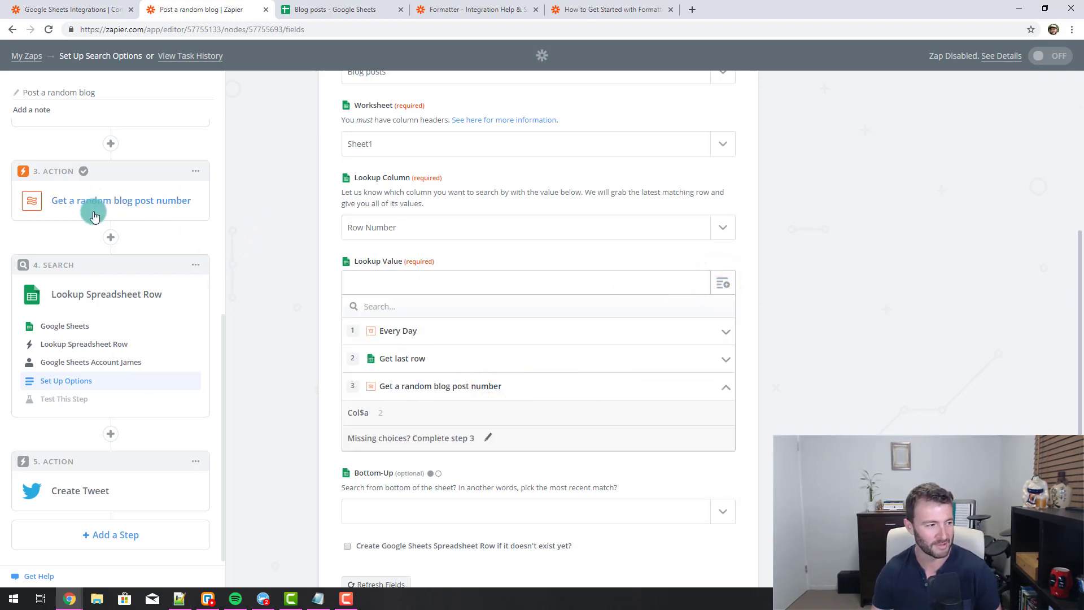
click(389, 421)
scroll(766, 381, down, 2)
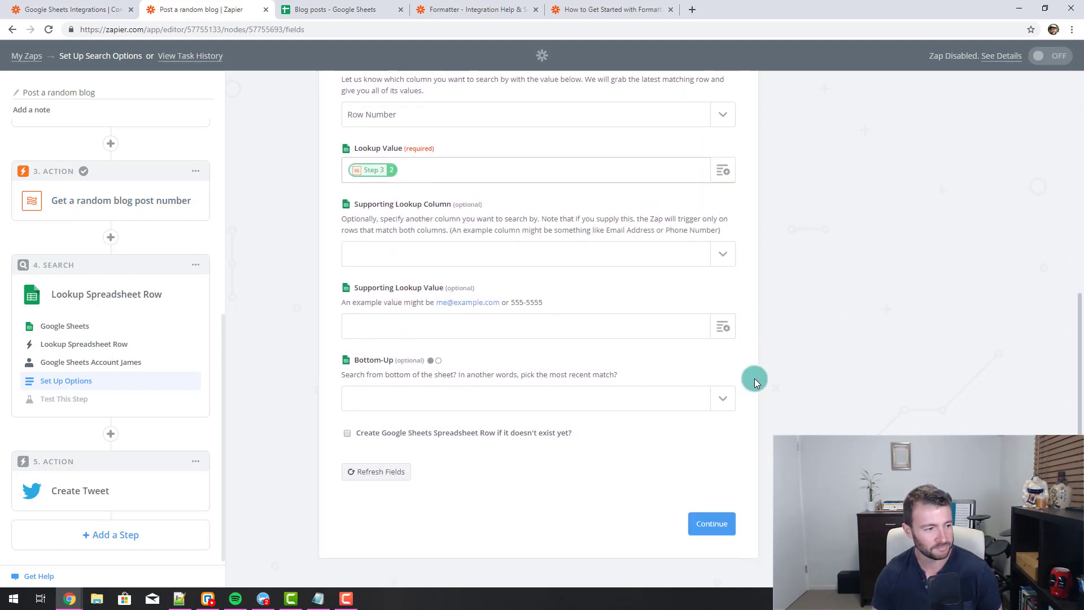
right_click(715, 534)
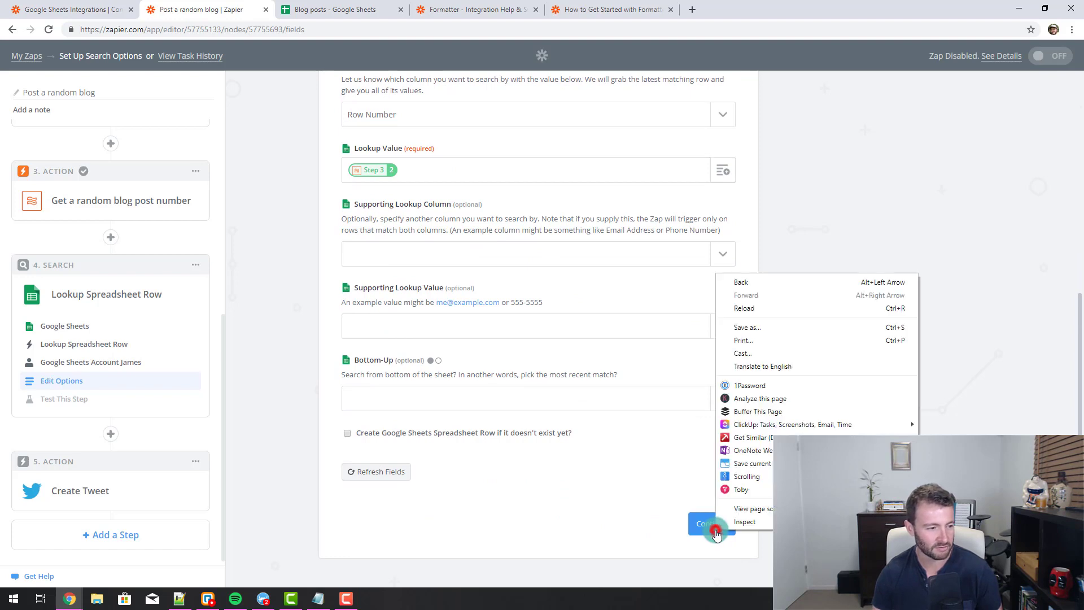
click(690, 531)
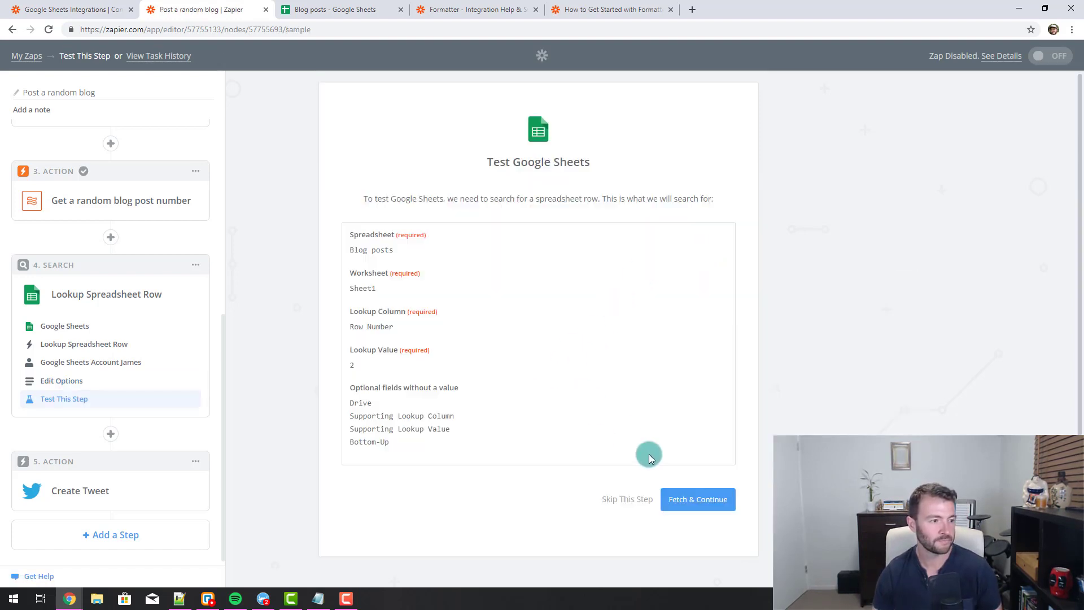
- Run the Google Sheets lookup test and open the fetched spreadsheet row's details for review
click(697, 504)
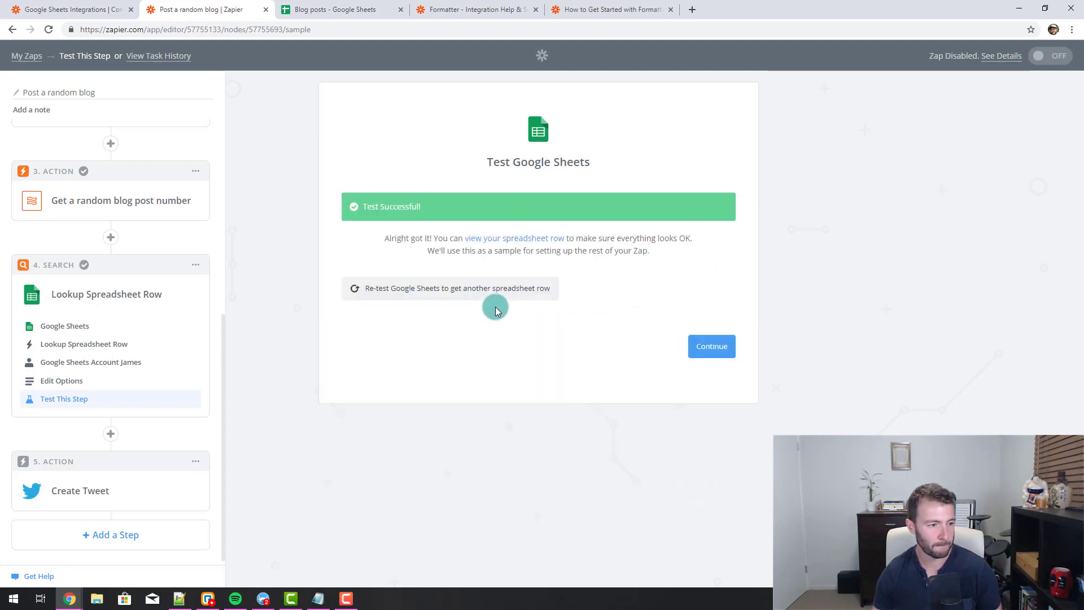
click(512, 231)
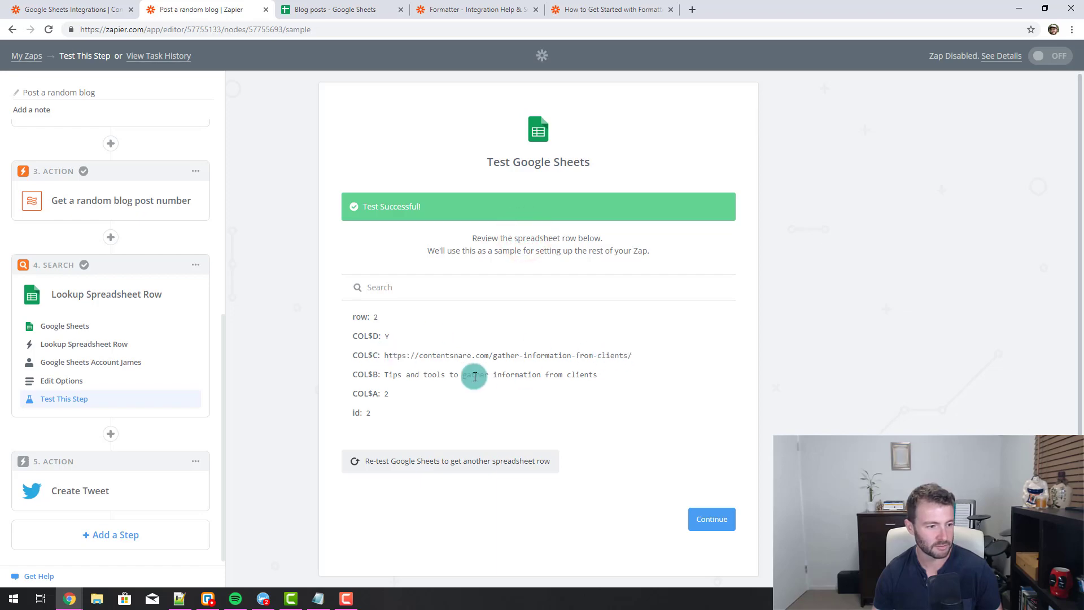
click(372, 317)
click(414, 376)
click(501, 373)
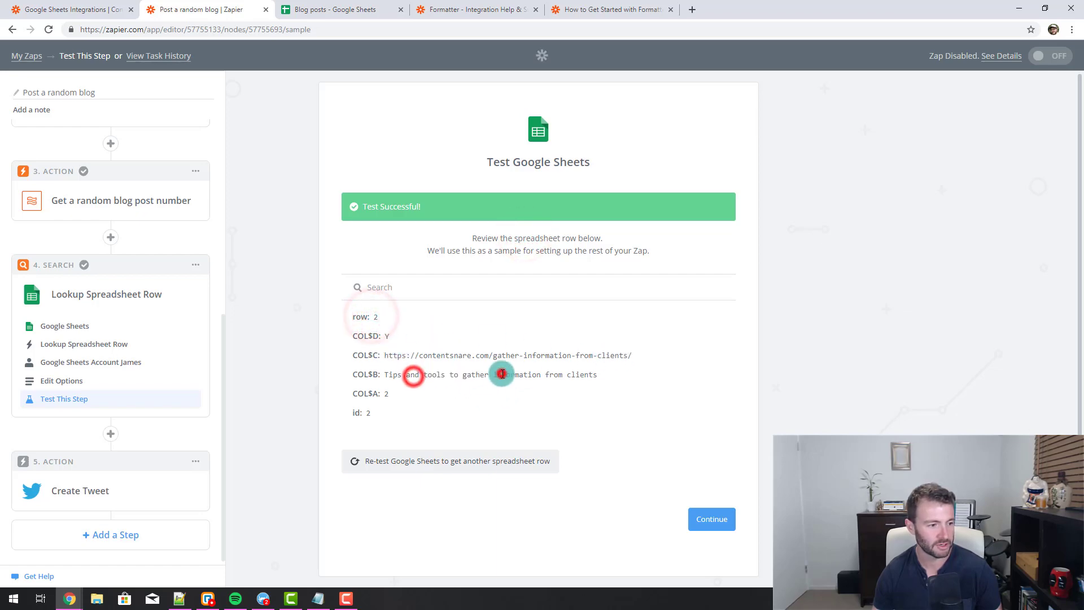
- Compare the fetched row with the first entry in the Blog posts sheet, and return to the zap
click(566, 6)
click(257, 7)
click(326, 5)
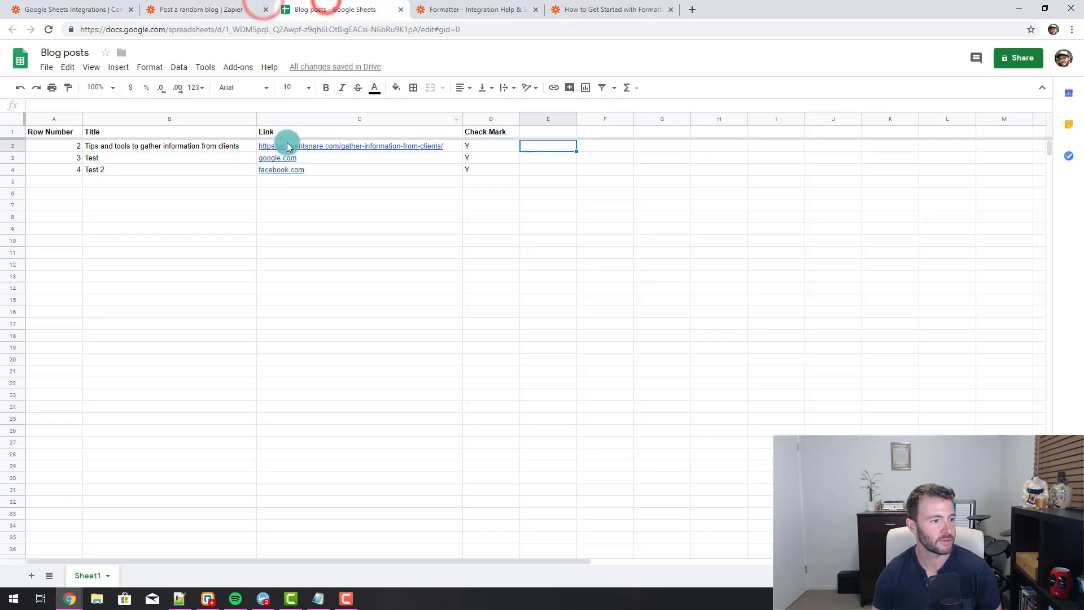
click(164, 147)
click(192, 9)
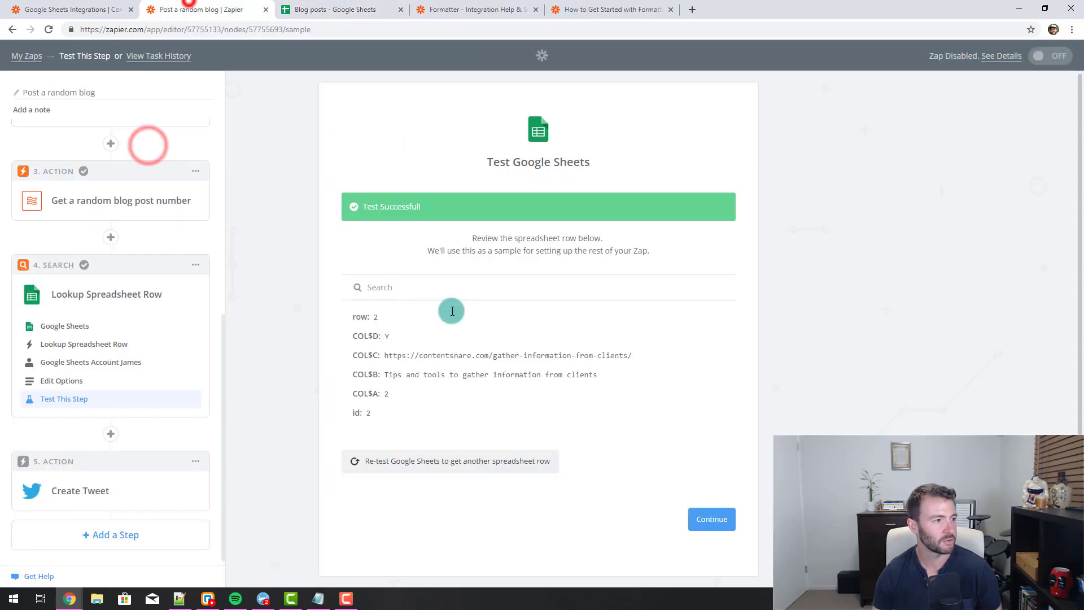
- Continue past the lookup test and open the template of the Create Tweet step
click(717, 512)
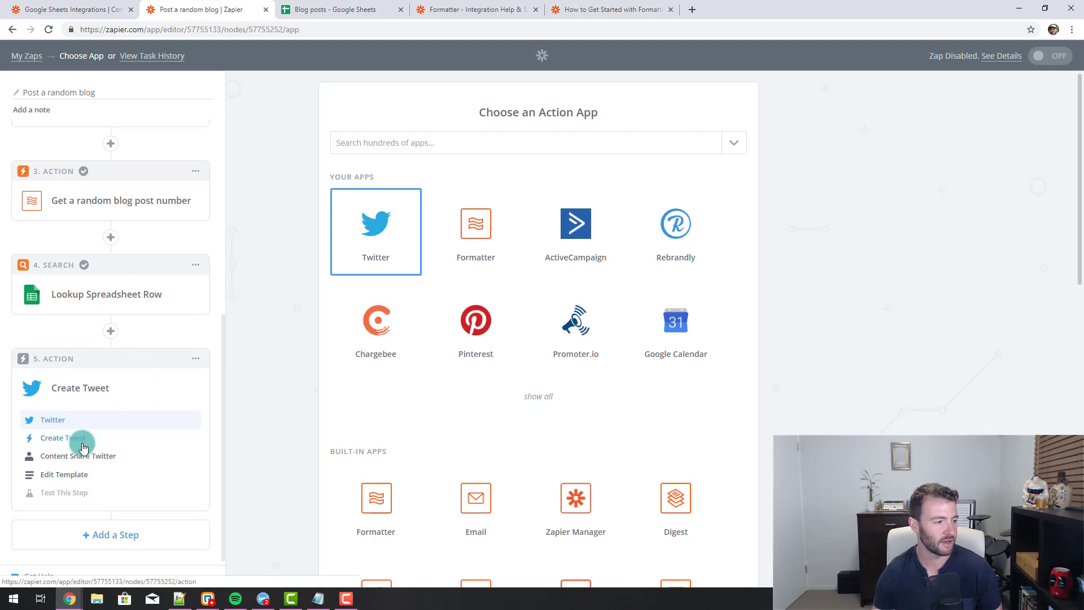
click(82, 439)
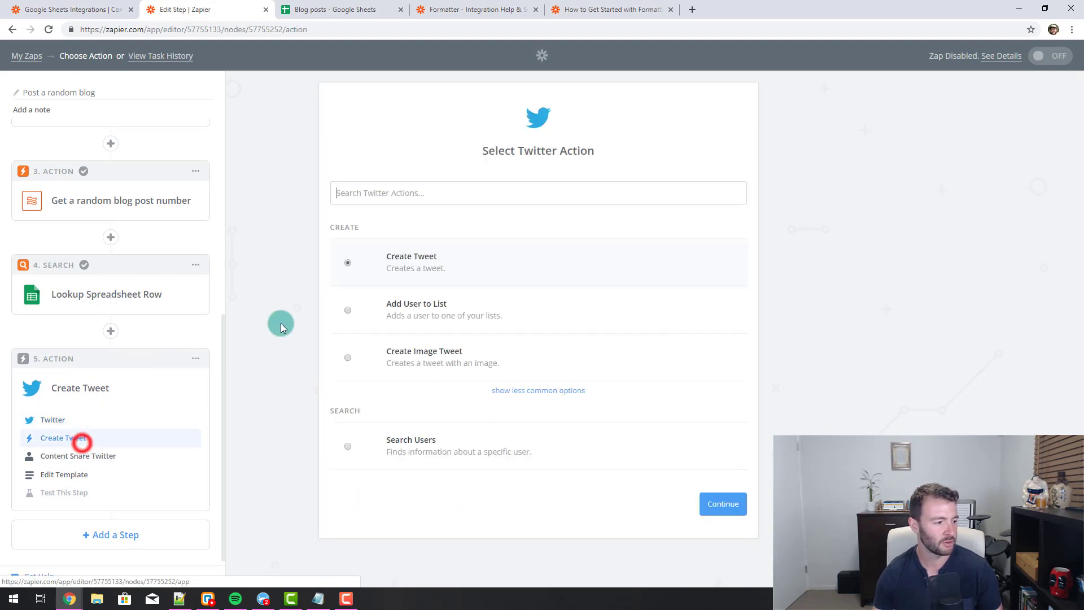
click(80, 472)
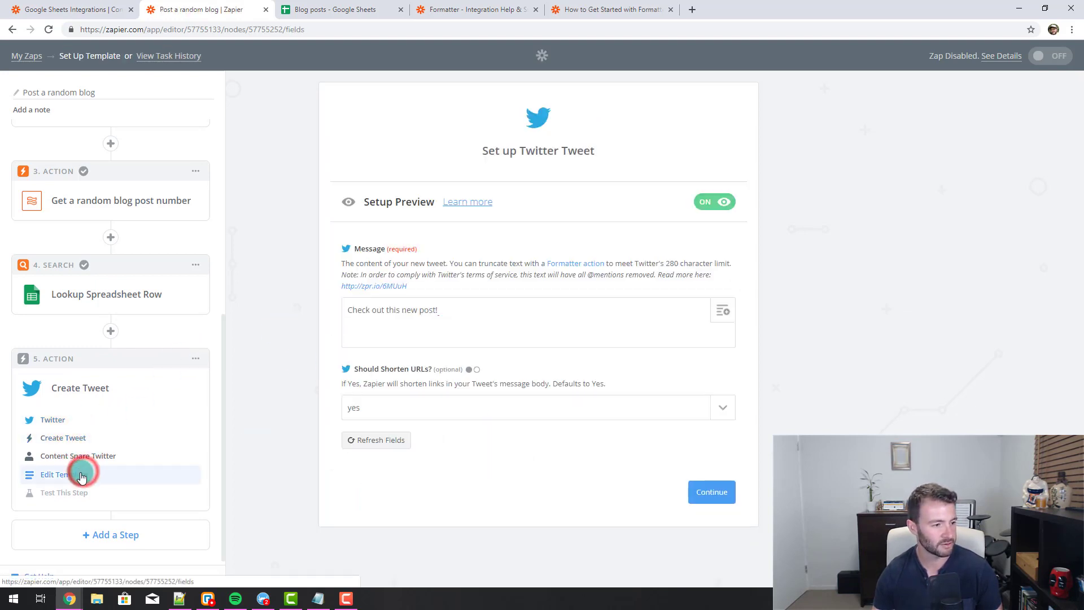
click(723, 311)
click(460, 475)
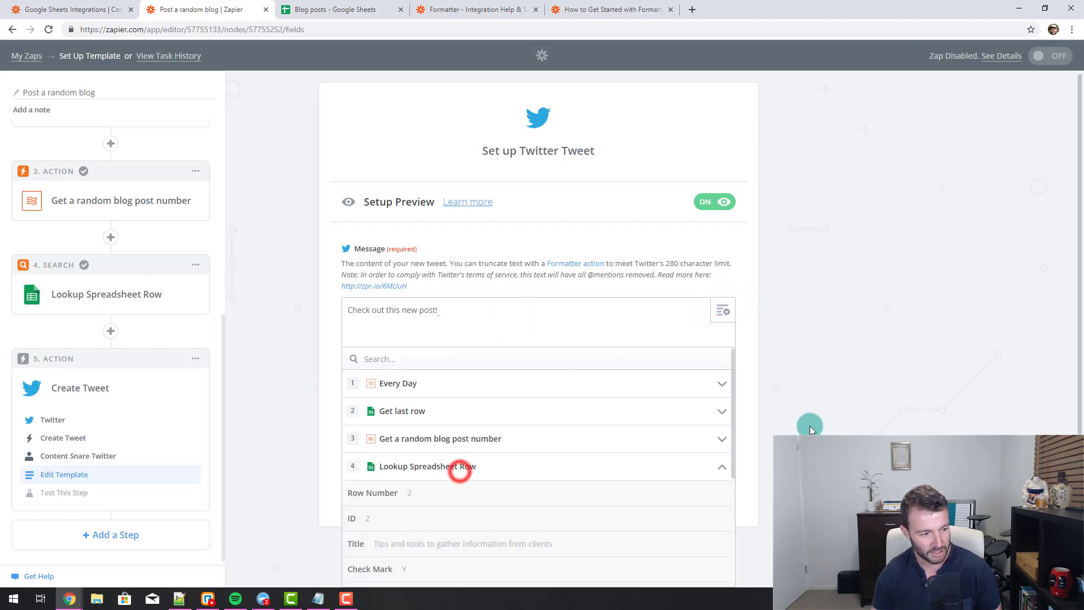
click(362, 519)
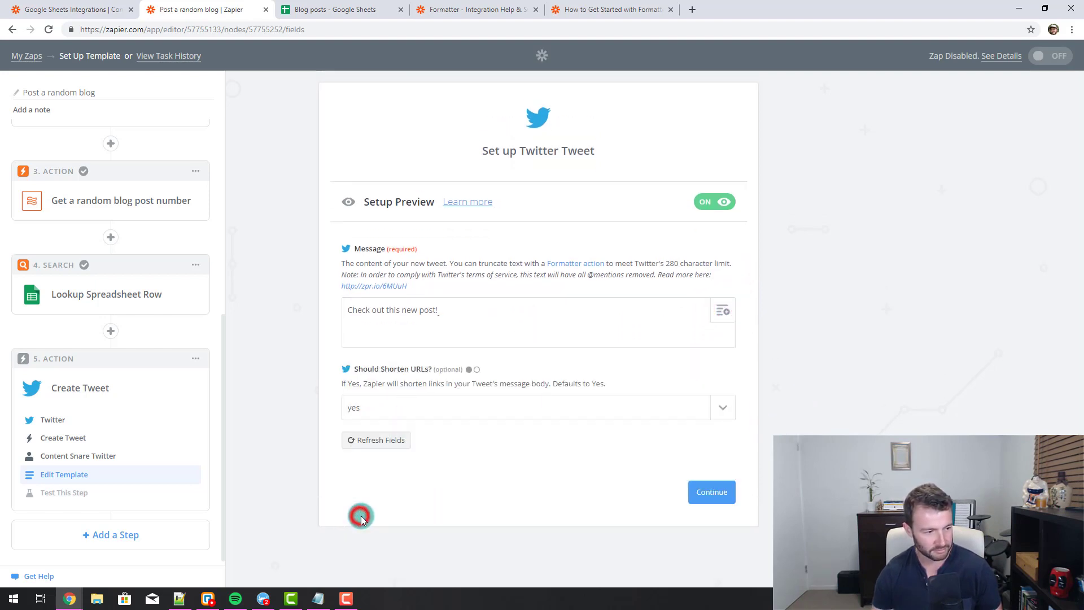
- Append Title and Link from Lookup Spreadsheet Row to the tweet message, and continue to the Twitter test
click(723, 314)
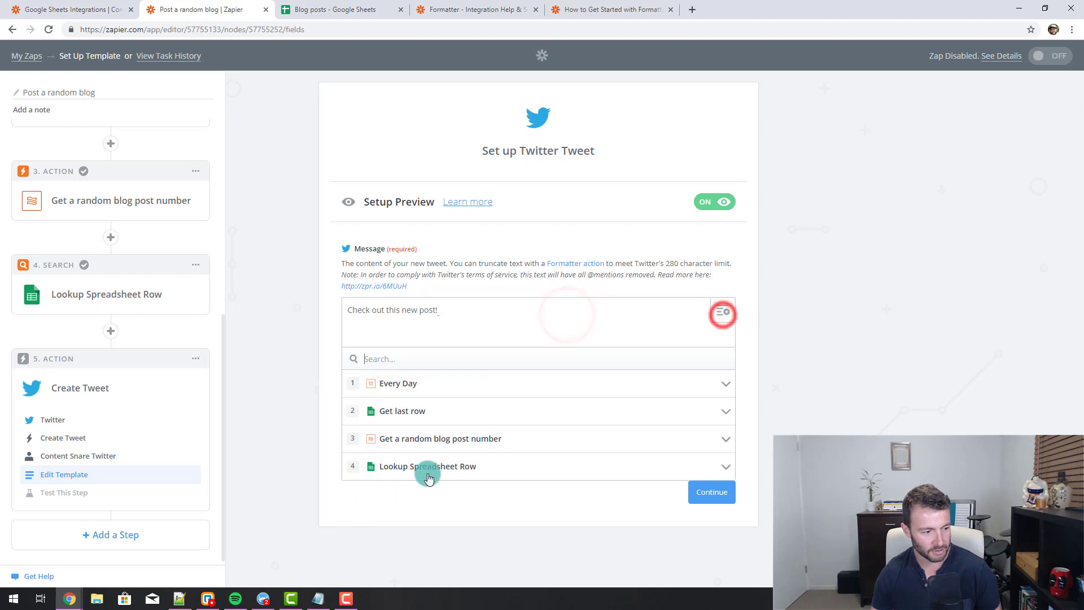
click(424, 469)
click(406, 546)
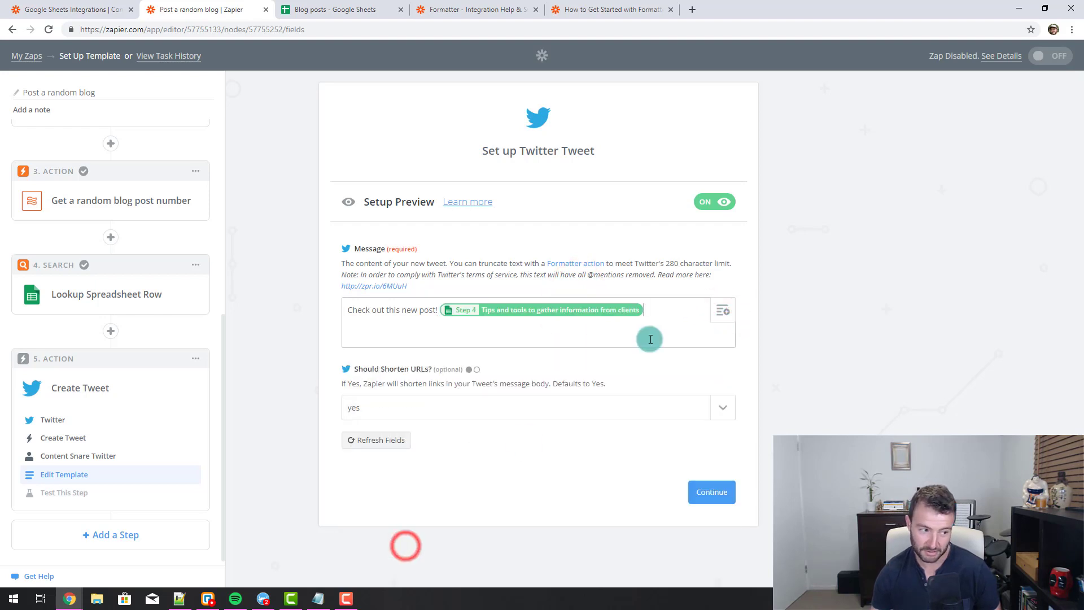
click(720, 308)
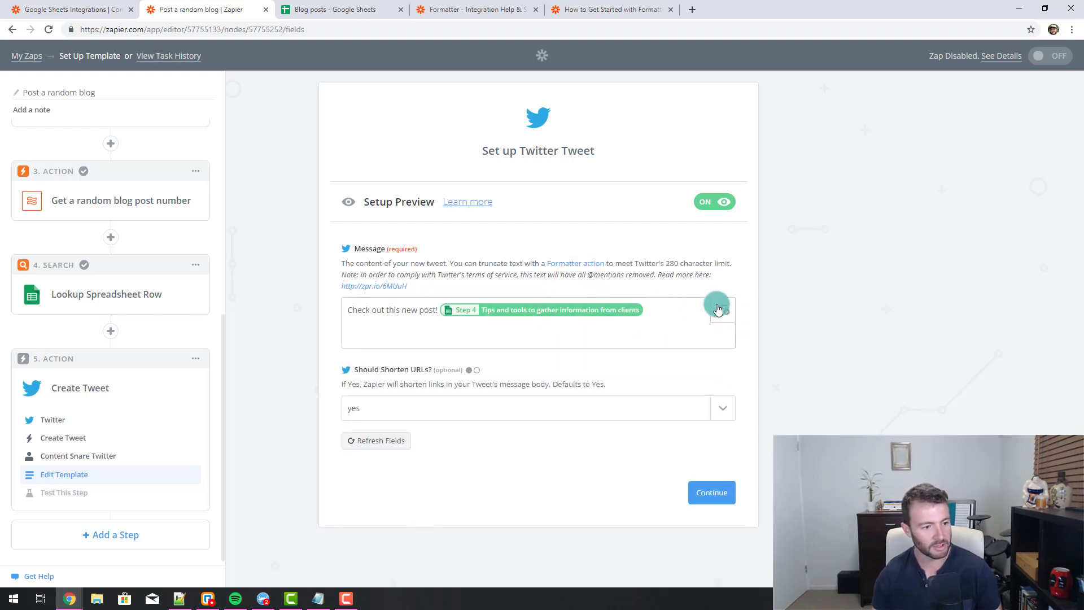
click(483, 478)
scroll(484, 488, down, 2)
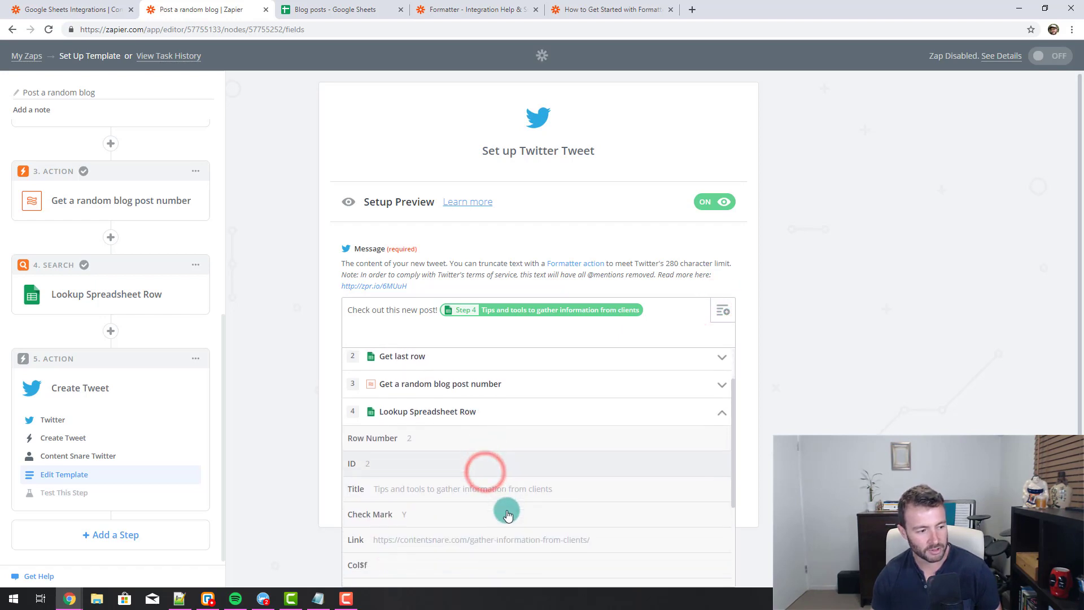
click(475, 540)
click(824, 407)
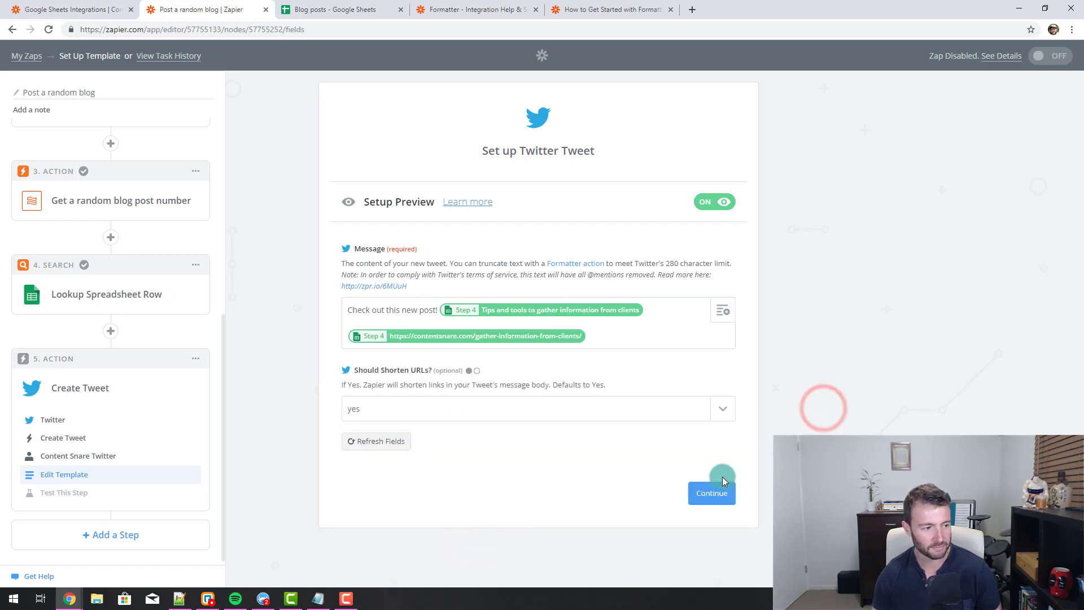
click(700, 501)
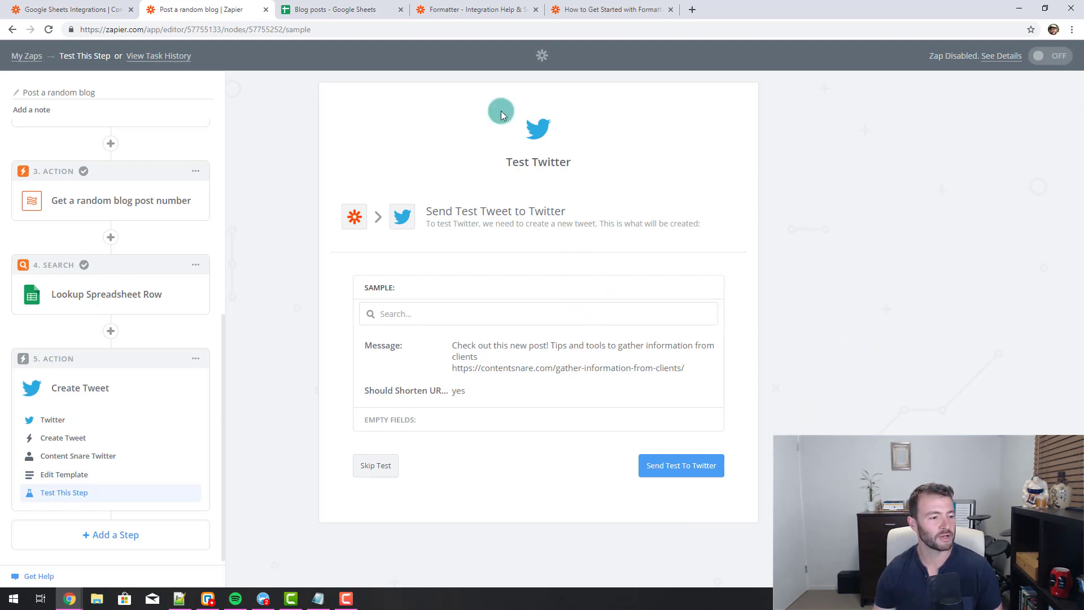
- Review the Blog posts sheet's entries and its Row Number and Check Mark columns
click(375, 11)
drag(496, 170, 128, 186)
click(169, 204)
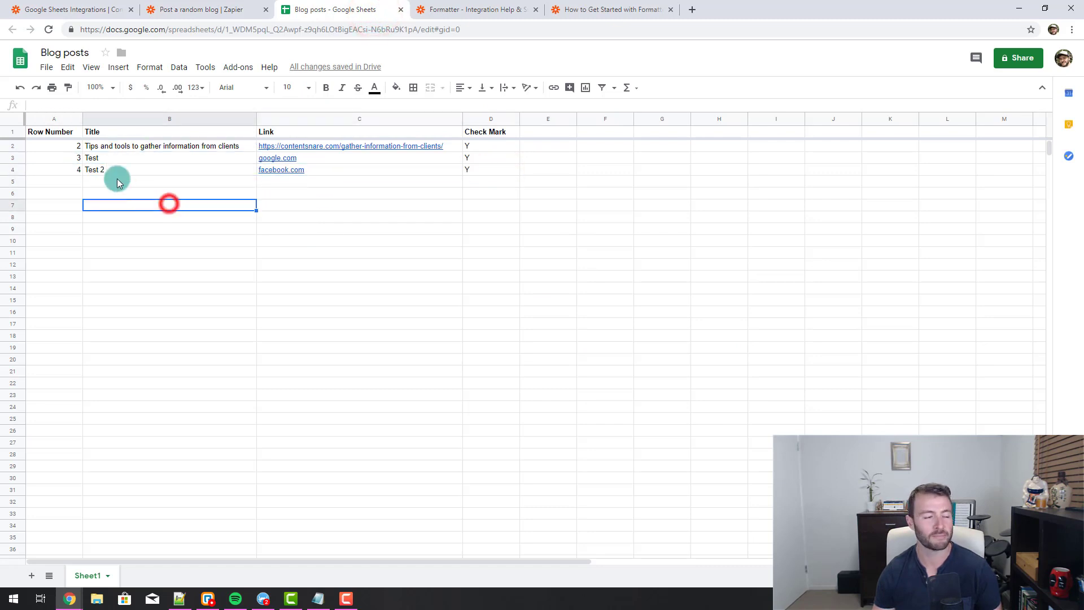
click(491, 119)
click(461, 245)
click(50, 120)
click(108, 246)
drag(51, 170, 486, 171)
click(416, 303)
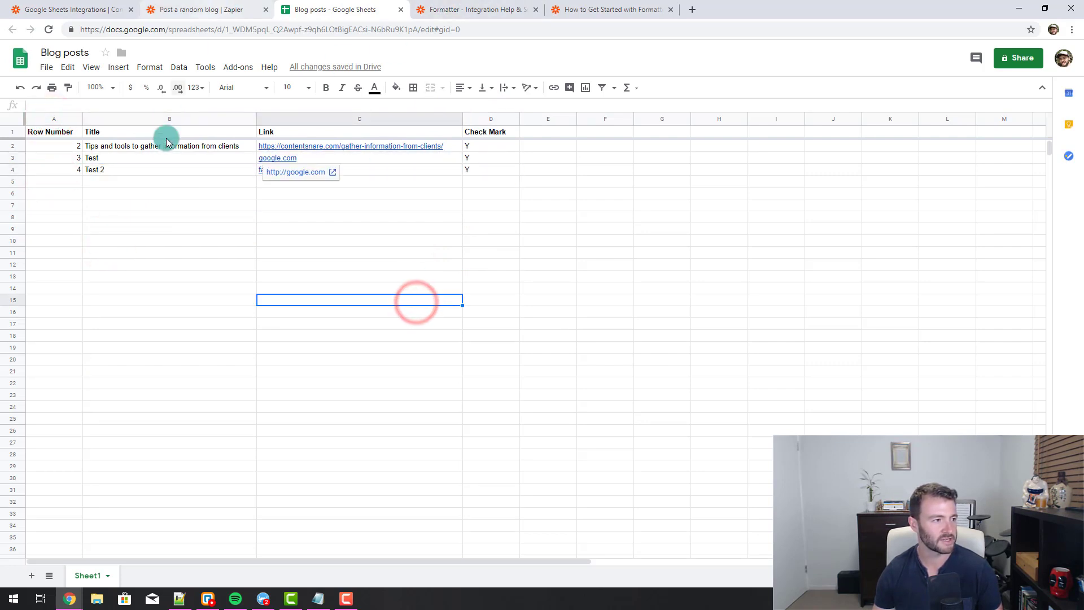
click(191, 184)
click(51, 172)
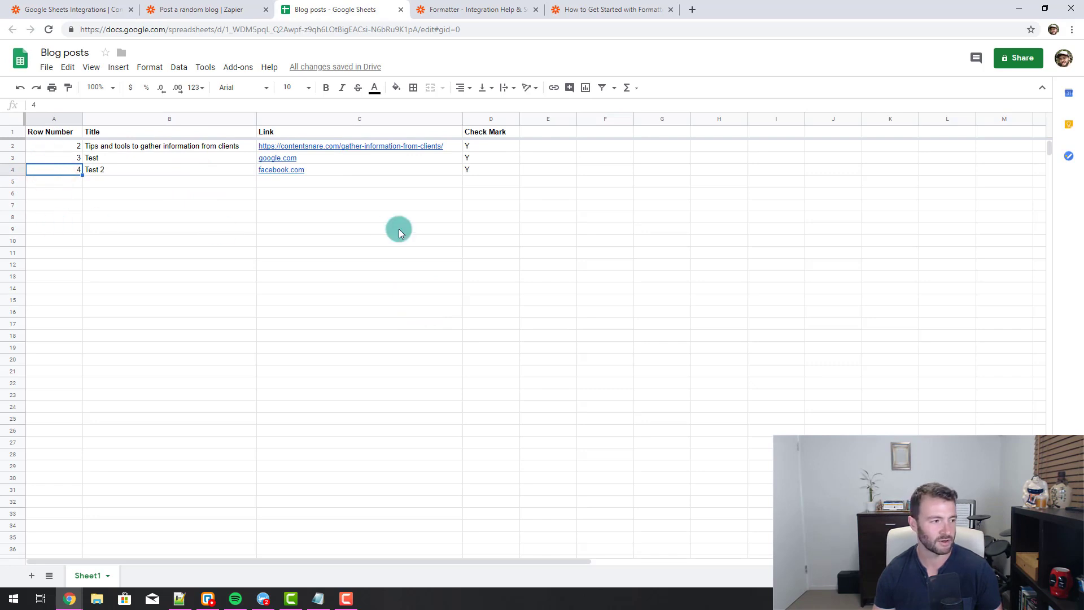
- Return to the zap and skip the test tweet for the Create Tweet step
click(170, 9)
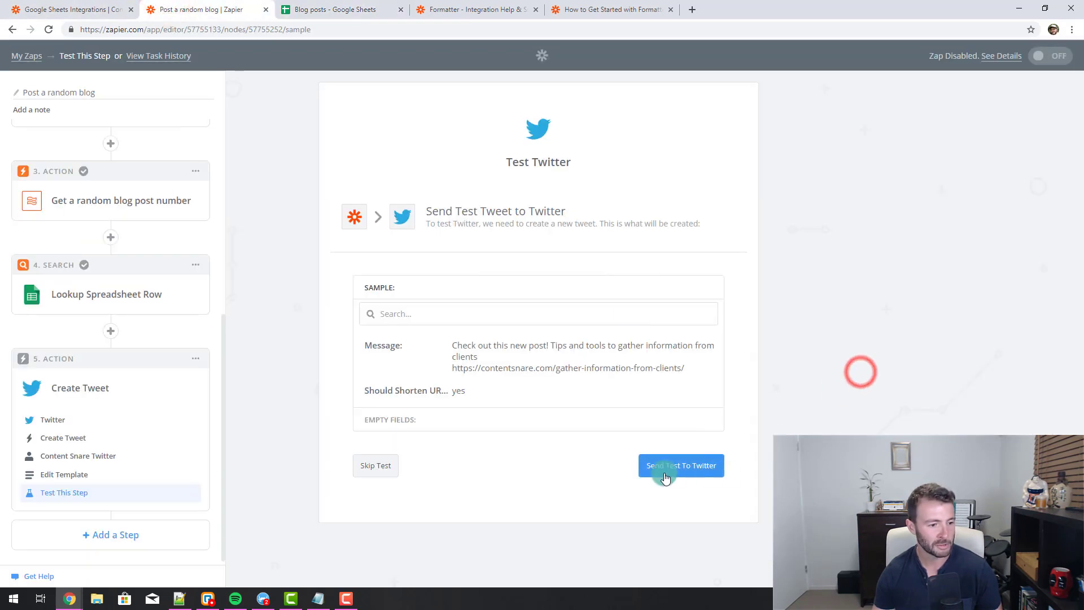
click(387, 472)
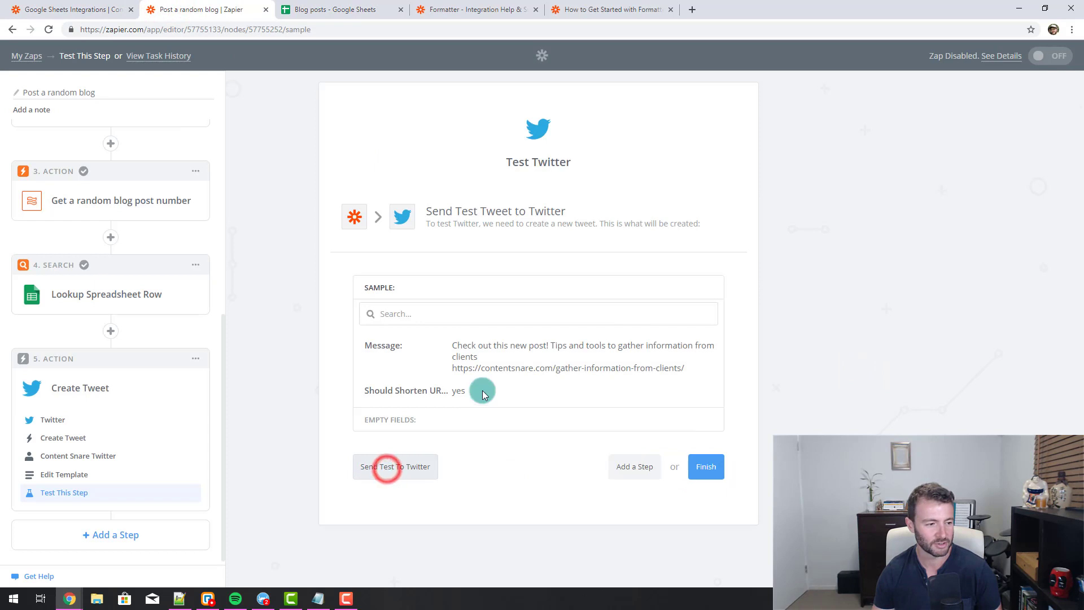
scroll(165, 247, up, 6)
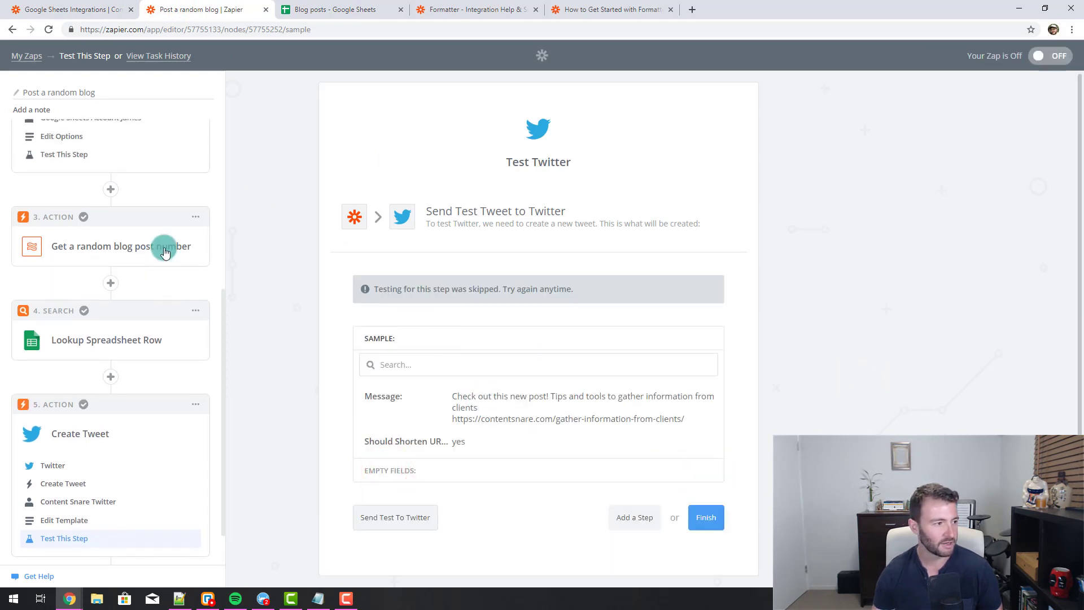
- Go to My Zaps and open the Create Spreadsheet Row template of the Add new posts to sheet zap
click(34, 59)
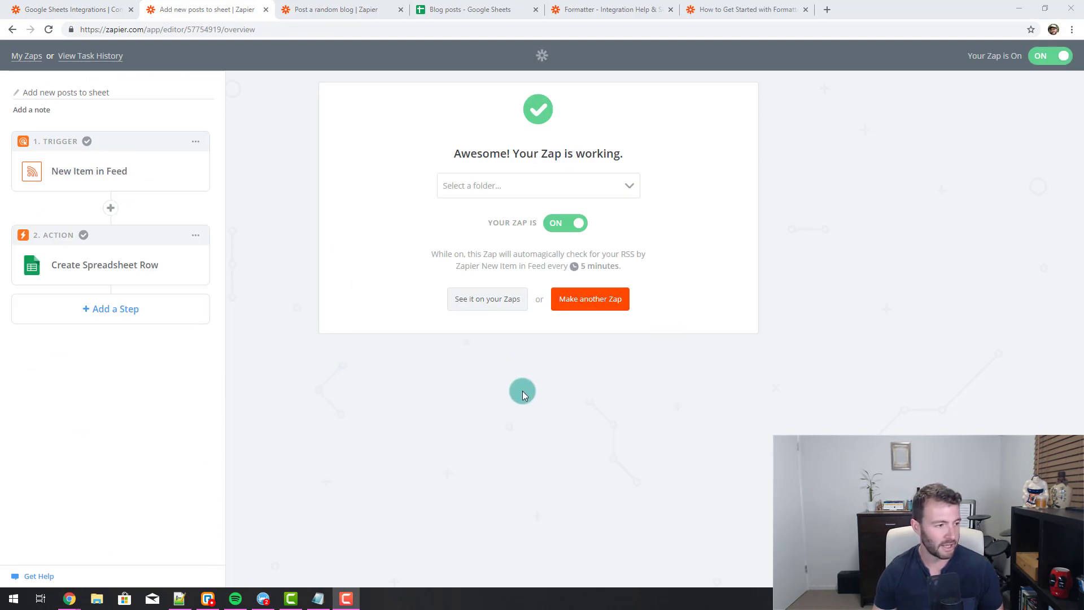
click(77, 264)
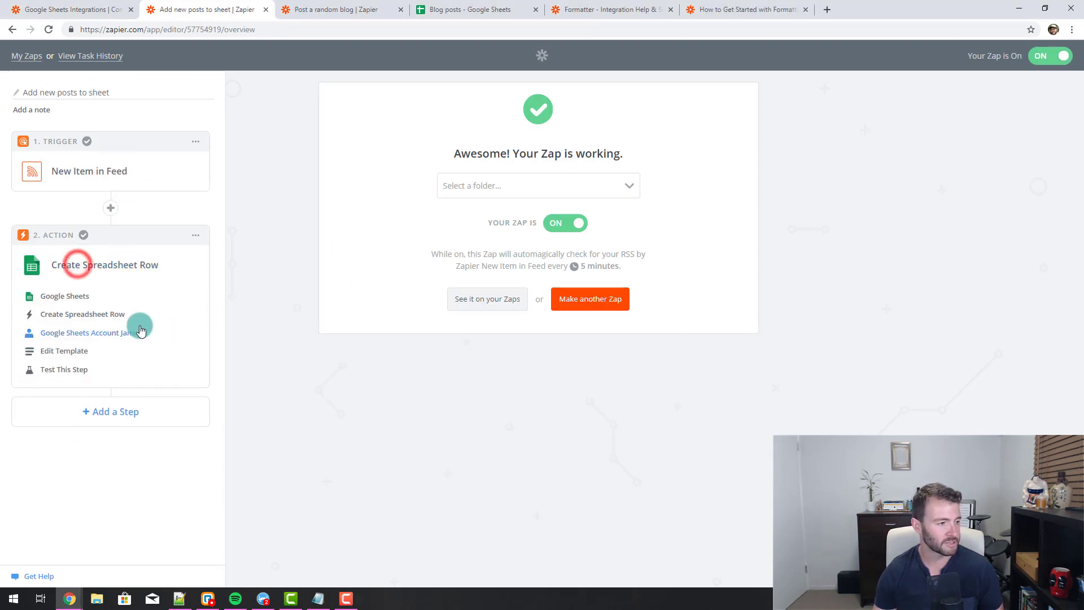
click(98, 352)
scroll(517, 371, down, 2)
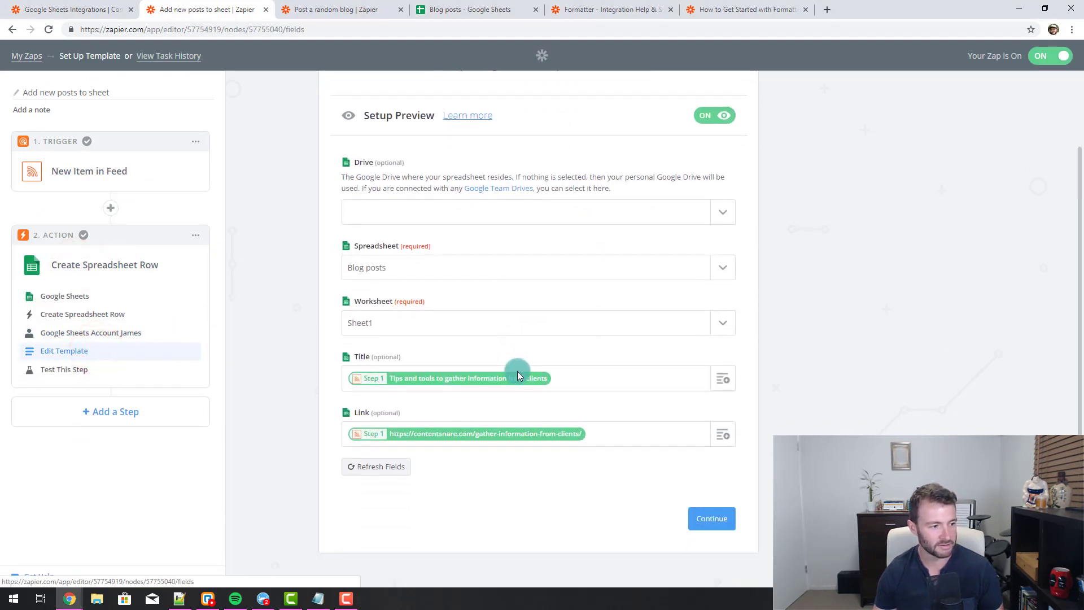
- Check the Title and Link mappings with the setup preview off, turn it back on, and refresh the sheet fields
click(715, 115)
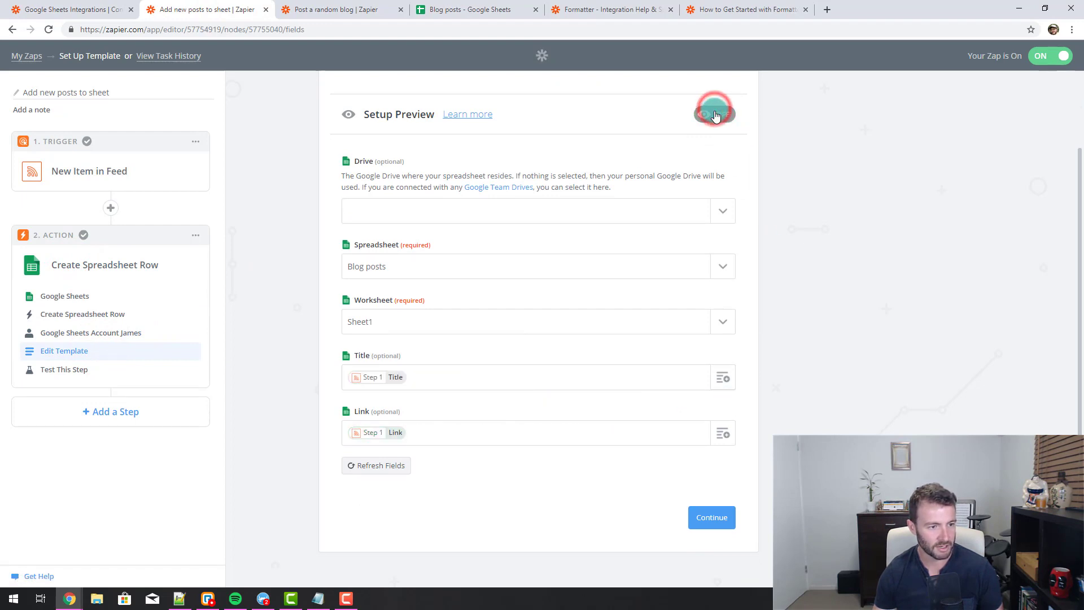
click(715, 114)
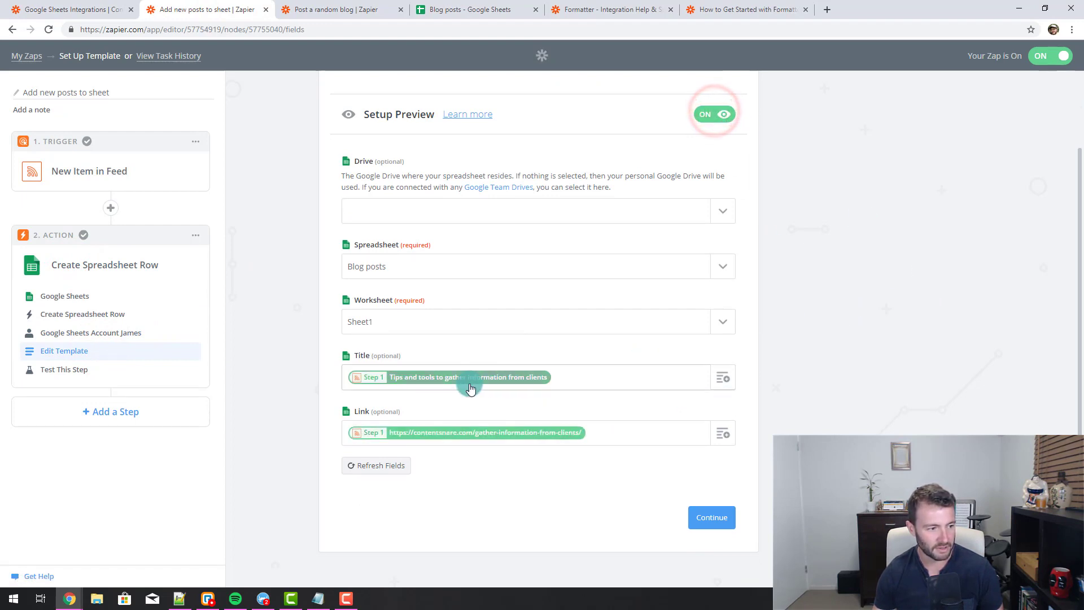
click(386, 472)
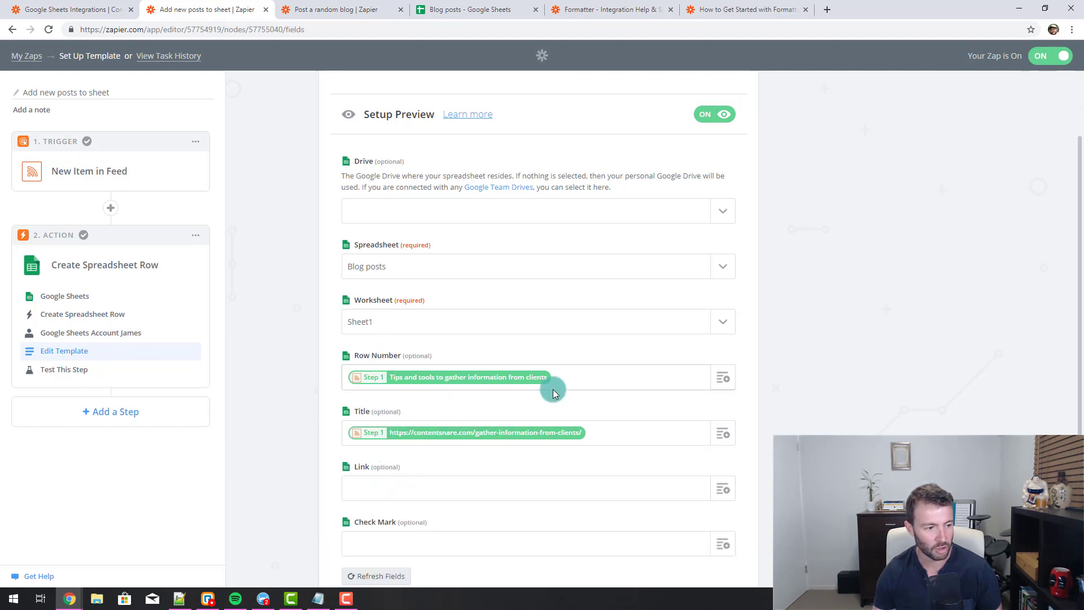
scroll(396, 272, down, 2)
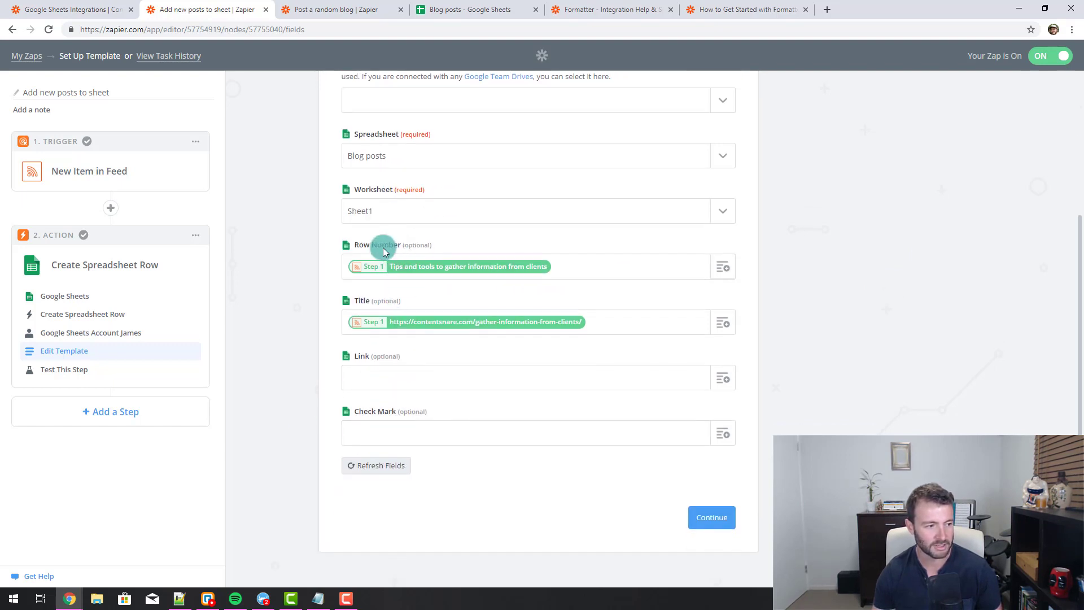
- Move the feed's link mapping from the Title field to the Link field of the Create Spreadsheet Row template
click(685, 326)
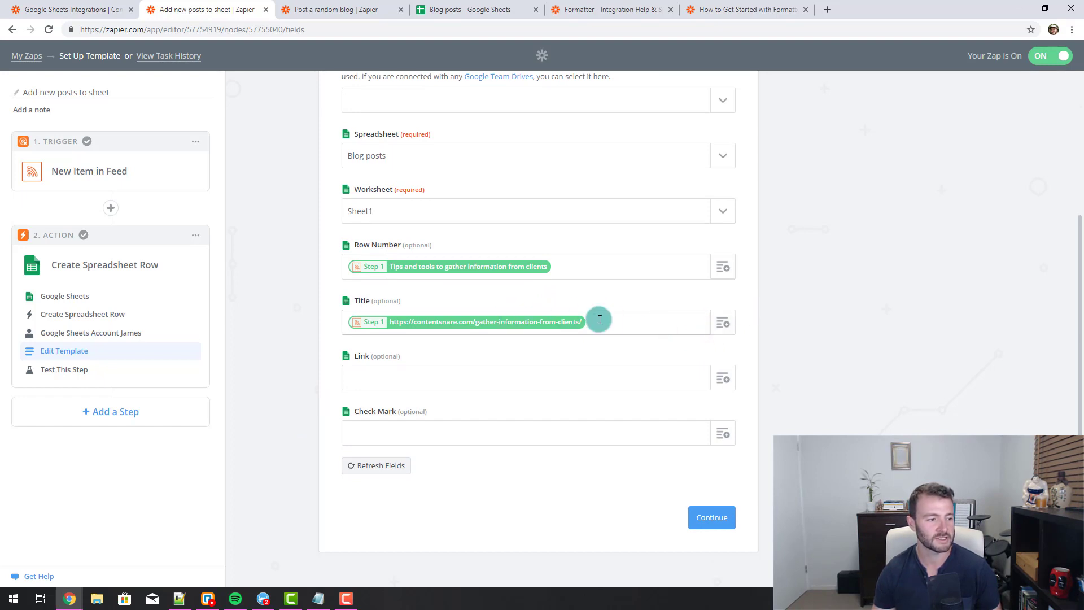
drag(620, 323, 349, 324)
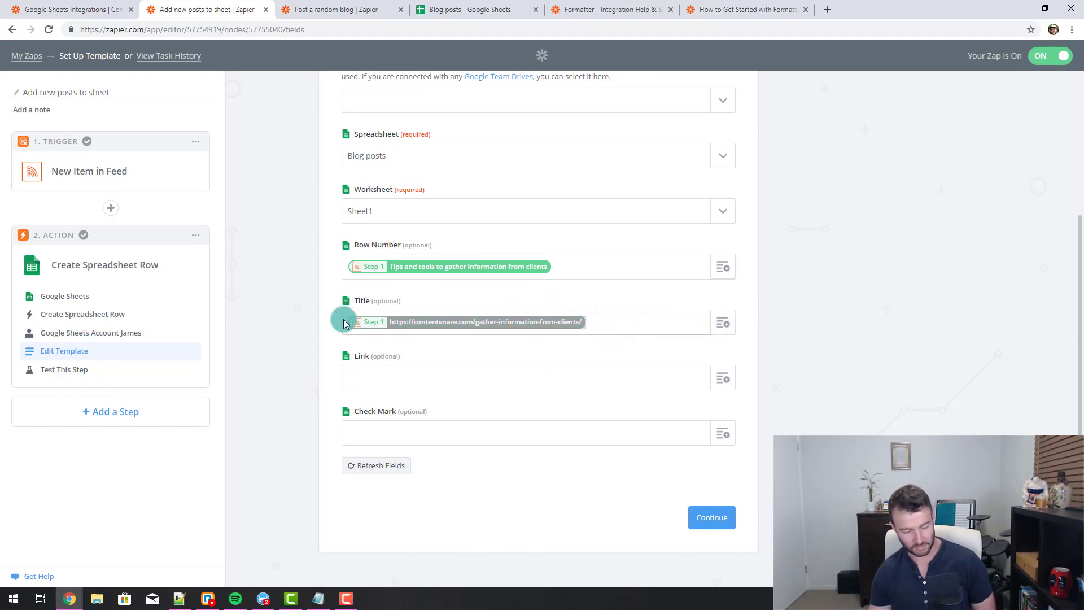
key(ctrl+x)
click(390, 378)
key(ctrl+v)
- Move the feed's title mapping from the Row Number field to the Title field
click(609, 262)
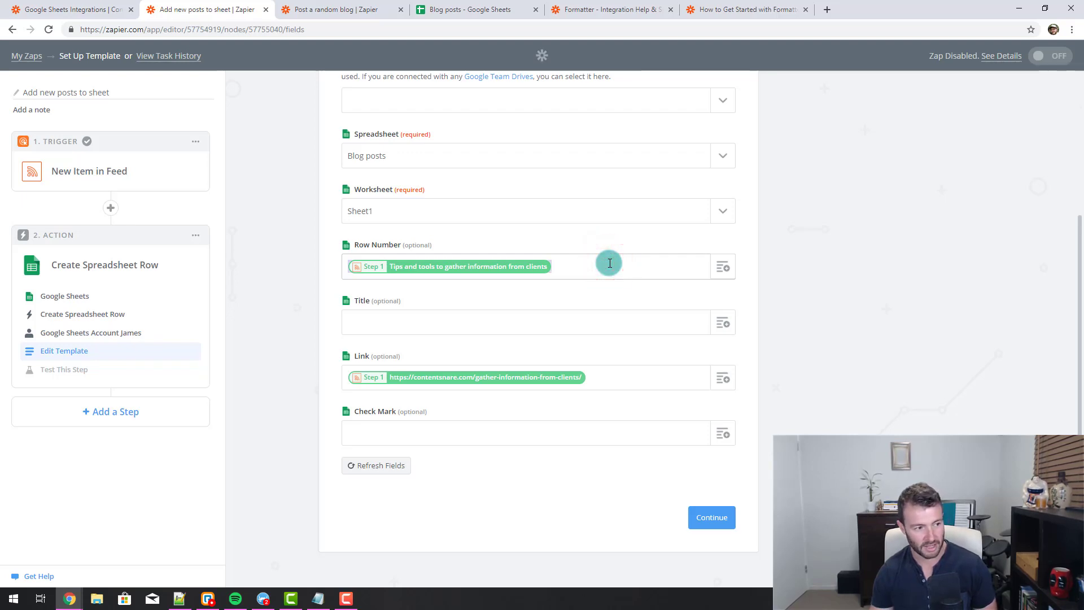
key(ctrl+x)
click(541, 328)
click(516, 314)
key(ctrl+v)
- Check the Check Mark column in the Blog posts sheet and set the template's Check Mark field to Y
click(492, 431)
click(470, 9)
click(479, 149)
click(468, 177)
click(194, 6)
click(444, 426)
click(449, 430)
text(Y)
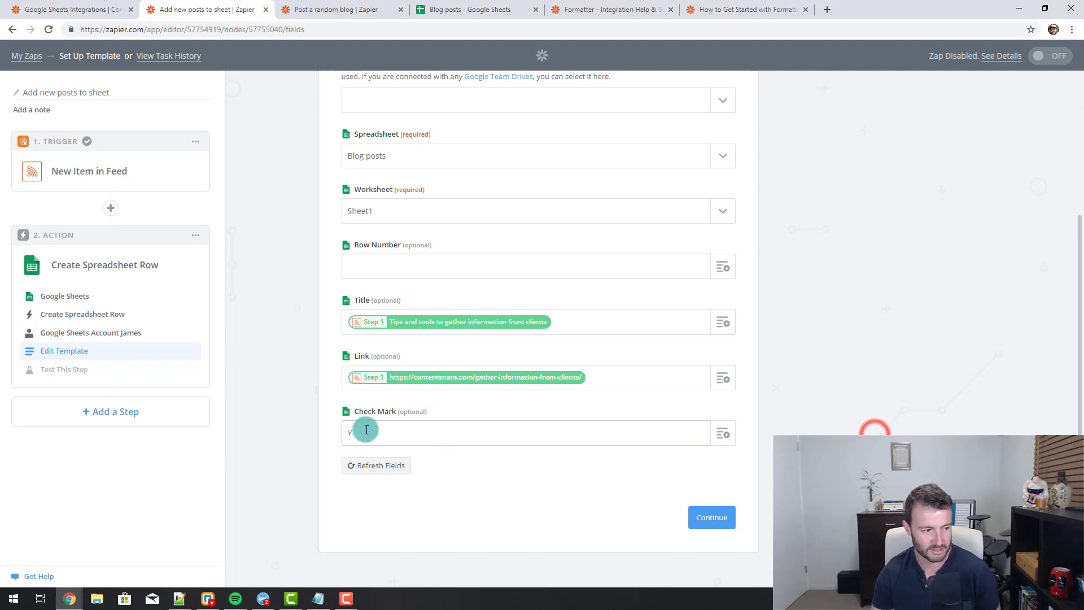
- Set the template's Row Number field to the formula =ROW()
click(365, 268)
scroll(761, 242, up, 1)
scroll(731, 286, down, 1)
click(724, 275)
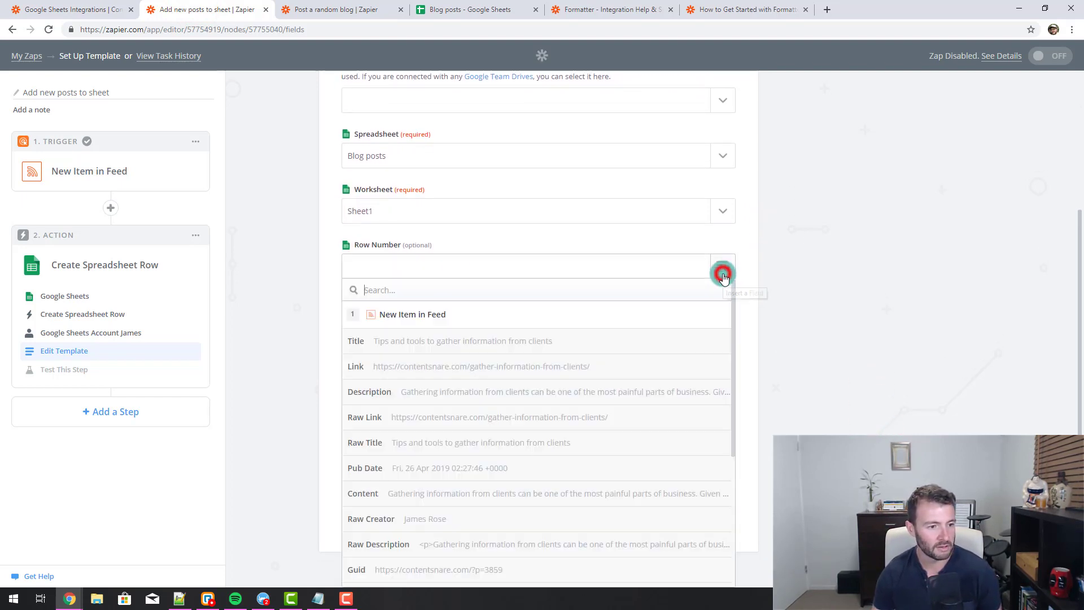
click(529, 274)
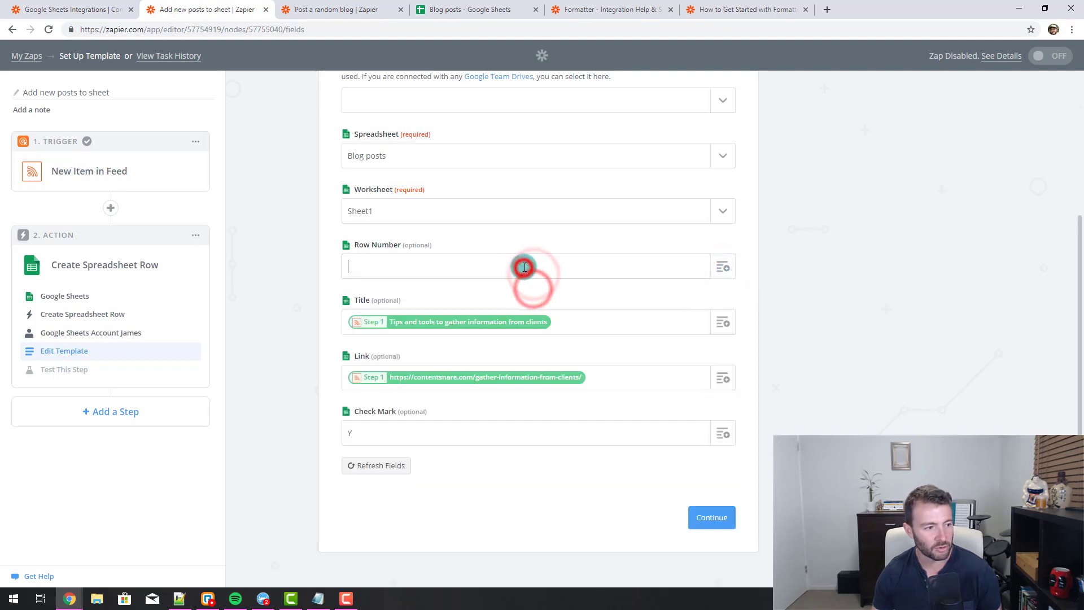
text(=ROW()
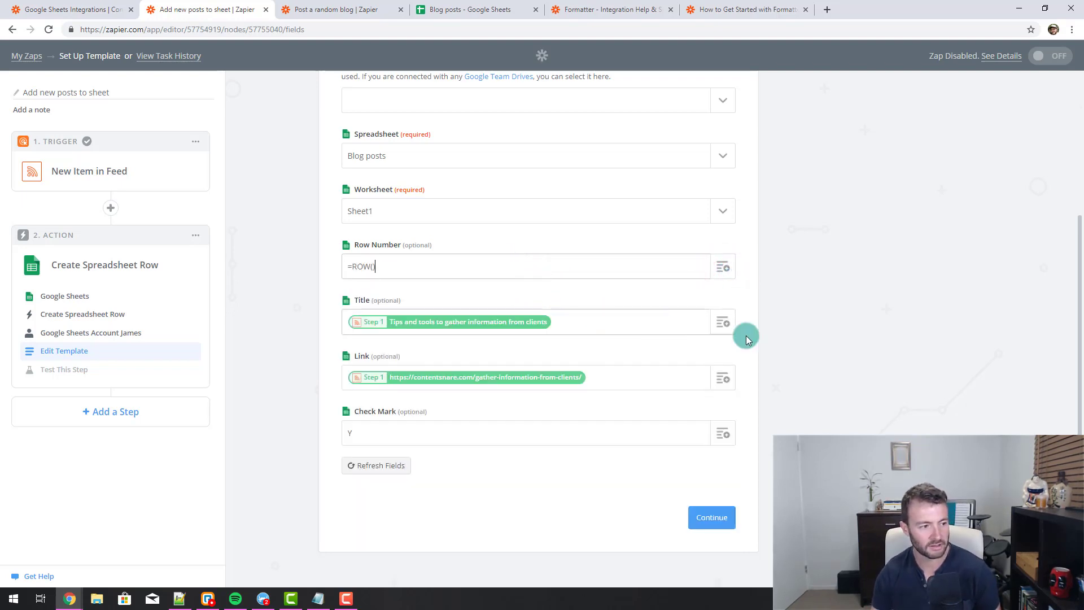
click(818, 333)
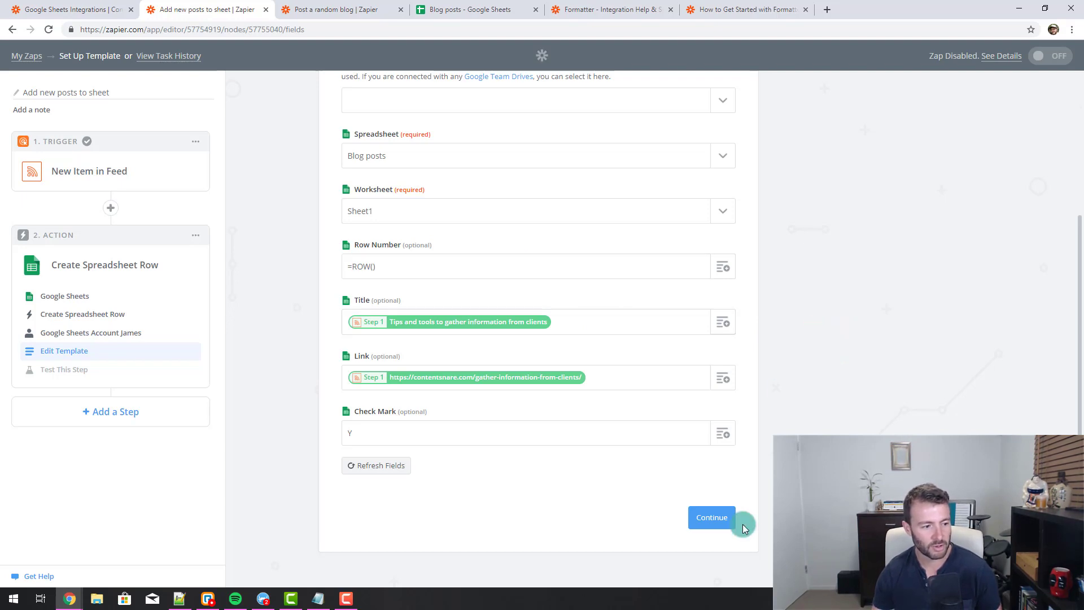
- Save the template and re-test the step by sending a test spreadsheet row to Google Sheets
click(715, 518)
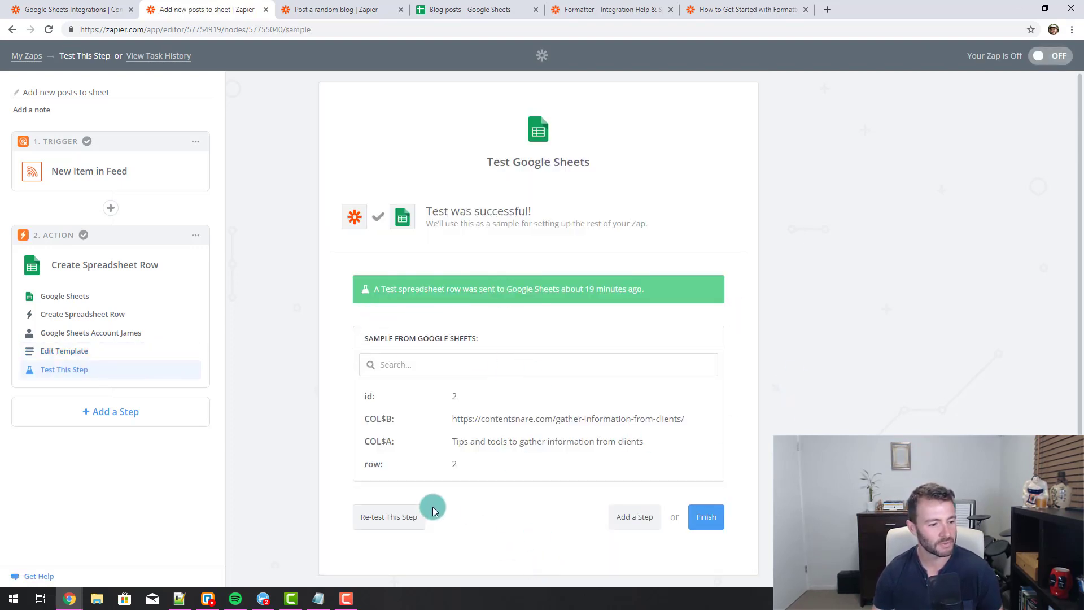
click(378, 517)
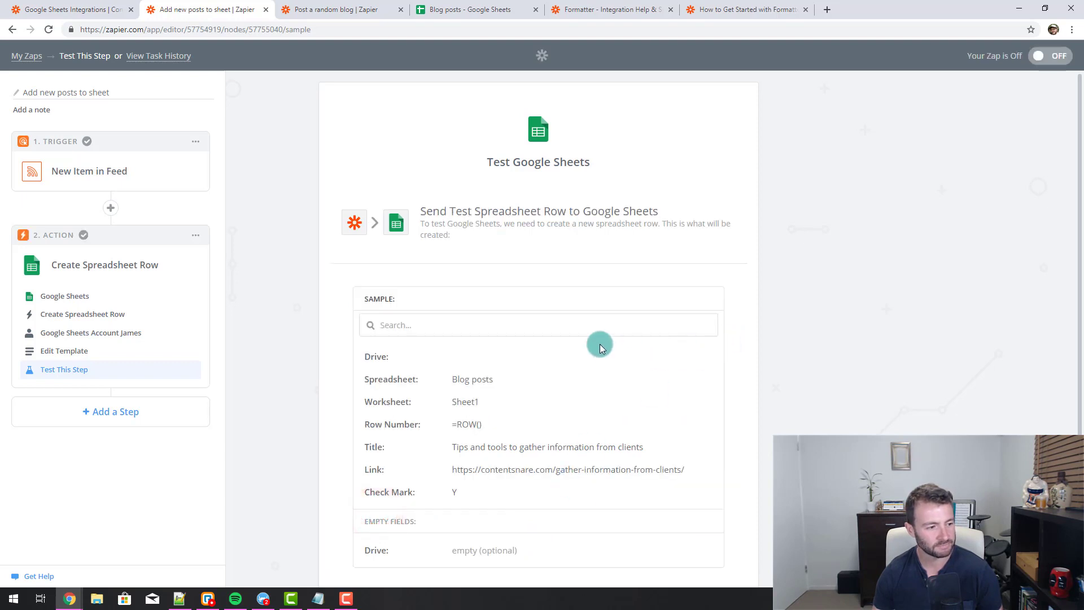
scroll(607, 339, down, 2)
click(669, 495)
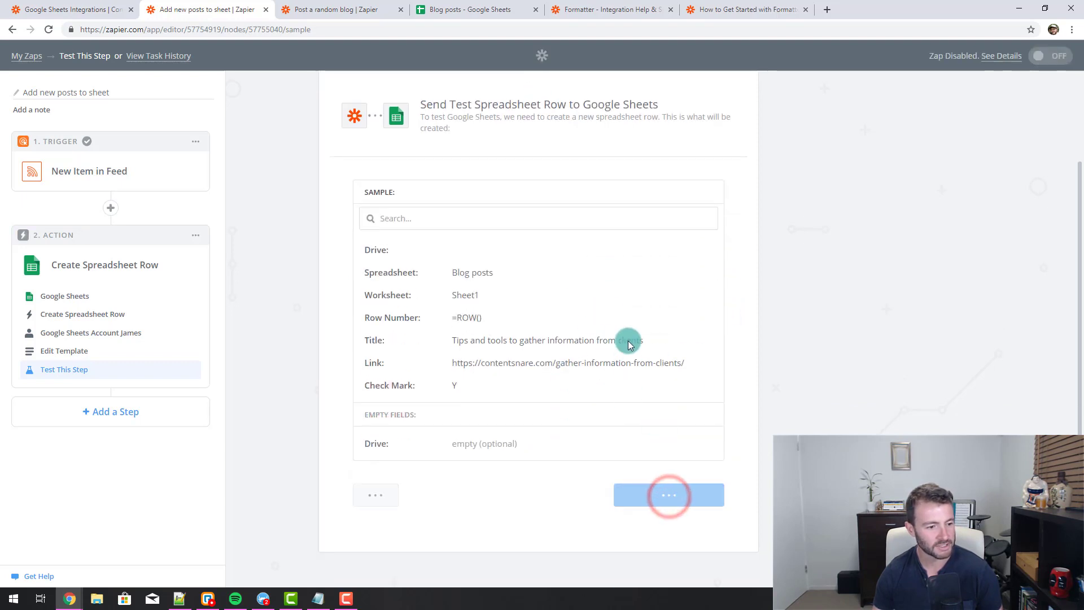
- Inspect the newly added test row's Row Number formula and Check Mark entry in the Blog posts sheet
click(487, 16)
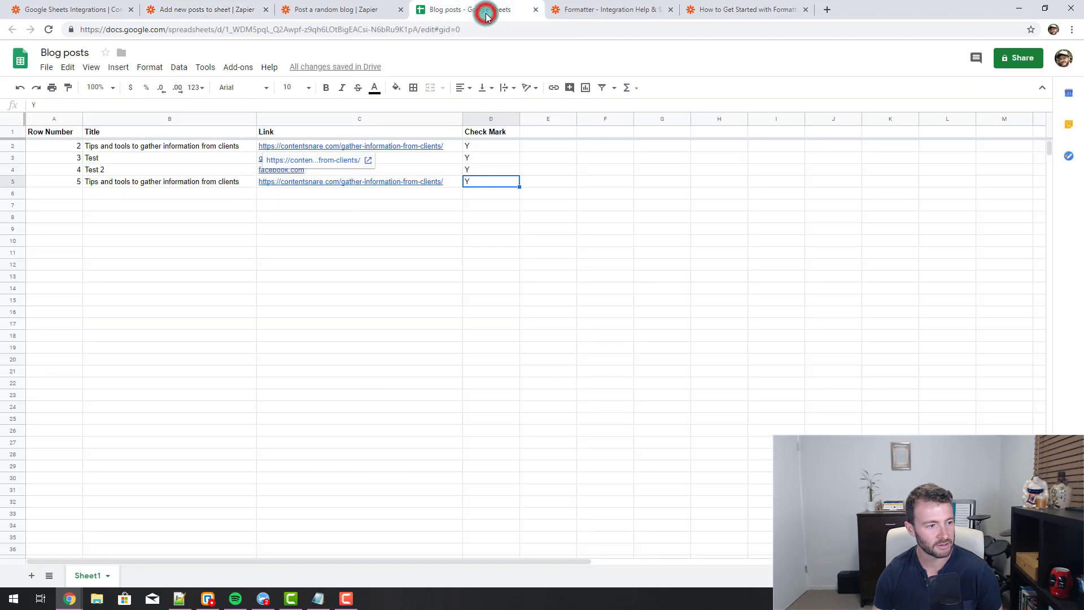
click(75, 184)
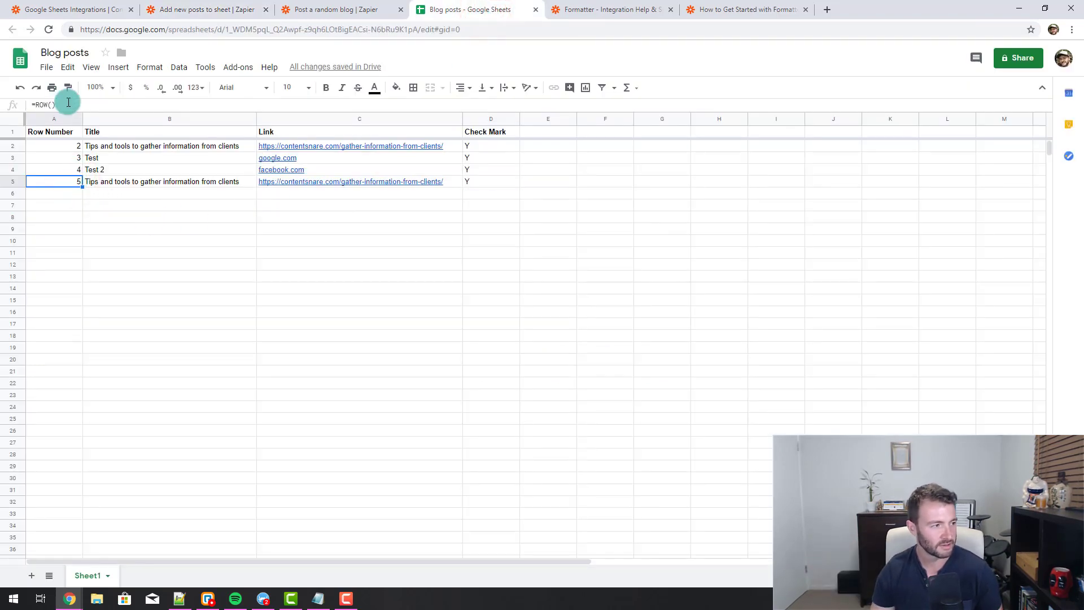
click(367, 6)
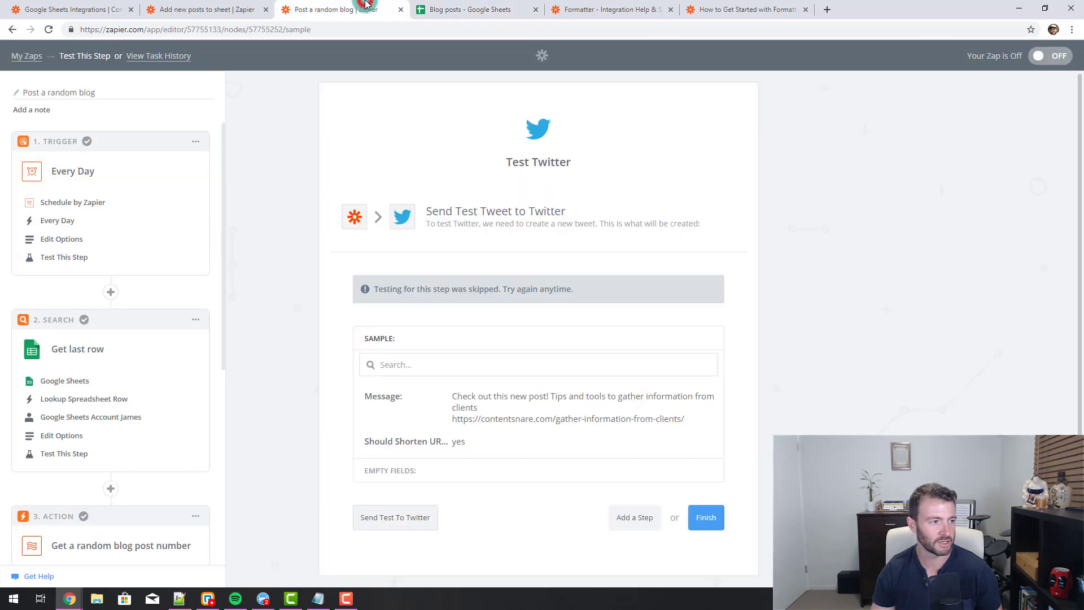
click(459, 9)
click(515, 267)
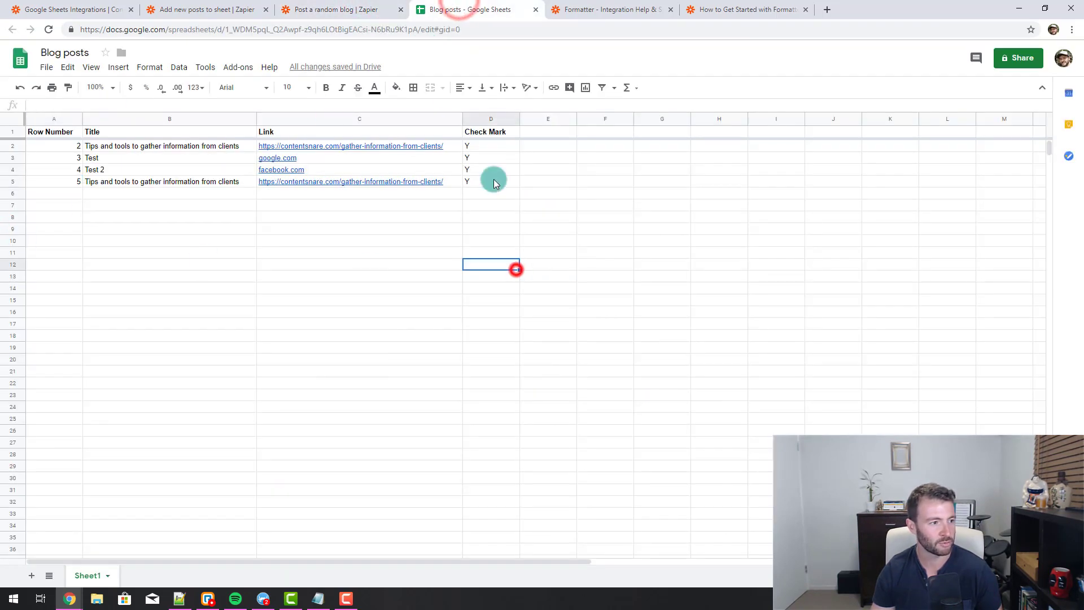
click(482, 179)
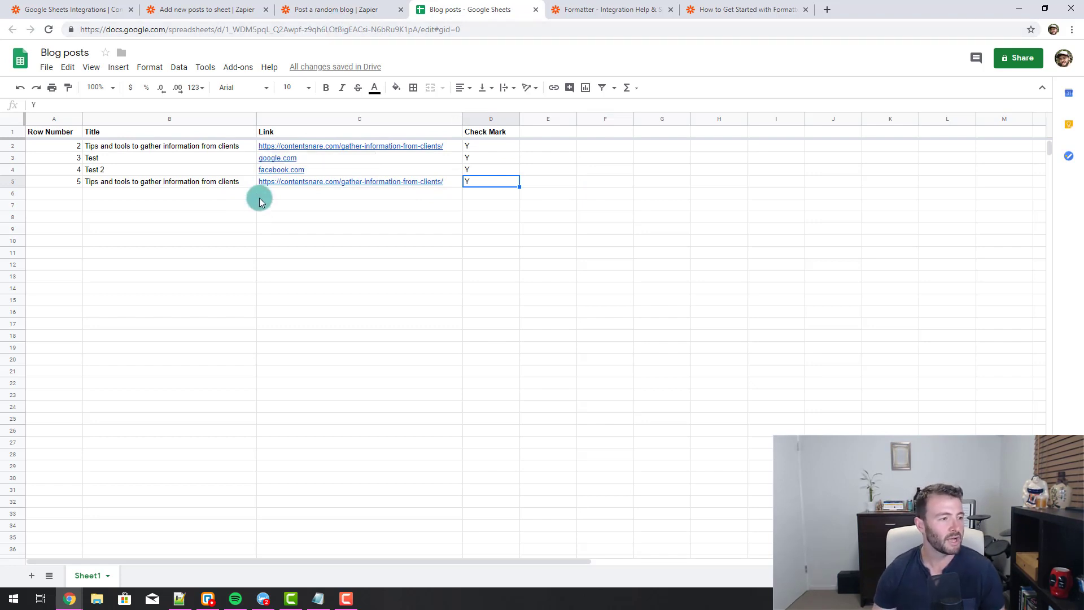
- Return to the Add new posts to sheet zap, finish its setup and turn the zap on
click(299, 4)
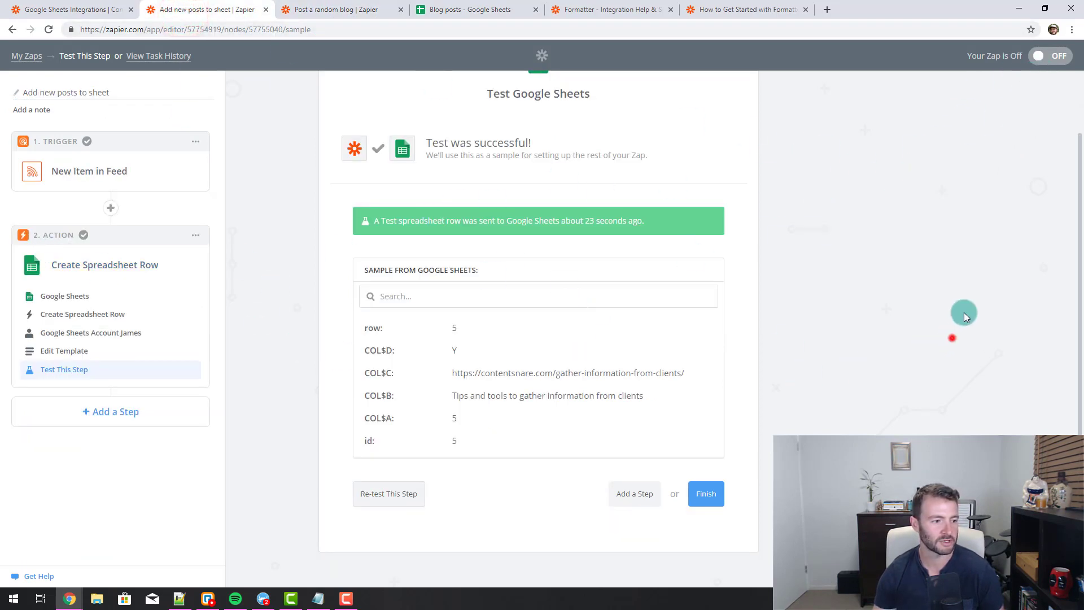
double_click(952, 337)
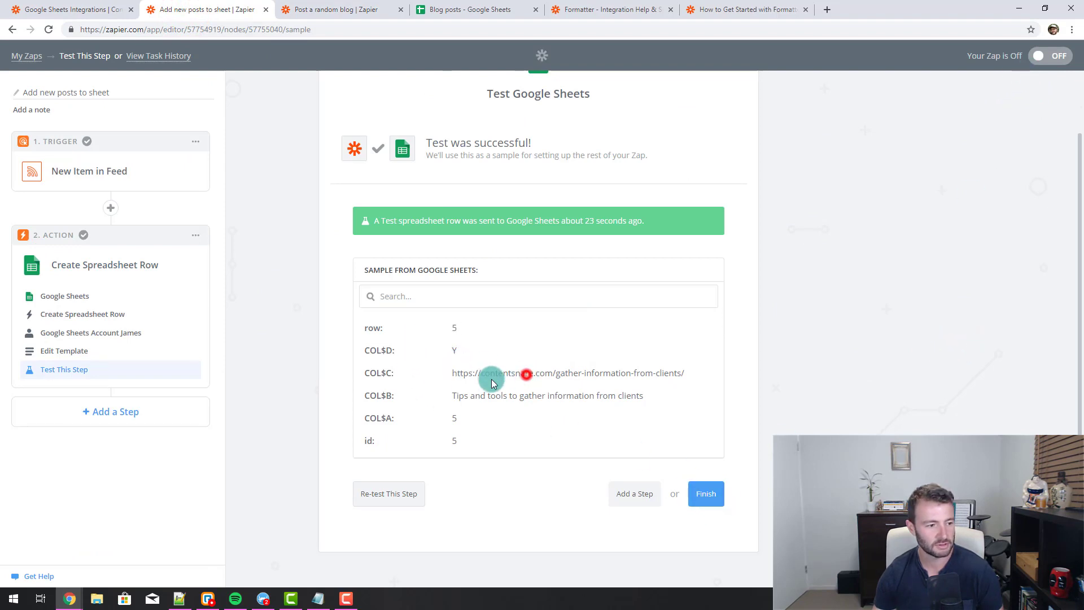
click(701, 492)
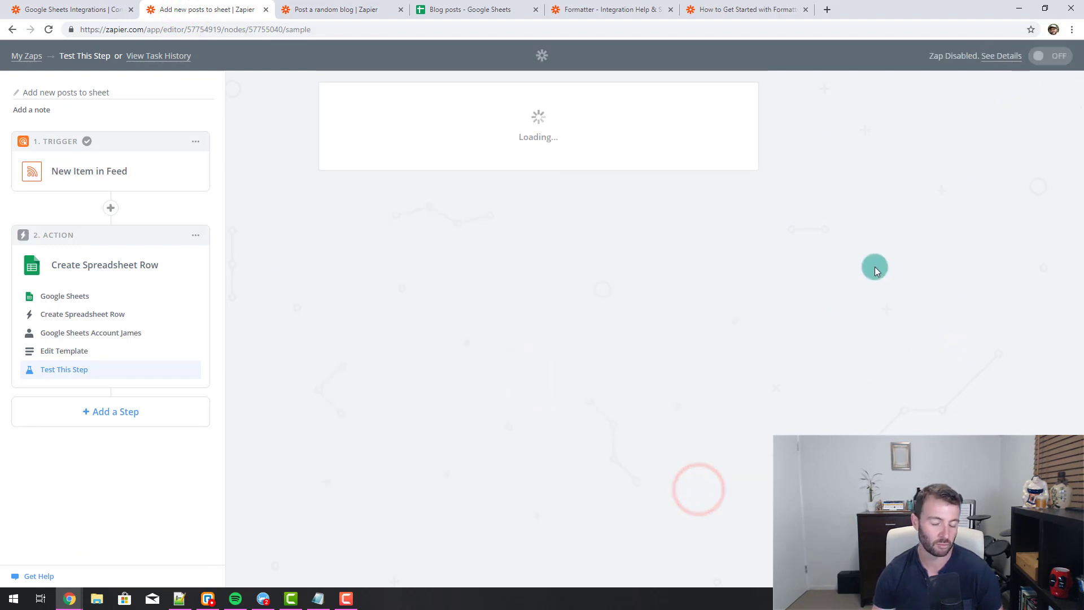
click(570, 227)
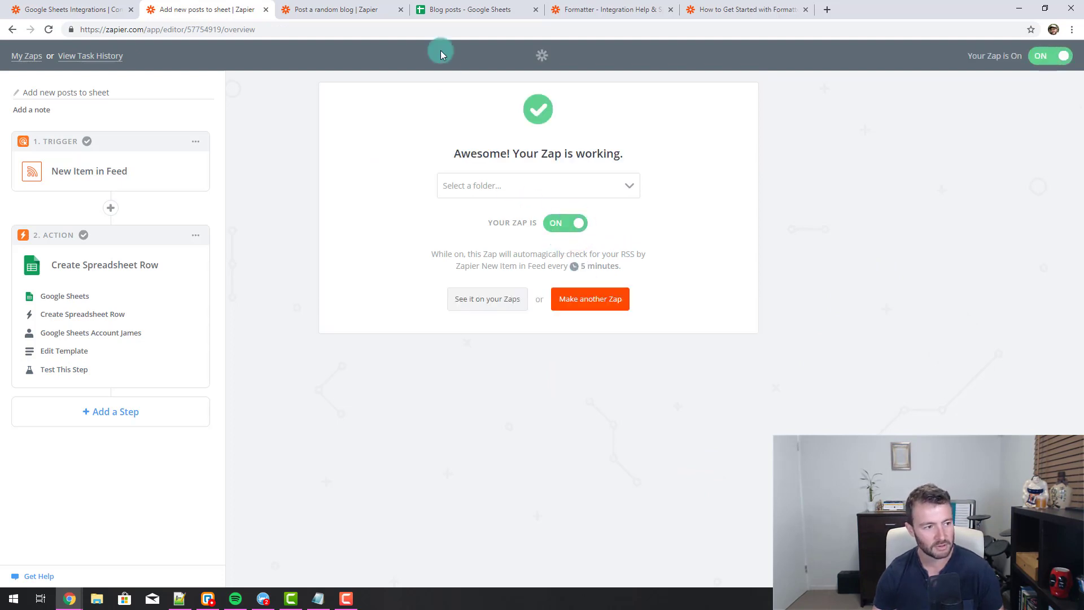
- Review the Row Number and Check Mark values in the Create Spreadsheet Row template of the Add new posts to sheet zap
click(367, 16)
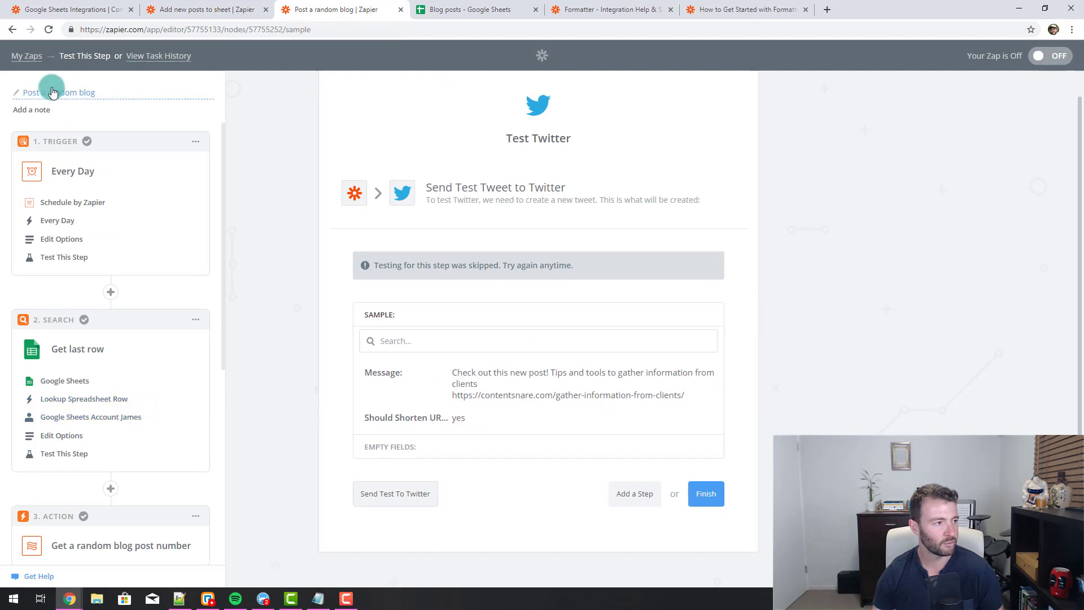
click(210, 12)
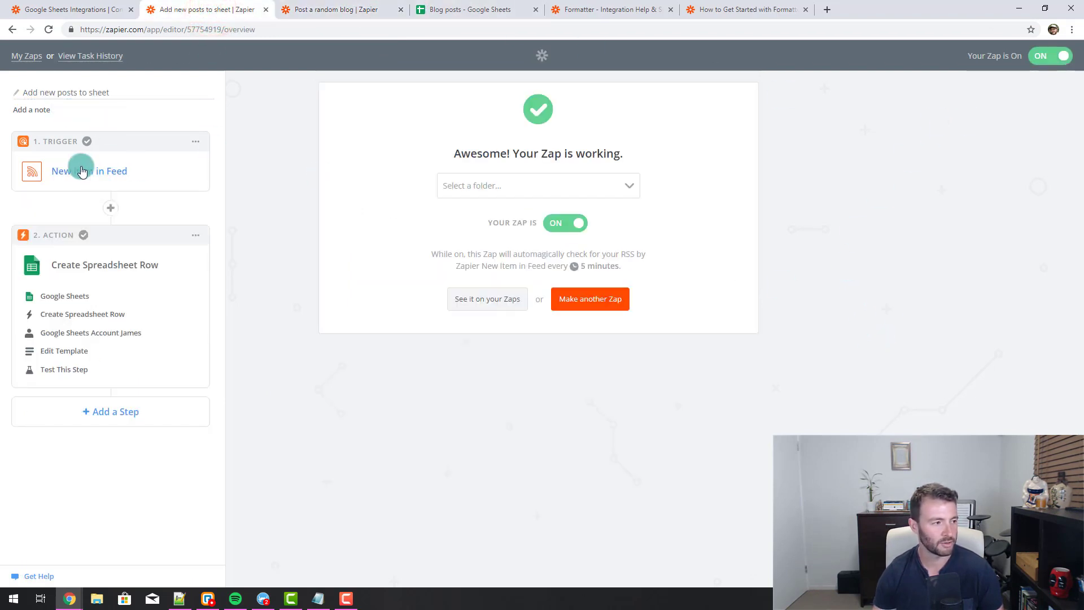
click(61, 350)
scroll(557, 324, down, 2)
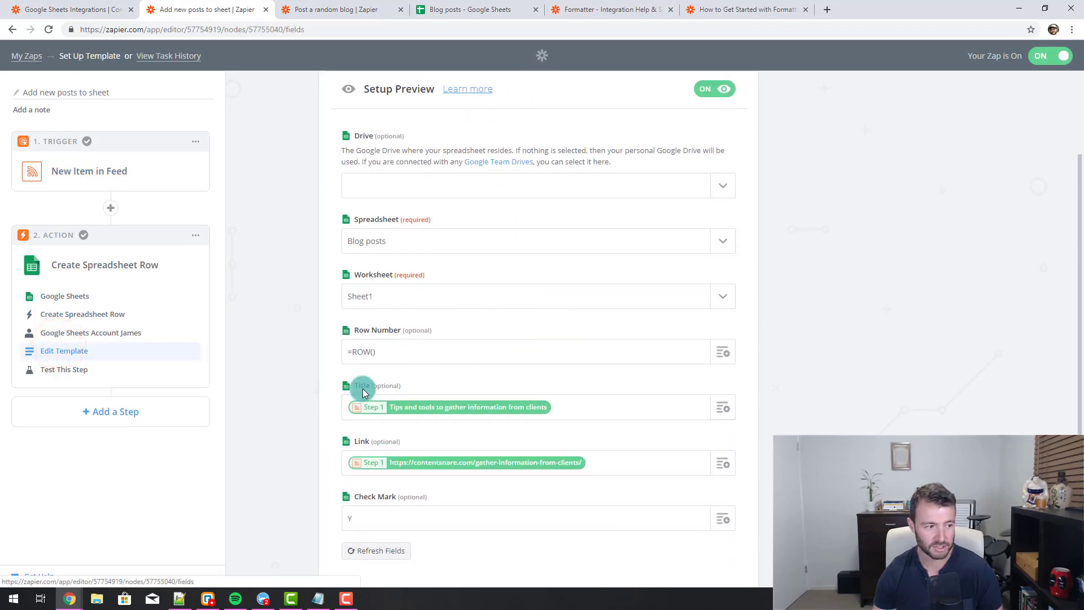
scroll(455, 305, down, 2)
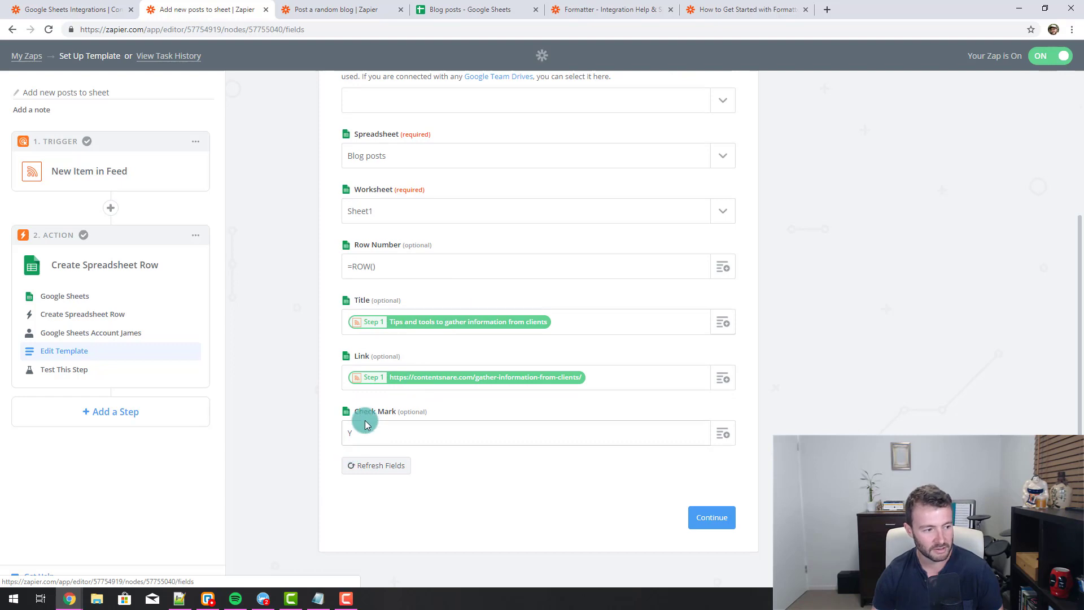
drag(375, 432, 330, 436)
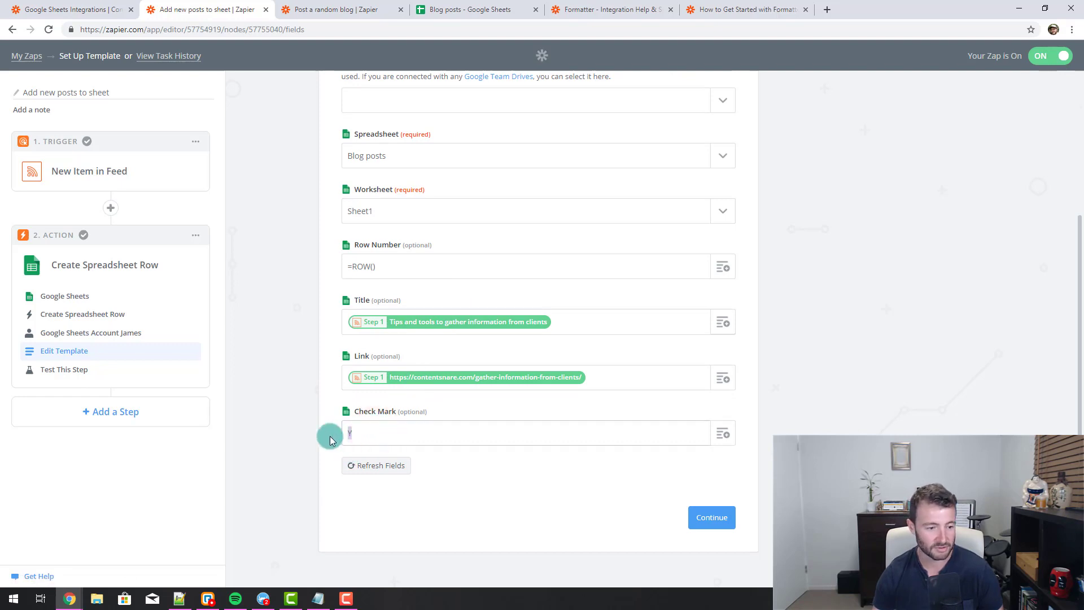
click(396, 270)
triple_click(395, 270)
click(310, 261)
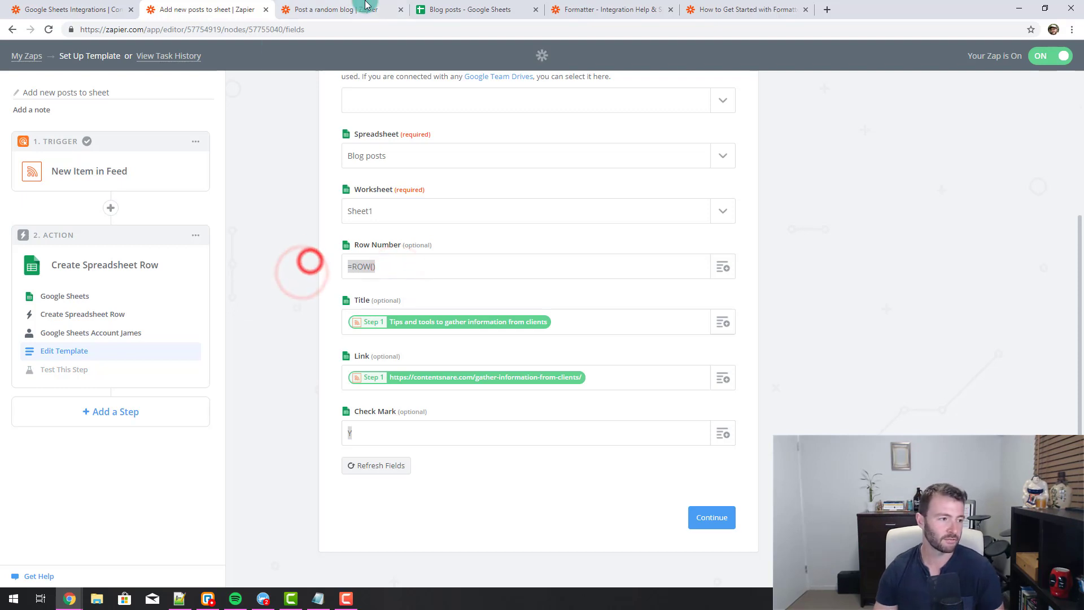
- Review the steps of the Post a random blog zap and compare them with the Blog posts sheet's row numbers
click(296, 8)
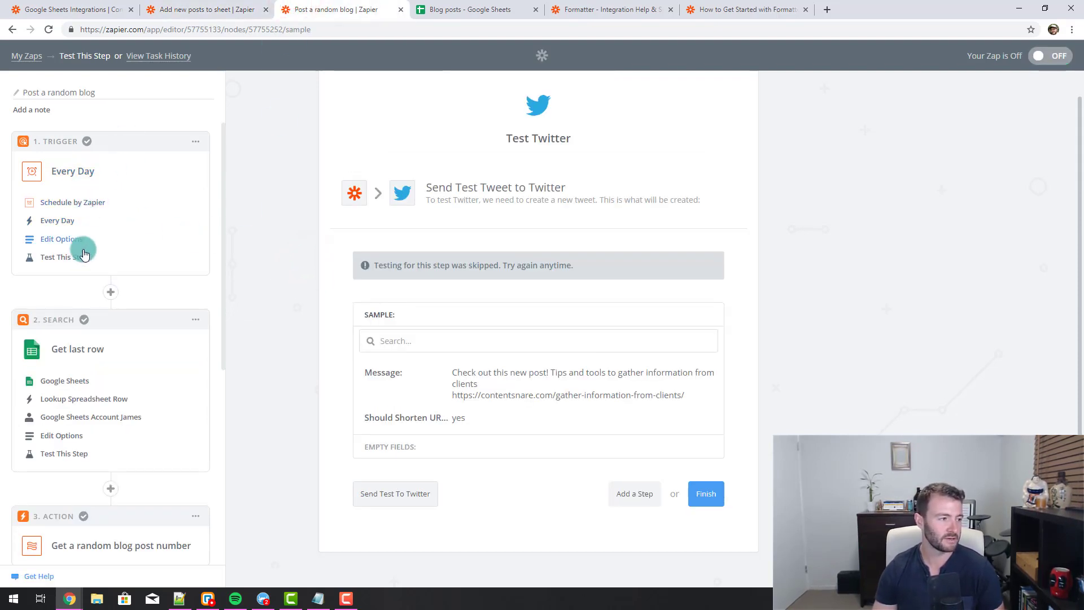
scroll(102, 302, down, 2)
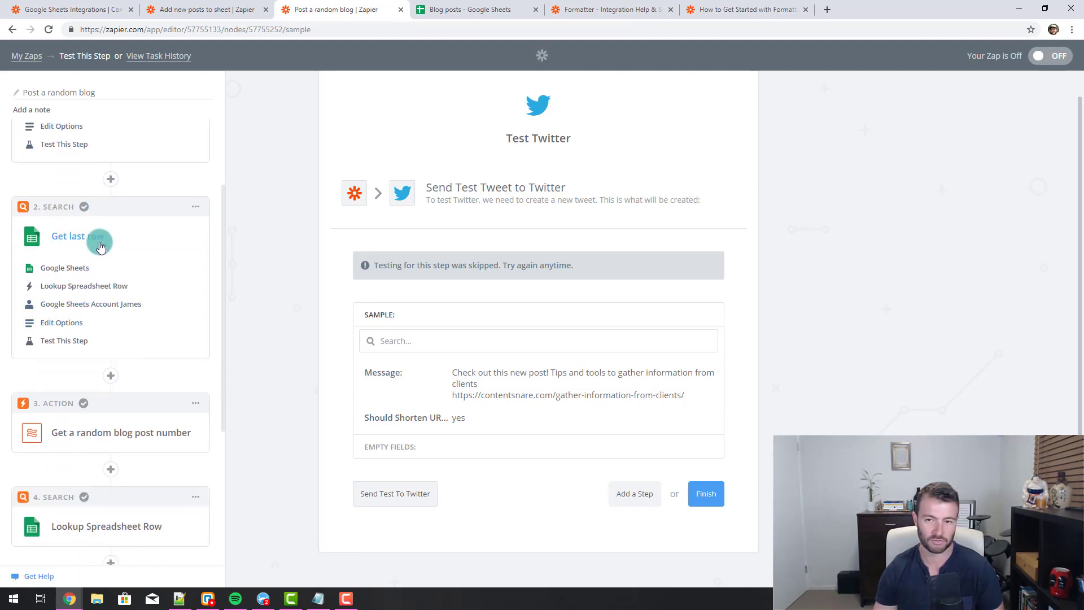
scroll(88, 328, down, 3)
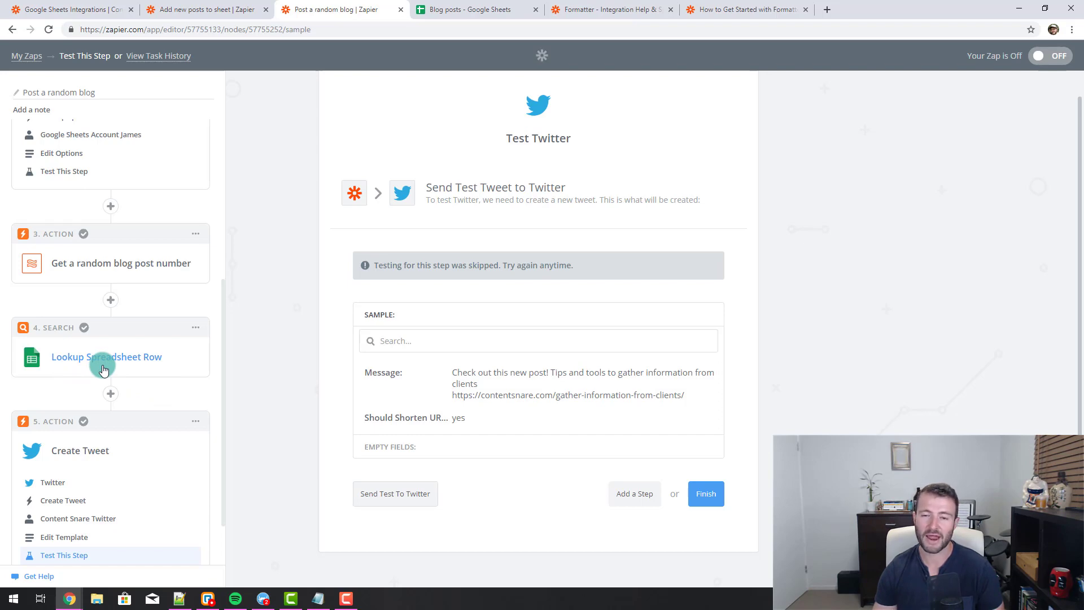
click(449, 7)
click(56, 147)
drag(62, 168, 59, 181)
click(319, 9)
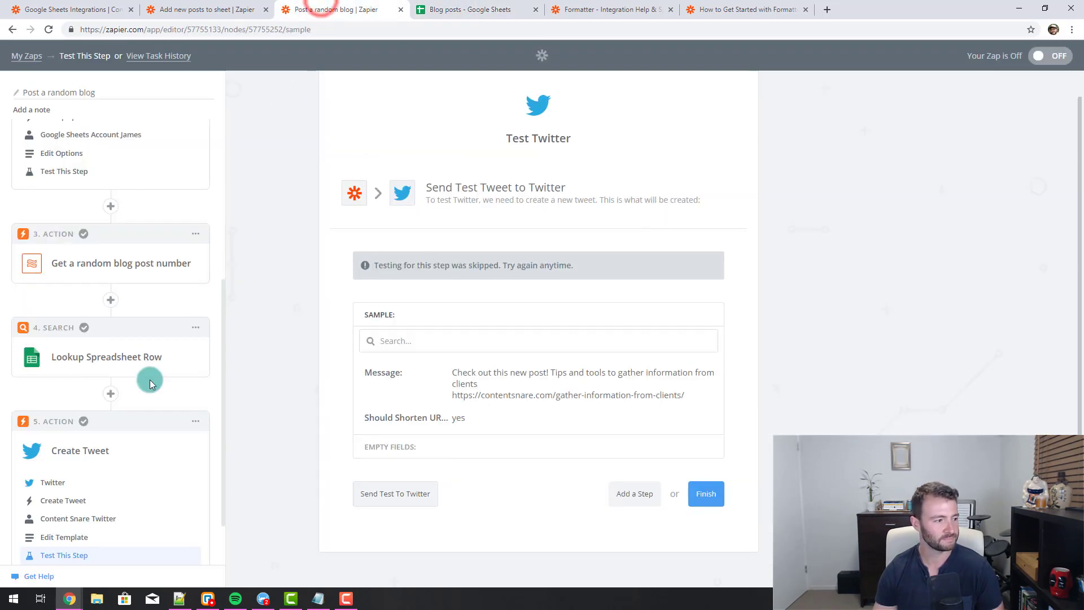
scroll(151, 380, down, 1)
right_click(82, 432)
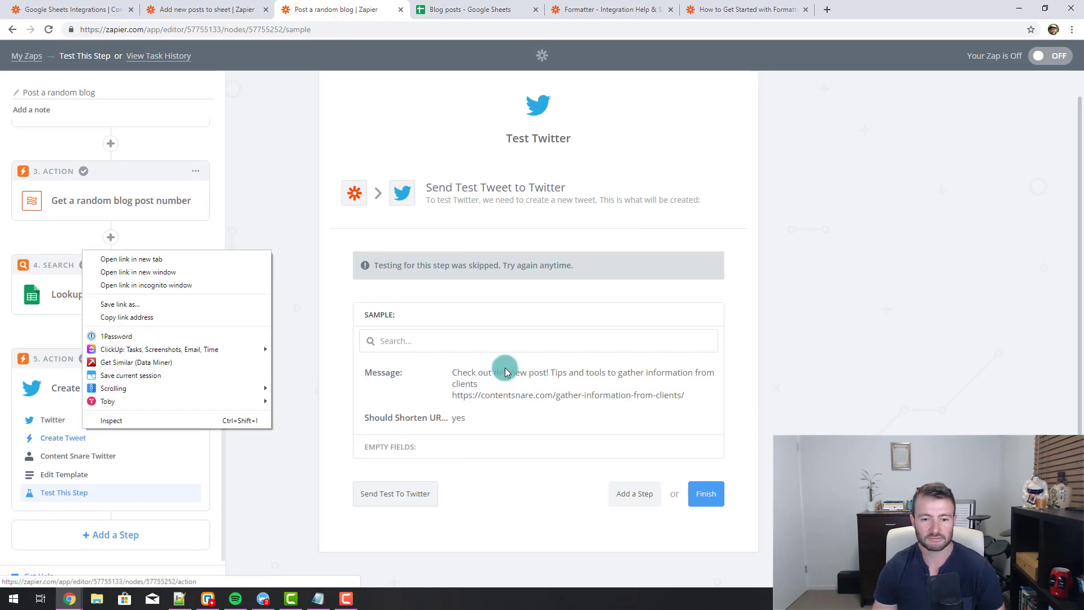
click(293, 276)
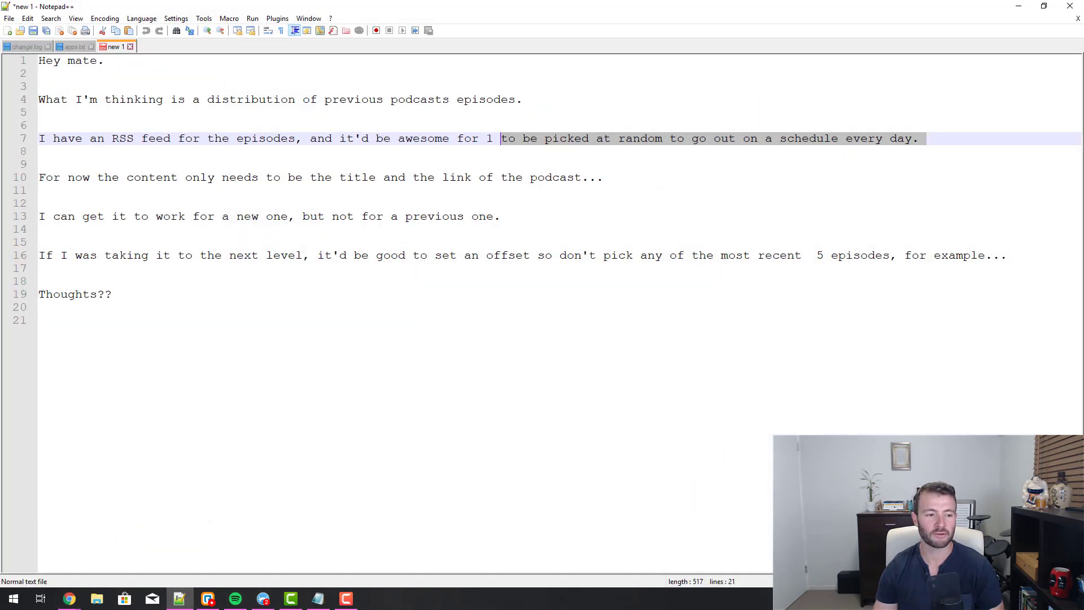
- In the Notepad++ request text, review the offset sentence on line 16 and delete the extra space before "5 episodes"
click(793, 380)
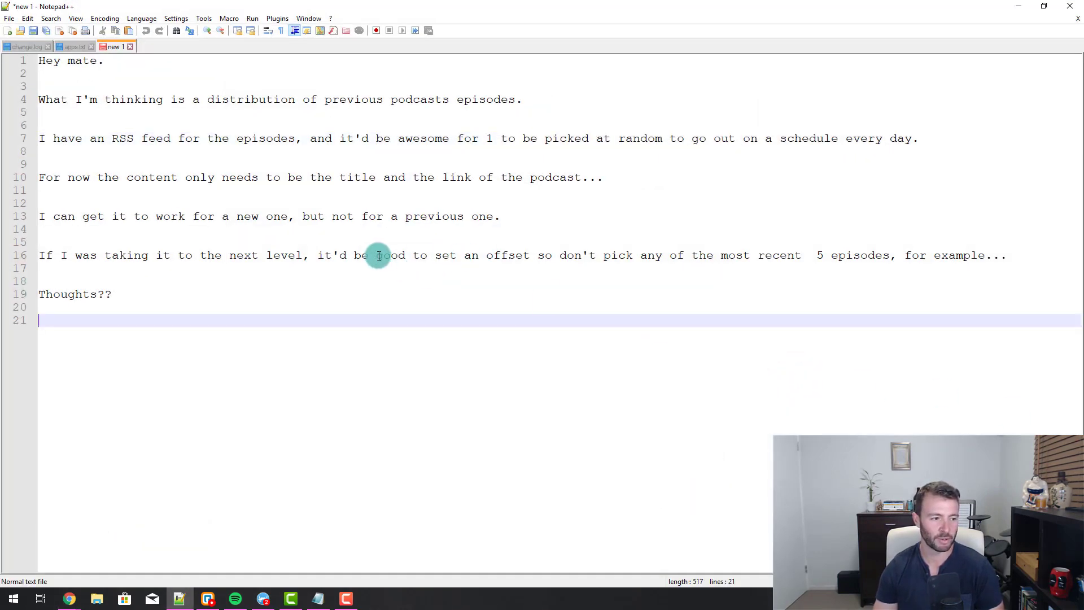
drag(487, 255, 821, 253)
click(818, 254)
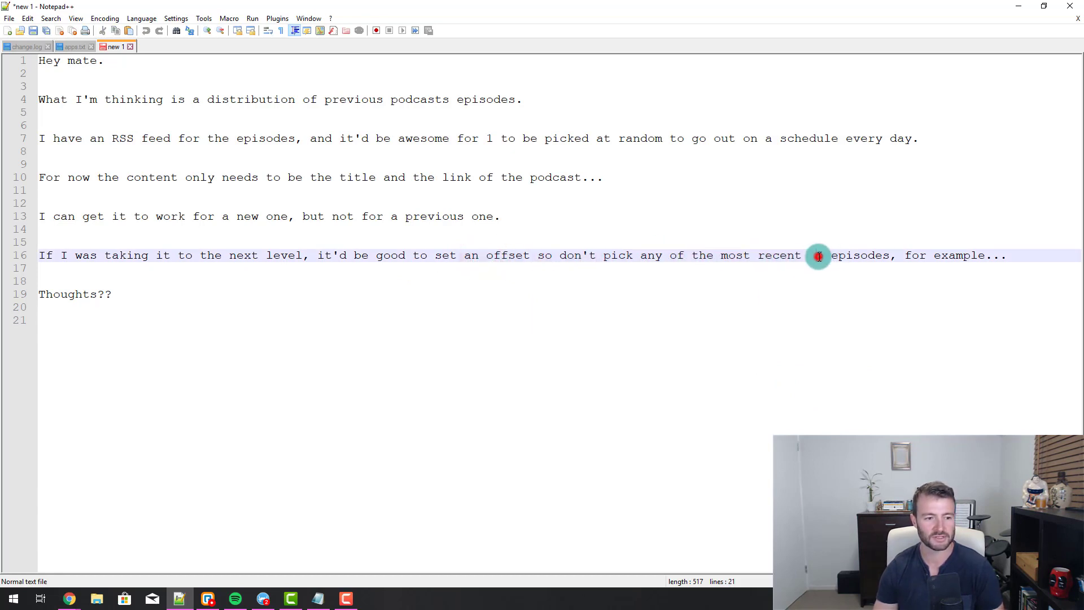
key(BackSpace)
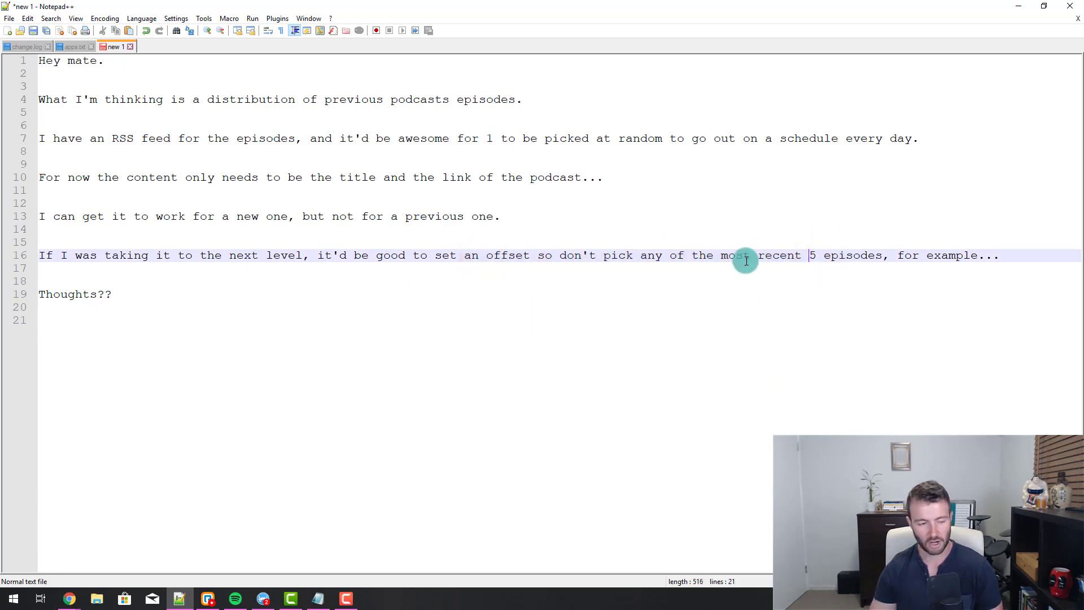
- In the Post a random blog zap, set the random blog post number formula to =RANDBETWEEN(2, Step 2 Row Number -5)
click(1015, 16)
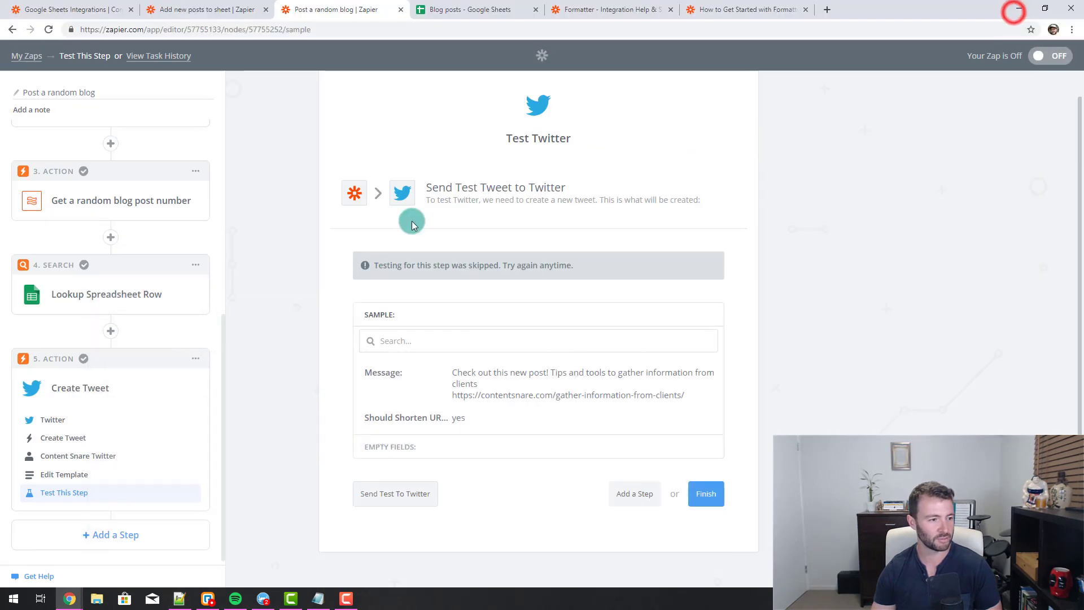
scroll(142, 279, up, 3)
click(117, 324)
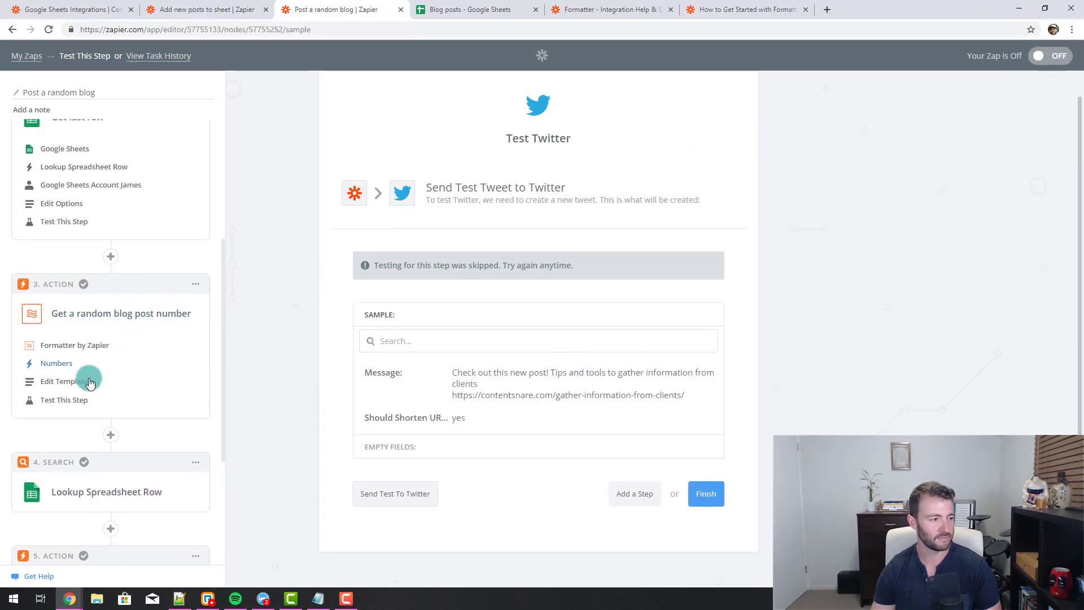
click(85, 380)
click(544, 403)
text())
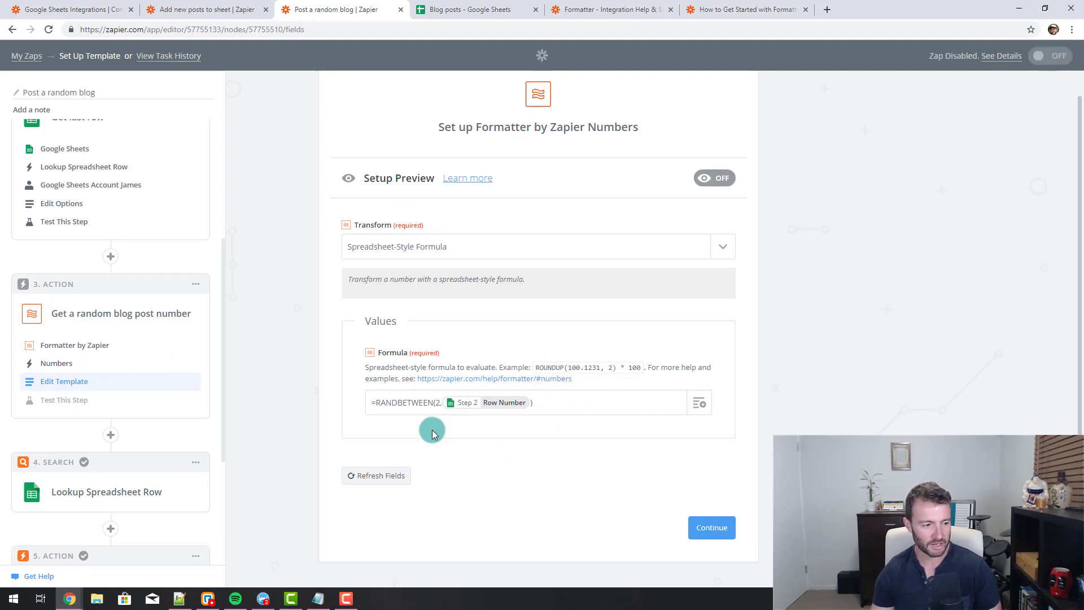
click(549, 403)
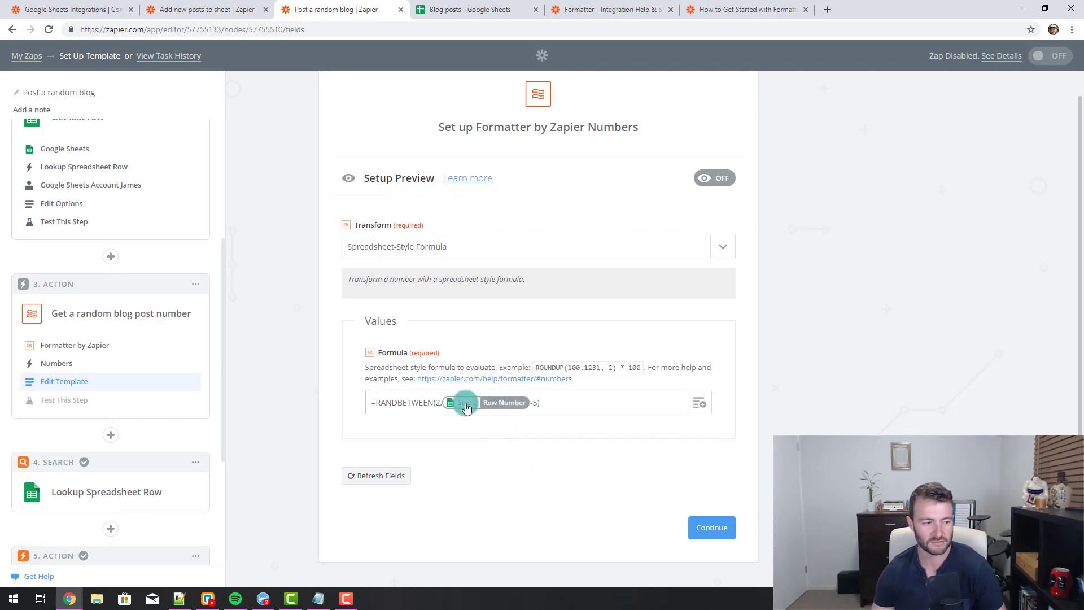
drag(372, 405, 621, 417)
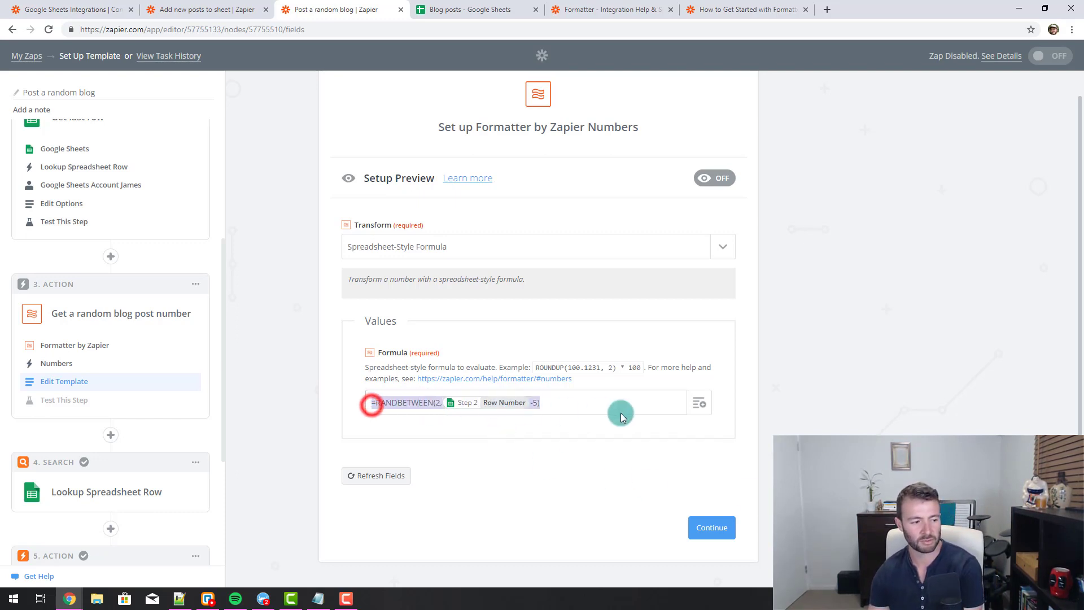
click(579, 399)
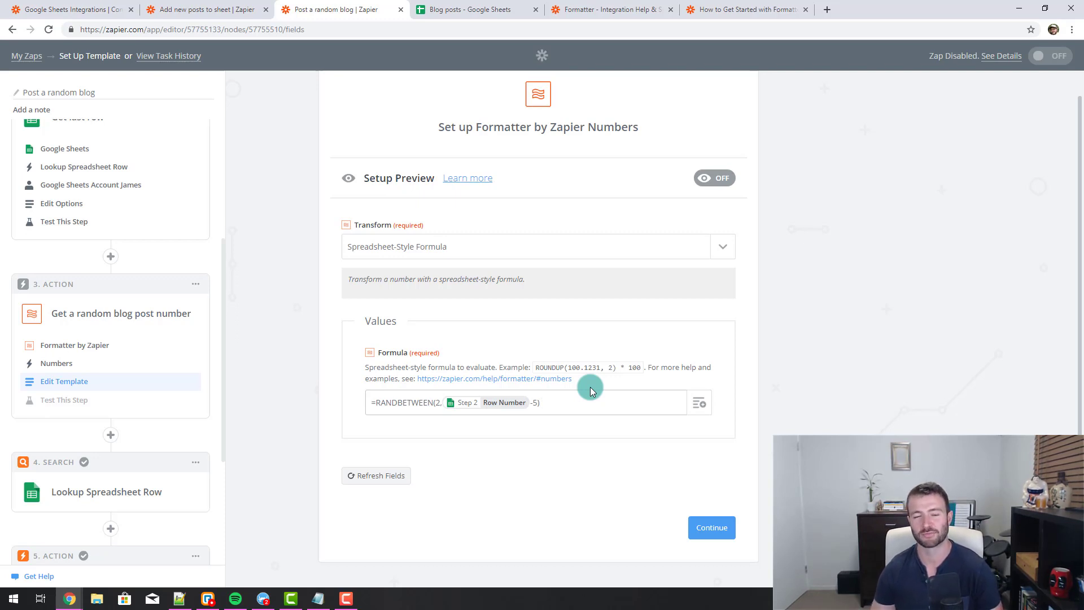
- Review the rows of the Blog posts sheet against the request's line 16 in Notepad++ about skipping the most recent 5 episodes
click(496, 9)
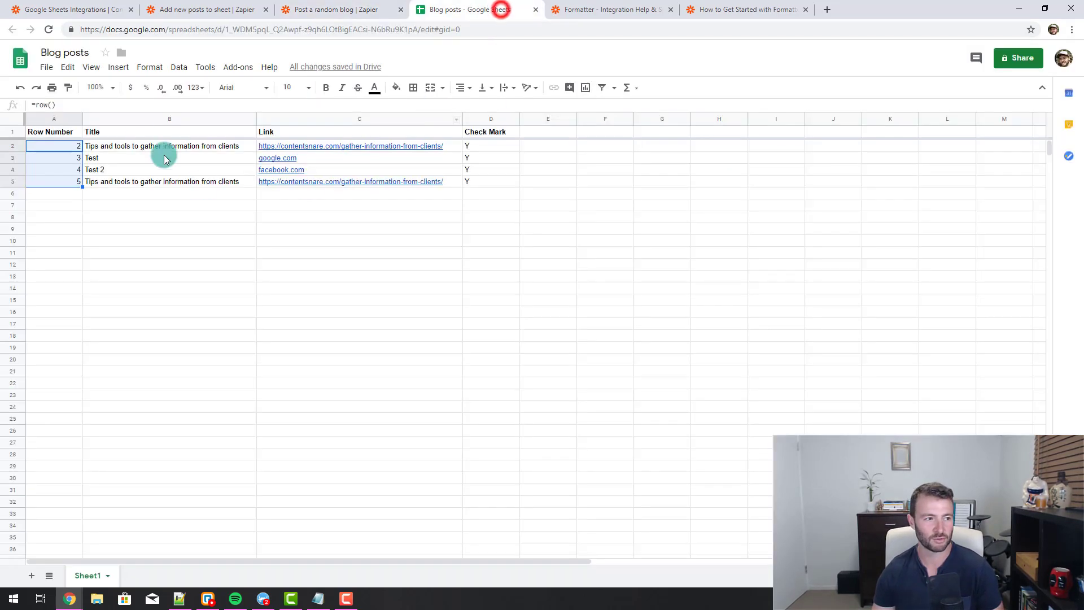
click(511, 262)
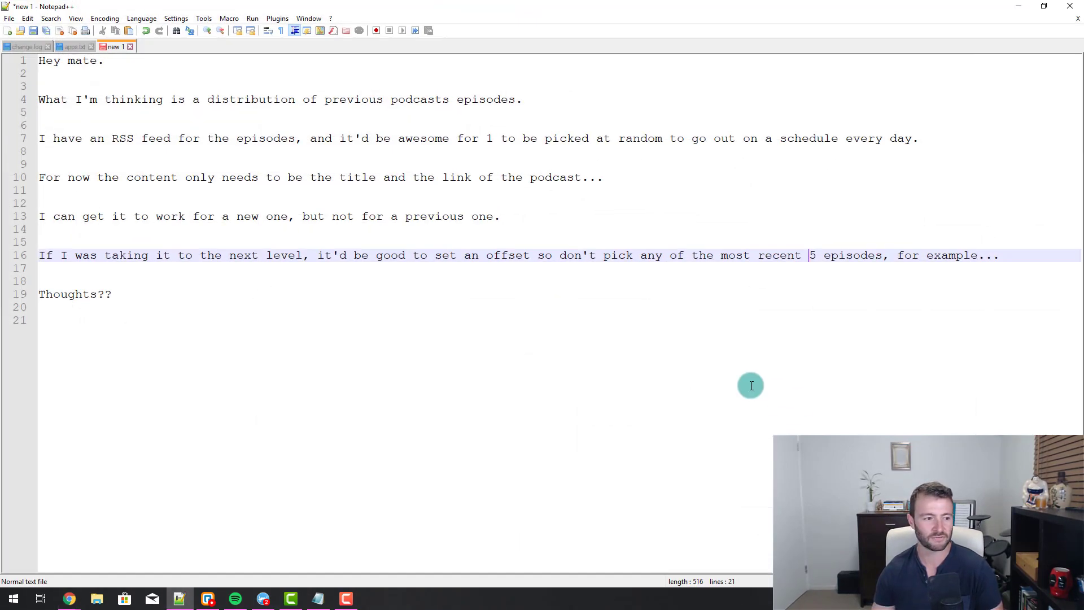
click(620, 251)
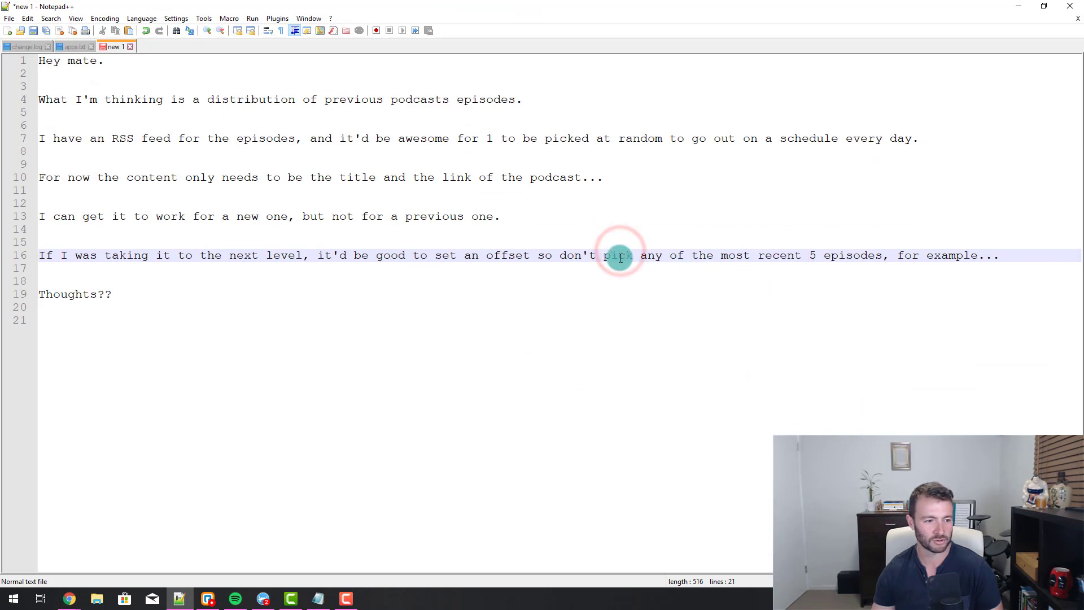
drag(753, 260, 879, 260)
click(882, 269)
click(1015, 16)
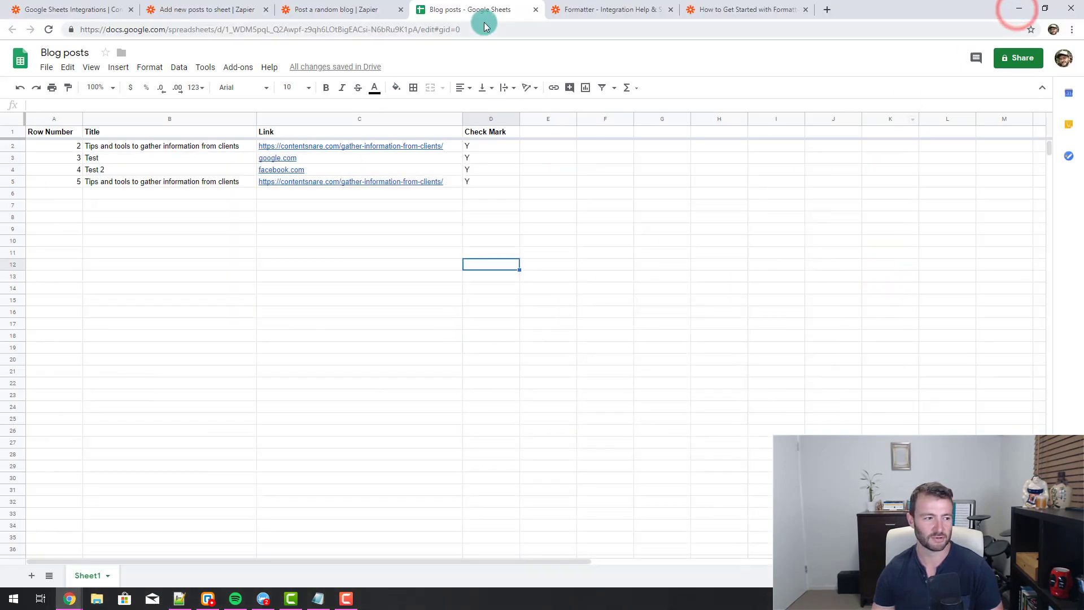
- Return to the Post a random blog zap and review the RANDBETWEEN formula with its -5 offset
click(345, 10)
click(566, 399)
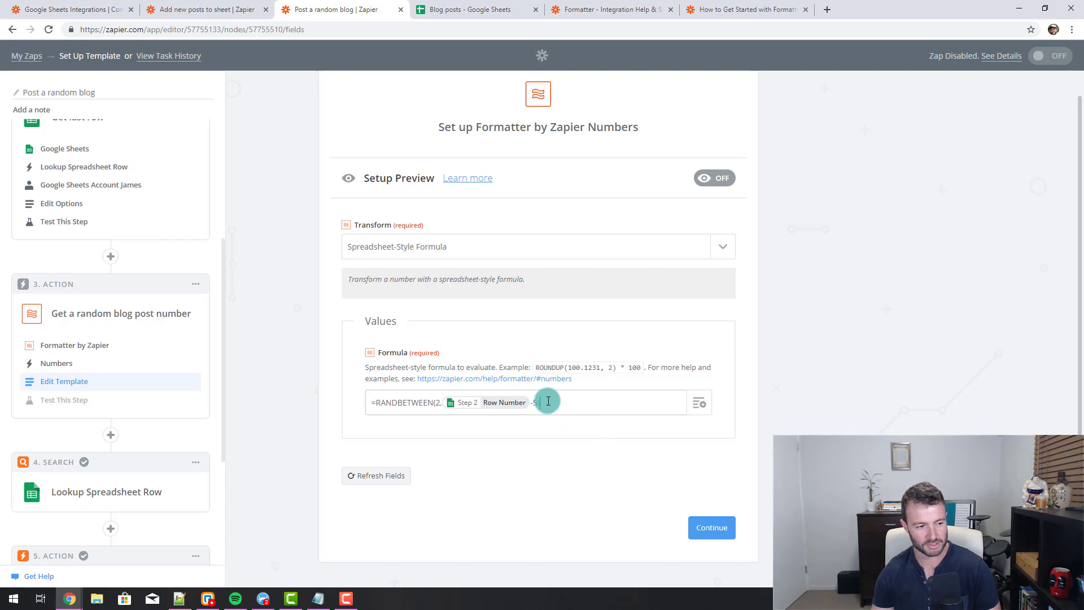
click(800, 374)
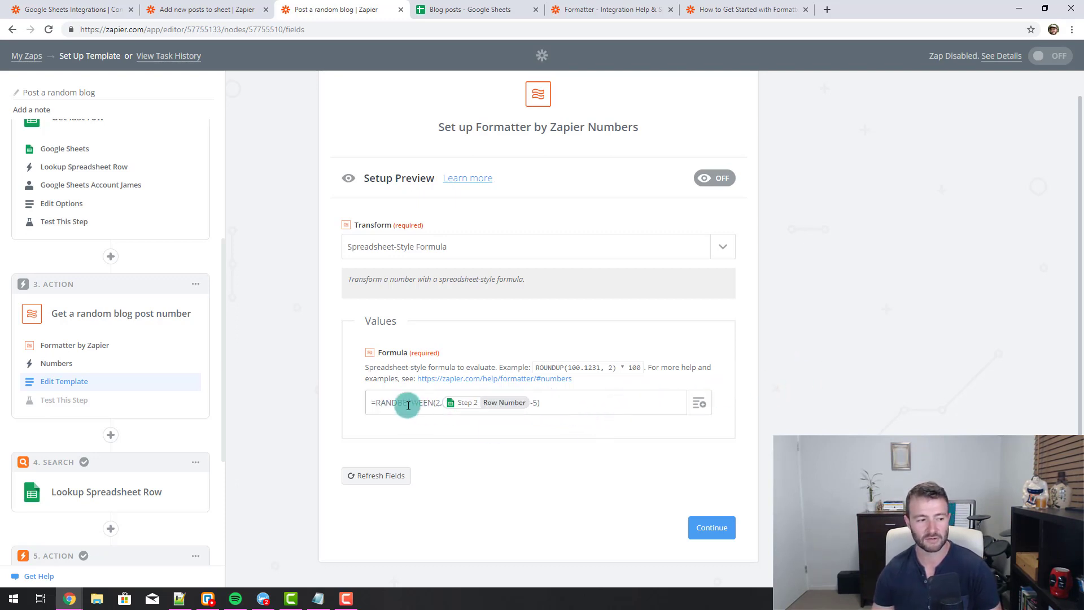
drag(373, 402, 598, 411)
click(578, 402)
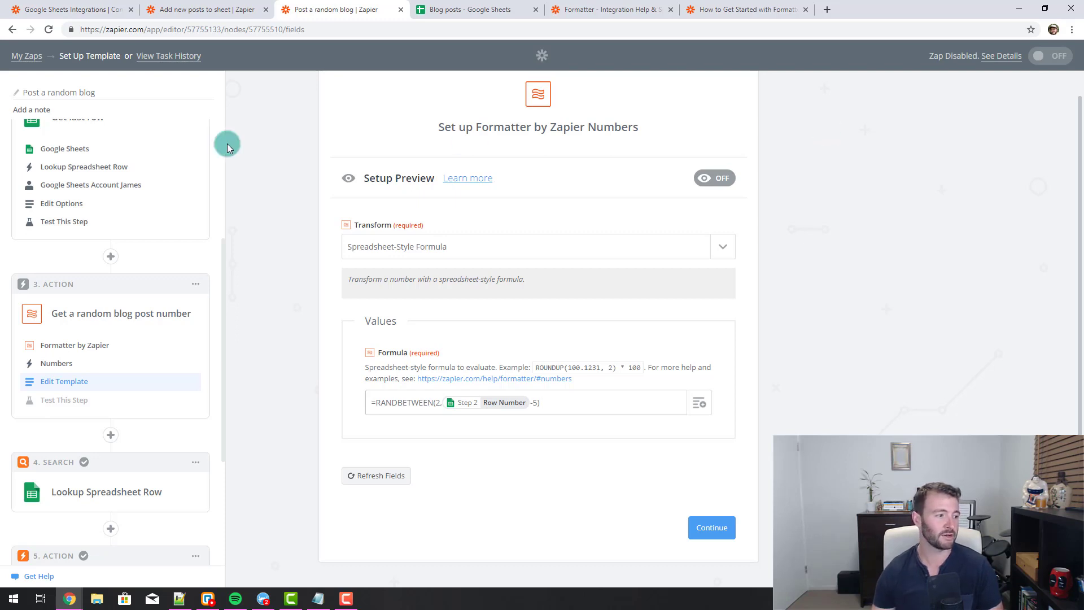
scroll(254, 174, down, 1)
scroll(181, 311, down, 4)
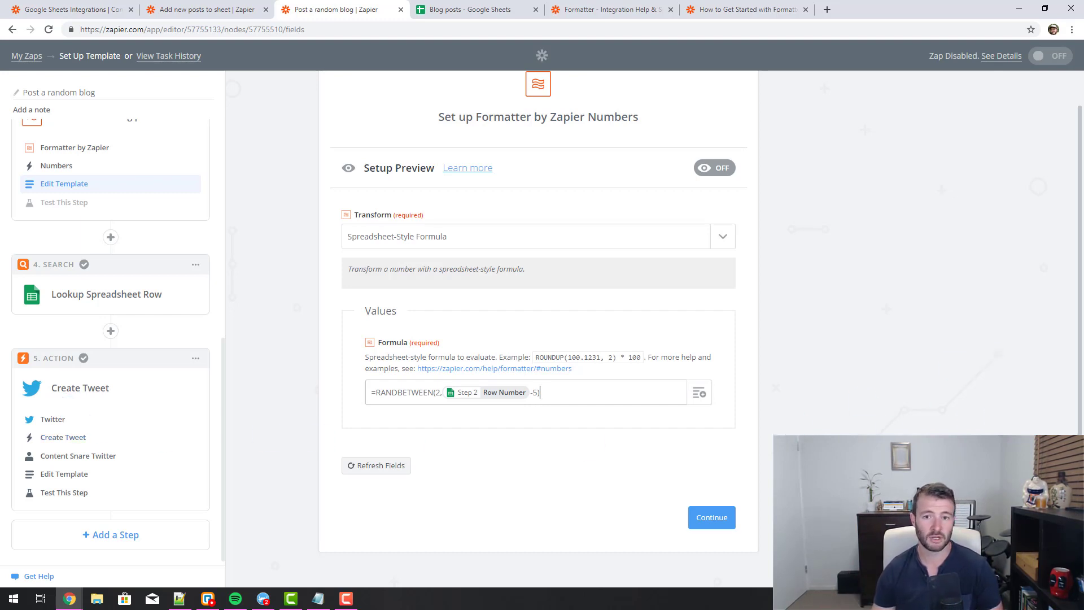
key(F10)
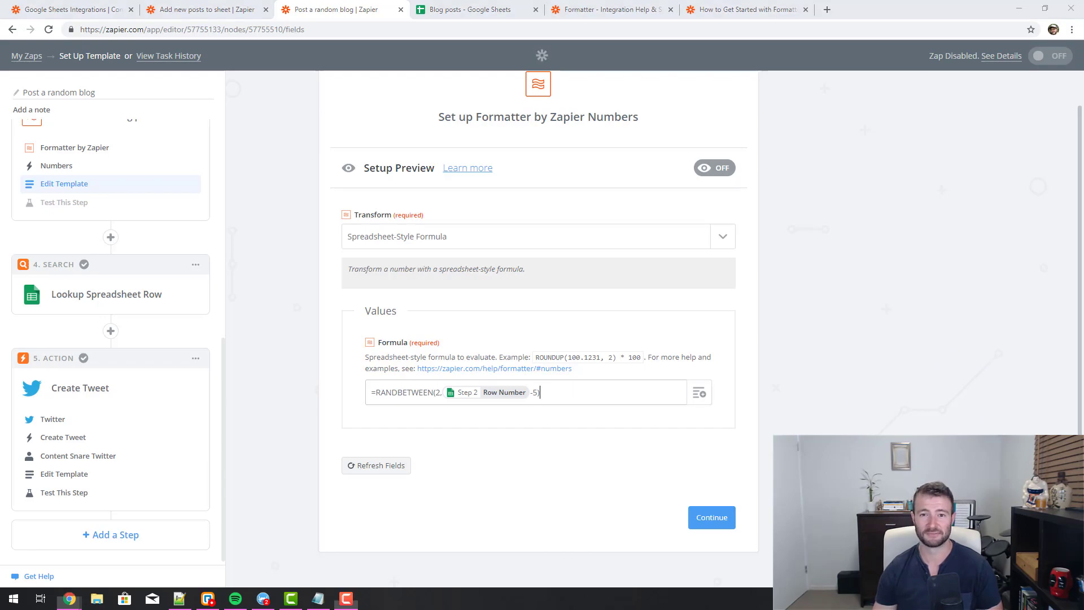